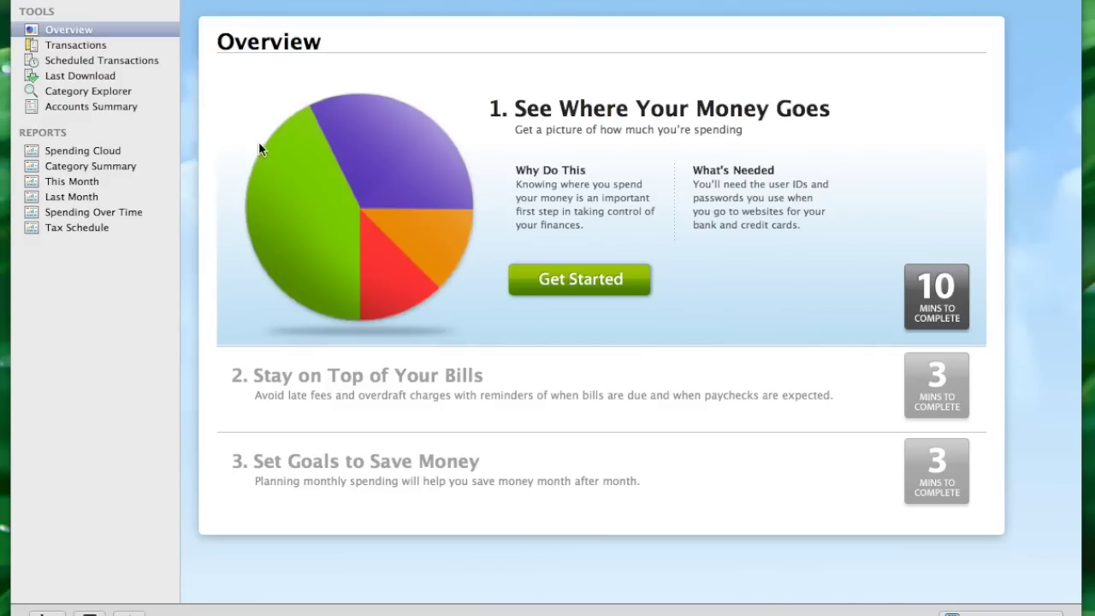
Open the Accounts Summary from the Tools sidebar to confirm no accounts exist yet
{"action": "left_click", "coordinate": [66, 107]}
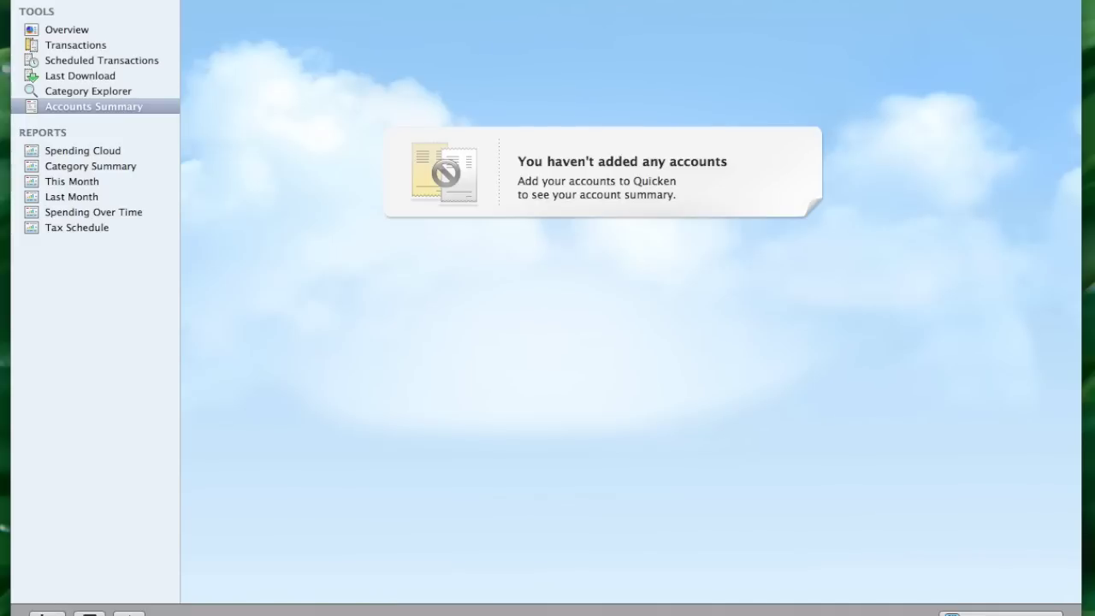
Create a manually entered checking account named Checking, skipping bank selection, and open its register
{"action": "left_click", "coordinate": [47, 612]}
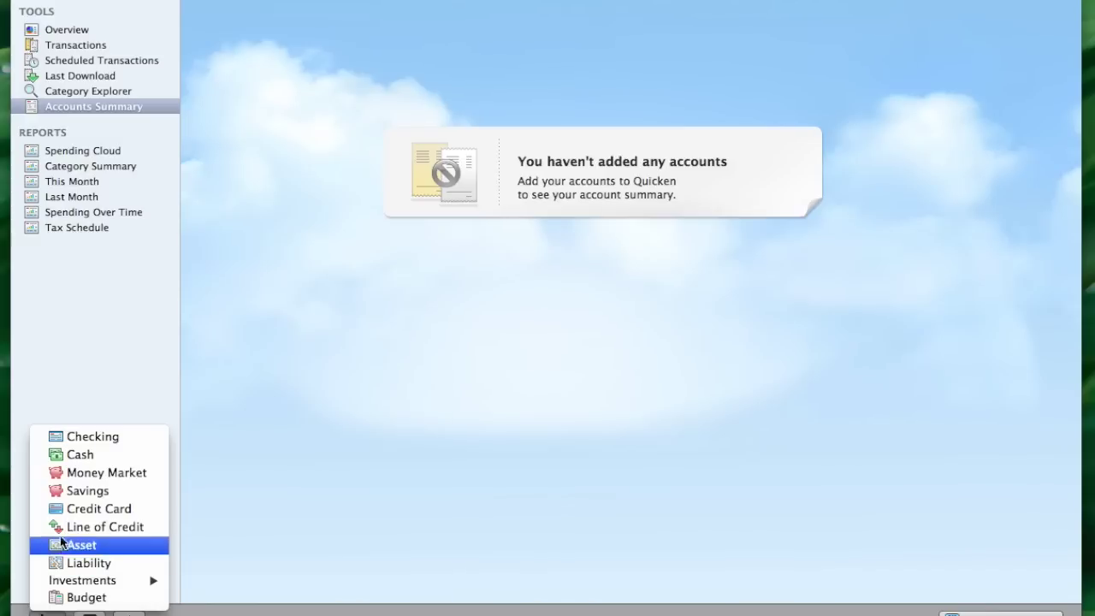
{"action": "left_click", "coordinate": [80, 437]}
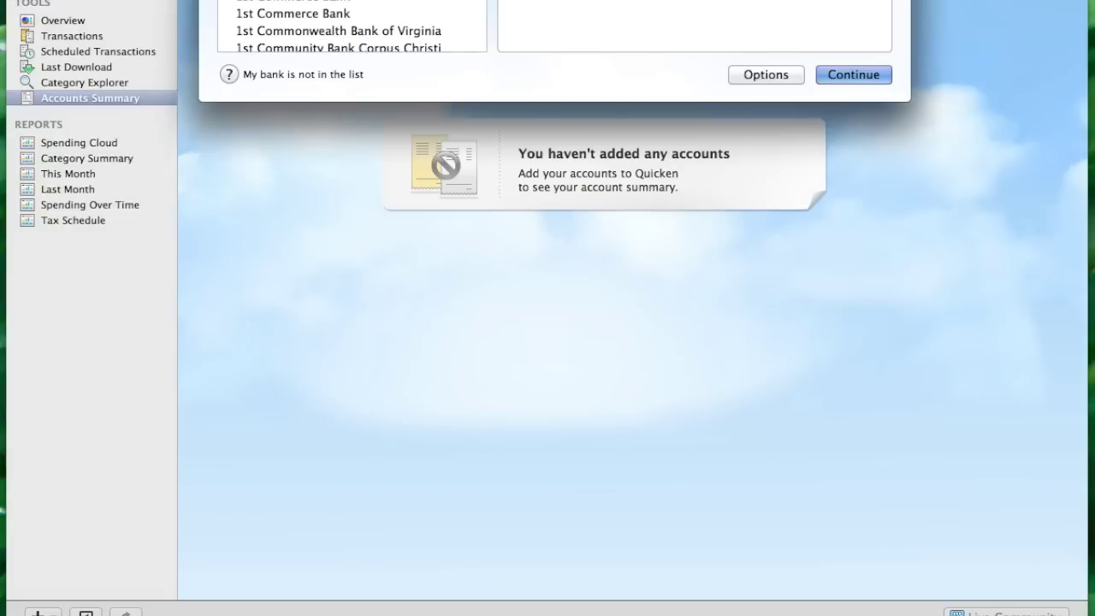
{"action": "left_click_drag", "start_coordinate": [411, 0], "coordinate": [450, 54]}
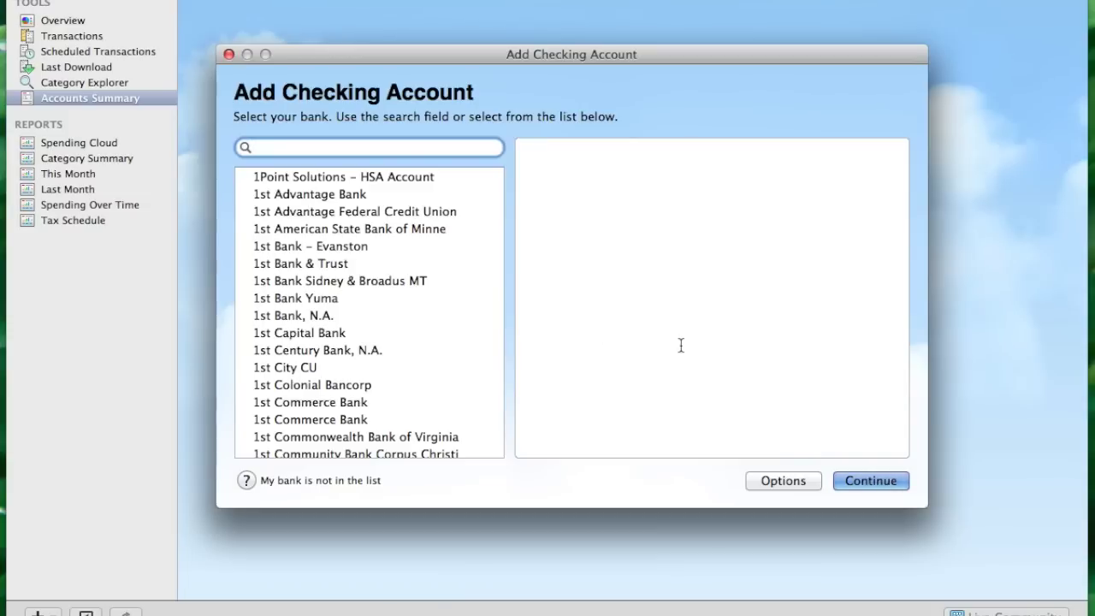
{"action": "left_click", "coordinate": [870, 480]}
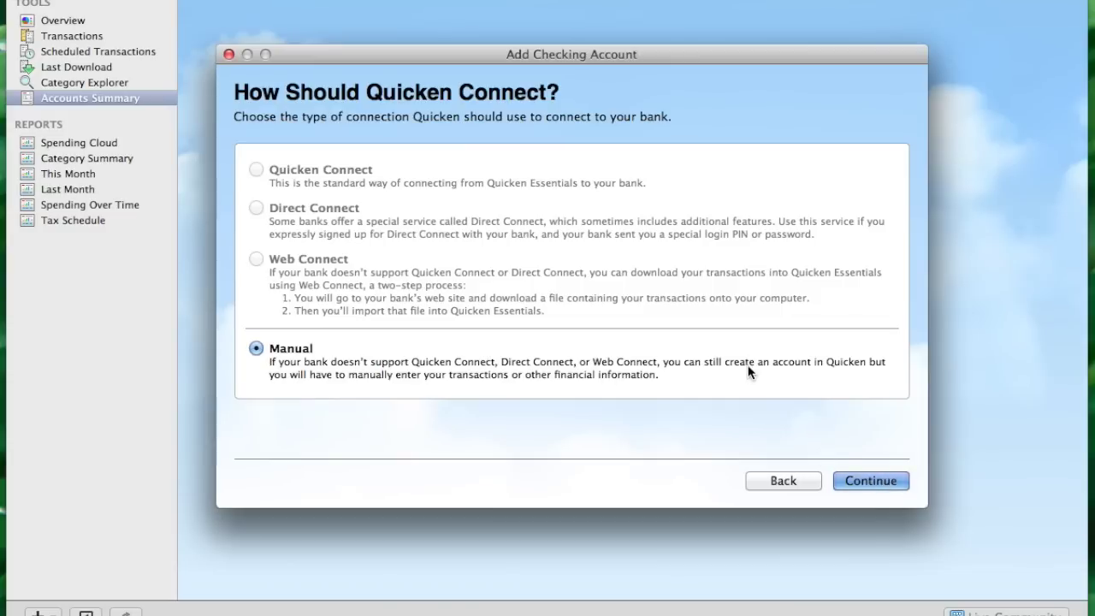
{"action": "left_click", "coordinate": [875, 483]}
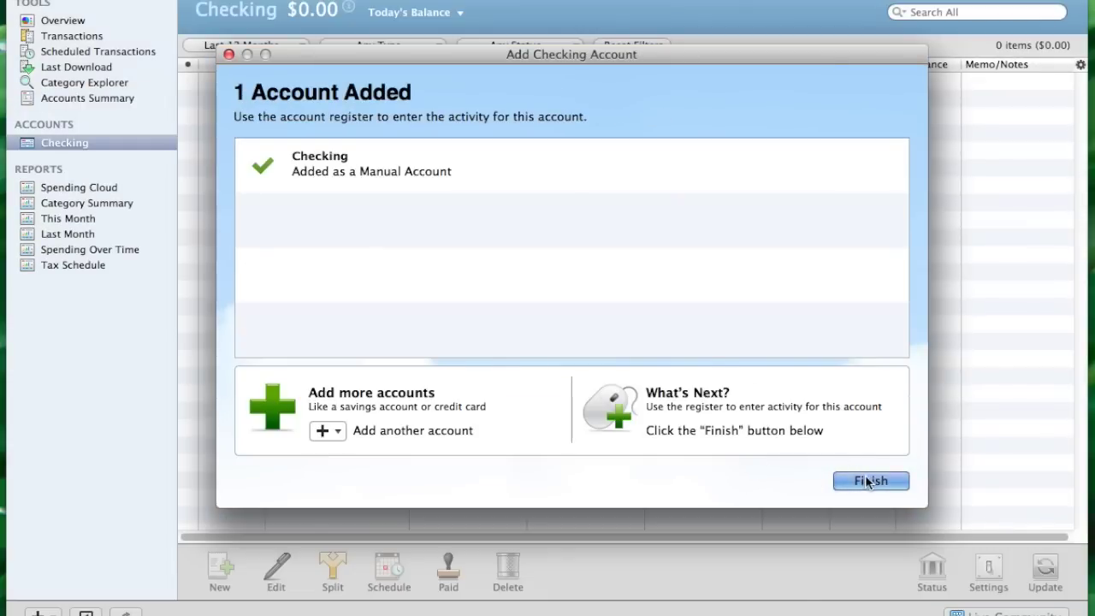
{"action": "left_click", "coordinate": [865, 481]}
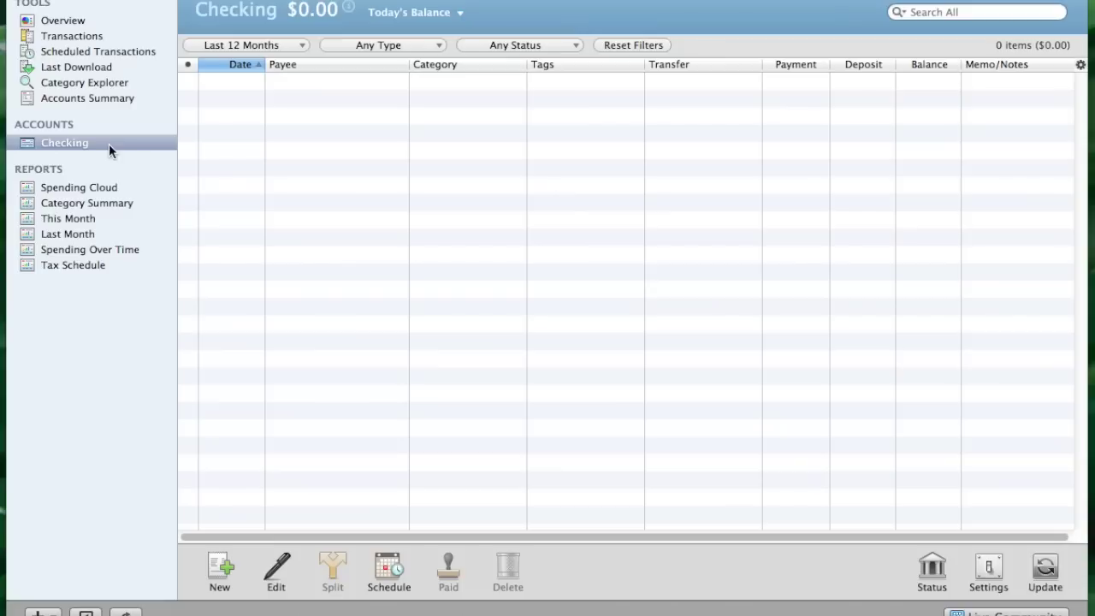
Change the sidebar name of the Checking account to 'Bank of America Checking'
{"action": "left_click", "coordinate": [83, 143]}
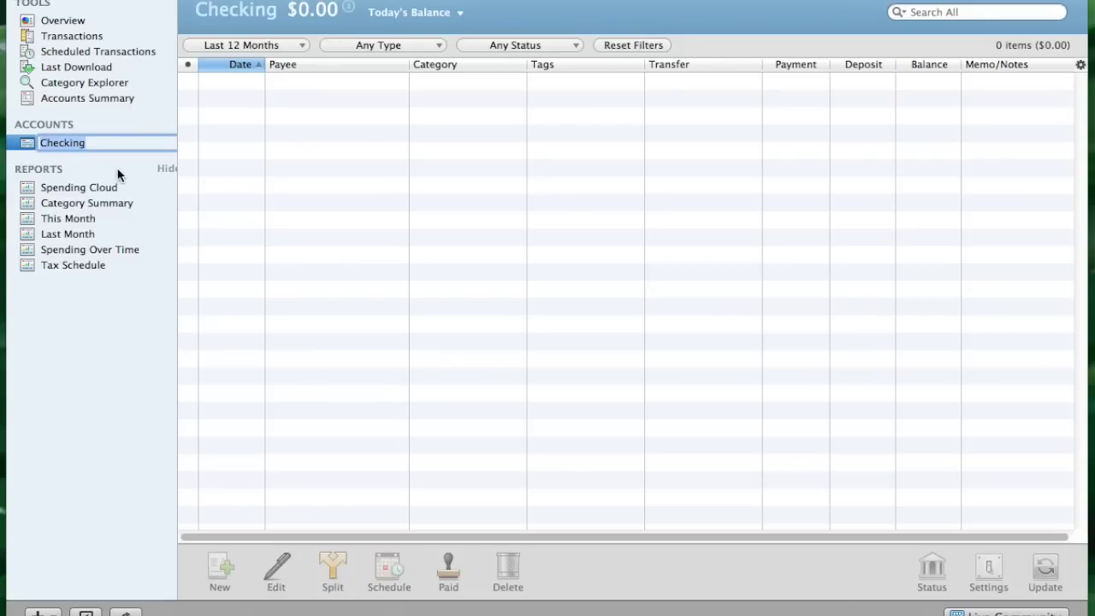
{"action": "type", "text": "Bank of America Checking"}
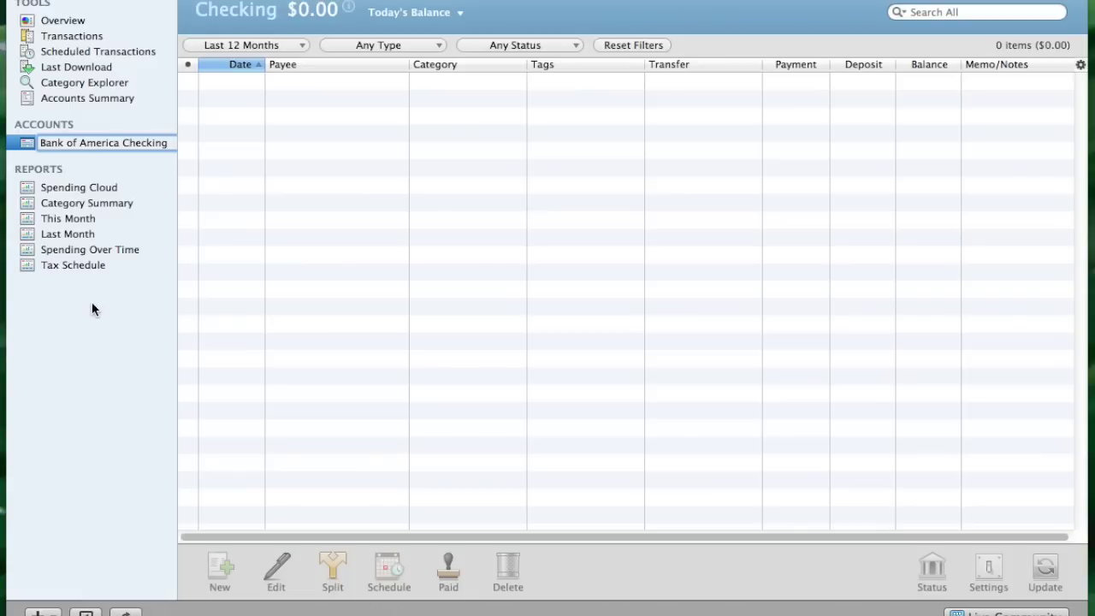
{"action": "key", "text": "Return"}
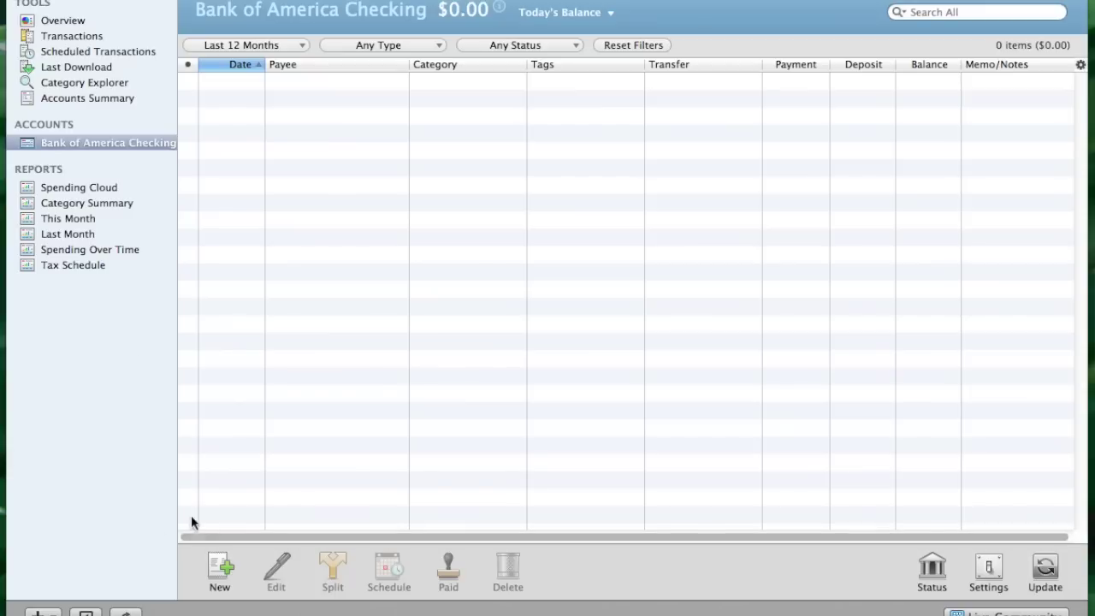
Enter and save a 5000 deposit dated 12/31/2013 as the checking account's opening balance
{"action": "left_click", "coordinate": [218, 567]}
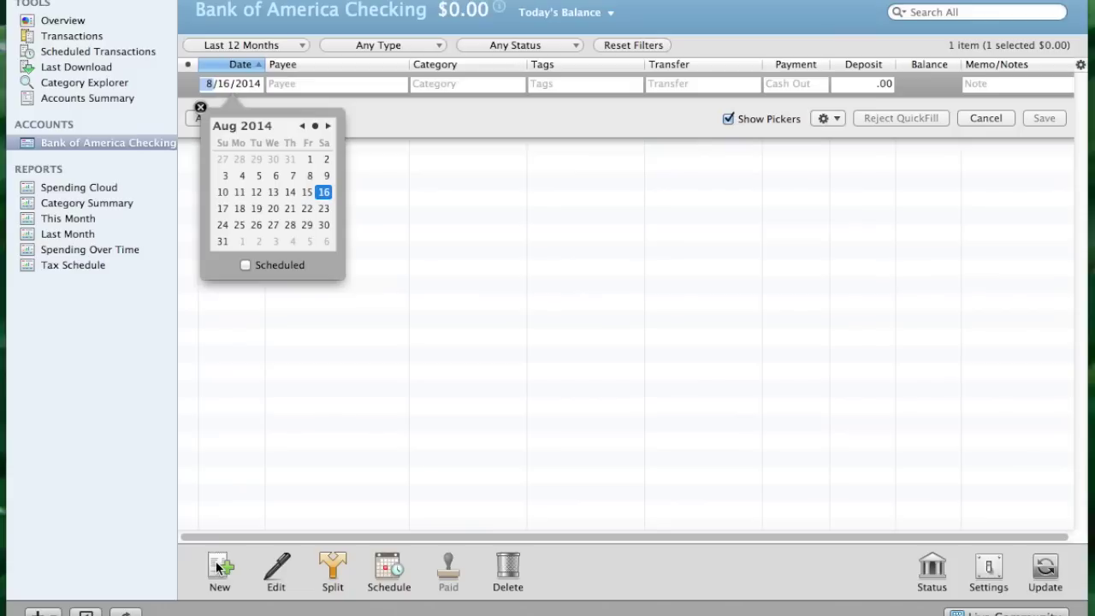
{"action": "type", "text": "12"}
{"action": "key", "text": "Tab"}
{"action": "type", "text": "31"}
{"action": "key", "text": "Tab"}
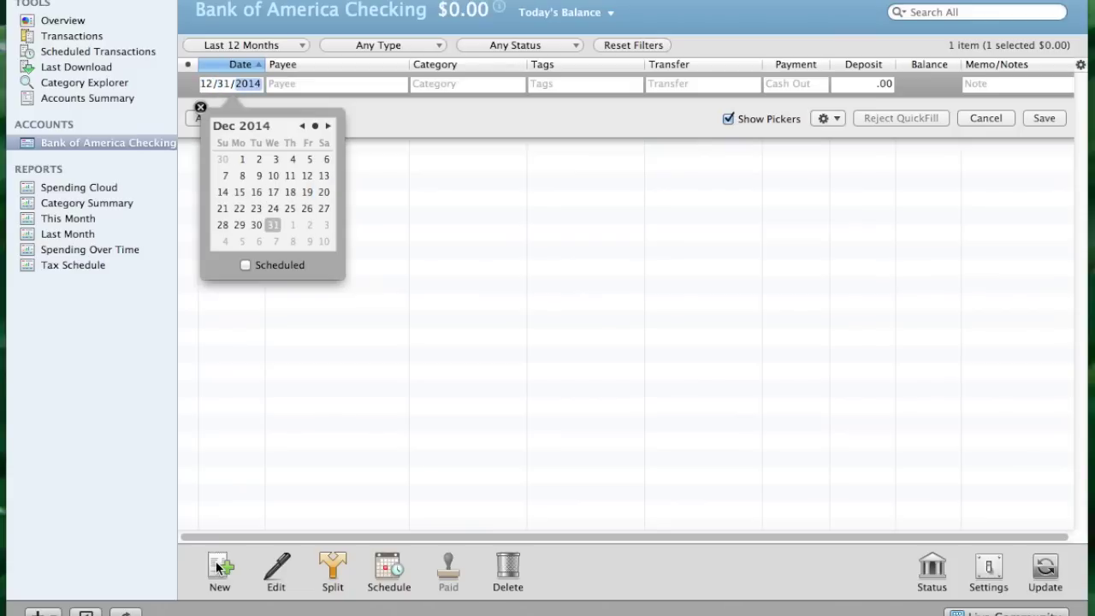
{"action": "type", "text": "2013"}
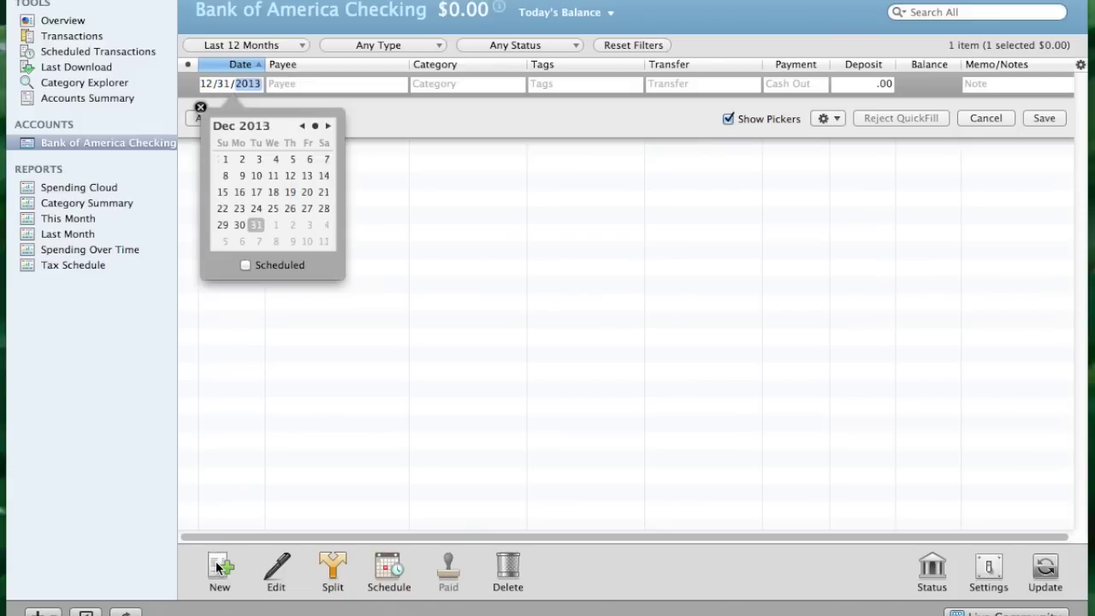
{"action": "key", "text": "Tab"}
{"action": "key", "text": "Tab"}
{"action": "key", "text": "Tab"}
{"action": "key", "text": "Tab"}
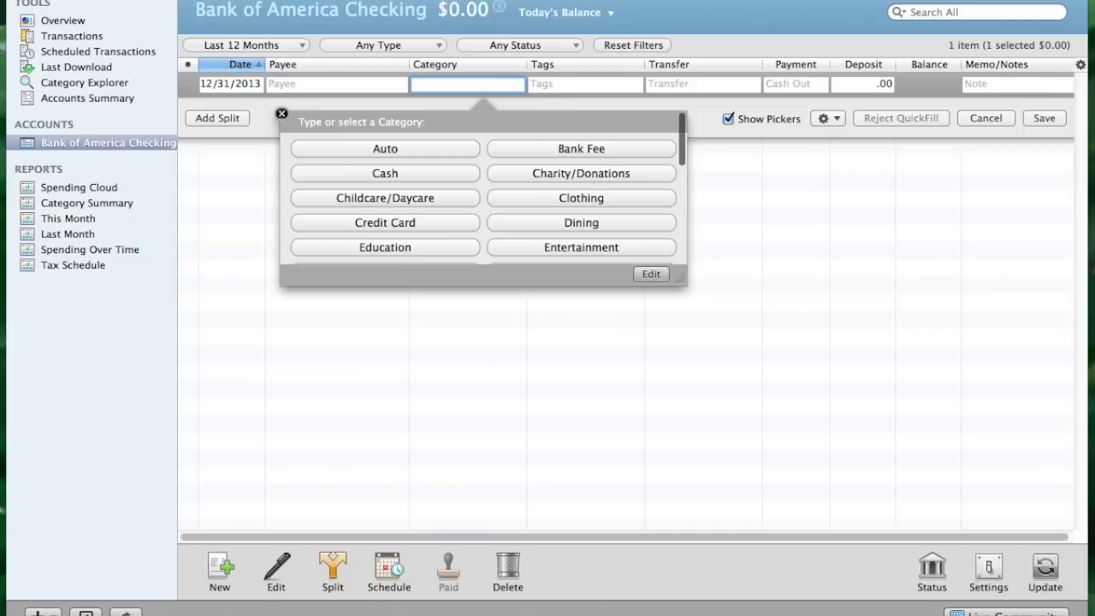
{"action": "key", "text": "Tab"}
{"action": "key", "text": "Tab"}
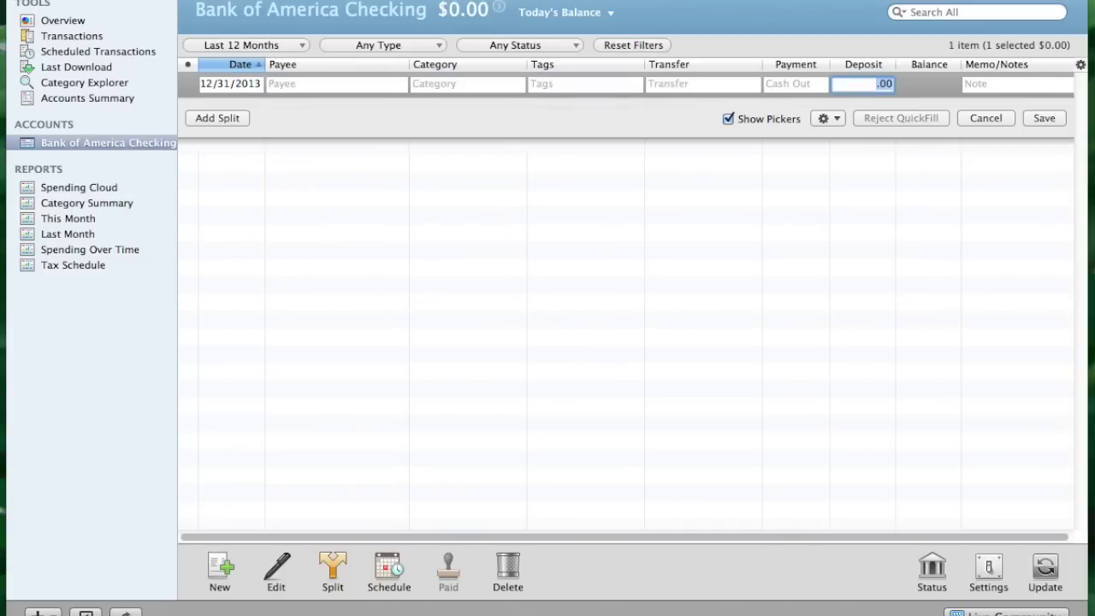
{"action": "type", "text": "5000"}
{"action": "left_click", "coordinate": [1044, 119]}
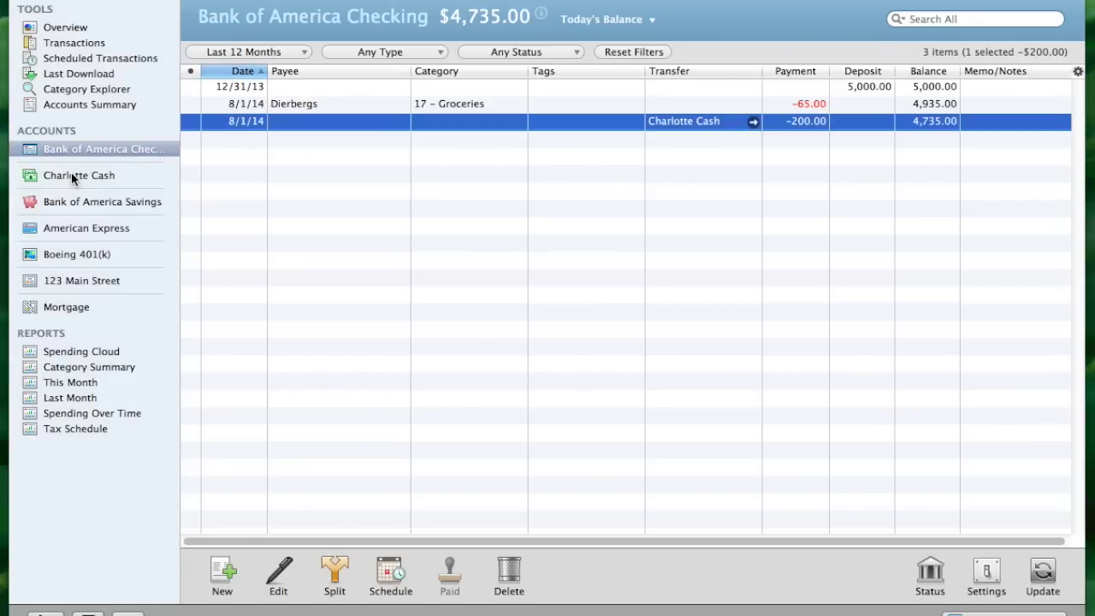
Browse the Charlotte Cash, Savings, American Express, Boeing 401(k), 123 Main Street and Mortgage registers
{"action": "left_click", "coordinate": [72, 177]}
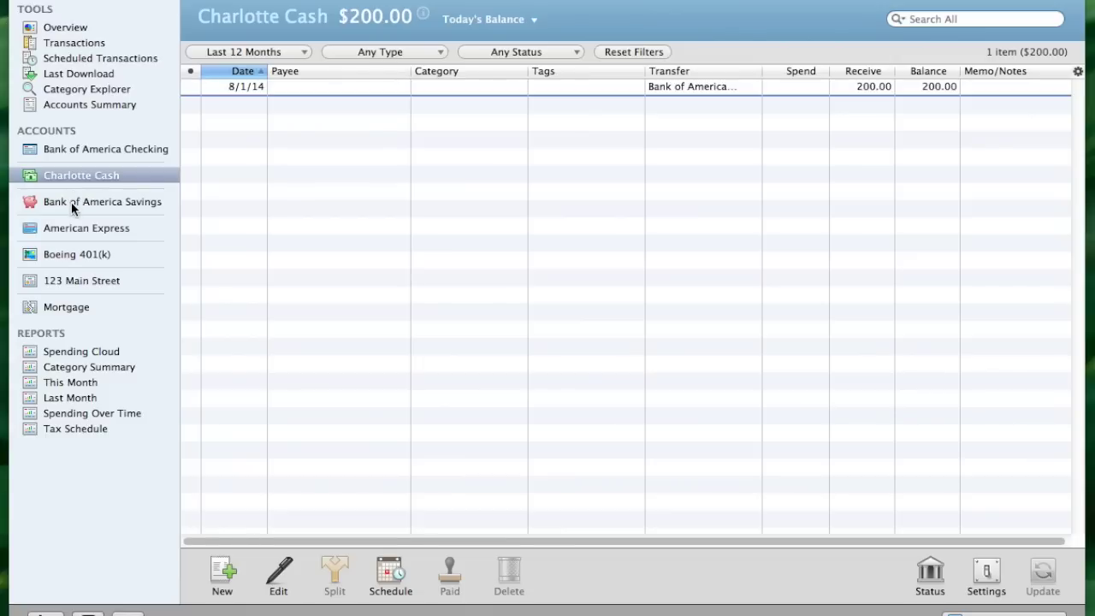
{"action": "left_click", "coordinate": [71, 202]}
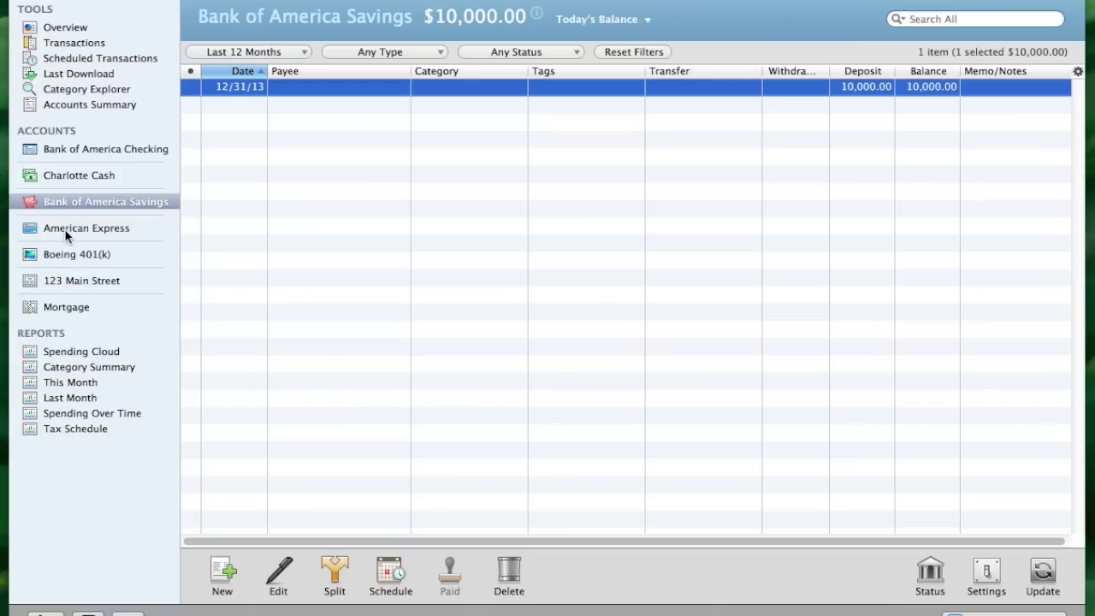
{"action": "left_click", "coordinate": [66, 231]}
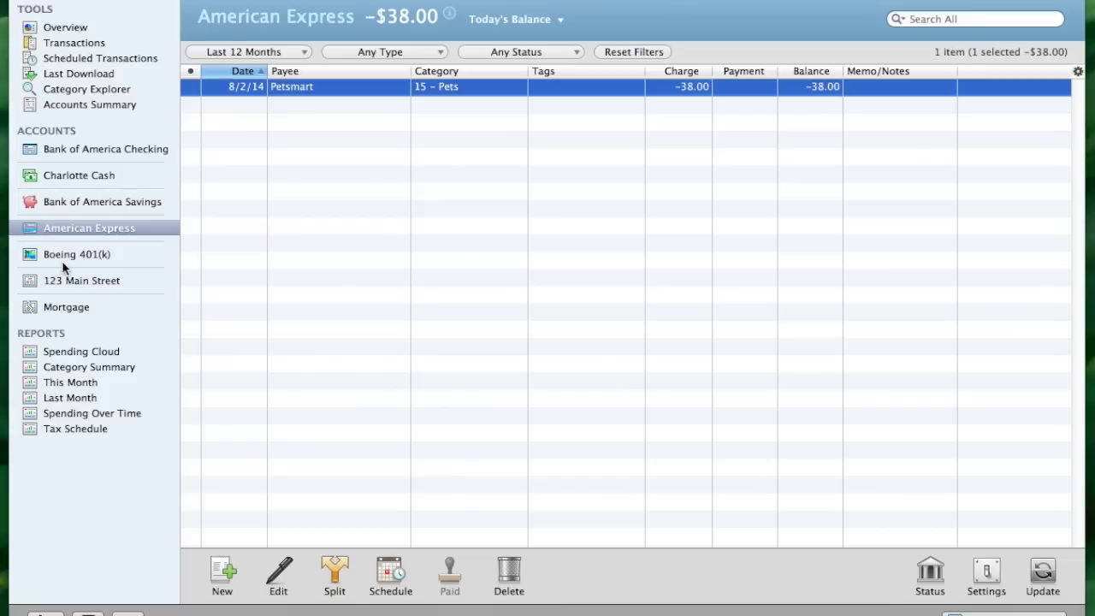
{"action": "left_click", "coordinate": [62, 255]}
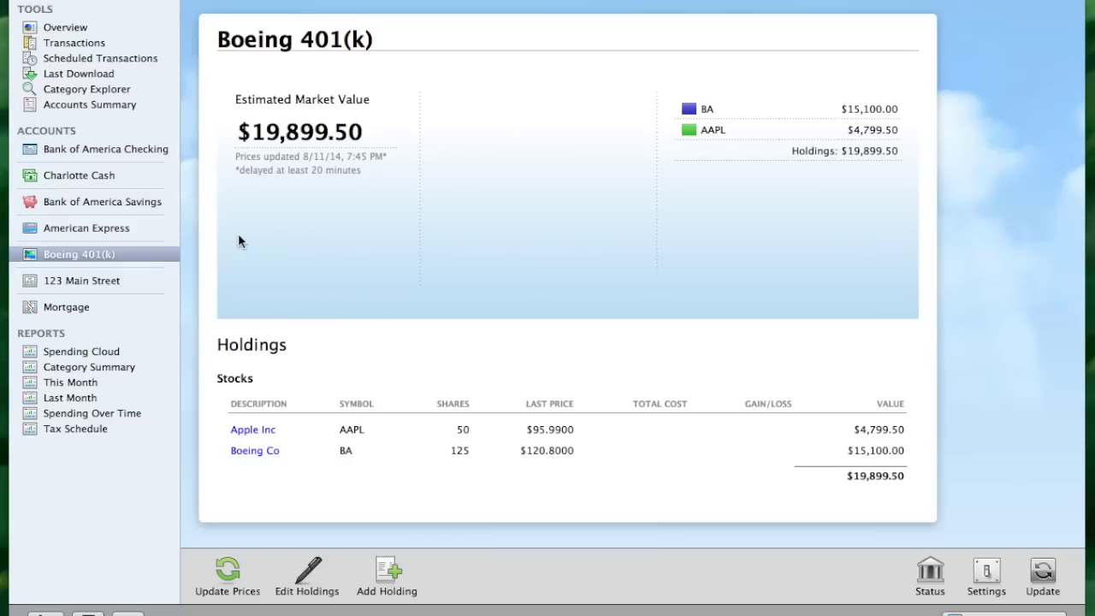
{"action": "left_click", "coordinate": [91, 281]}
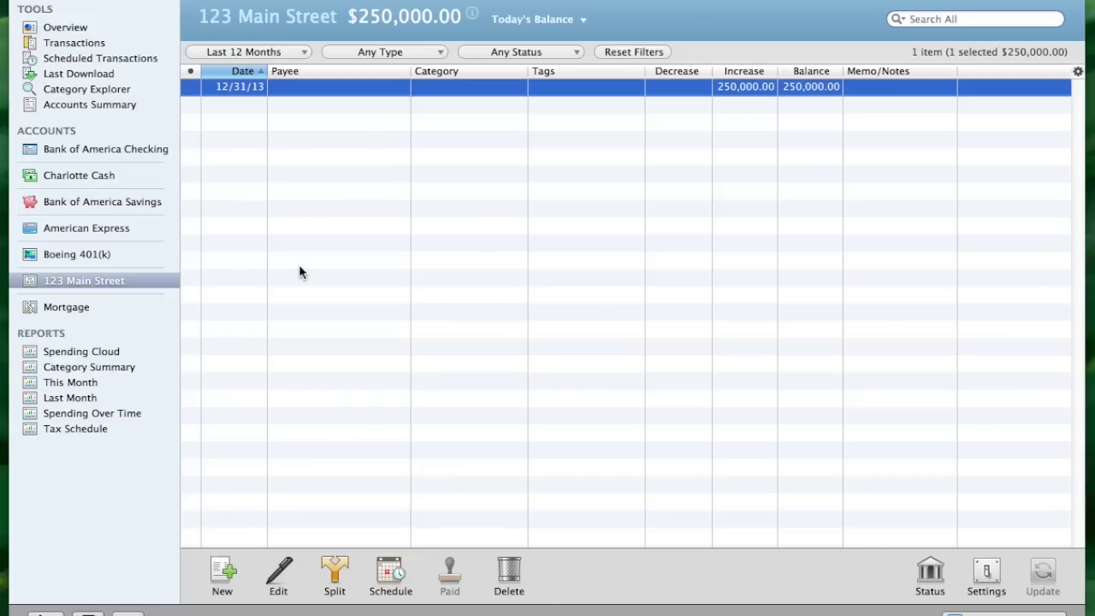
{"action": "left_click", "coordinate": [73, 312]}
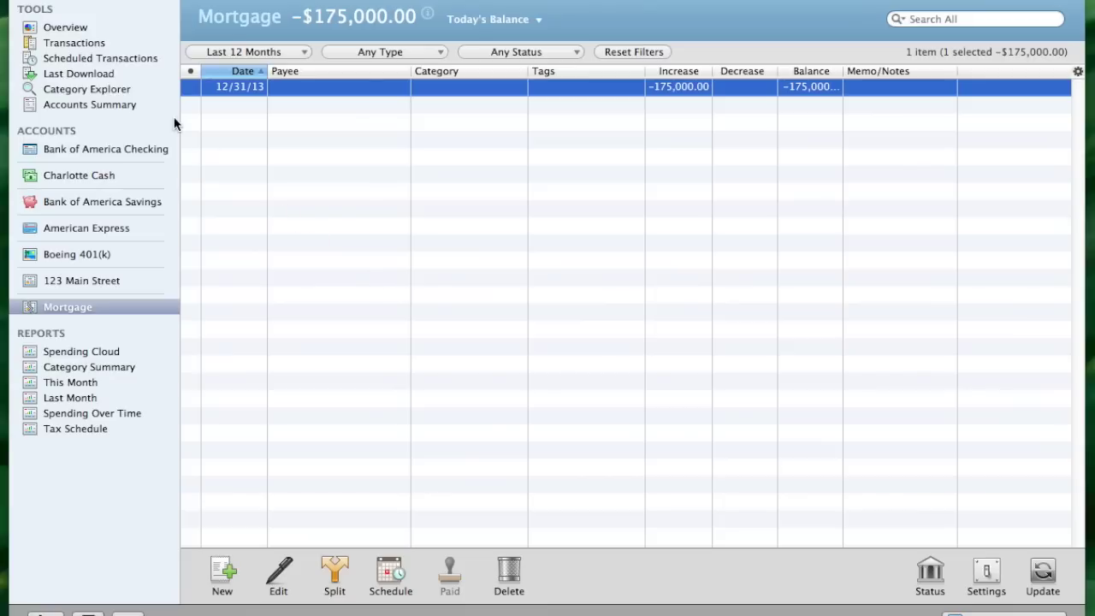
Check the $109,796.50 net worth on the Accounts Summary, then reopen Bank of America Checking
{"action": "left_click", "coordinate": [71, 106]}
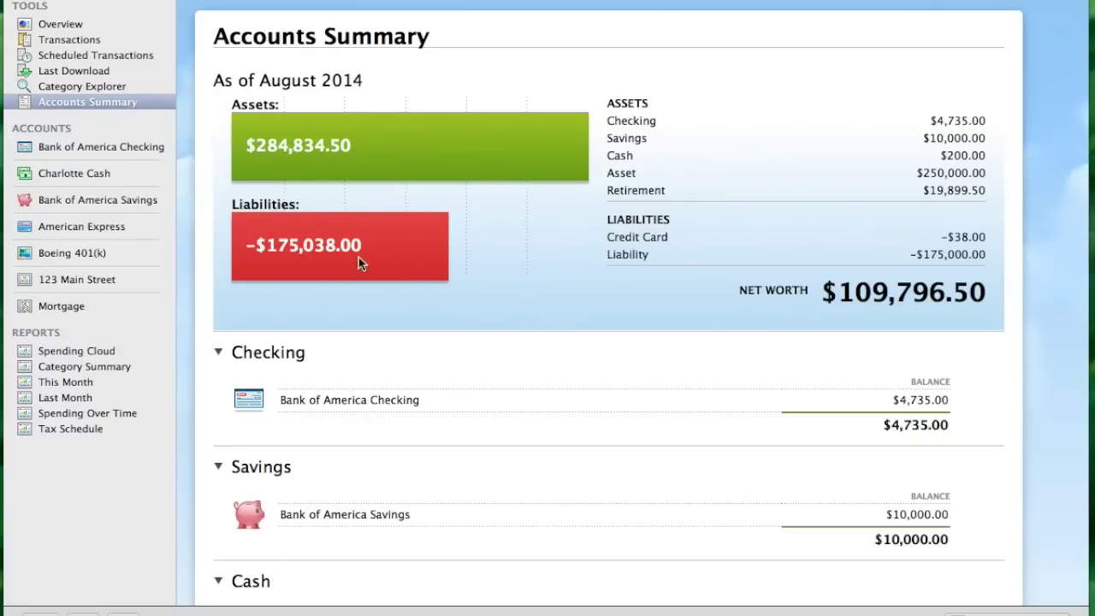
{"action": "left_click", "coordinate": [54, 148]}
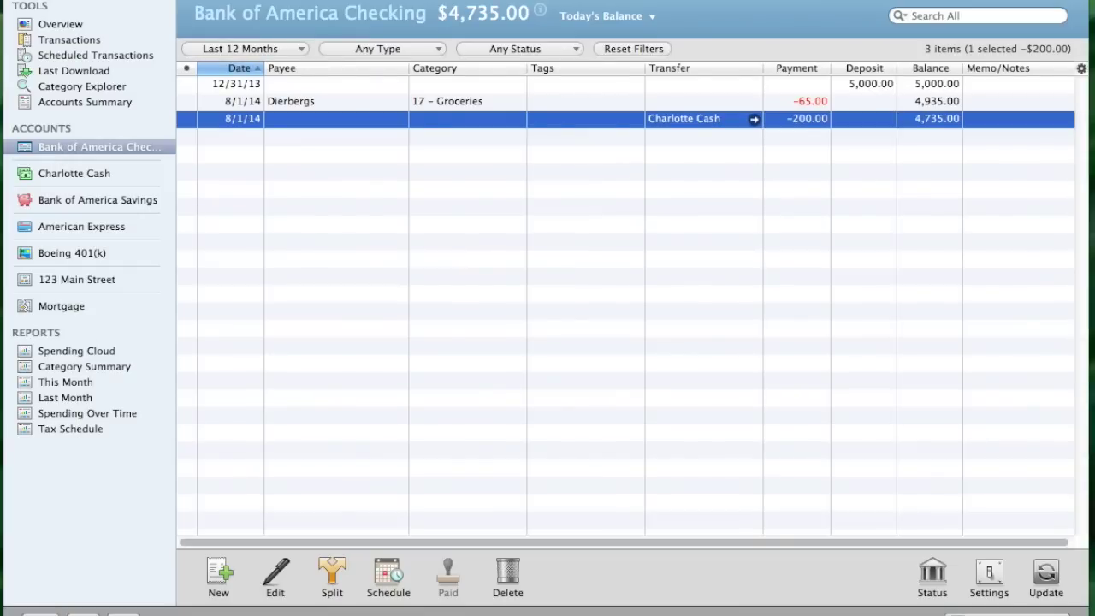
Add a new manual Asset account and finish the wizard to show its empty register
{"action": "left_click", "coordinate": [39, 613]}
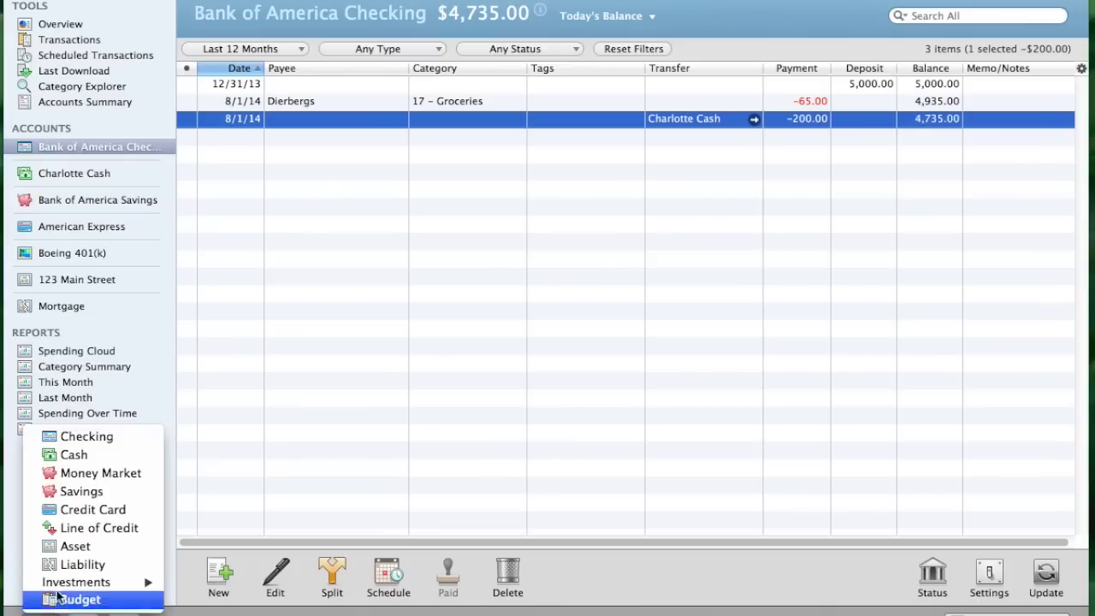
{"action": "left_click", "coordinate": [64, 548]}
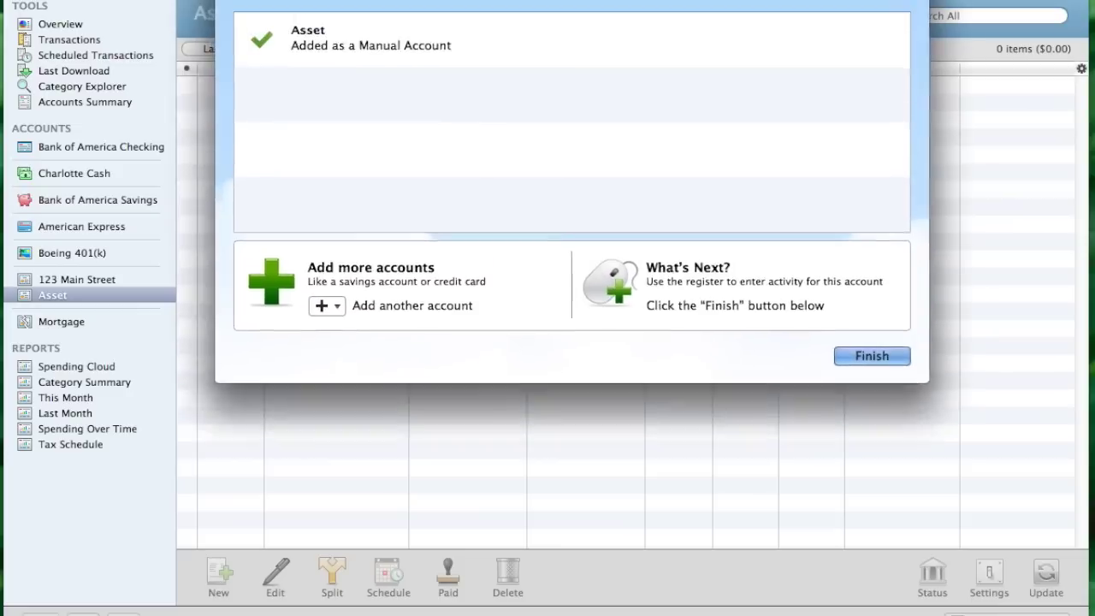
{"action": "left_click_drag", "start_coordinate": [535, 0], "coordinate": [550, 20]}
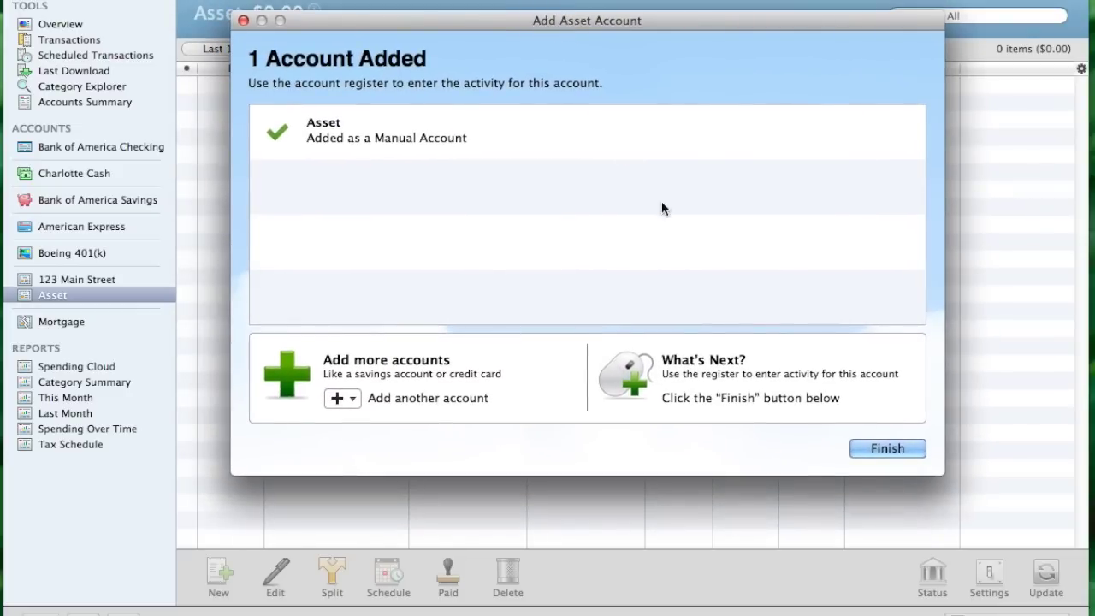
{"action": "left_click", "coordinate": [884, 447]}
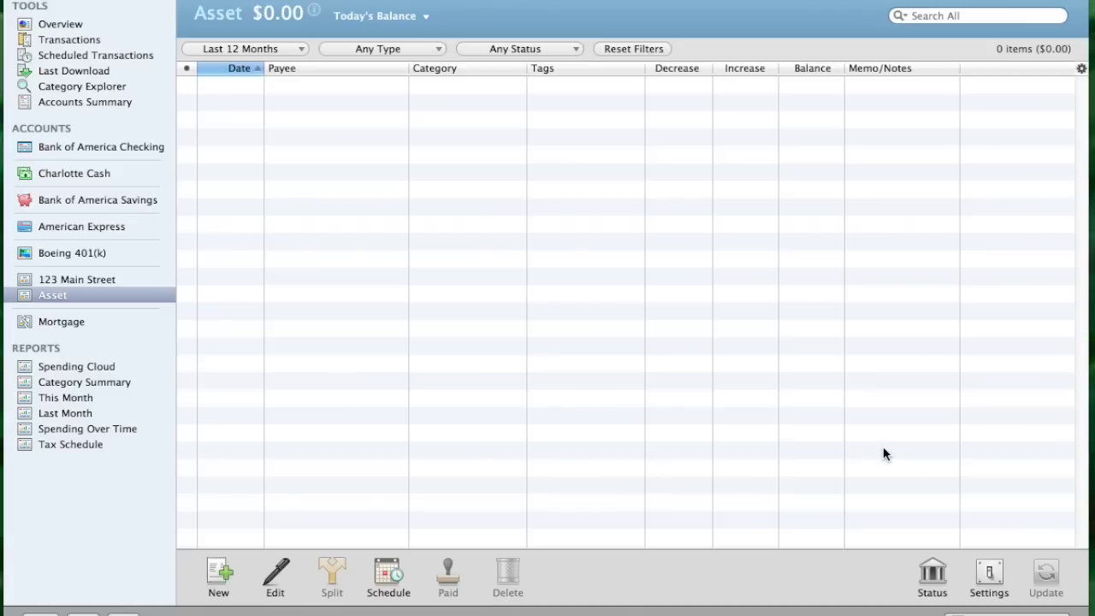
Rename the Asset account to '2010 Mini Cooper'
{"action": "double_click", "coordinate": [60, 297]}
{"action": "type", "text": "2"}
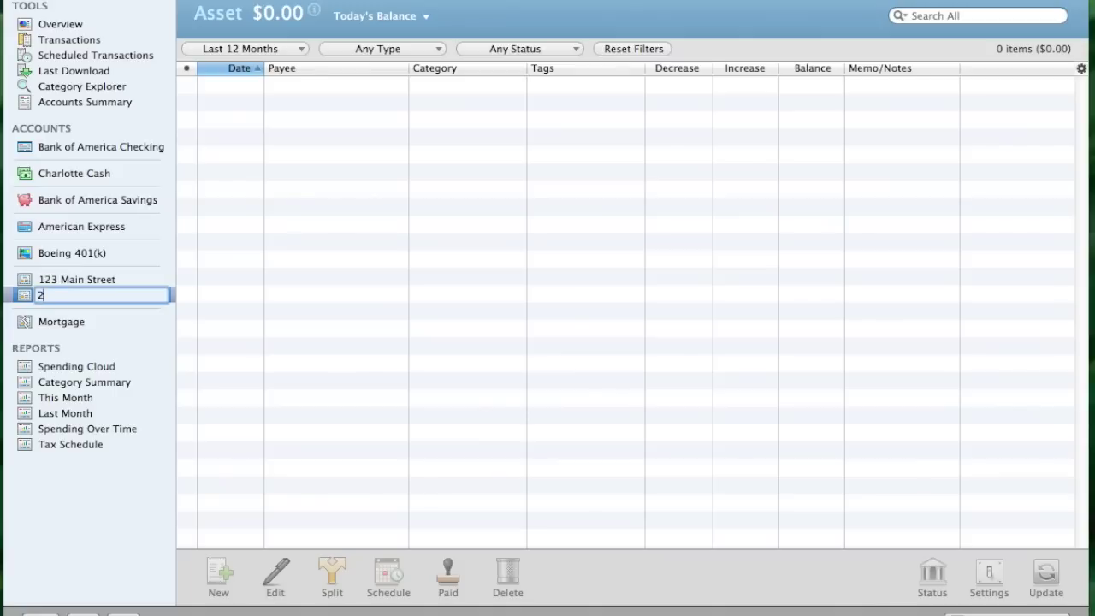
{"action": "type", "text": "010 Mini Cooper"}
{"action": "key", "text": "Return"}
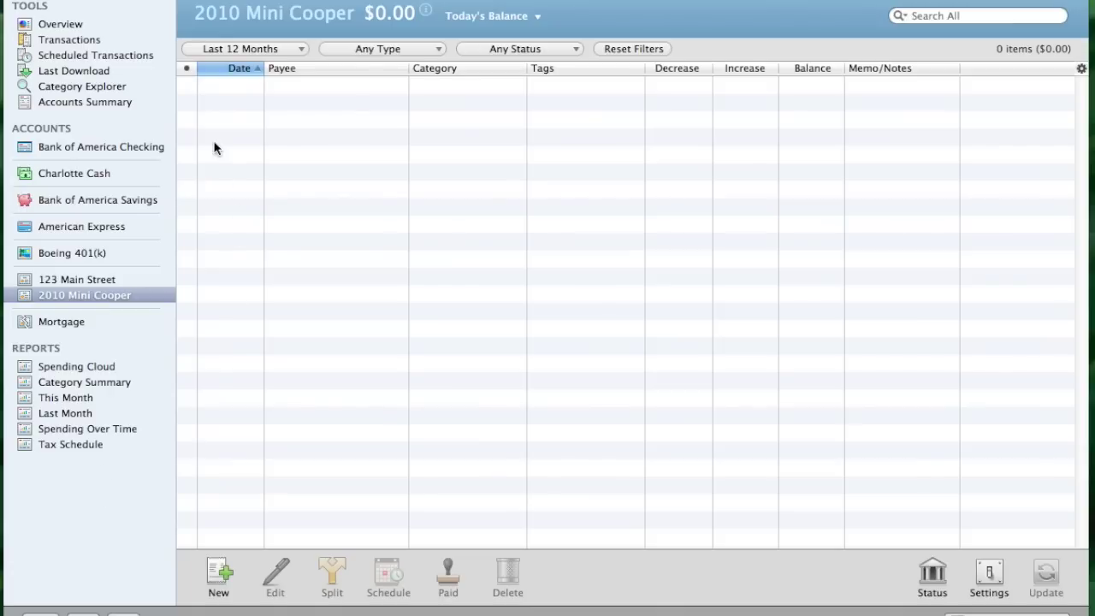
Record a 10,000.00 increase dated 12/31/2013 as the car's value
{"action": "left_click", "coordinate": [218, 573]}
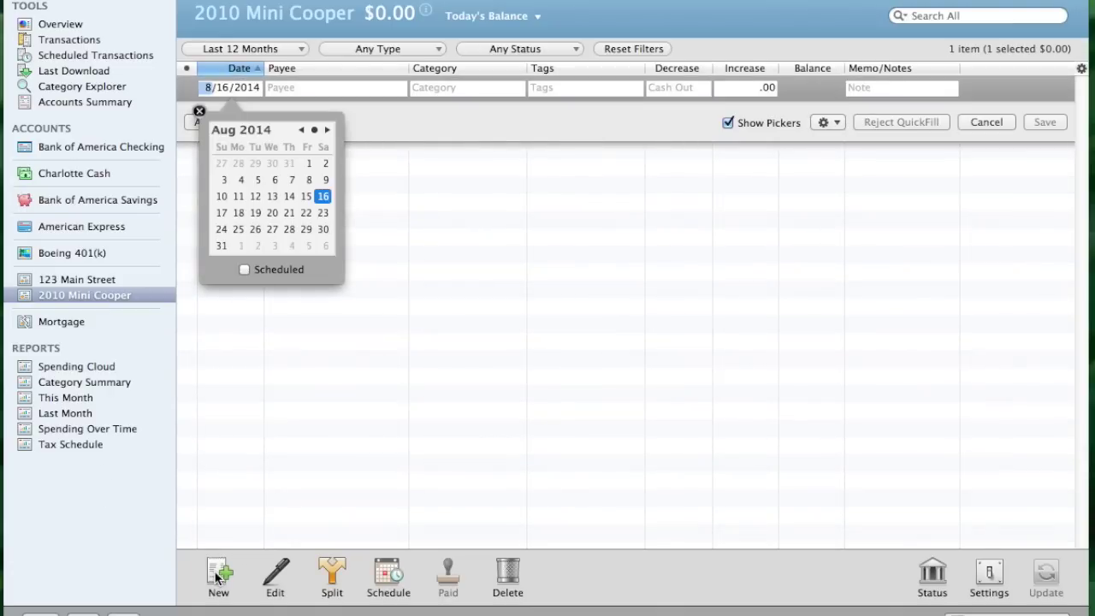
{"action": "type", "text": "12"}
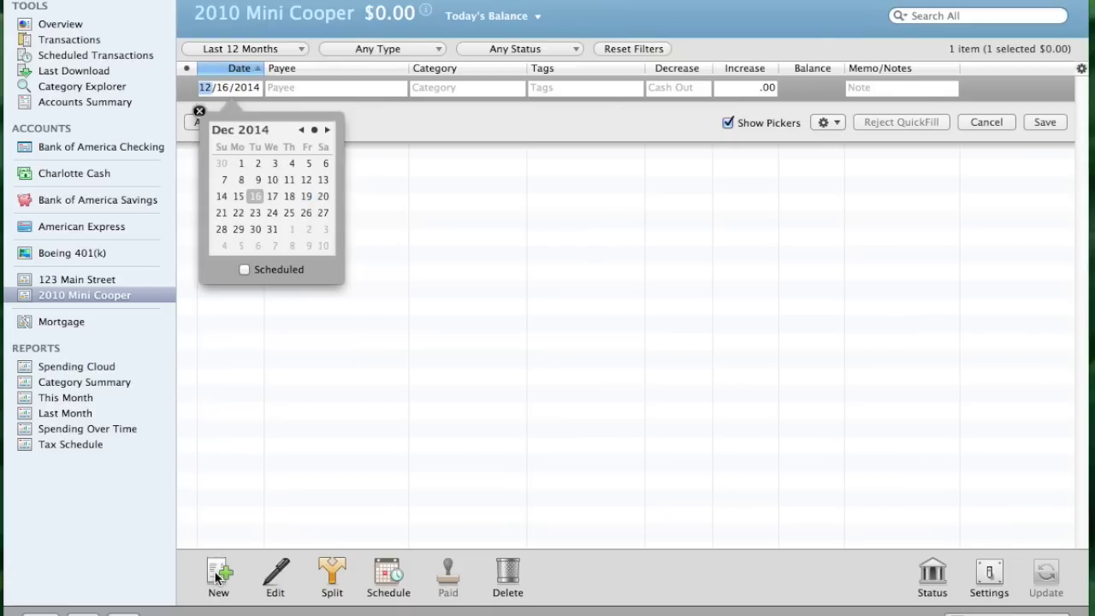
{"action": "key", "text": "Tab"}
{"action": "type", "text": "31"}
{"action": "key", "text": "Tab"}
{"action": "type", "text": "2013"}
{"action": "key", "text": "Tab"}
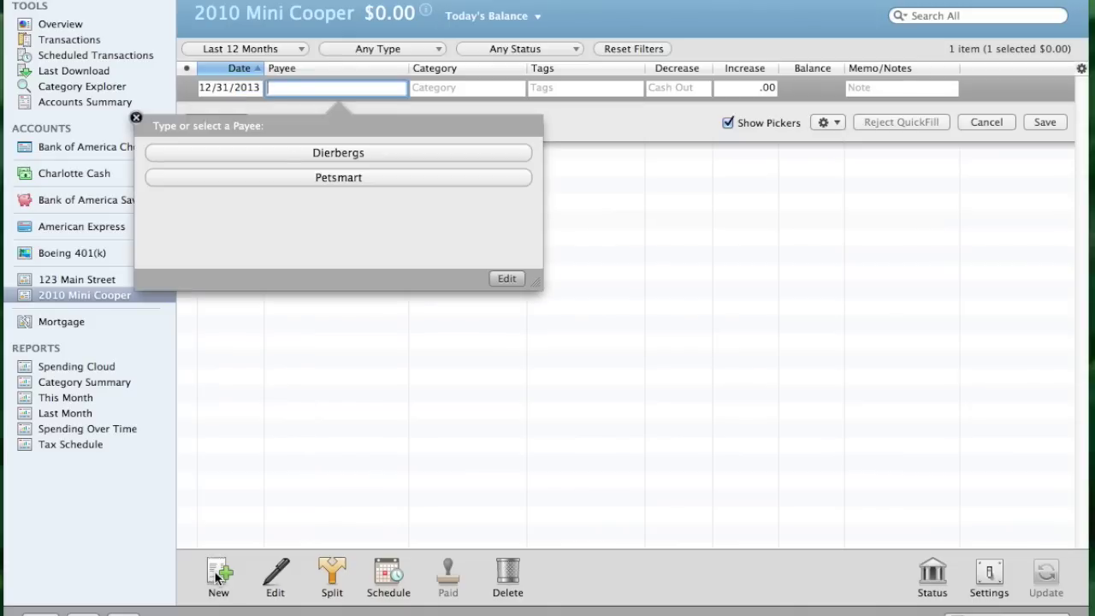
{"action": "key", "text": "Tab"}
{"action": "key", "text": "Tab"}
{"action": "key", "text": "Tab"}
{"action": "key", "text": "Tab"}
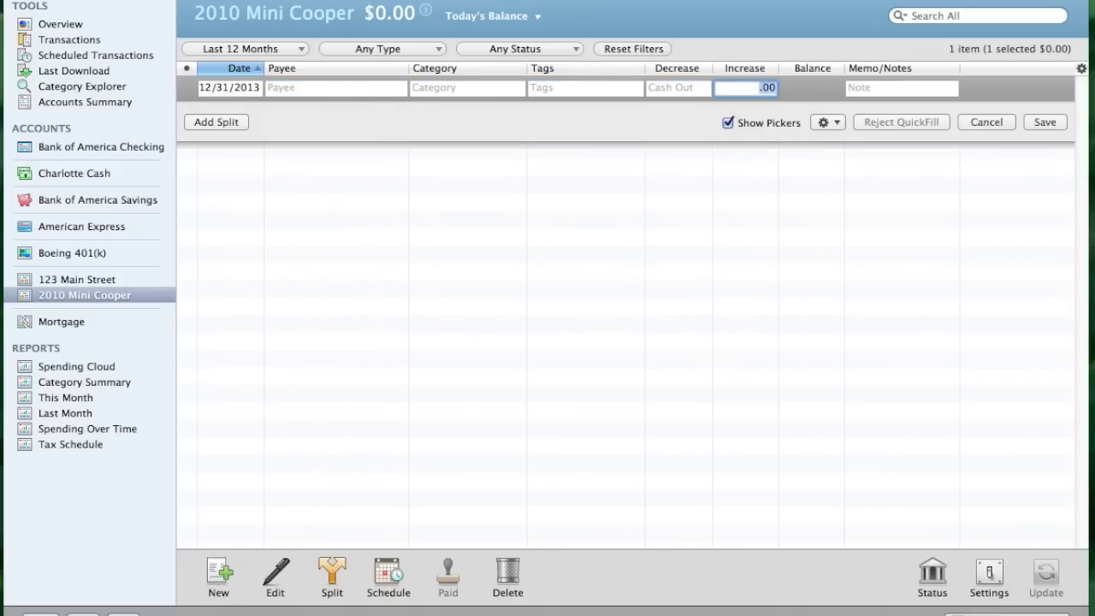
{"action": "type", "text": "10000"}
{"action": "left_click", "coordinate": [1044, 123]}
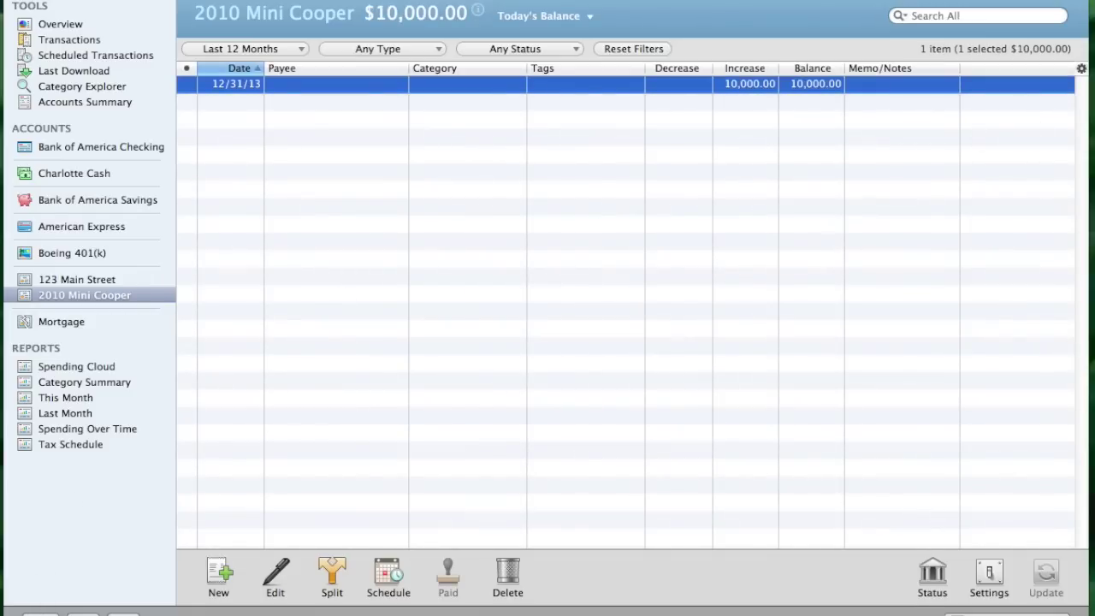
{"action": "left_click", "coordinate": [40, 612]}
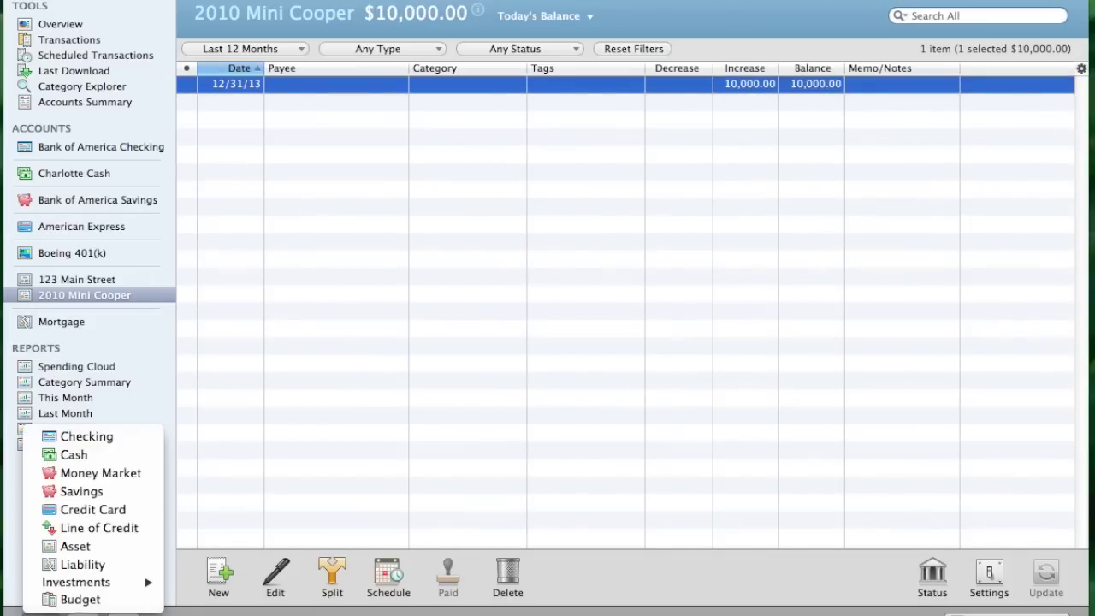
Create a manually tracked Liability account, skipping bank selection, and dismiss the confirmation
{"action": "left_click", "coordinate": [70, 569]}
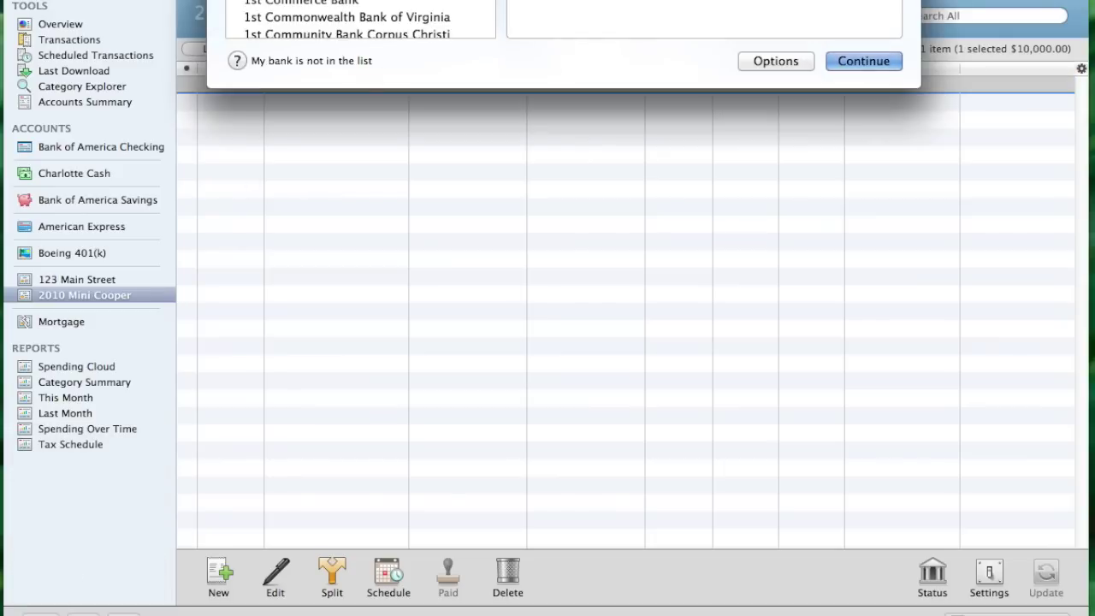
{"action": "left_click_drag", "start_coordinate": [392, 0], "coordinate": [415, 22]}
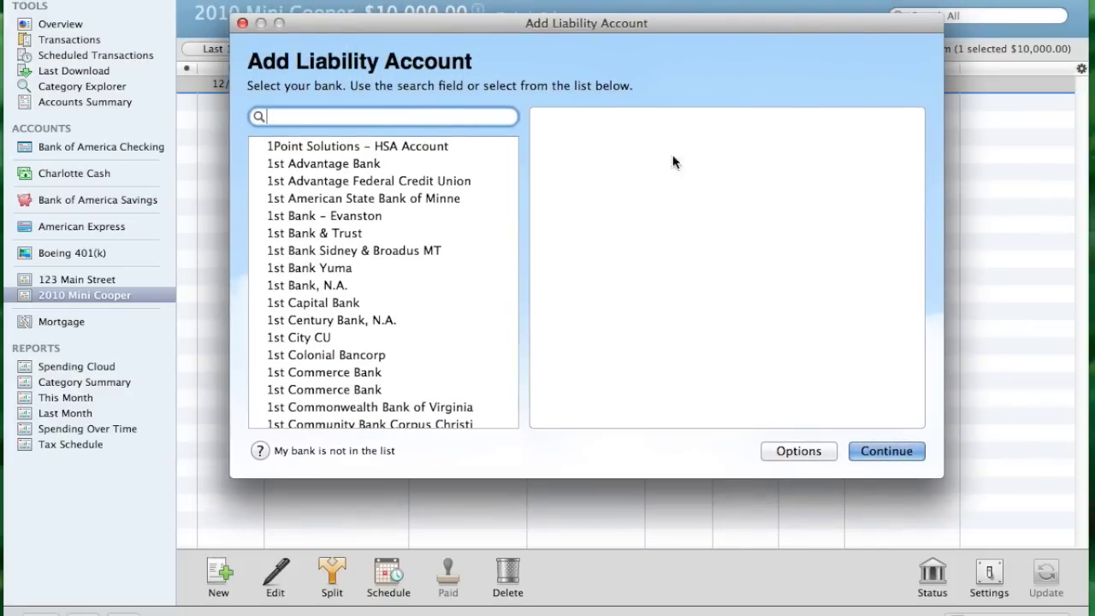
{"action": "left_click", "coordinate": [895, 451]}
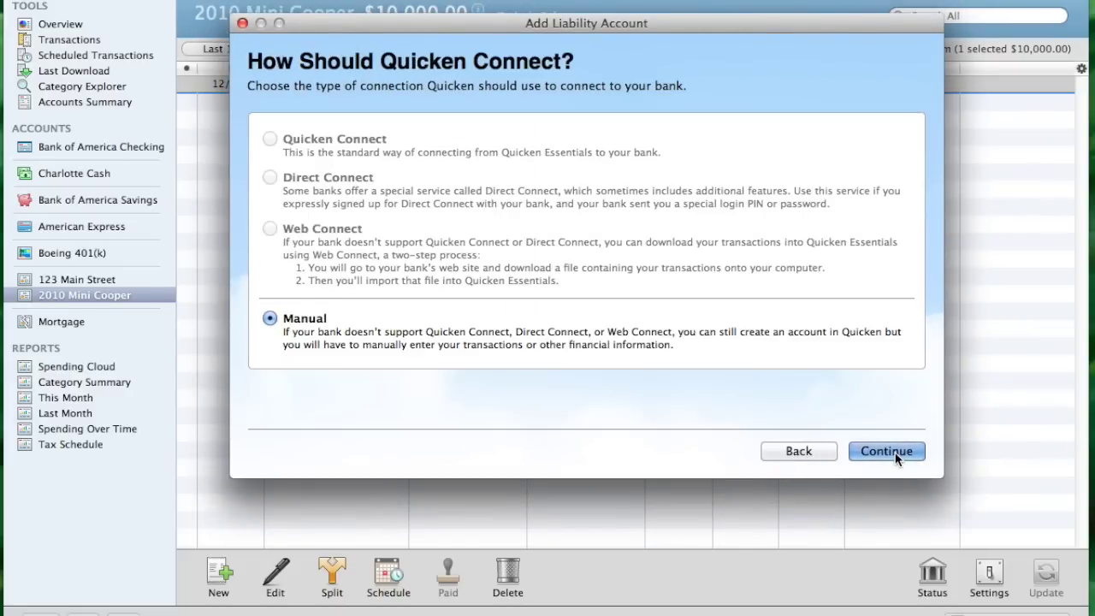
{"action": "left_click", "coordinate": [913, 452]}
{"action": "left_click", "coordinate": [887, 453]}
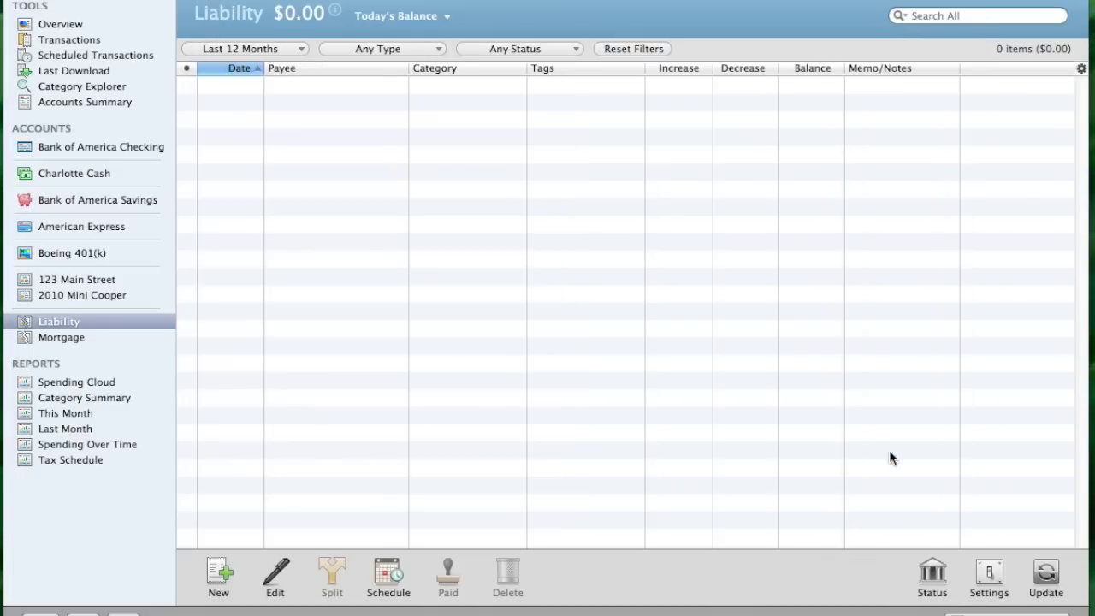
Change the new Liability account's sidebar name to '2010 Mini Cooper Loan'
{"action": "double_click", "coordinate": [76, 322]}
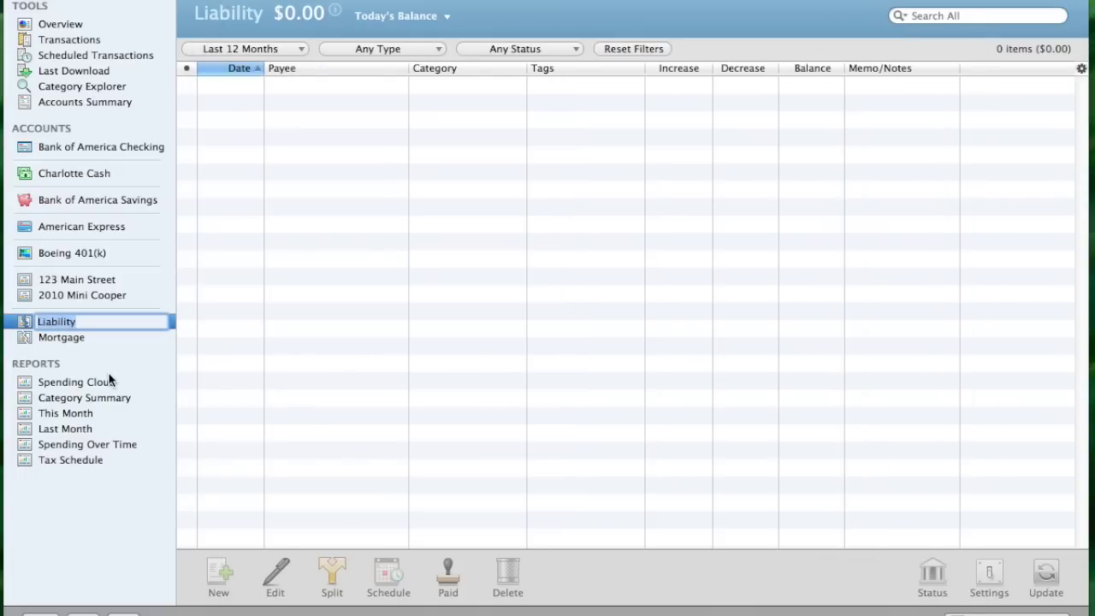
{"action": "type", "text": "2010 Mini Cooper Loan"}
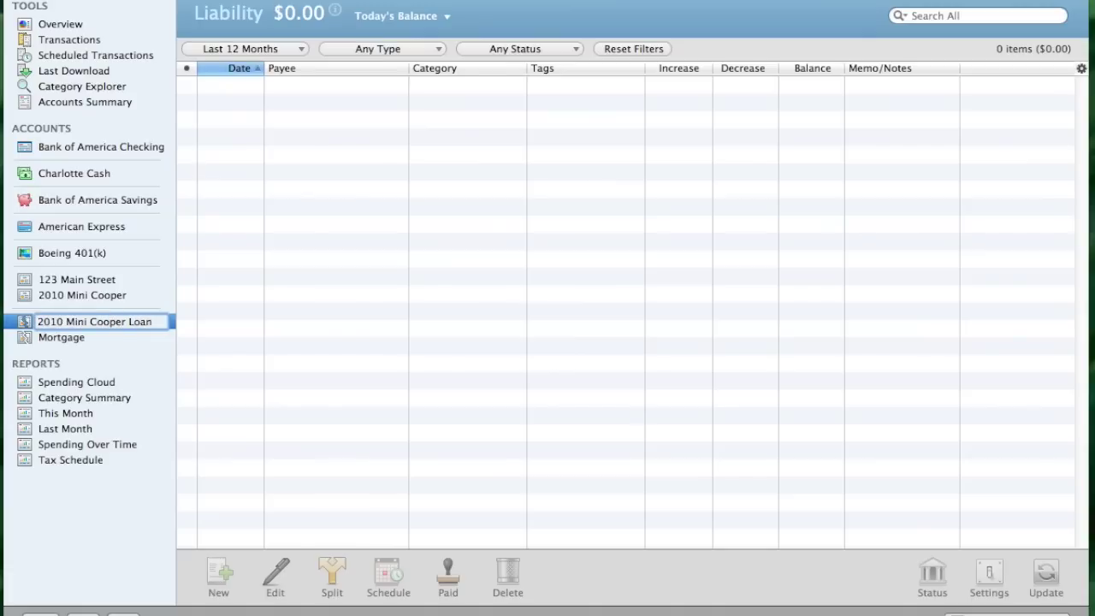
{"action": "key", "text": "Return"}
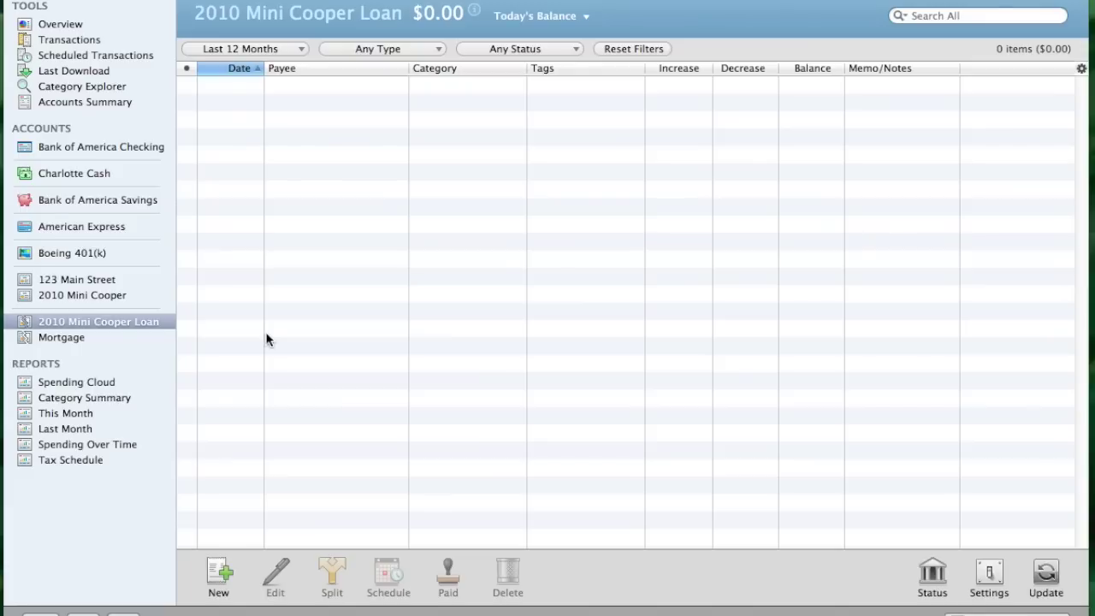
{"action": "left_click", "coordinate": [219, 573]}
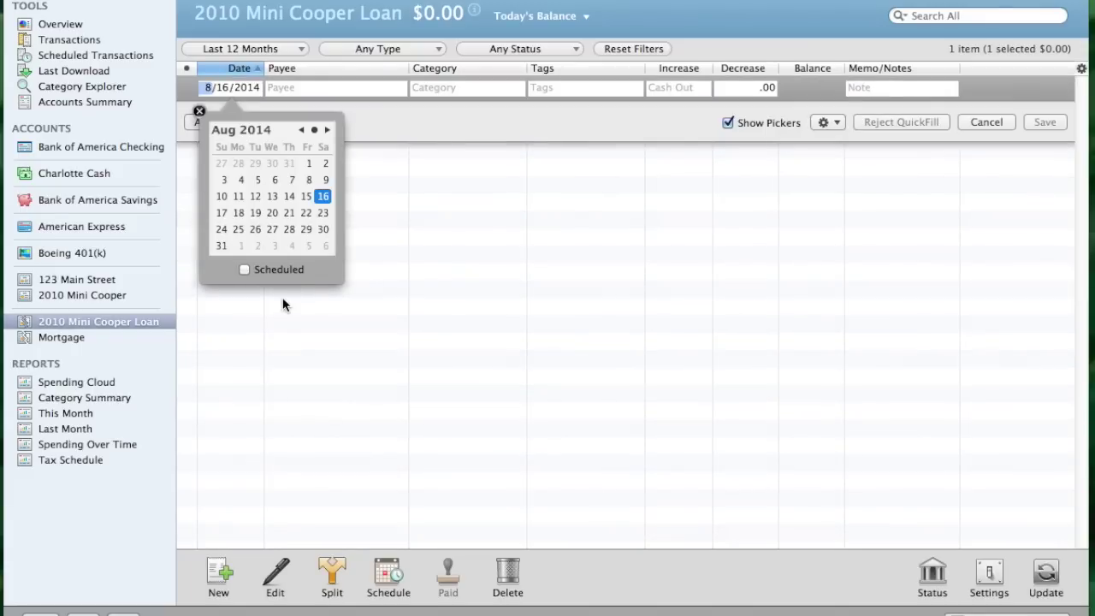
Record a 6,000.00 increase dated 12/31/2013 on the 2010 Mini Cooper Loan and save it
{"action": "type", "text": "12"}
{"action": "key", "text": "Tab"}
{"action": "type", "text": "31"}
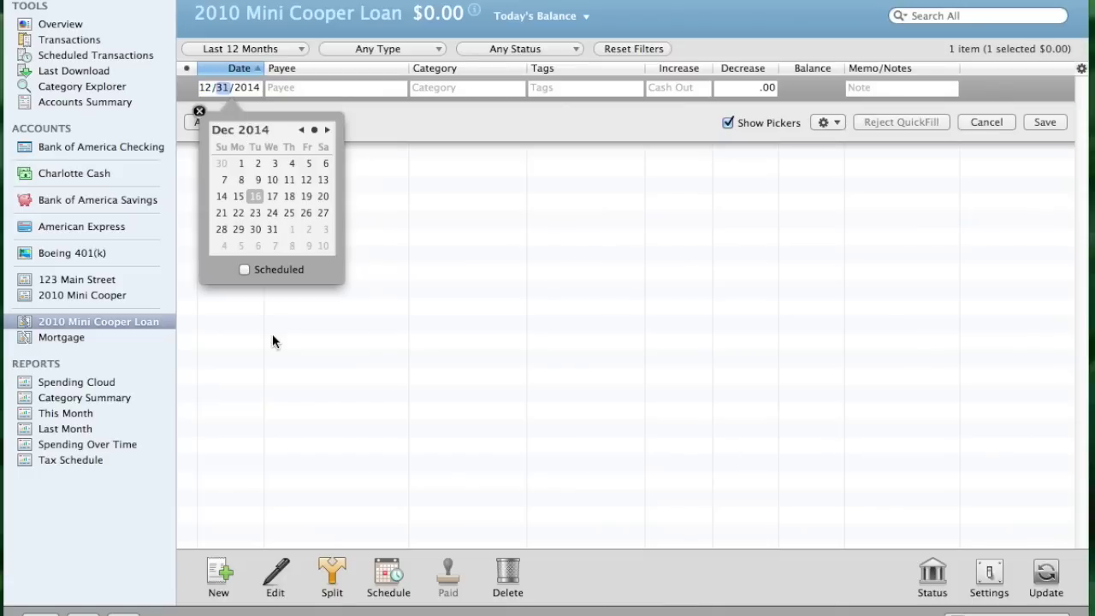
{"action": "key", "text": "Tab"}
{"action": "type", "text": "2013"}
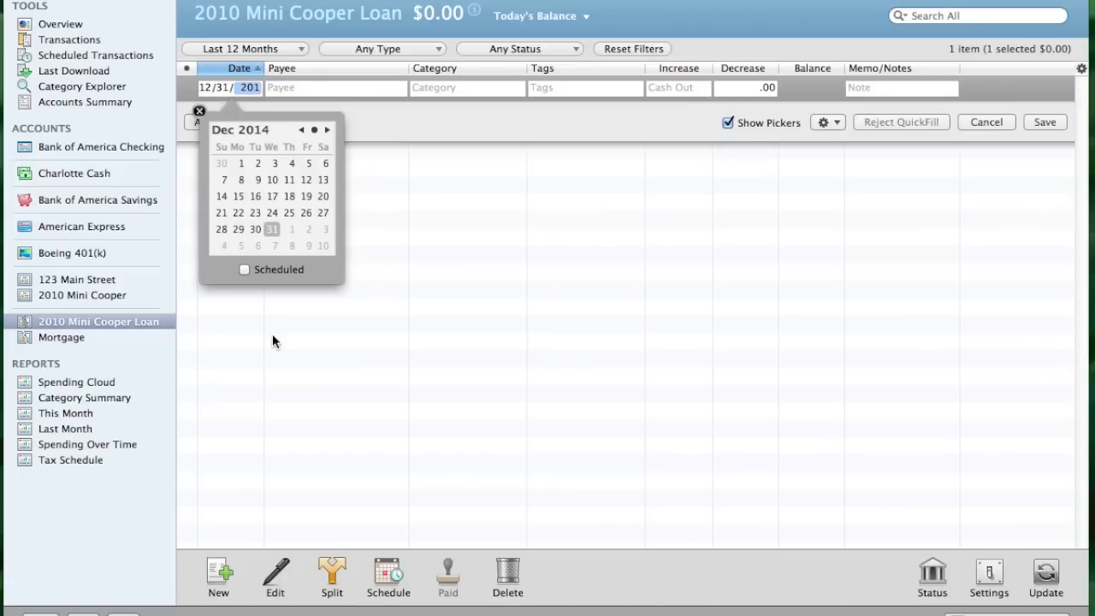
{"action": "key", "text": "Tab"}
{"action": "key", "text": "Tab"}
{"action": "key", "text": "Tab"}
{"action": "key", "text": "Tab"}
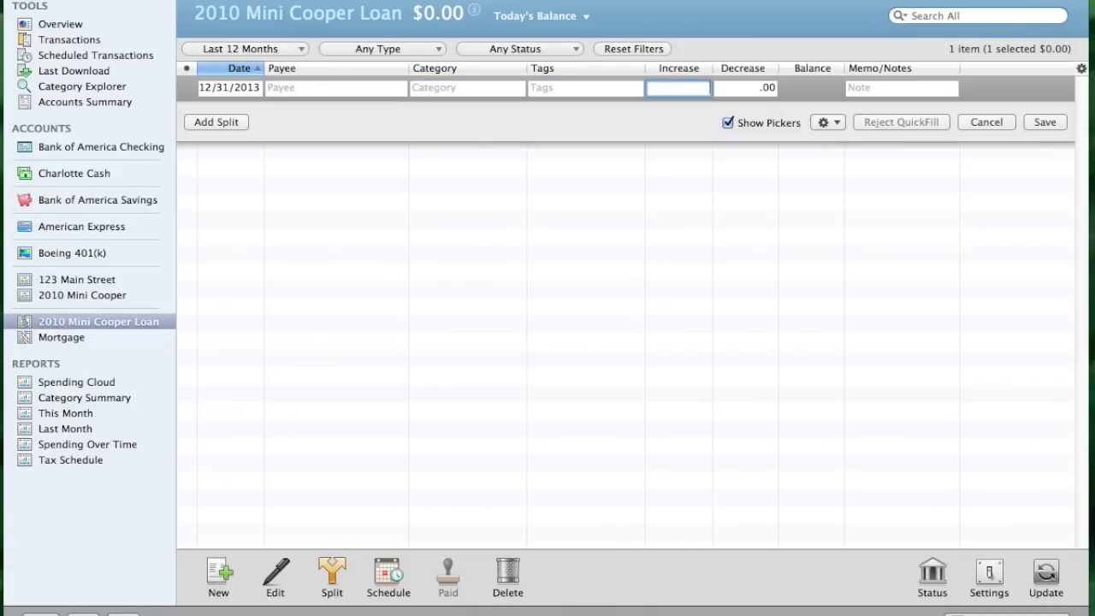
{"action": "type", "text": "6000"}
{"action": "left_click", "coordinate": [1043, 122]}
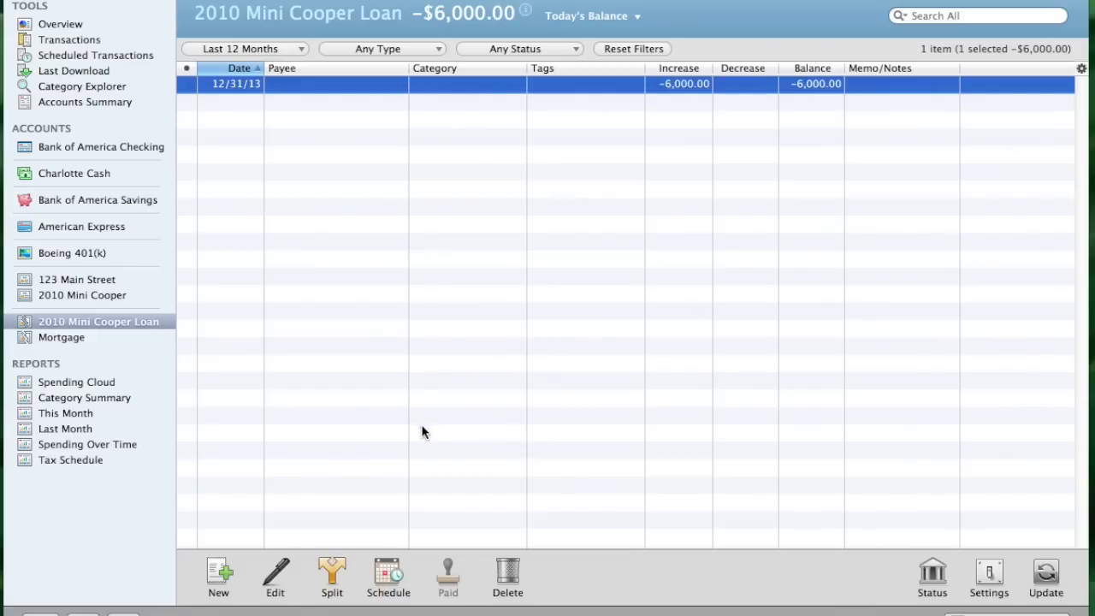
{"action": "left_click", "coordinate": [86, 103]}
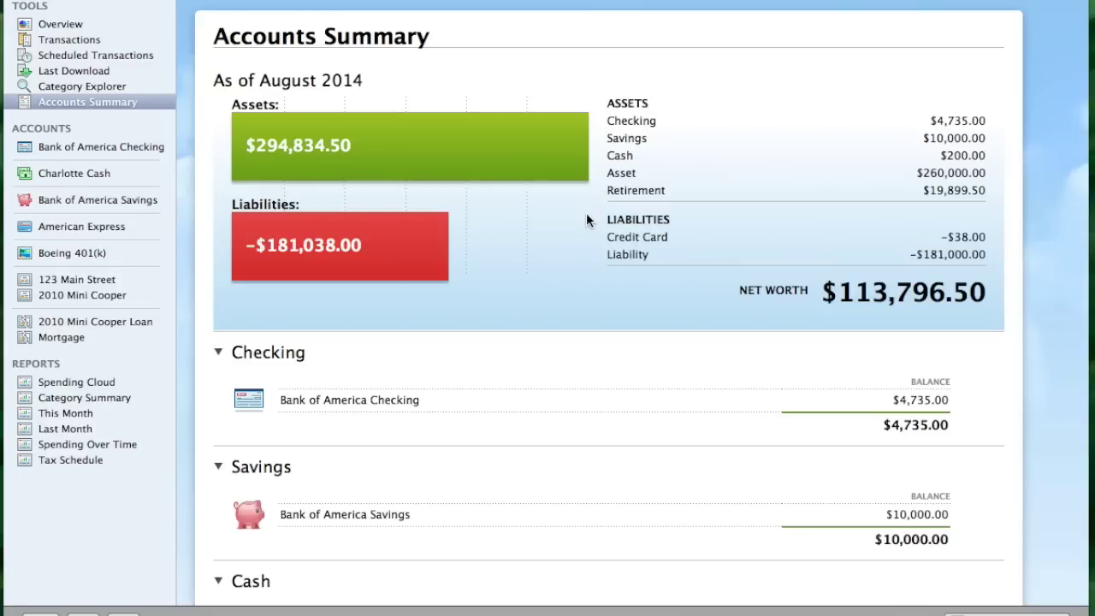
Scroll the Accounts Summary and collapse its Credit section to see the Property & Debt totals
{"action": "scroll", "coordinate": [555, 272], "scroll_direction": "down", "scroll_amount": 5}
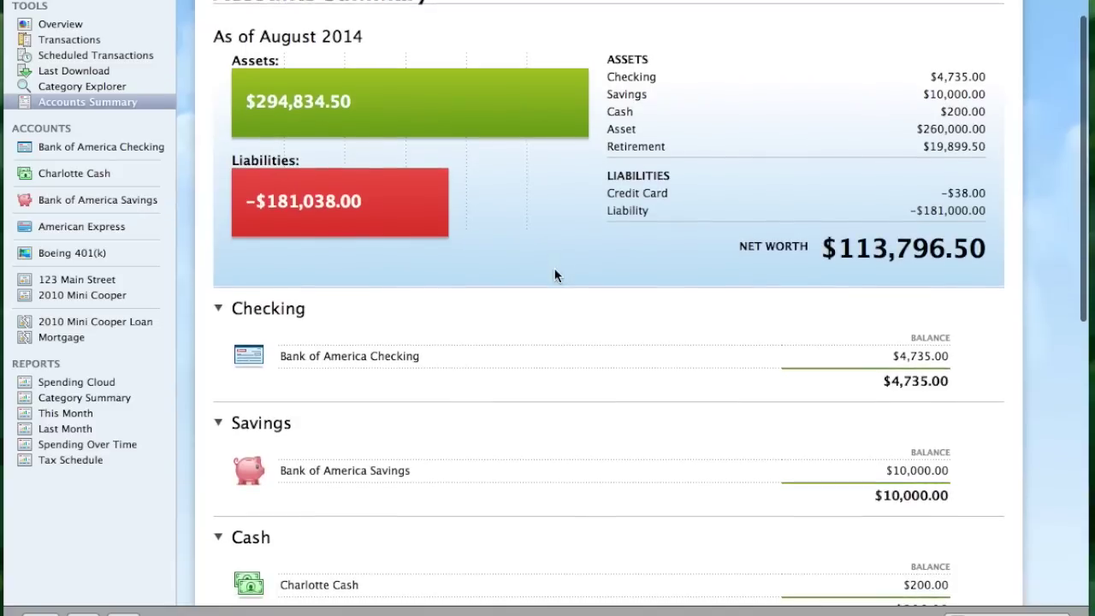
{"action": "scroll", "coordinate": [556, 273], "scroll_direction": "down", "scroll_amount": 10}
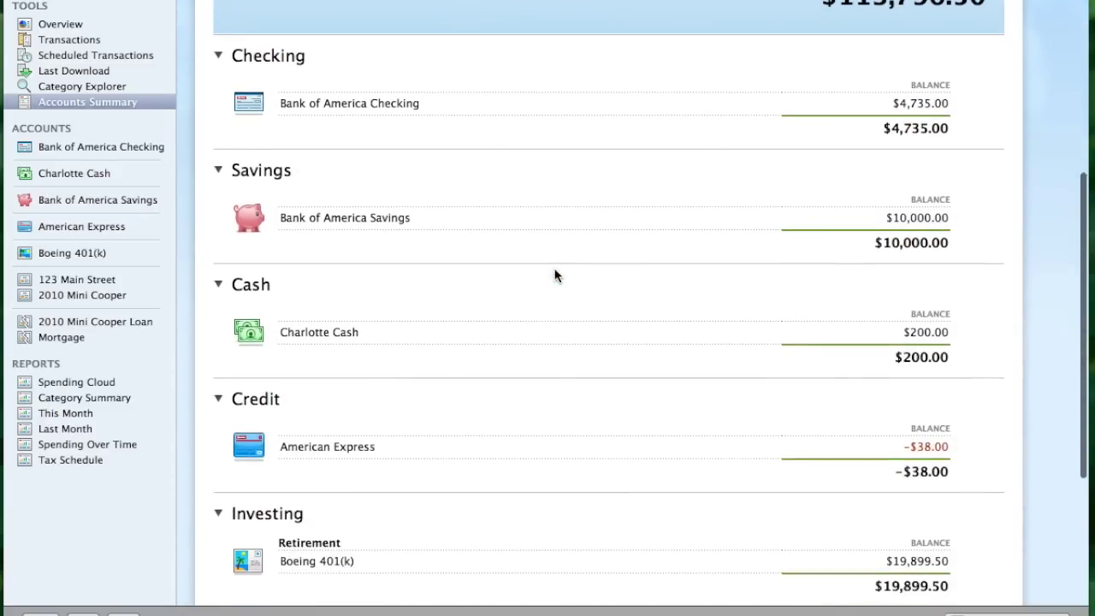
{"action": "left_click", "coordinate": [556, 277]}
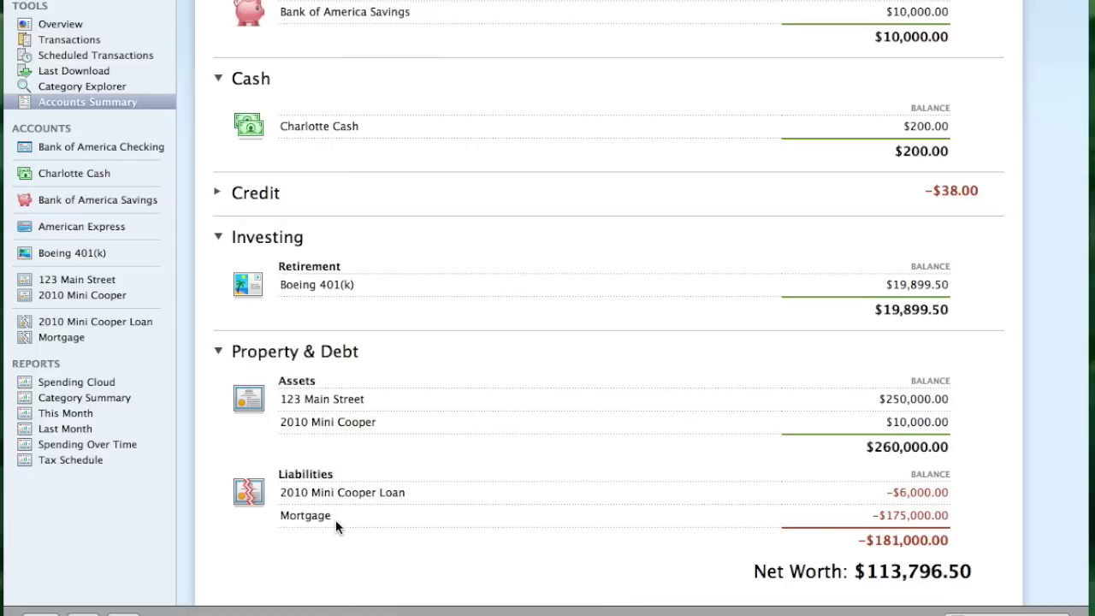
{"action": "scroll", "coordinate": [460, 417], "scroll_direction": "down", "scroll_amount": 2}
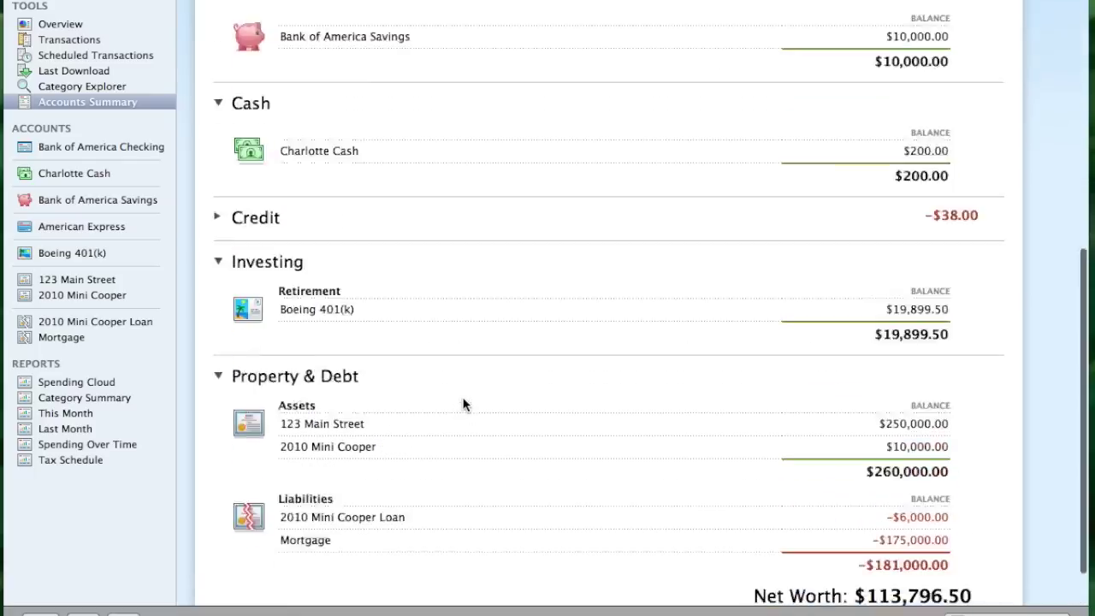
{"action": "scroll", "coordinate": [462, 403], "scroll_direction": "up", "scroll_amount": 15}
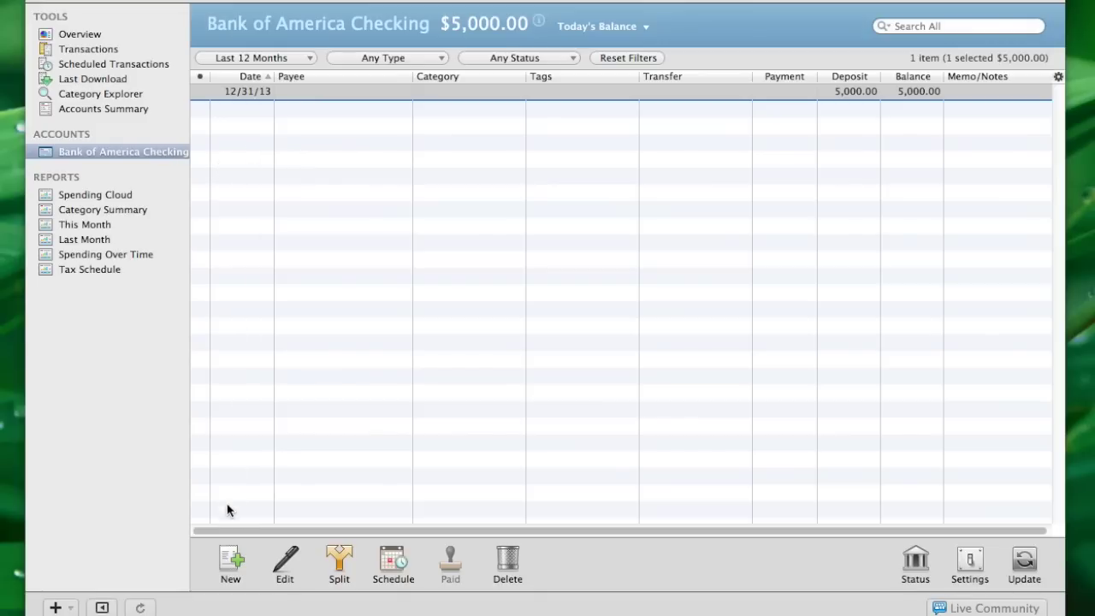
Start a new 8/18/2014 checking transaction and browse the category picker list
{"action": "left_click", "coordinate": [230, 560]}
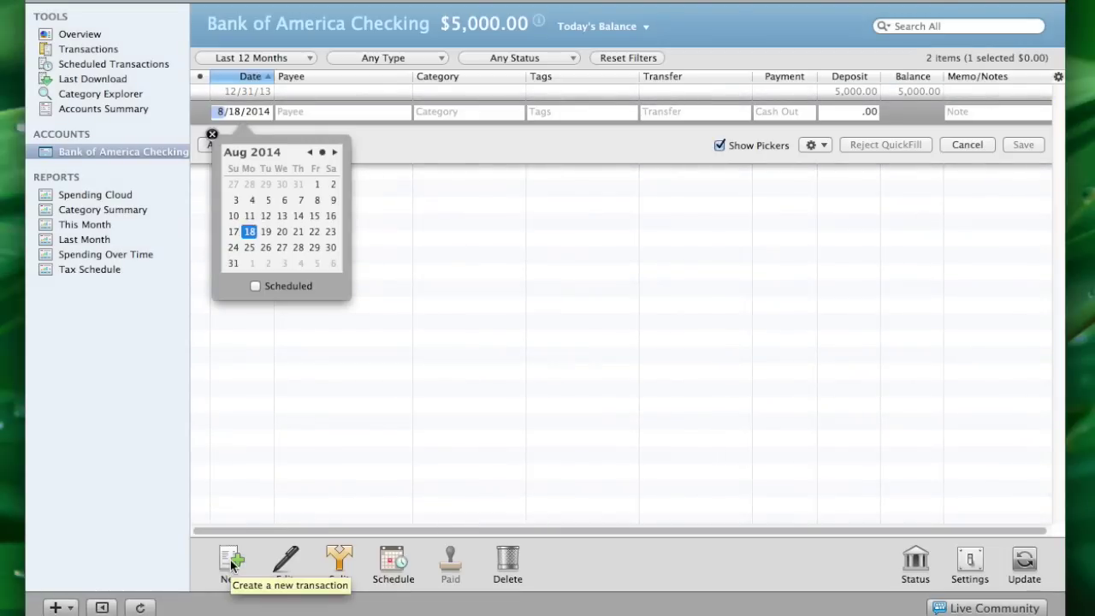
{"action": "key", "text": "Tab"}
{"action": "key", "text": "Tab"}
{"action": "key", "text": "Tab"}
{"action": "key", "text": "Tab"}
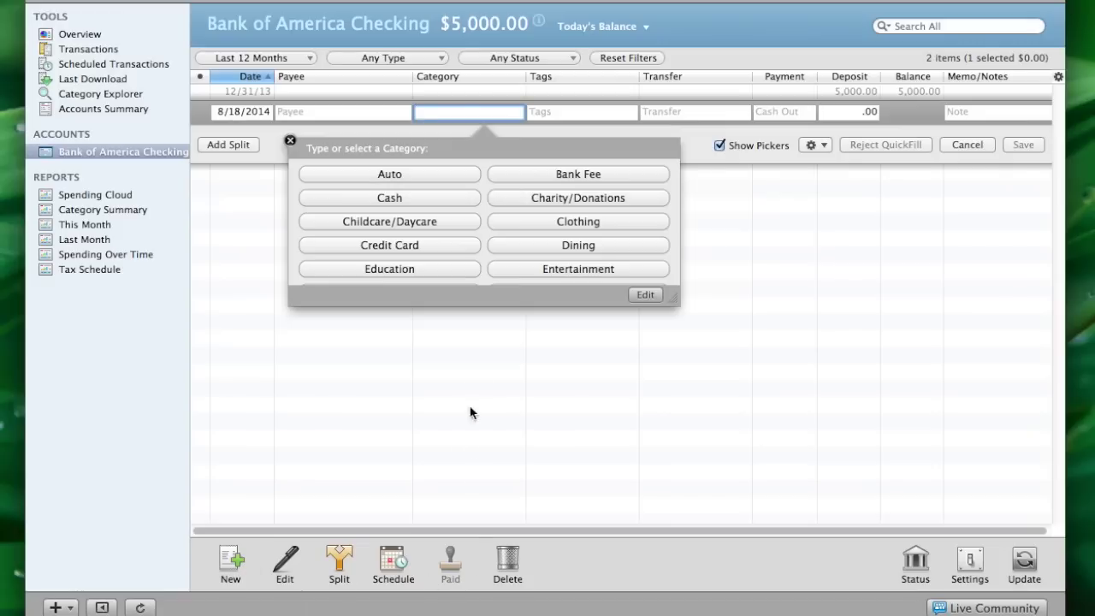
{"action": "scroll", "coordinate": [491, 239], "scroll_direction": "down", "scroll_amount": 7}
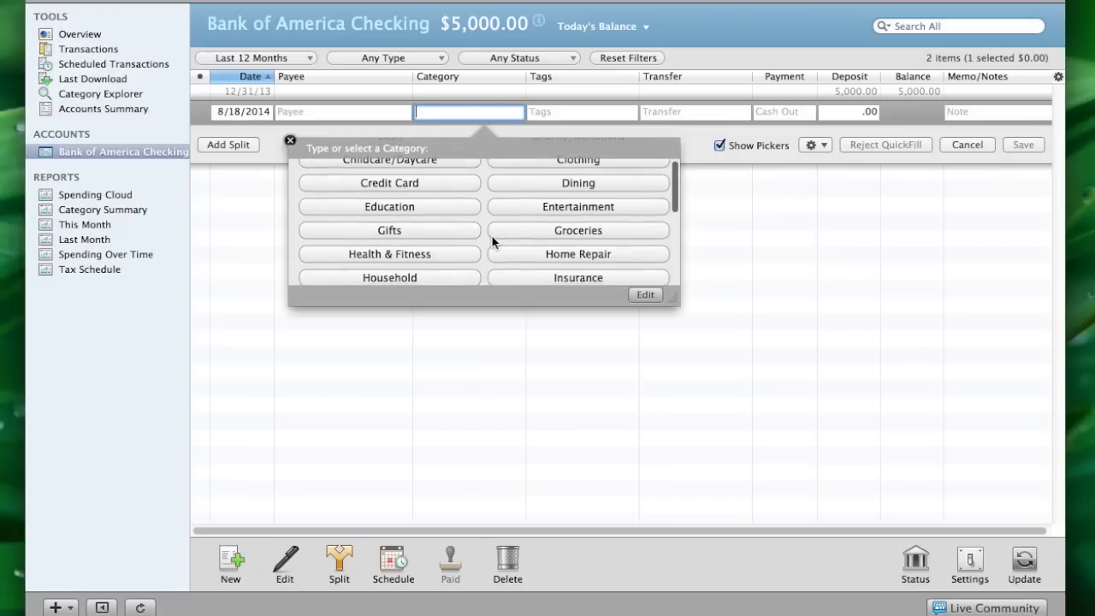
{"action": "scroll", "coordinate": [492, 239], "scroll_direction": "down", "scroll_amount": 4}
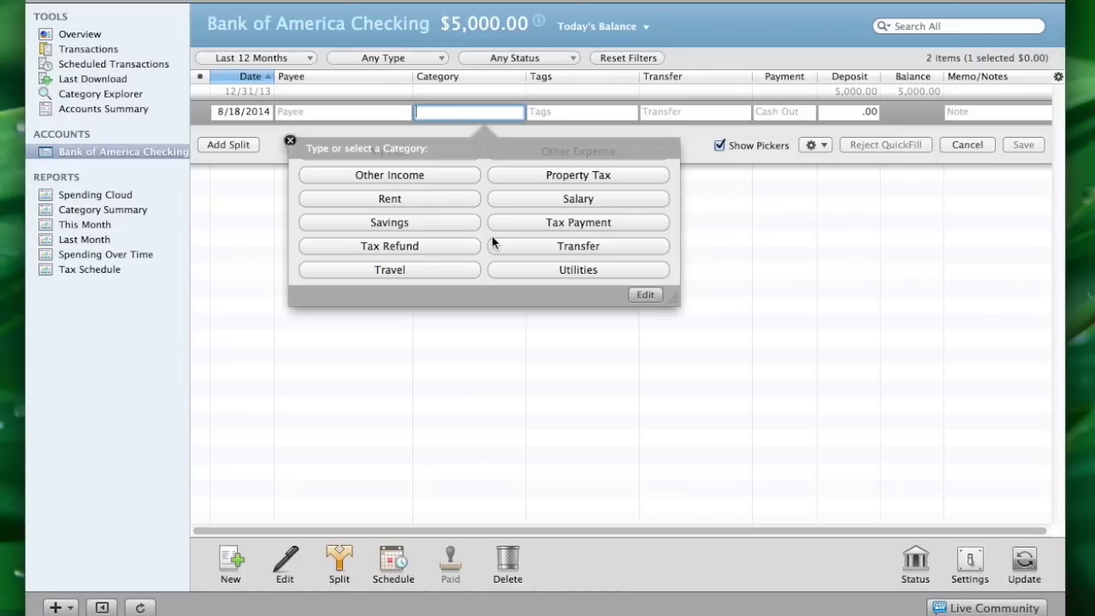
{"action": "scroll", "coordinate": [491, 235], "scroll_direction": "up", "scroll_amount": 5}
{"action": "scroll", "coordinate": [490, 234], "scroll_direction": "up", "scroll_amount": 3}
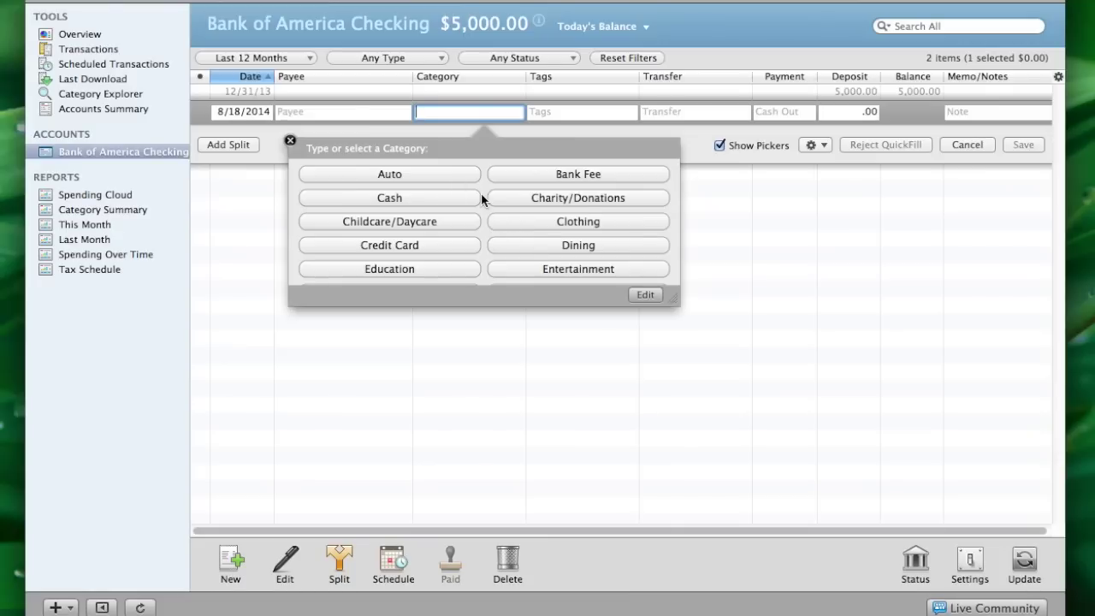
Open the Categories window and glance at the gear cleanup options without choosing one
{"action": "left_click", "coordinate": [647, 295]}
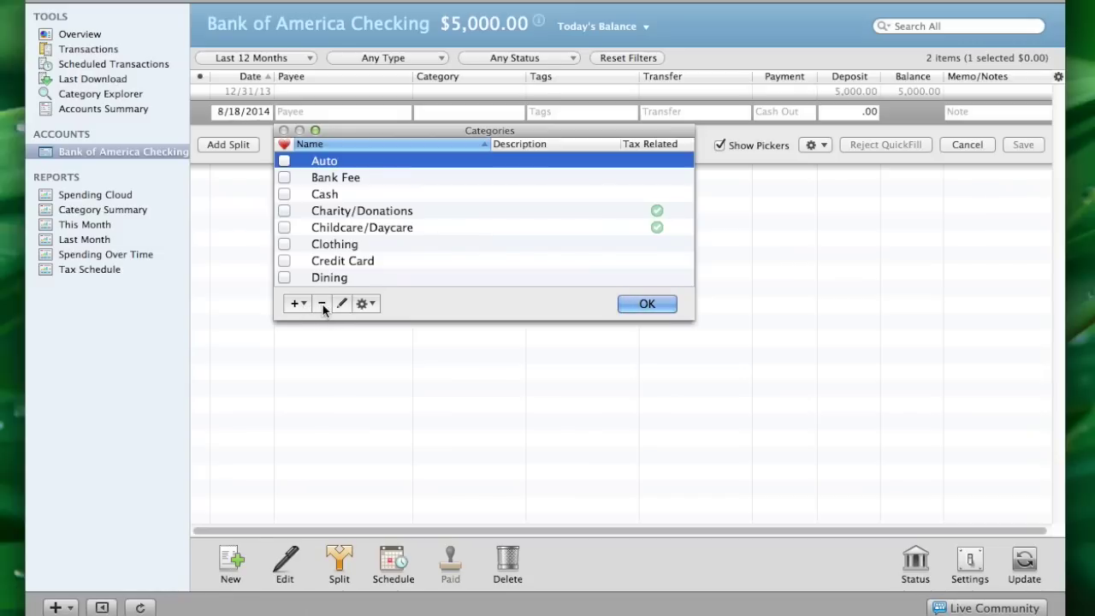
{"action": "left_click", "coordinate": [366, 304]}
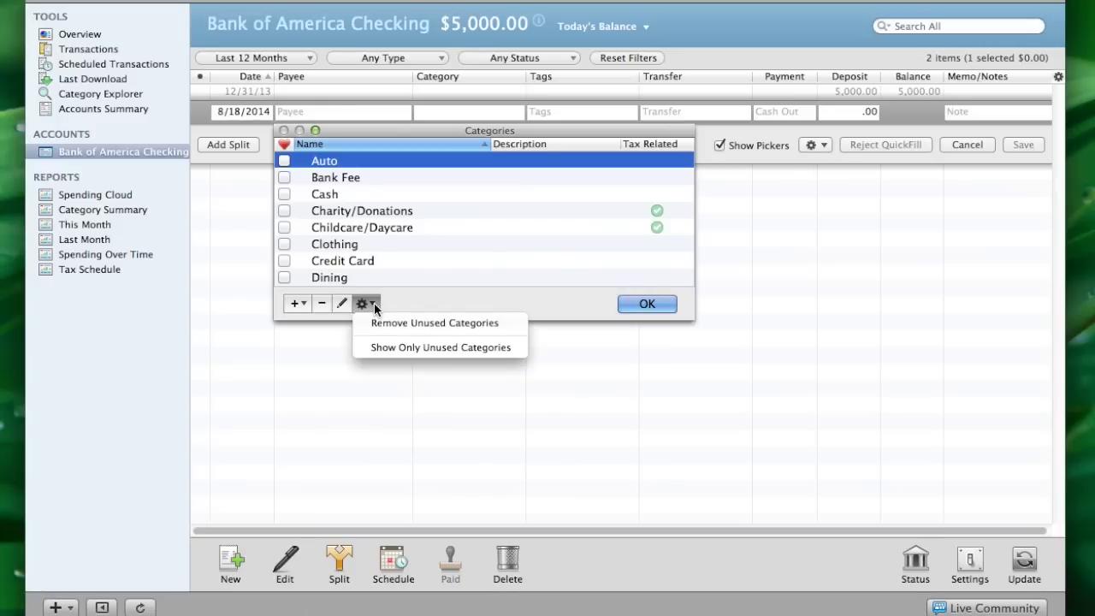
{"action": "left_click", "coordinate": [411, 302]}
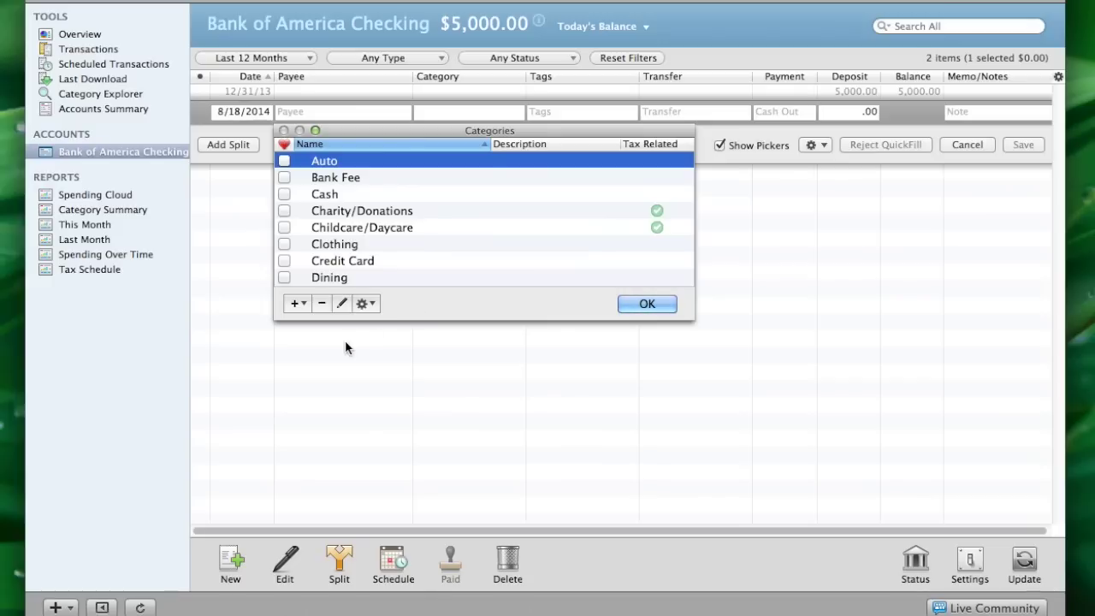
Delete every default category, from Auto through Utilities, until the list is empty
{"action": "left_click", "coordinate": [323, 303]}
{"action": "left_click", "coordinate": [324, 303]}
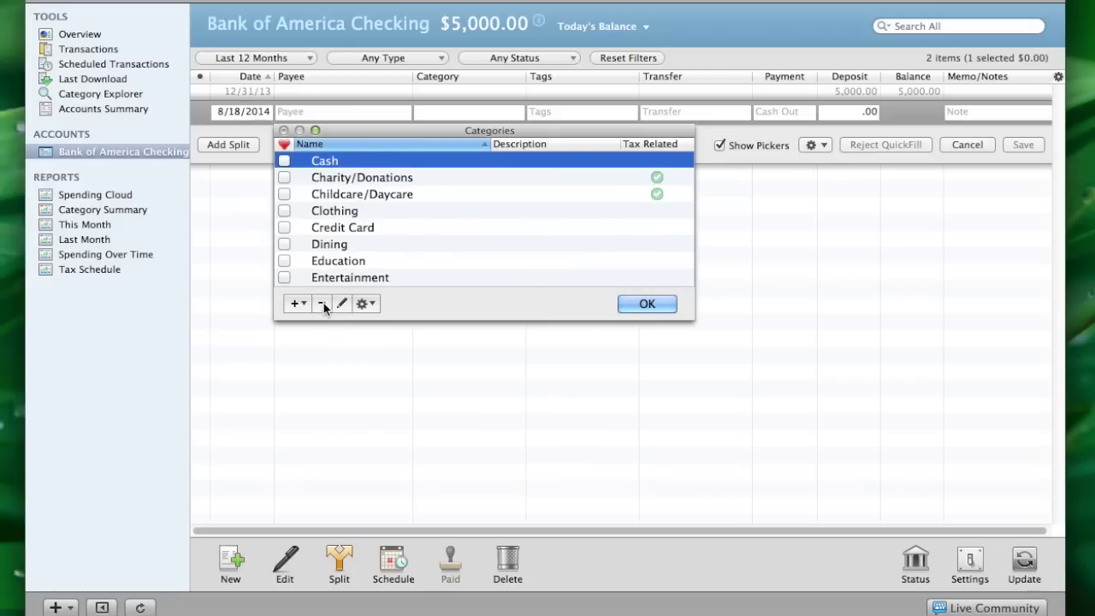
{"action": "left_click", "coordinate": [323, 303]}
{"action": "double_click", "coordinate": [323, 303]}
{"action": "double_click", "coordinate": [323, 303]}
{"action": "triple_click", "coordinate": [323, 303]}
{"action": "double_click", "coordinate": [323, 303]}
{"action": "triple_click", "coordinate": [323, 302]}
{"action": "double_click", "coordinate": [323, 303]}
{"action": "triple_click", "coordinate": [323, 303]}
{"action": "left_click", "coordinate": [323, 303]}
{"action": "double_click", "coordinate": [322, 303]}
{"action": "triple_click", "coordinate": [322, 303]}
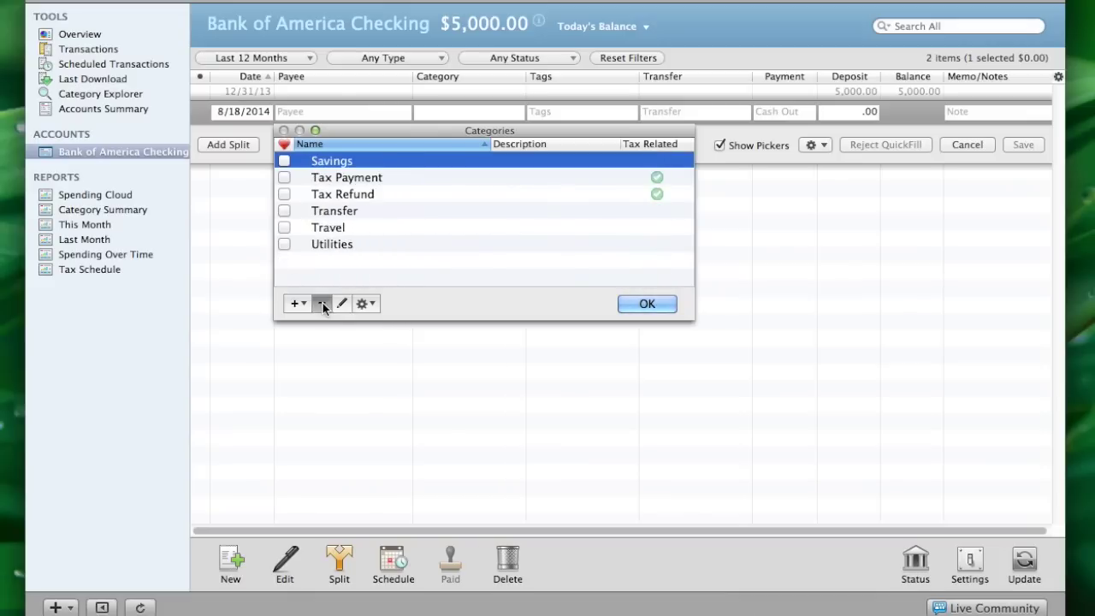
{"action": "triple_click", "coordinate": [322, 303]}
{"action": "double_click", "coordinate": [323, 302]}
{"action": "left_click", "coordinate": [322, 303]}
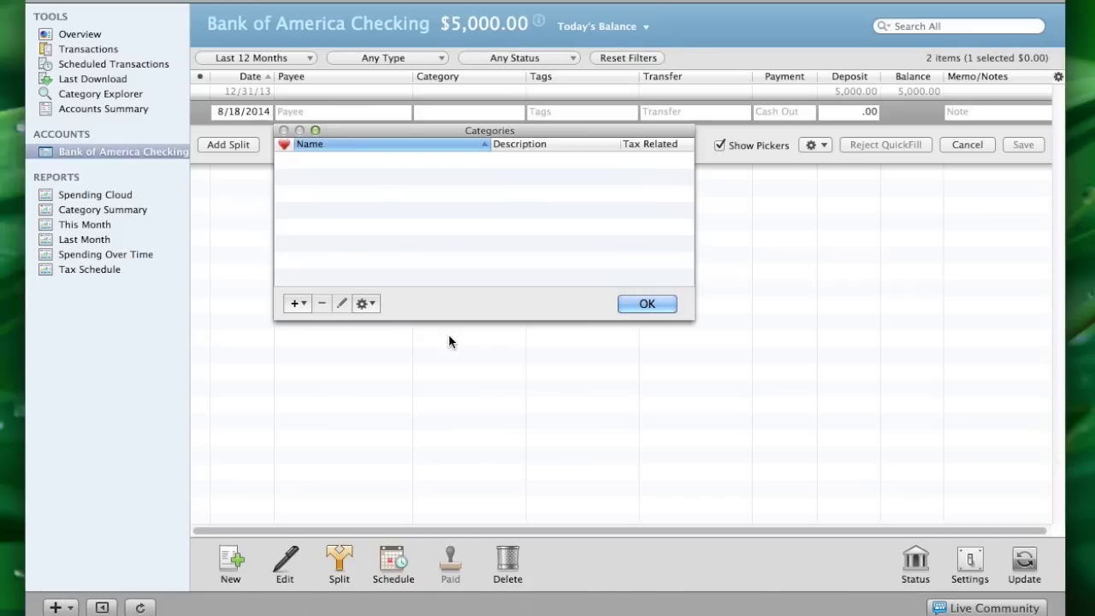
Create top-level categories 00 – (earner's name) Salary and 01 – Clubmac
{"action": "left_click", "coordinate": [295, 303]}
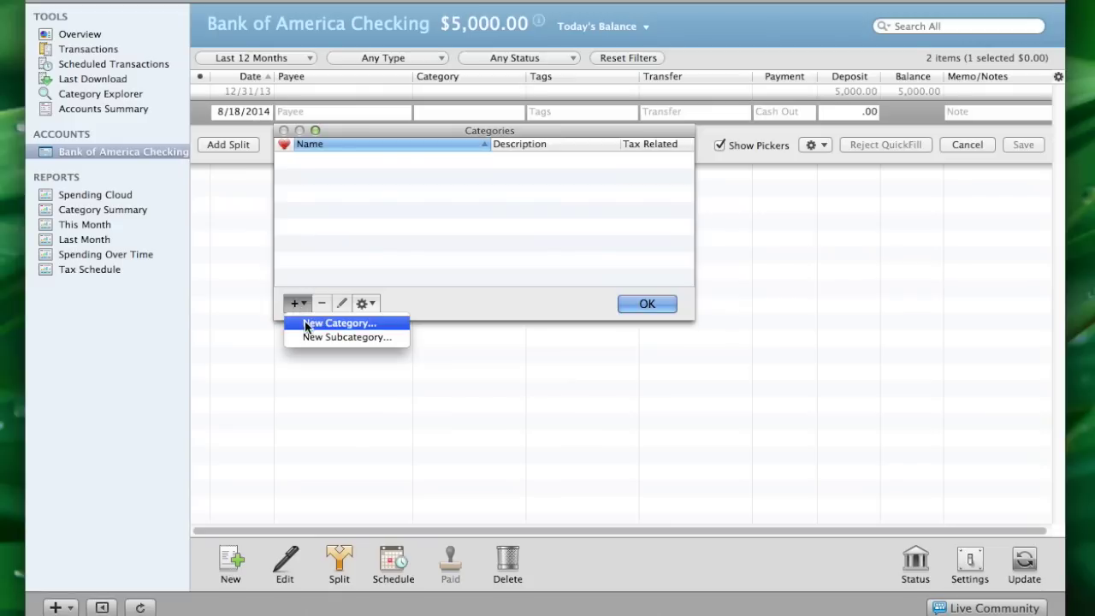
{"action": "left_click", "coordinate": [310, 322]}
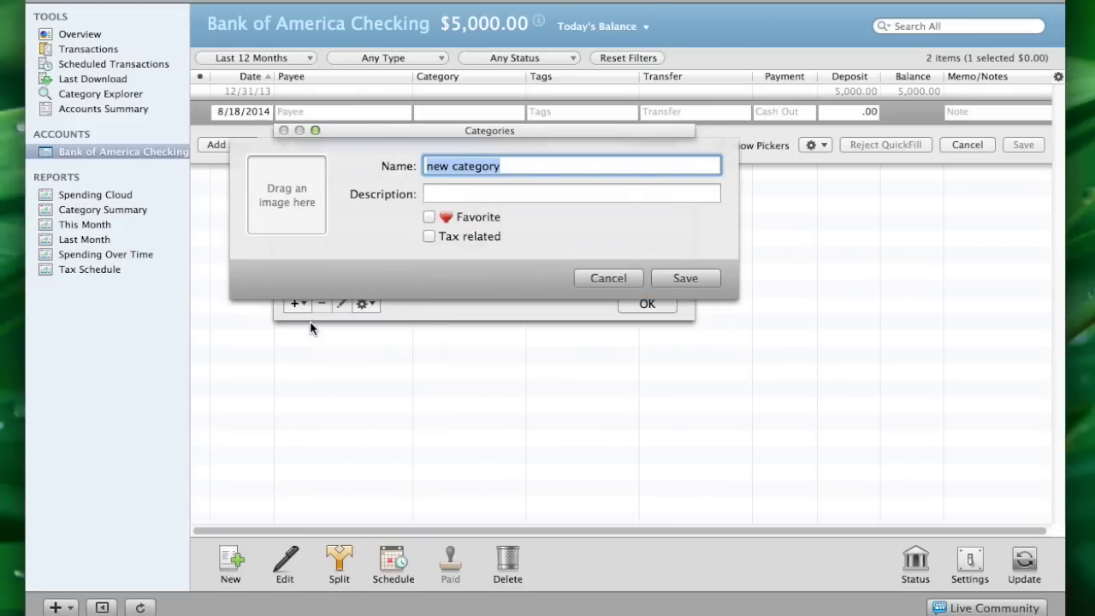
{"action": "type", "text": "00 -"}
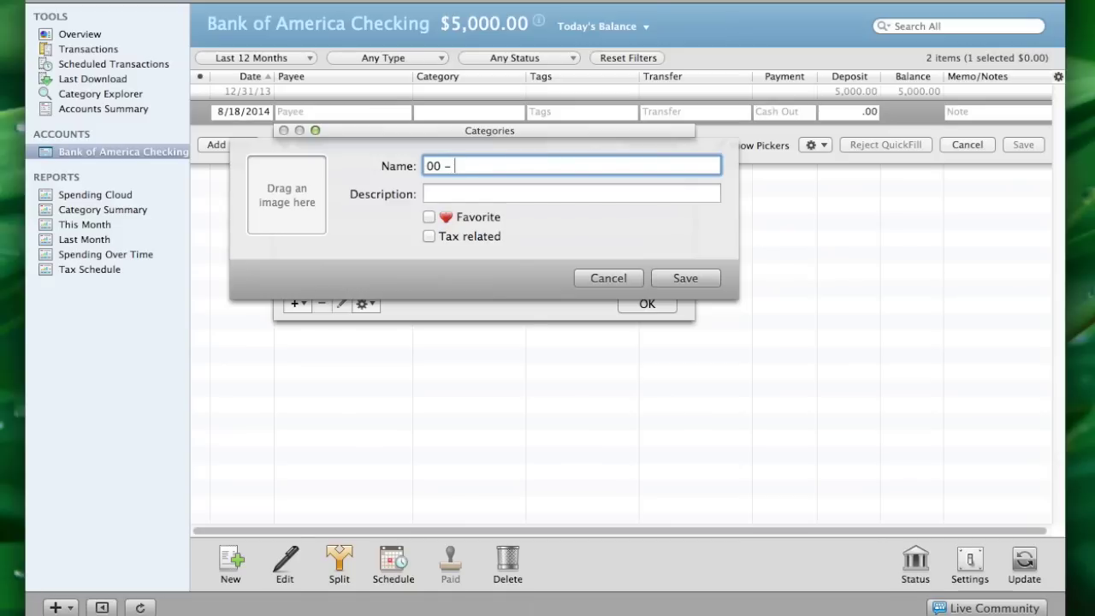
{"action": "type", "text": " Charlotte Salary"}
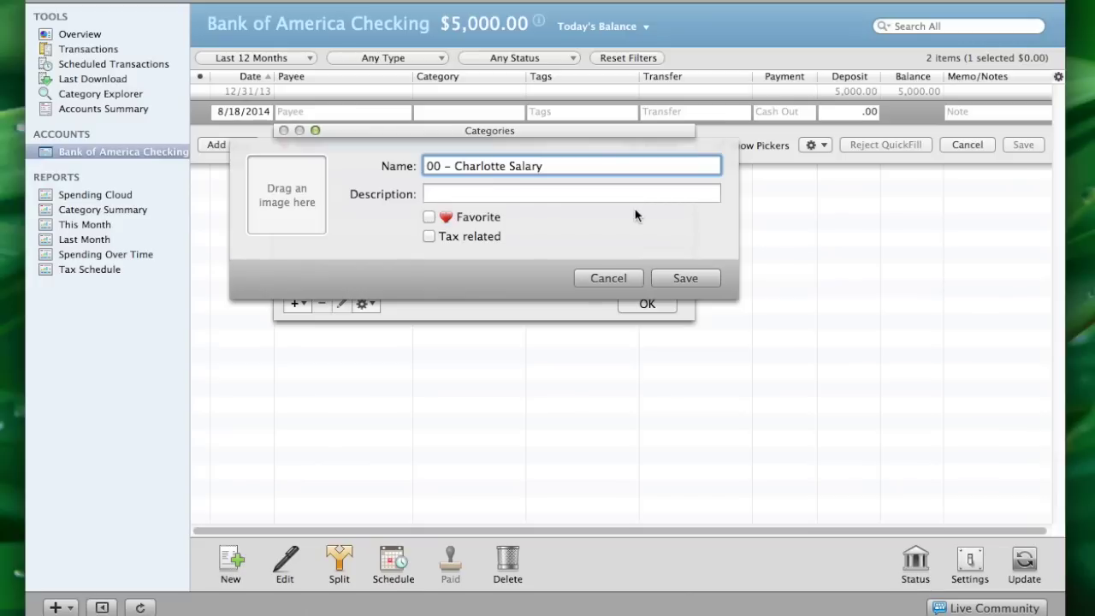
{"action": "left_click", "coordinate": [674, 279]}
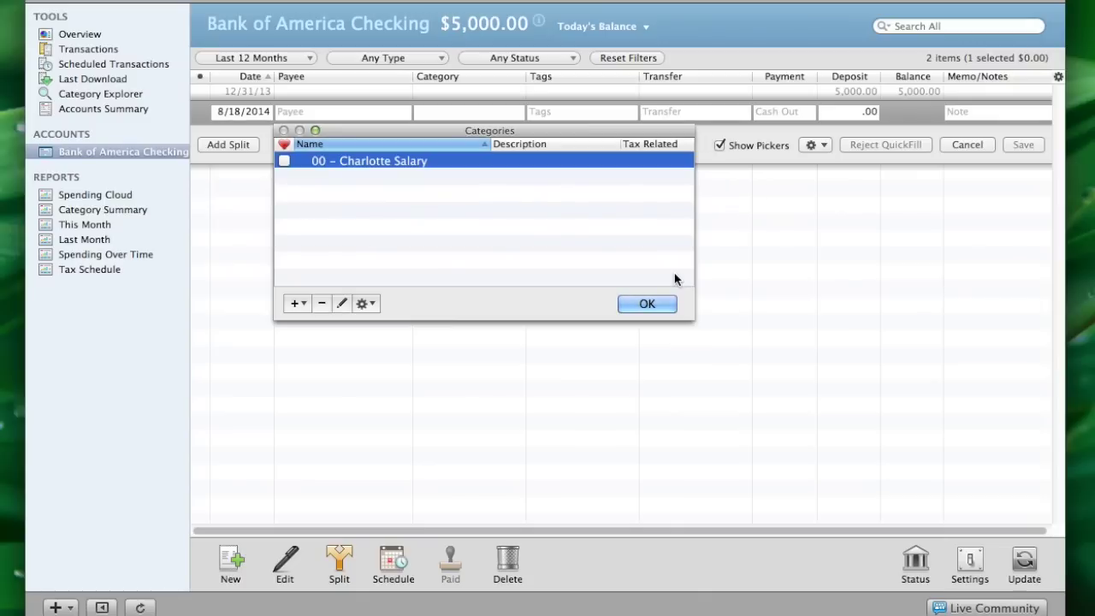
{"action": "left_click", "coordinate": [295, 305]}
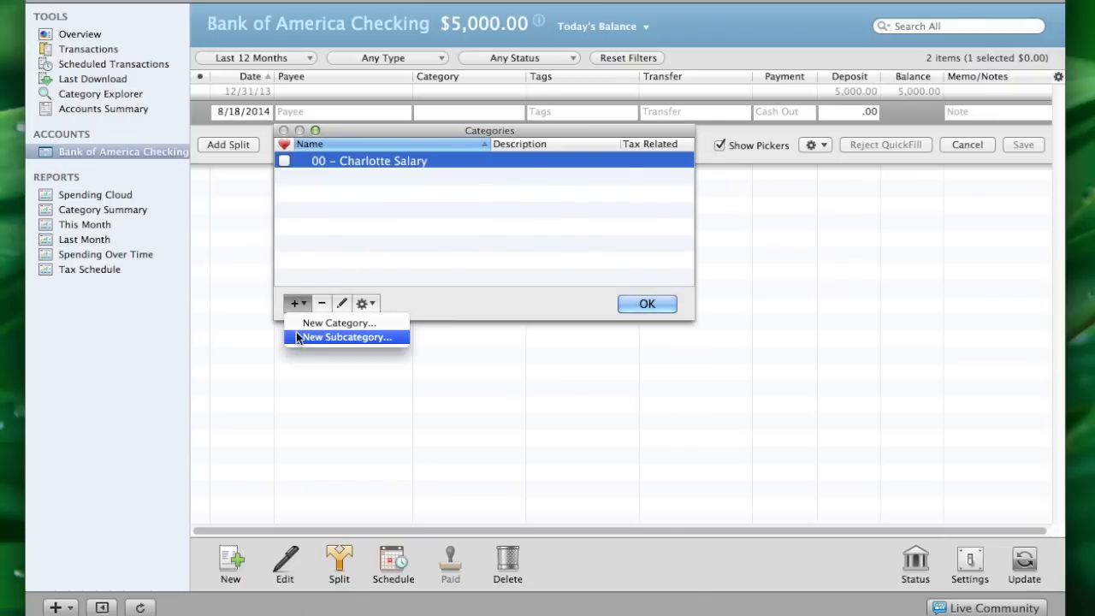
{"action": "left_click", "coordinate": [299, 324]}
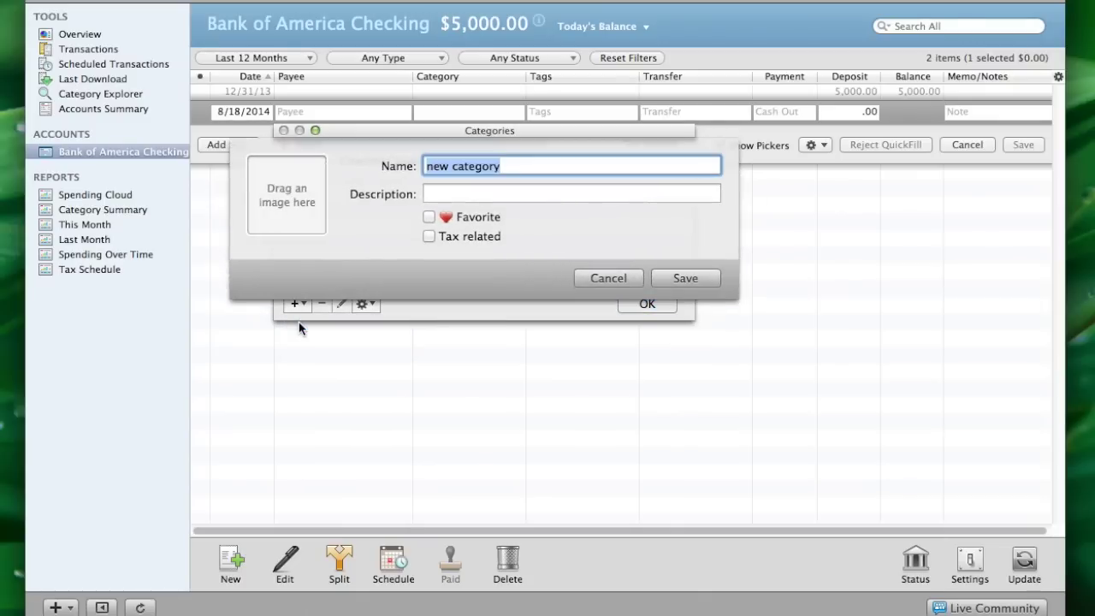
{"action": "type", "text": "0"}
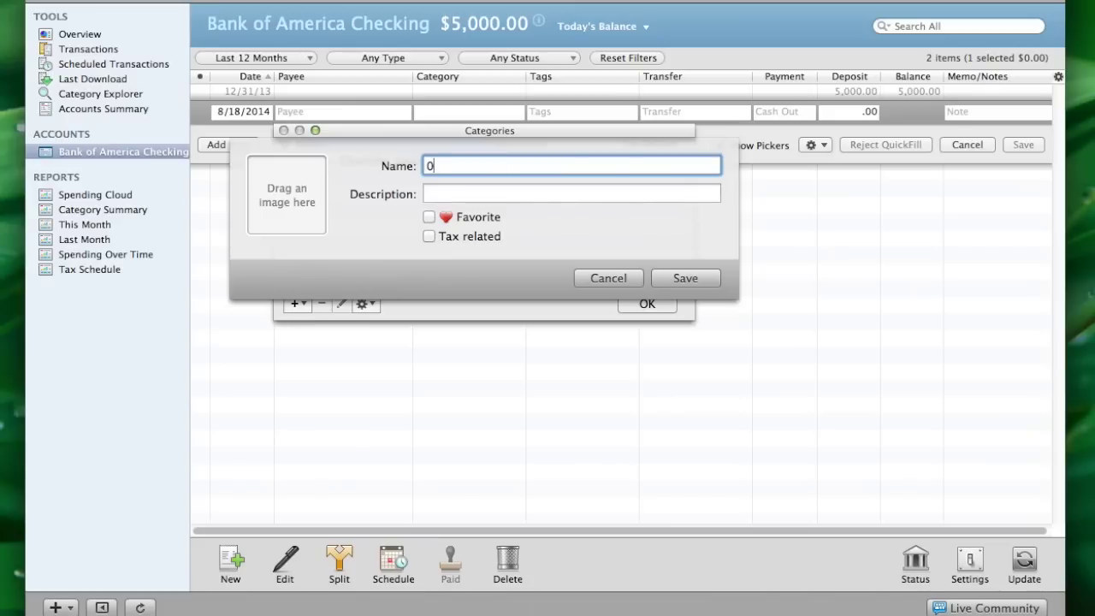
{"action": "type", "text": "1 - Clubmac"}
{"action": "left_click", "coordinate": [687, 278]}
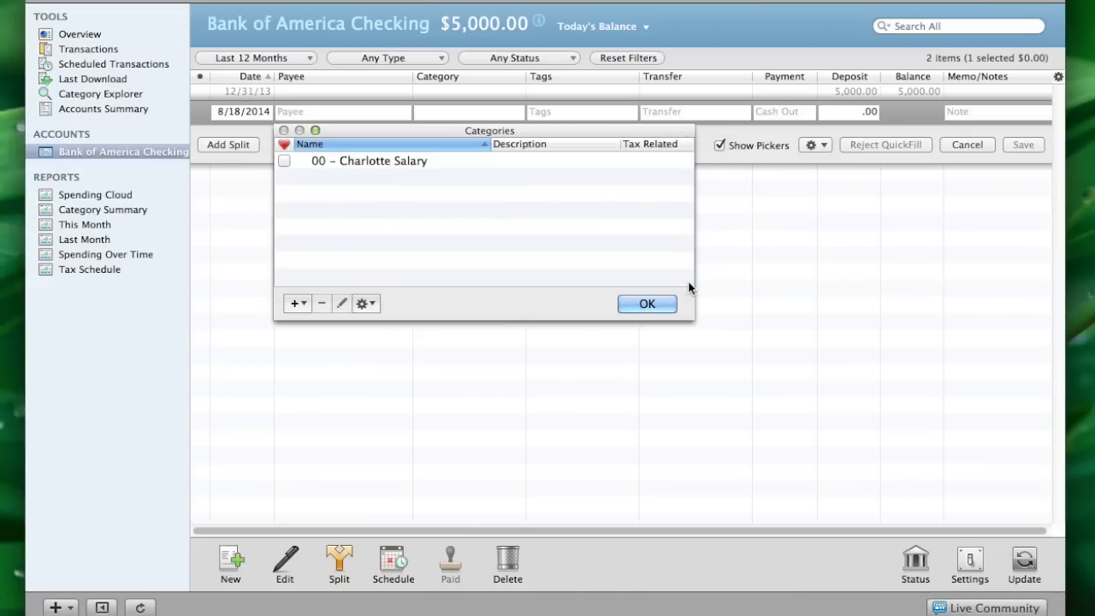
Add top-level categories 02 – Gifts Received and 03 – Interest Income
{"action": "left_click", "coordinate": [295, 305]}
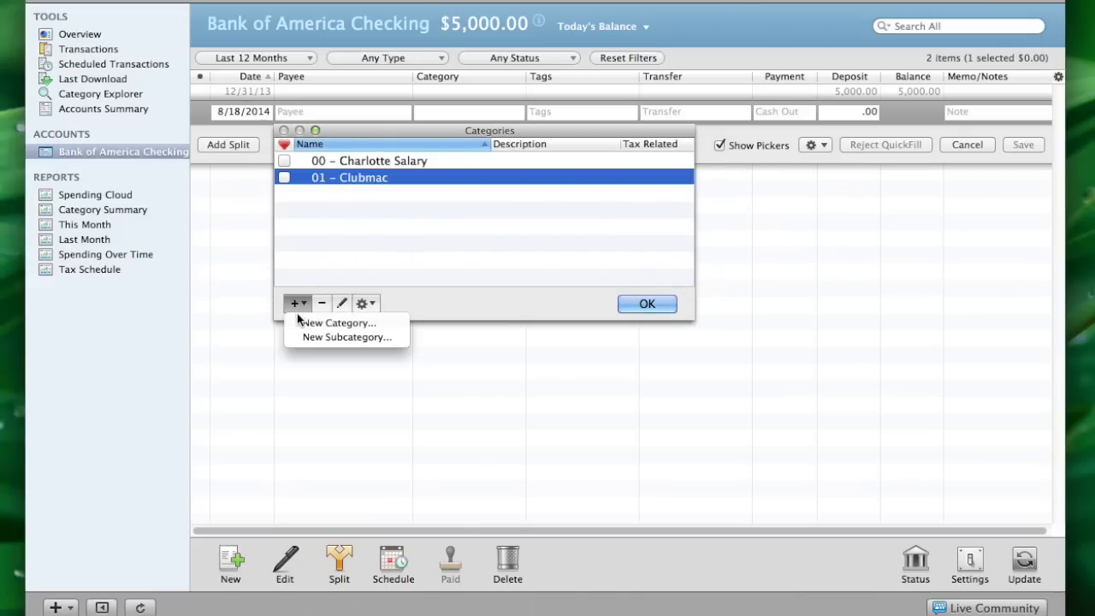
{"action": "left_click", "coordinate": [300, 323]}
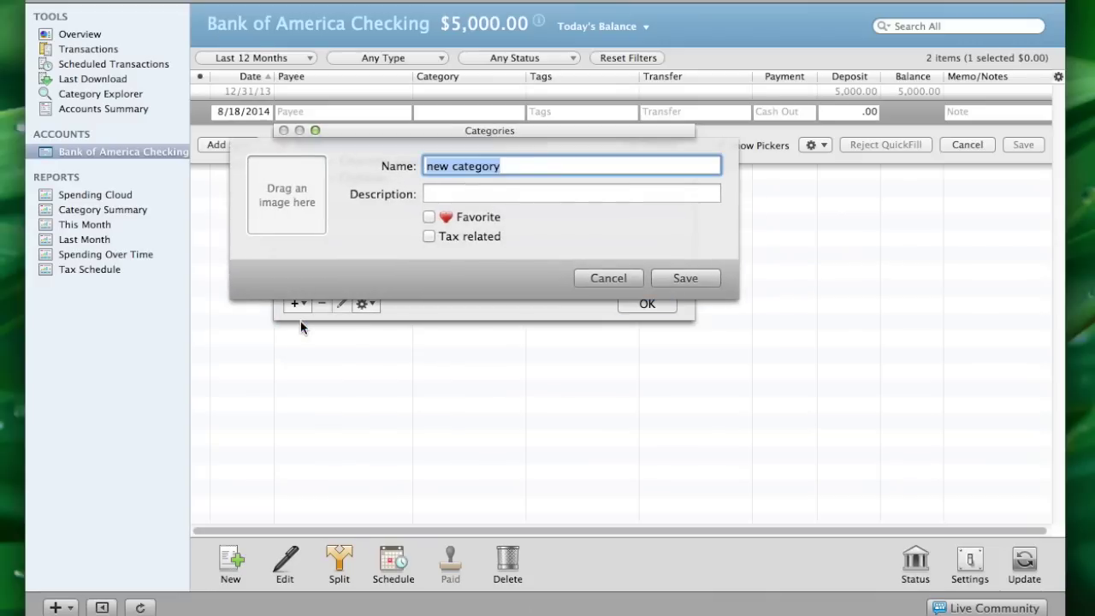
{"action": "type", "text": "02 – "}
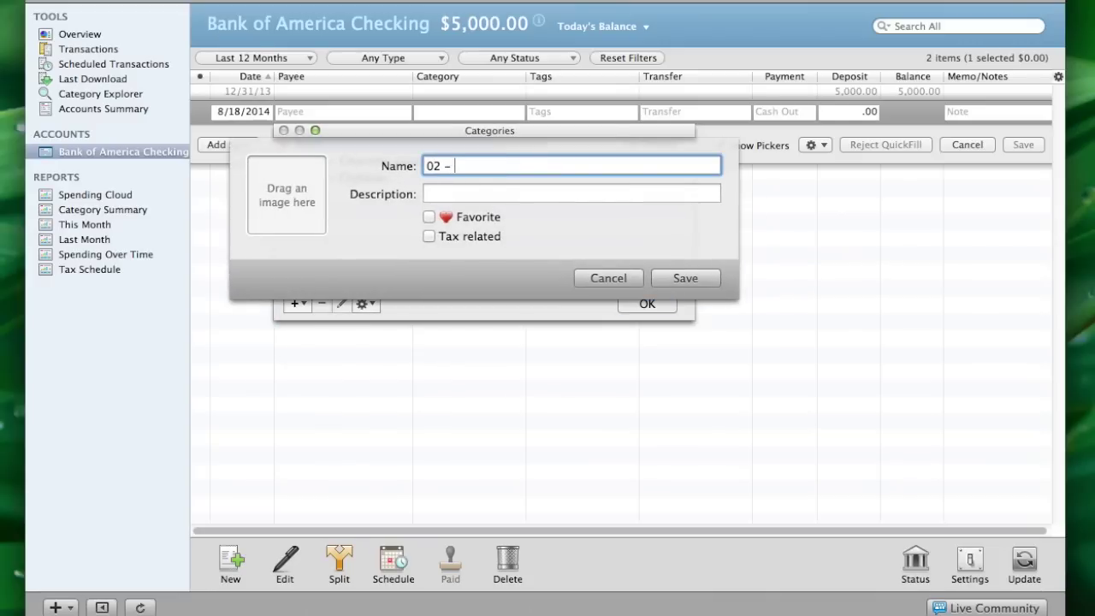
{"action": "type", "text": "F"}
{"action": "key", "text": "BackSpace"}
{"action": "type", "text": "Gifts Received"}
{"action": "left_click", "coordinate": [685, 278]}
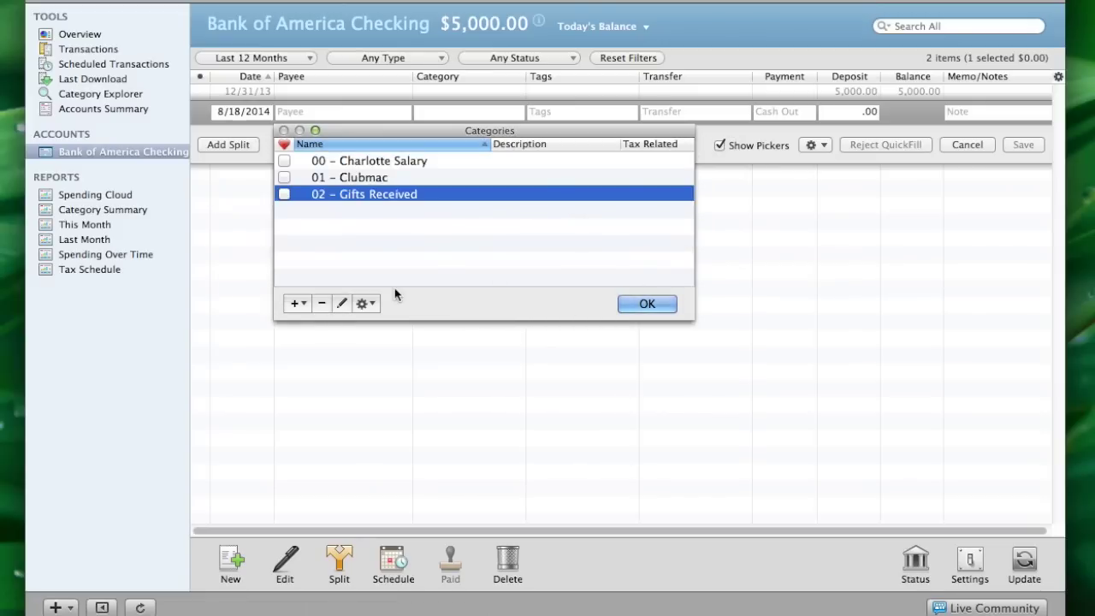
{"action": "left_click", "coordinate": [292, 307]}
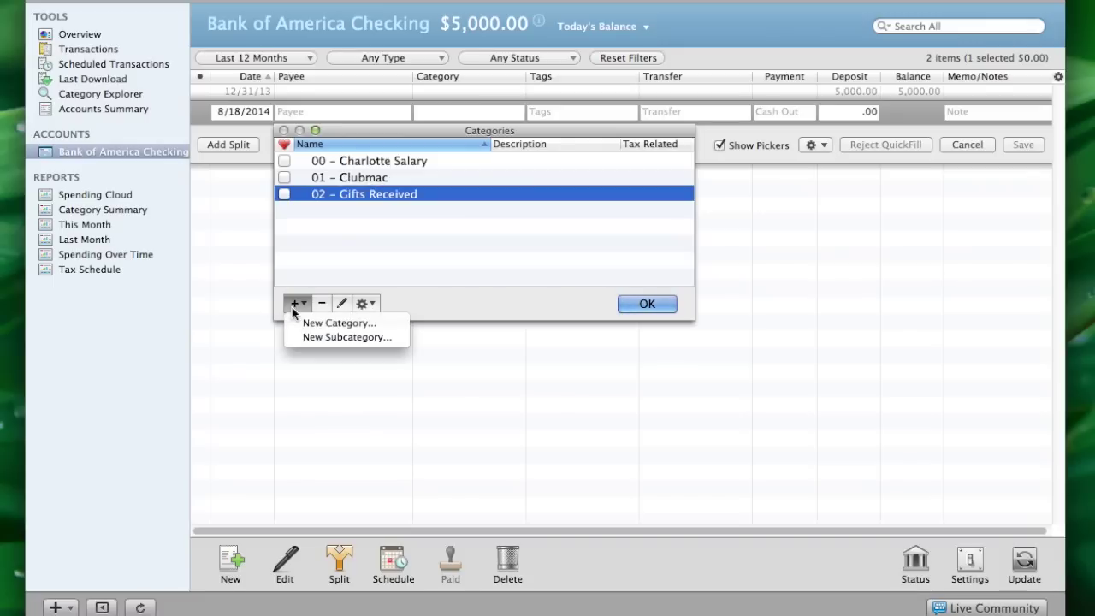
{"action": "left_click", "coordinate": [306, 325]}
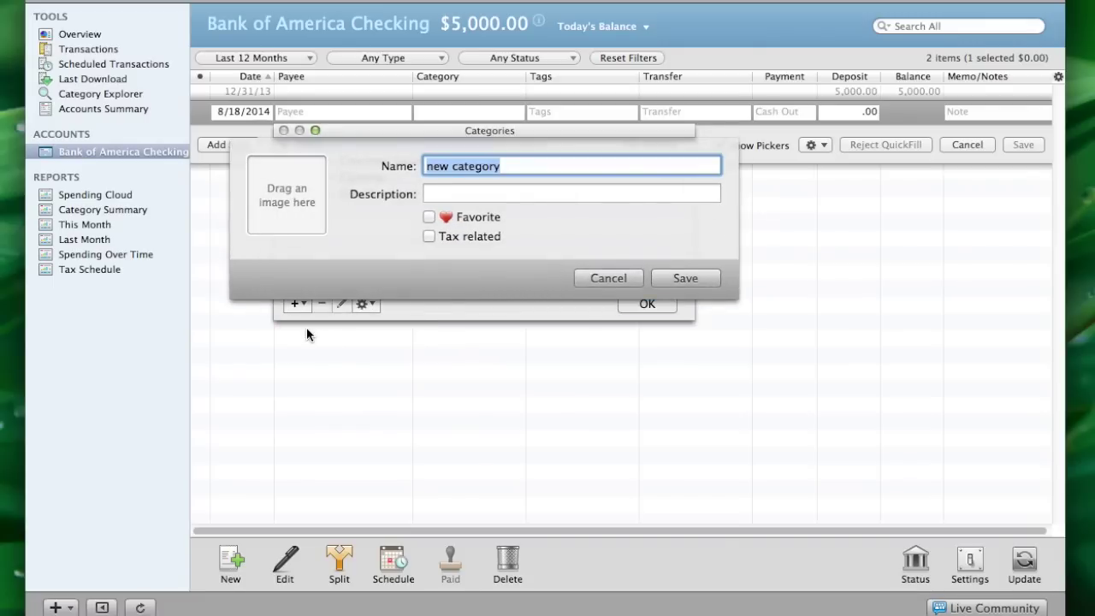
{"action": "type", "text": "03 –"}
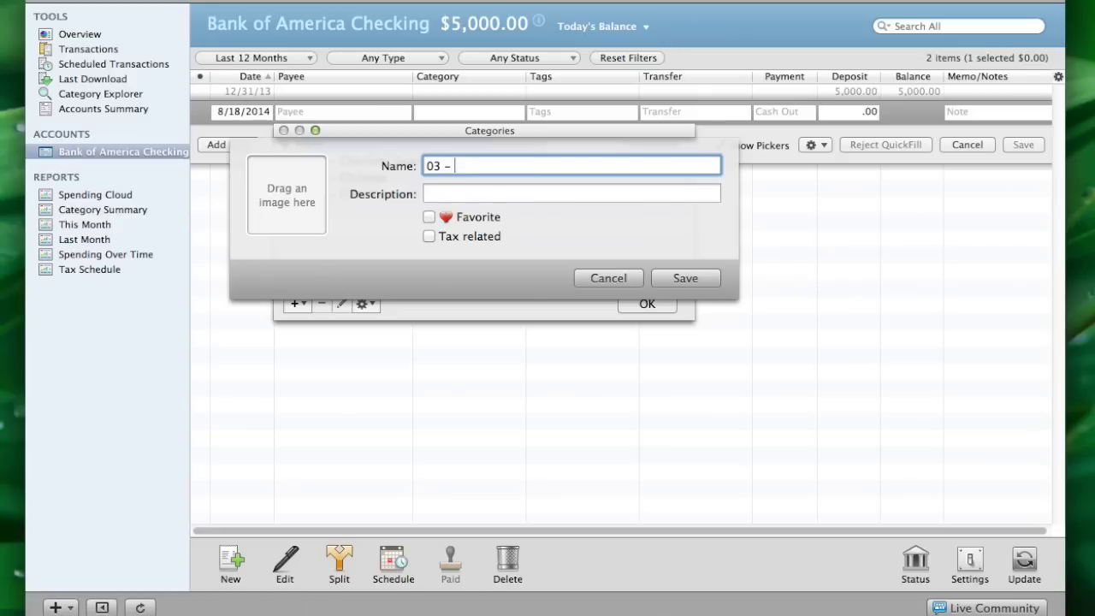
{"action": "type", "text": "Interest Income"}
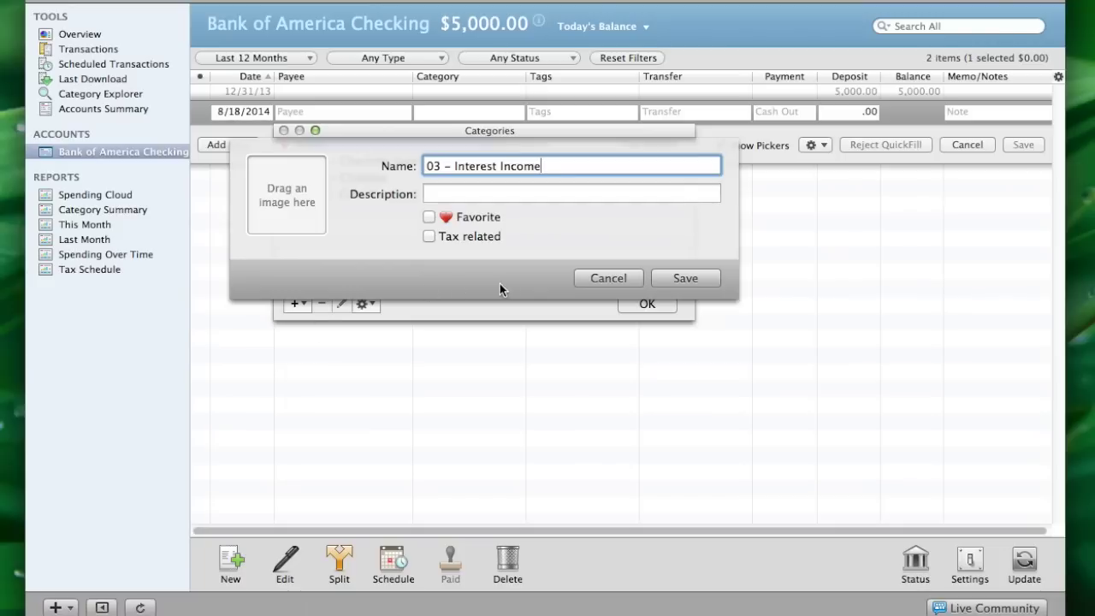
{"action": "left_click", "coordinate": [666, 281]}
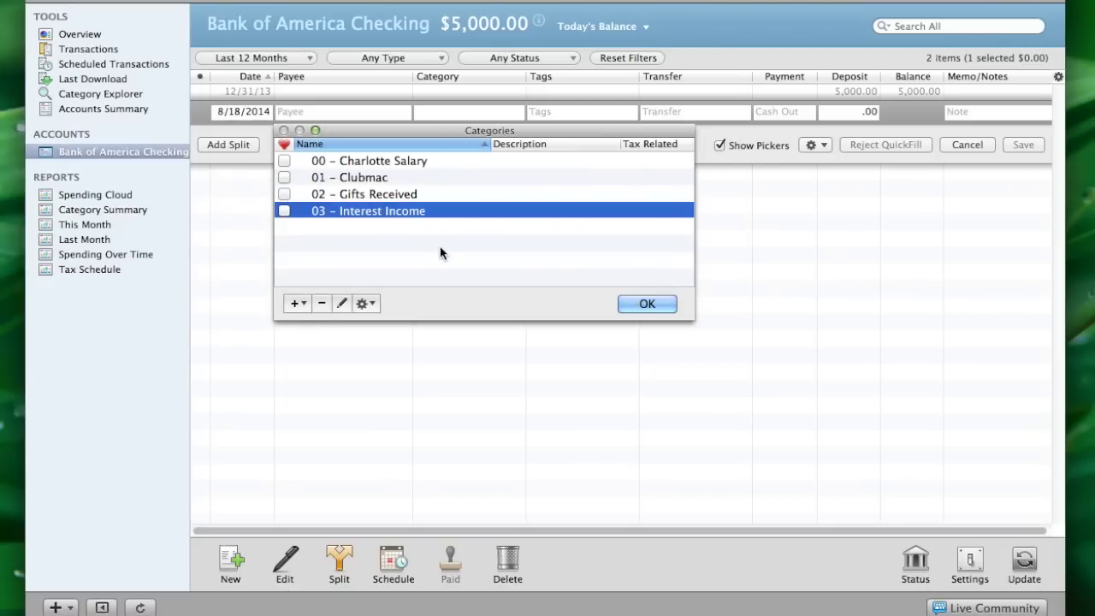
Begin a new top-level category named Dividend Income
{"action": "left_click", "coordinate": [295, 304]}
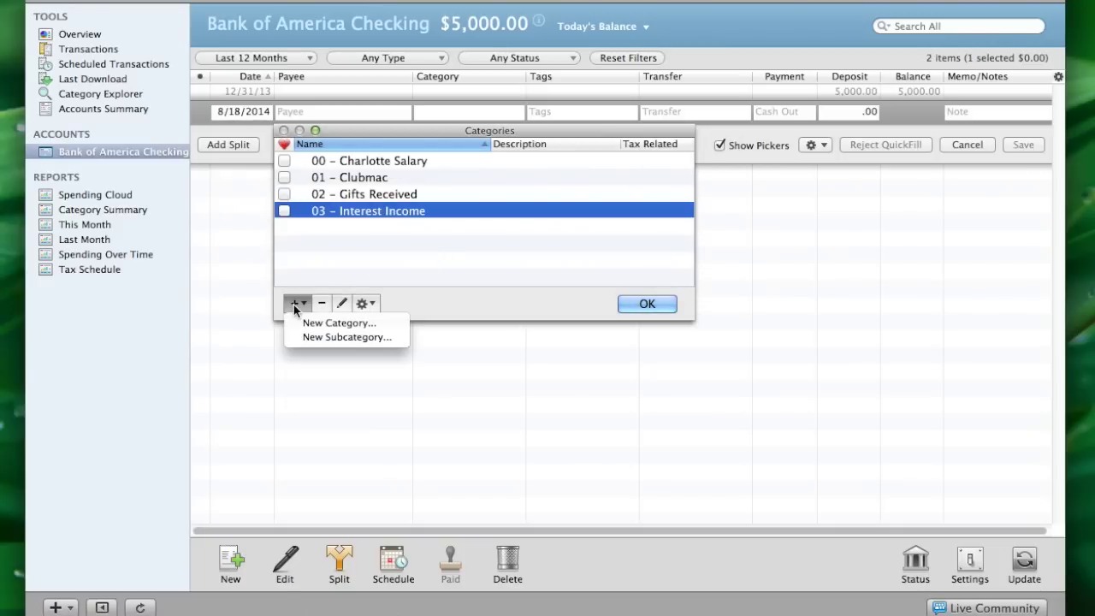
{"action": "left_click", "coordinate": [347, 323]}
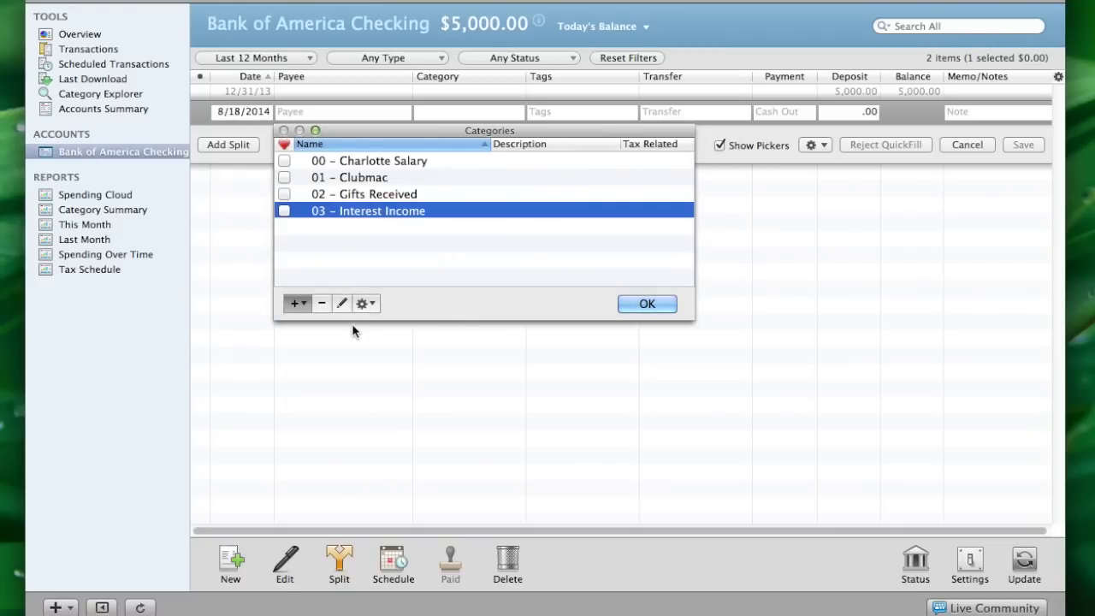
{"action": "type", "text": "Dividend Income"}
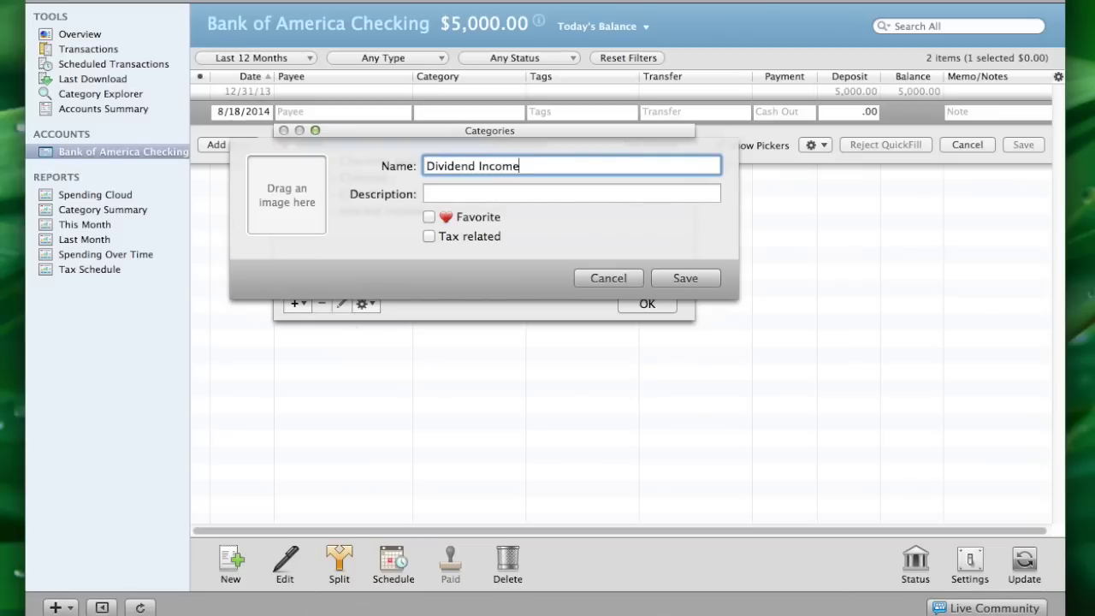
Save Dividend Income and rename it 04 – Dividend Income
{"action": "left_click", "coordinate": [669, 279]}
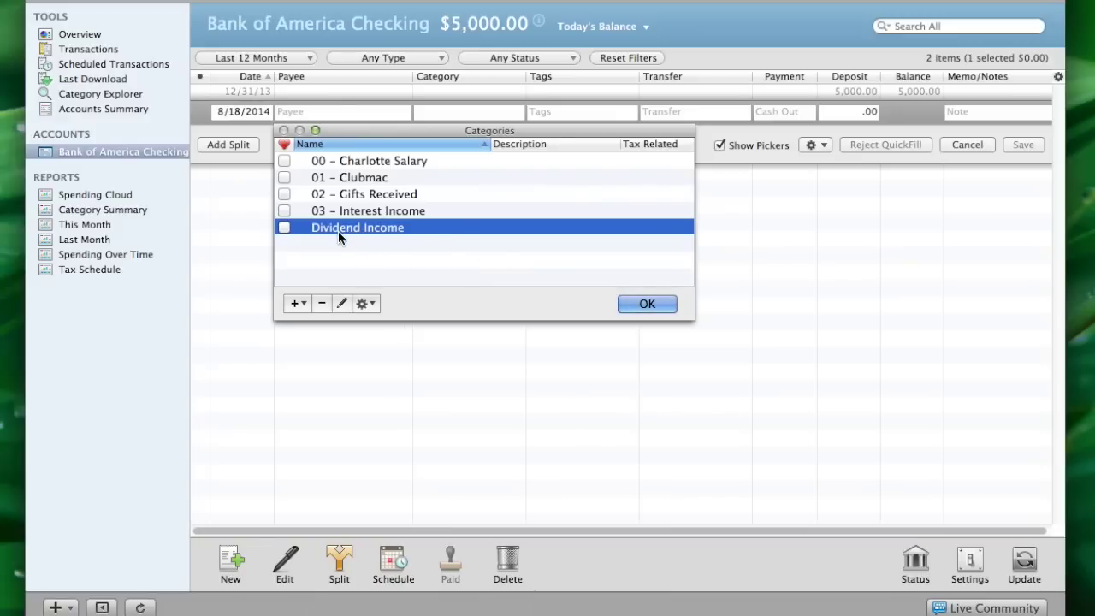
{"action": "left_click", "coordinate": [341, 306]}
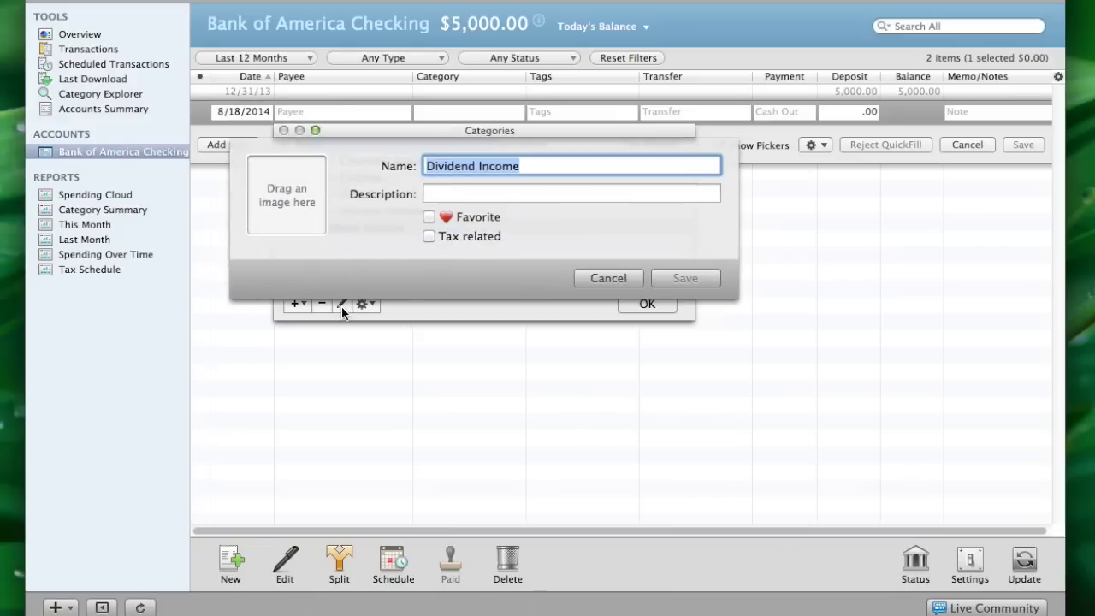
{"action": "left_click", "coordinate": [428, 165]}
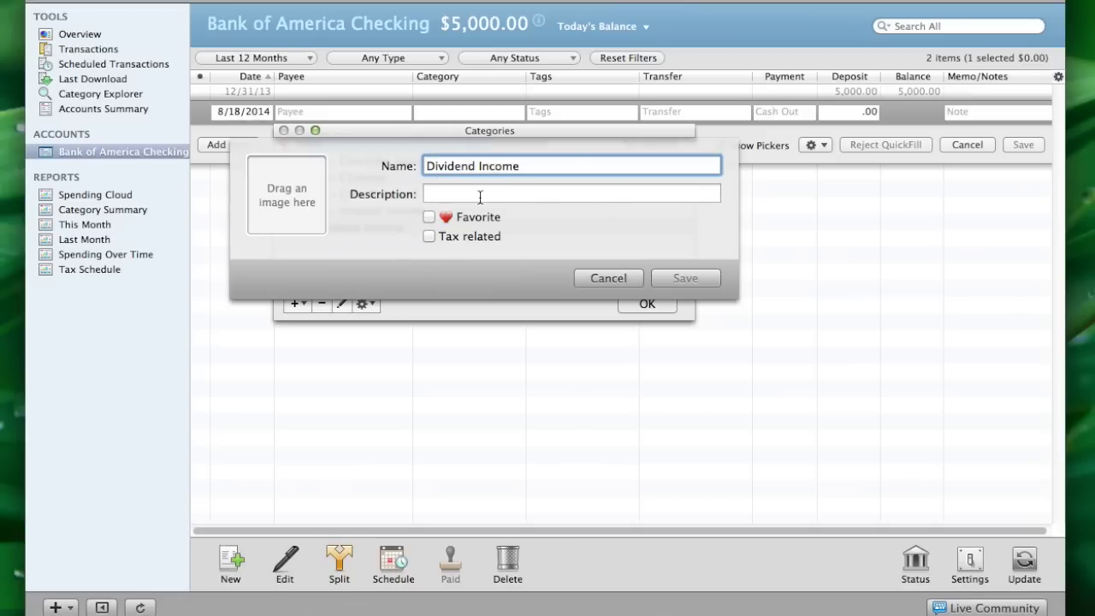
{"action": "type", "text": "04 –"}
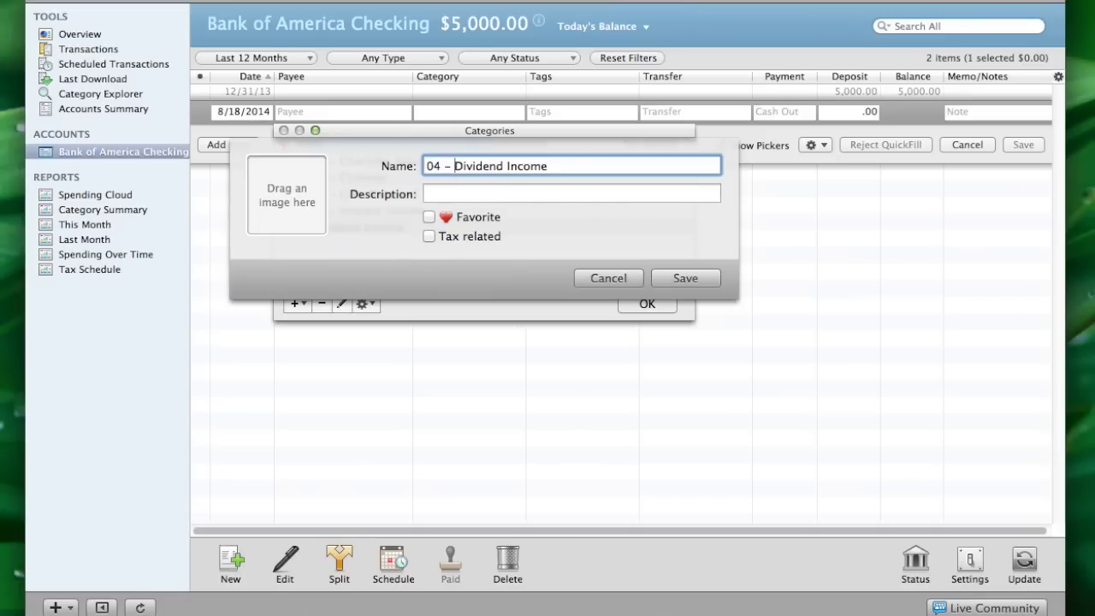
{"action": "left_click", "coordinate": [684, 278]}
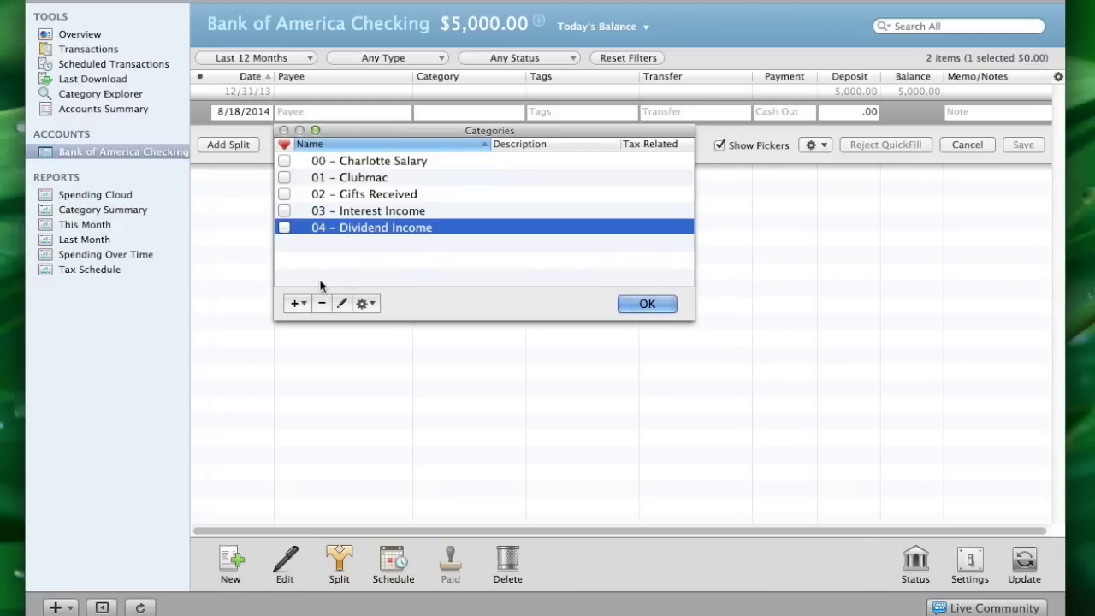
Create the top-level category 05 – Misc Income
{"action": "left_click", "coordinate": [295, 304]}
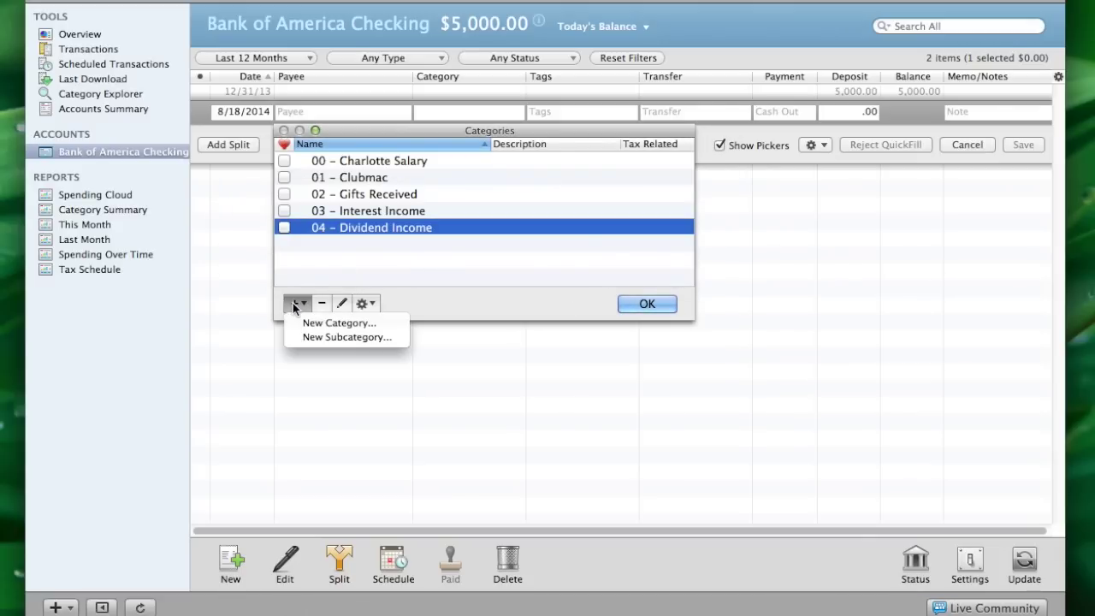
{"action": "left_click", "coordinate": [313, 326]}
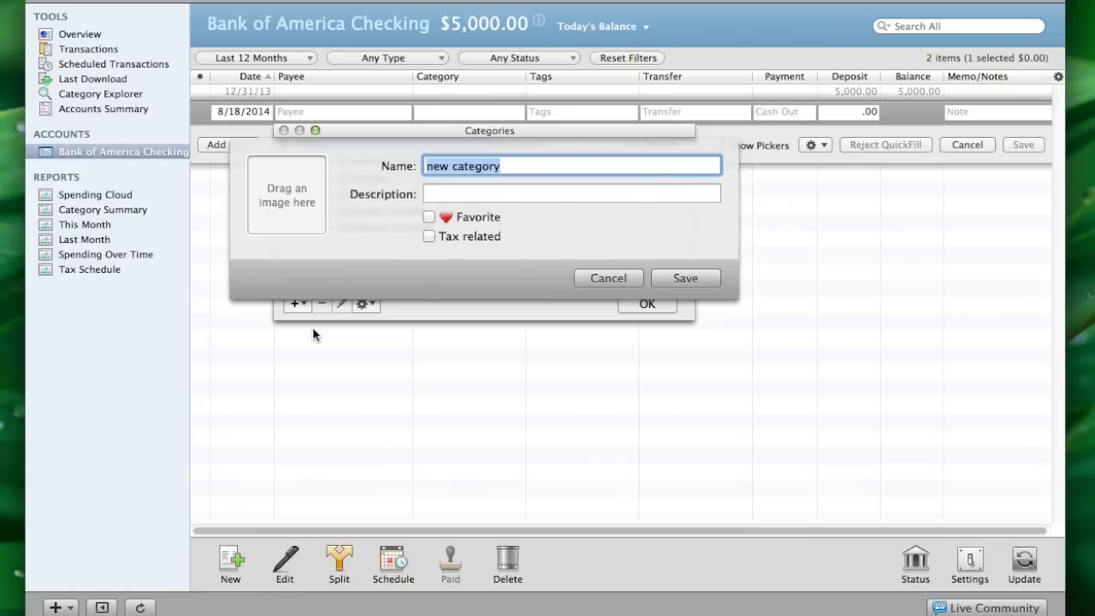
{"action": "type", "text": "05 - M"}
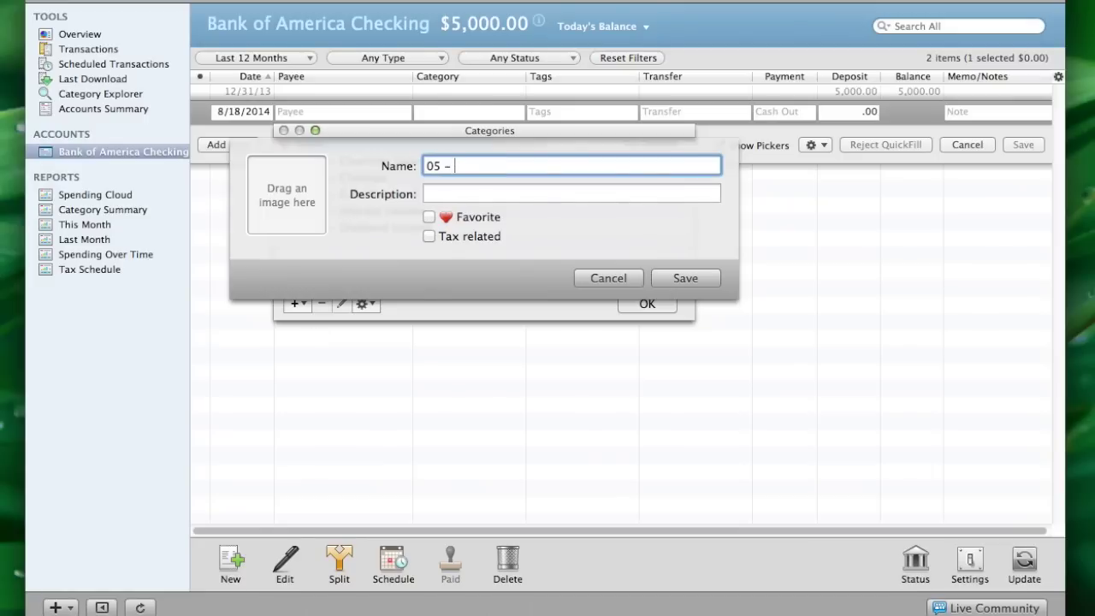
{"action": "type", "text": "sc Income"}
{"action": "left_click", "coordinate": [686, 278]}
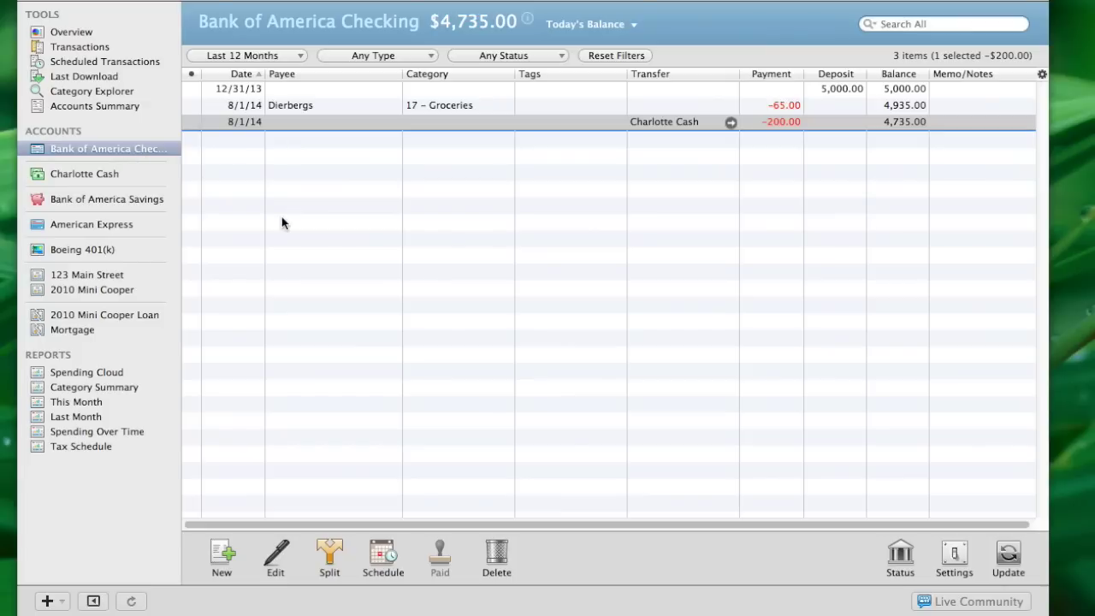
Start a new 8/18/2014 register entry, scroll its category picker, and open the Categories editor
{"action": "left_click", "coordinate": [222, 554]}
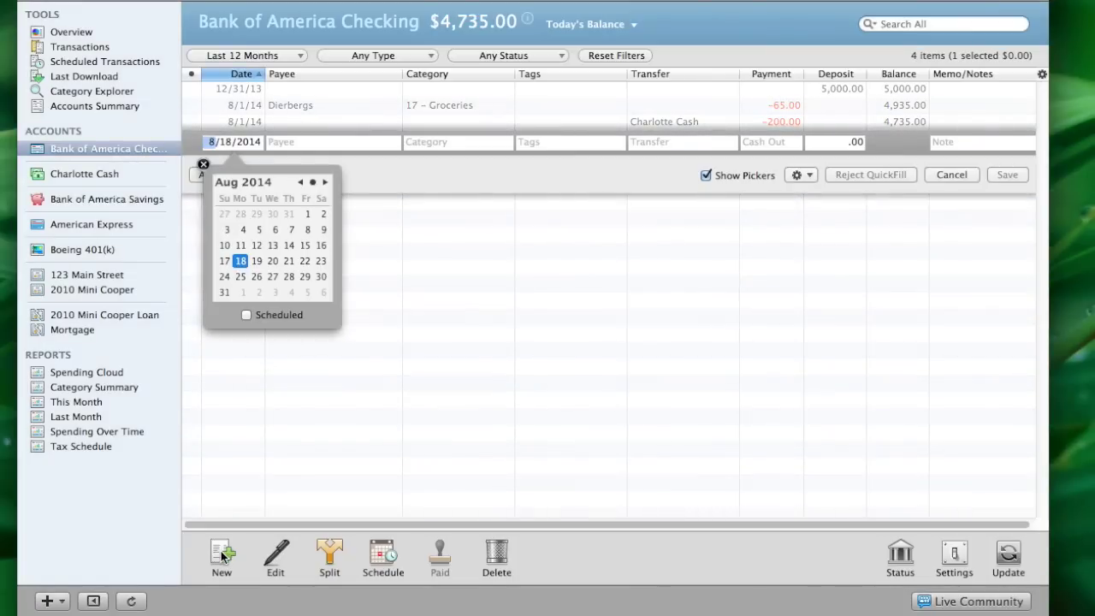
{"action": "key", "text": "Tab"}
{"action": "key", "text": "Tab"}
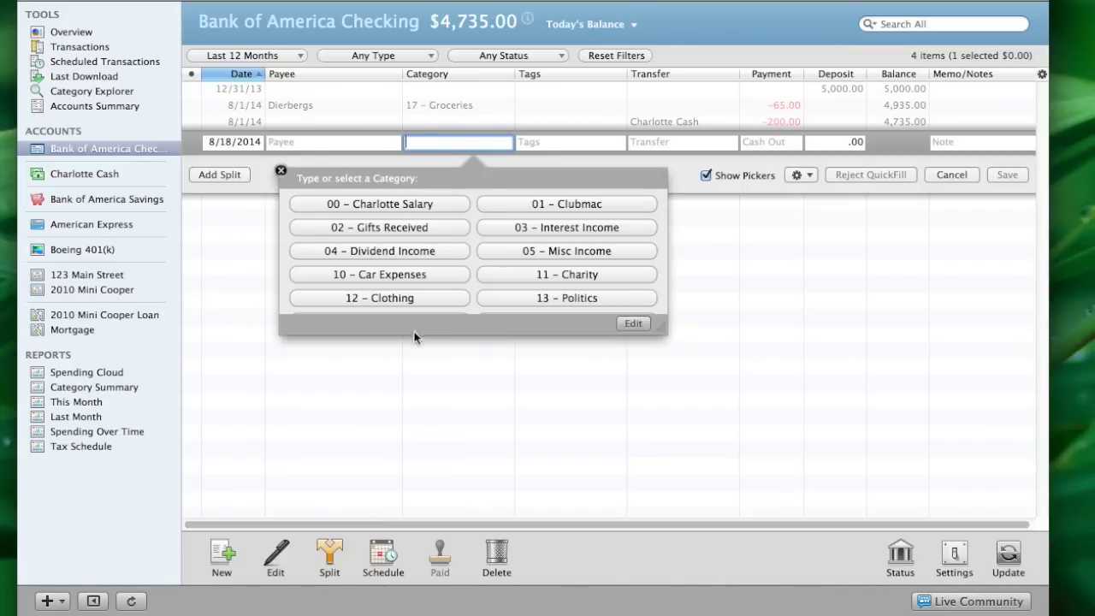
{"action": "scroll", "coordinate": [470, 257], "scroll_direction": "down", "scroll_amount": 1}
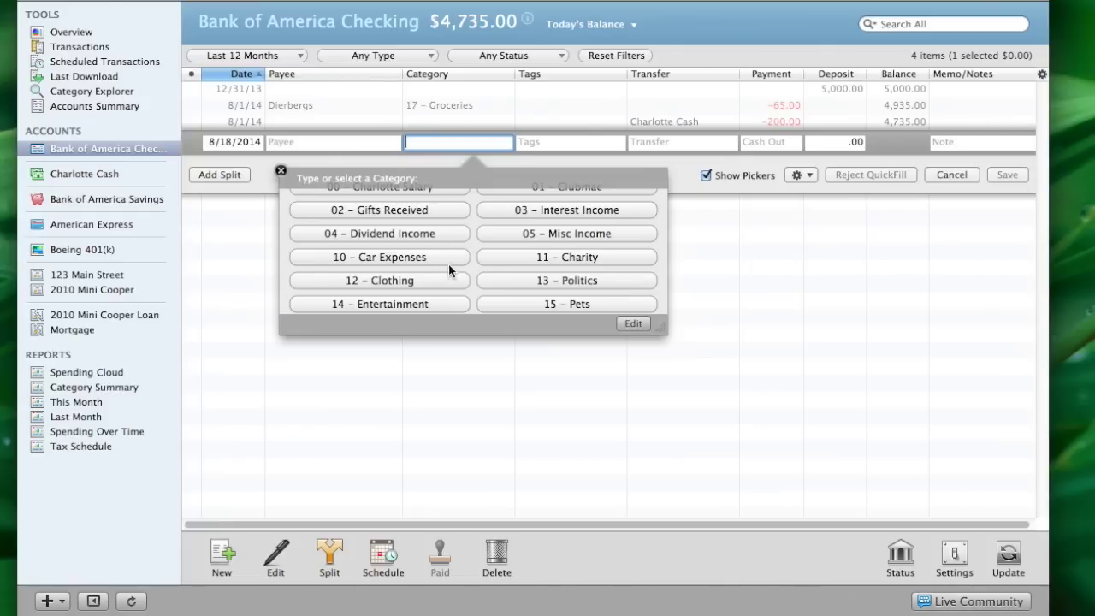
{"action": "scroll", "coordinate": [490, 272], "scroll_direction": "down", "scroll_amount": 1}
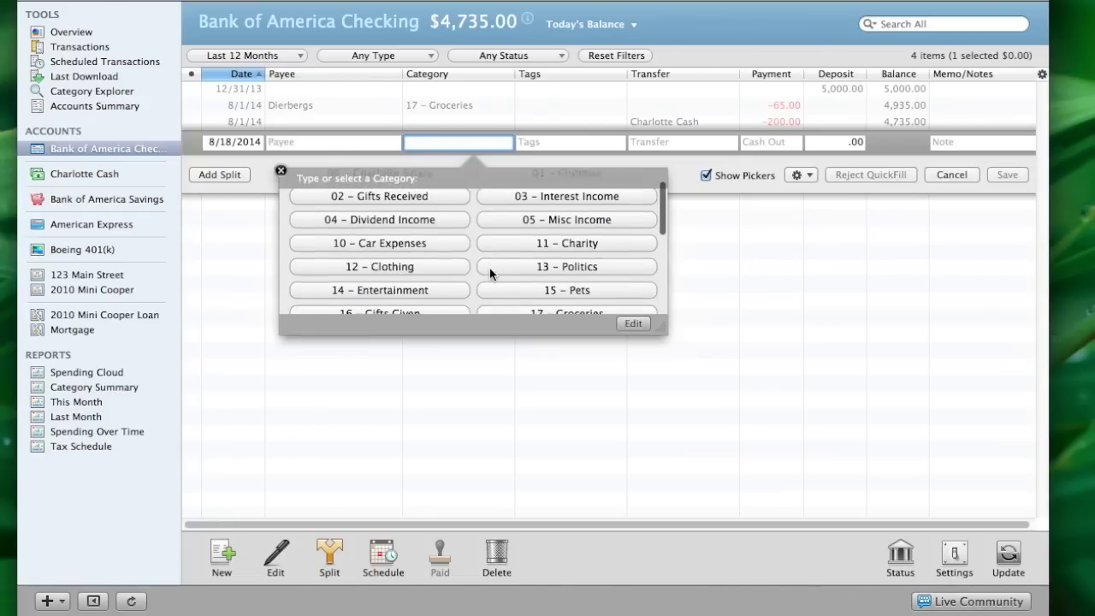
{"action": "scroll", "coordinate": [489, 272], "scroll_direction": "down", "scroll_amount": 2}
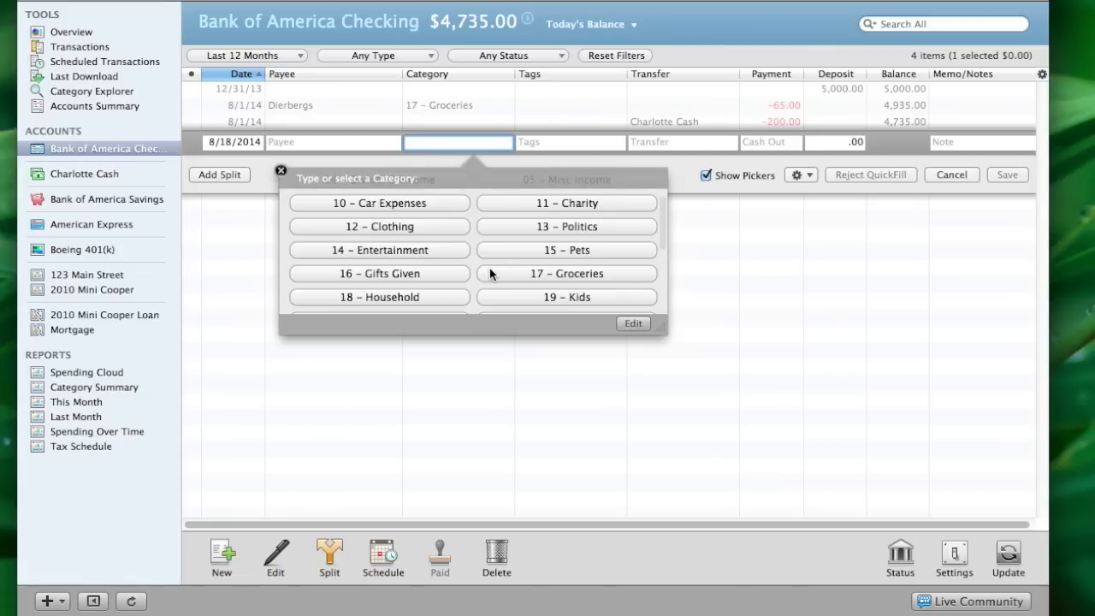
{"action": "scroll", "coordinate": [489, 271], "scroll_direction": "down", "scroll_amount": 1}
{"action": "scroll", "coordinate": [489, 272], "scroll_direction": "down", "scroll_amount": 3}
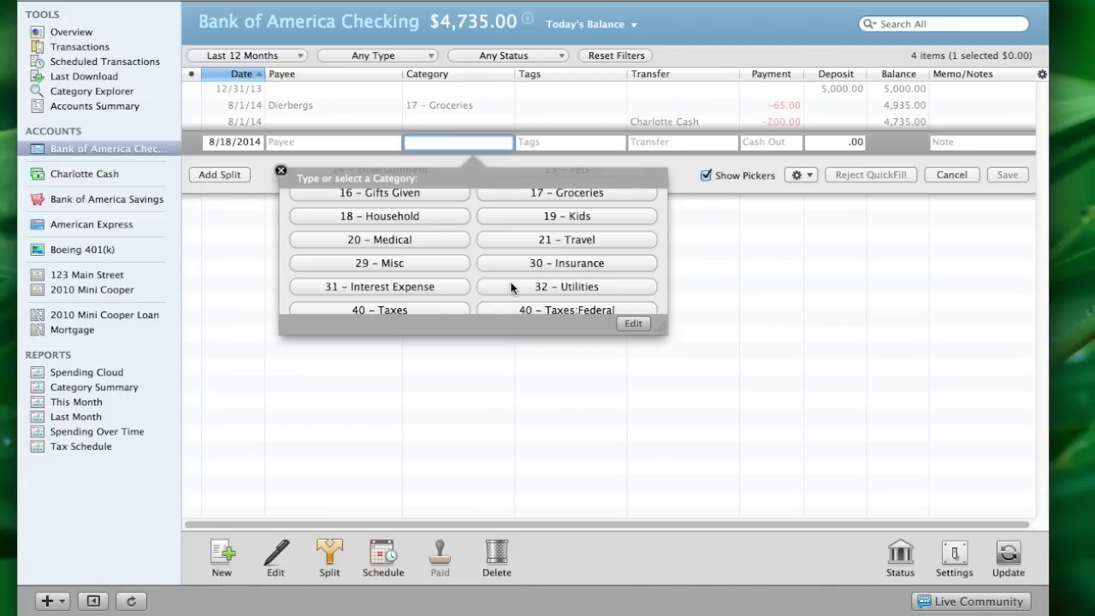
{"action": "scroll", "coordinate": [472, 251], "scroll_direction": "down", "scroll_amount": 3}
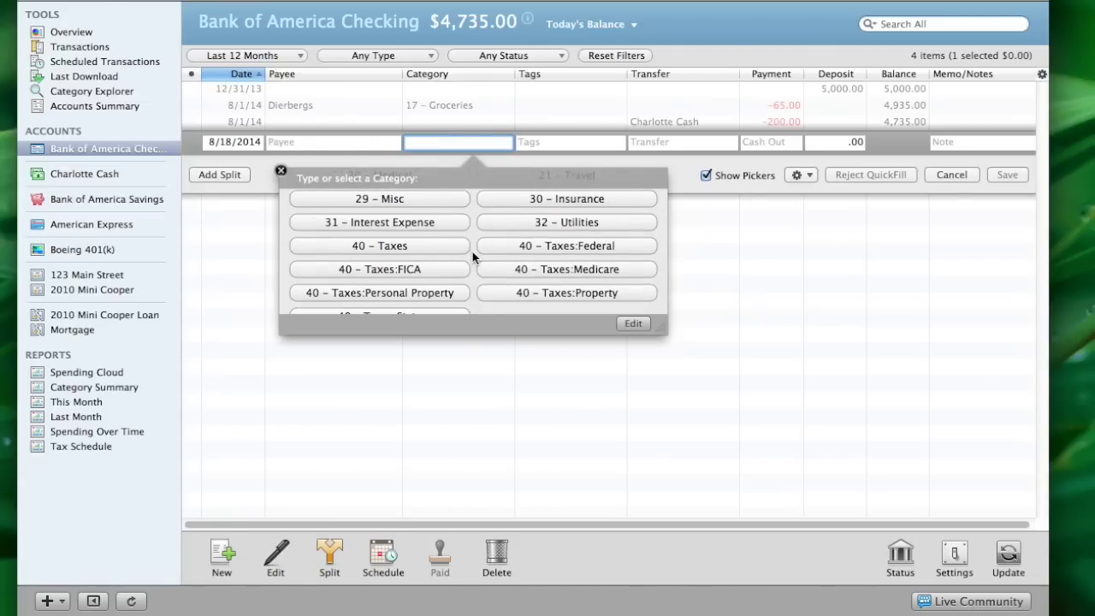
{"action": "scroll", "coordinate": [466, 255], "scroll_direction": "down", "scroll_amount": 2}
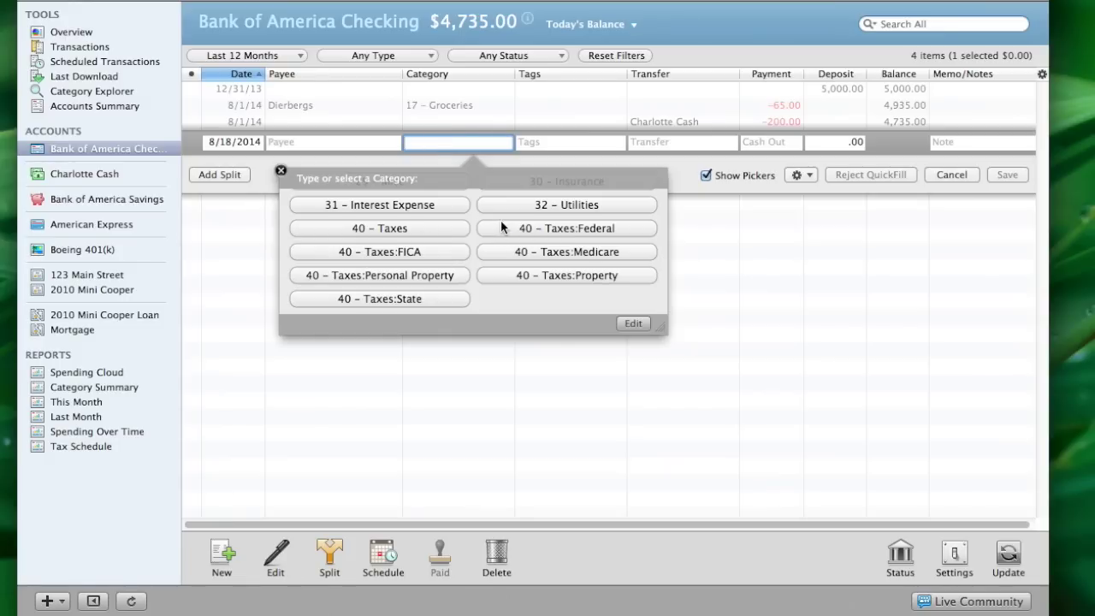
{"action": "left_click", "coordinate": [633, 324]}
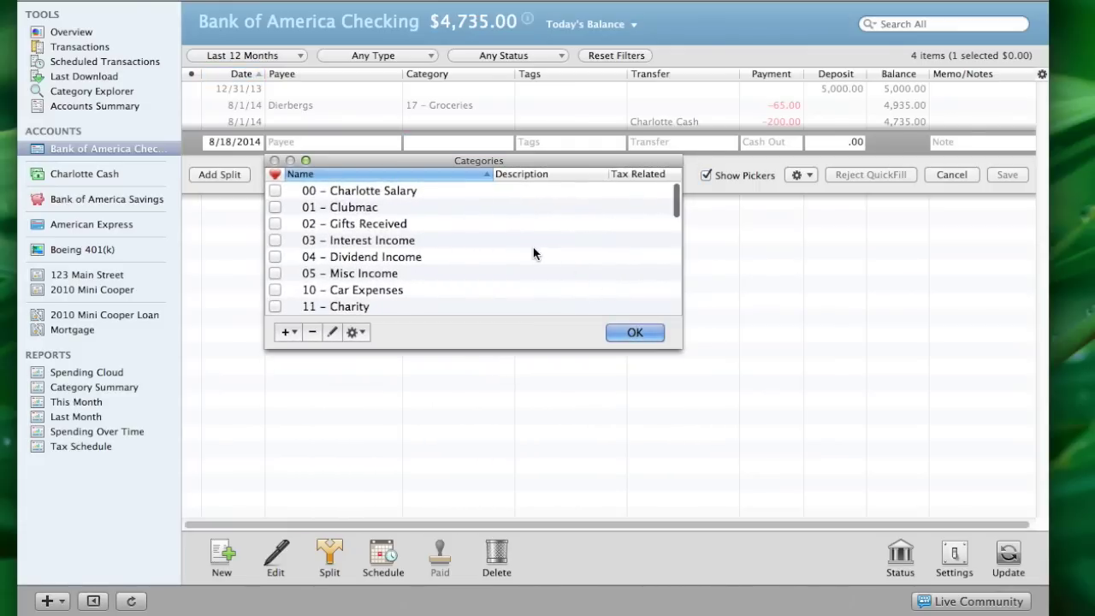
Scroll through the numbered categories and select 14 – Entertainment
{"action": "scroll", "coordinate": [534, 253], "scroll_direction": "down", "scroll_amount": 10}
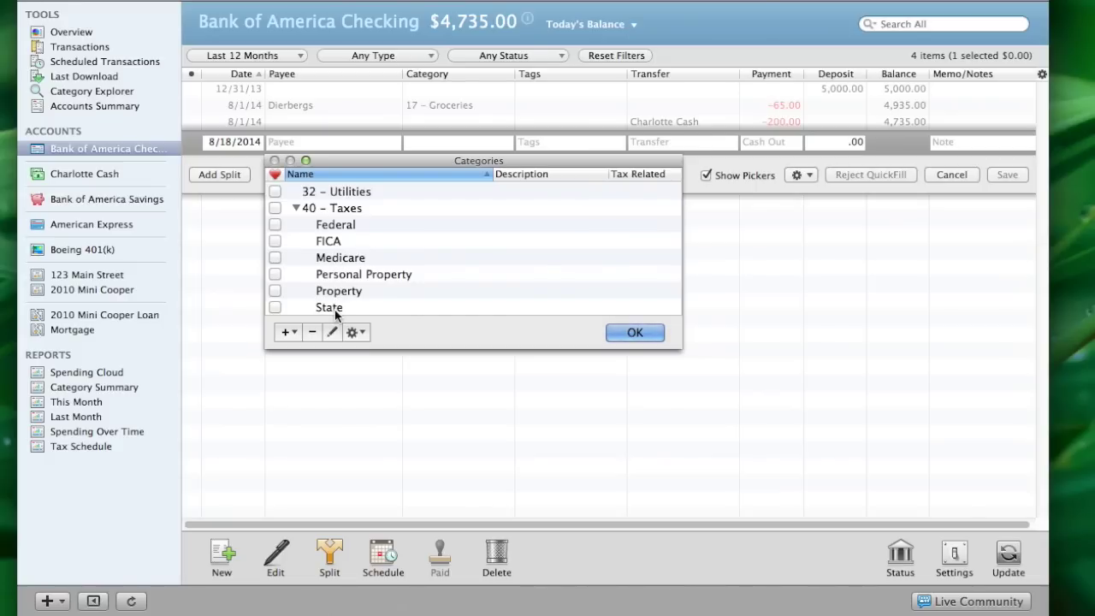
{"action": "scroll", "coordinate": [476, 233], "scroll_direction": "up", "scroll_amount": 5}
{"action": "scroll", "coordinate": [476, 233], "scroll_direction": "up", "scroll_amount": 3}
{"action": "scroll", "coordinate": [477, 233], "scroll_direction": "up", "scroll_amount": 2}
{"action": "scroll", "coordinate": [477, 233], "scroll_direction": "down", "scroll_amount": 2}
{"action": "scroll", "coordinate": [476, 233], "scroll_direction": "up", "scroll_amount": 1}
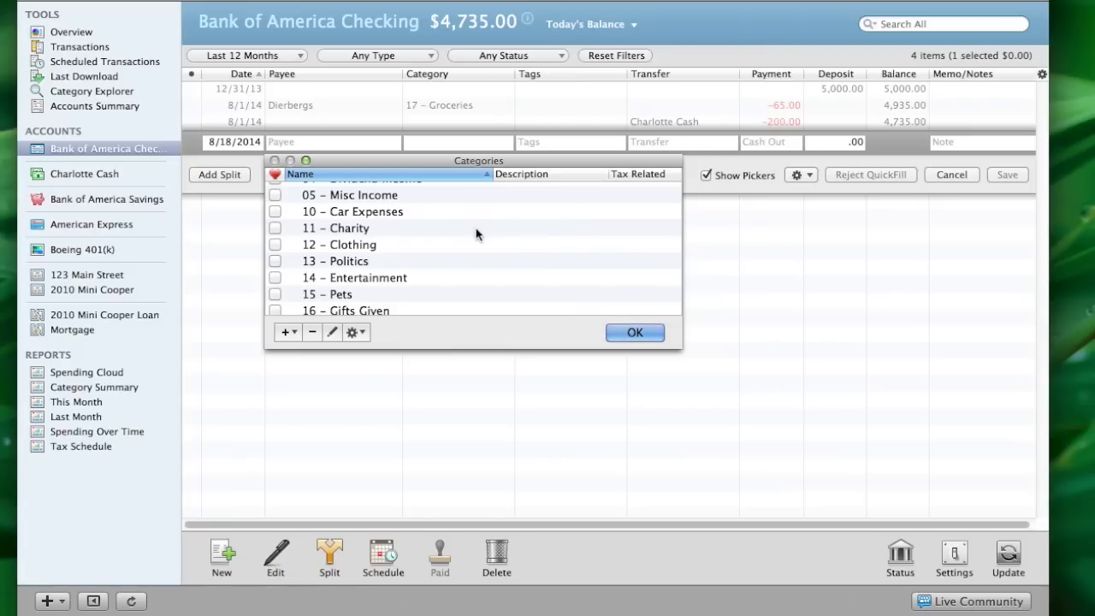
{"action": "scroll", "coordinate": [509, 252], "scroll_direction": "down", "scroll_amount": 5}
{"action": "scroll", "coordinate": [509, 253], "scroll_direction": "up", "scroll_amount": 3}
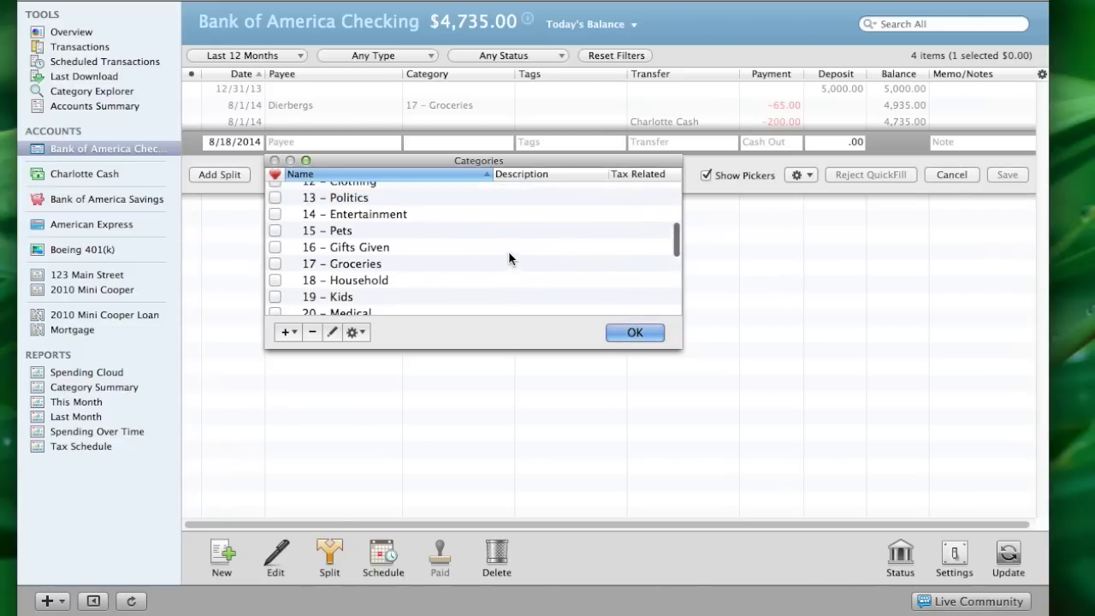
{"action": "left_click", "coordinate": [366, 215]}
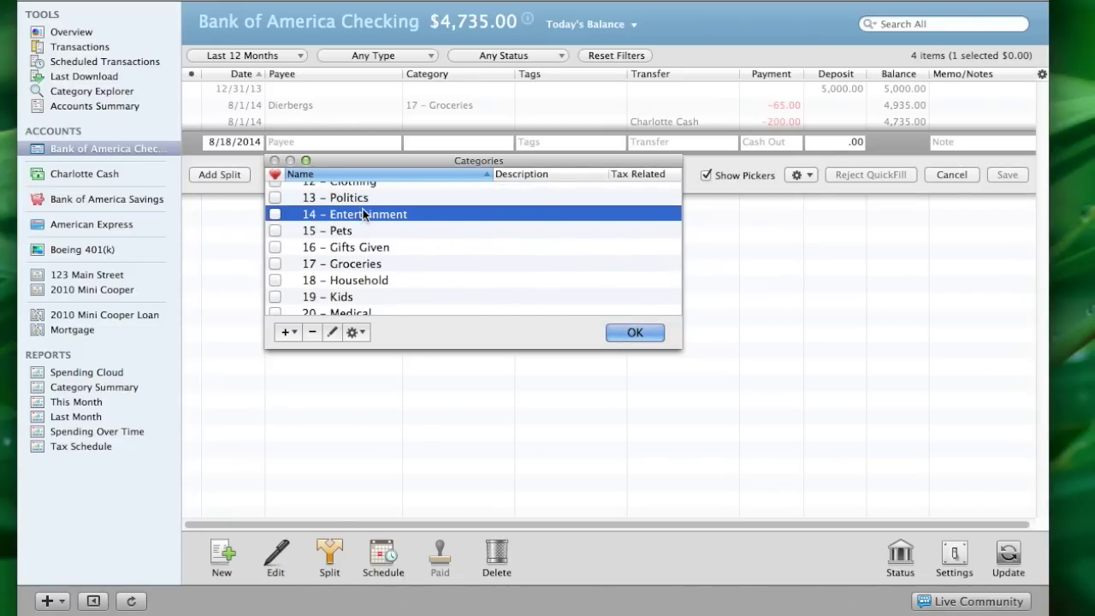
Add a Dining Out subcategory under 14 – Entertainment
{"action": "left_click", "coordinate": [295, 334]}
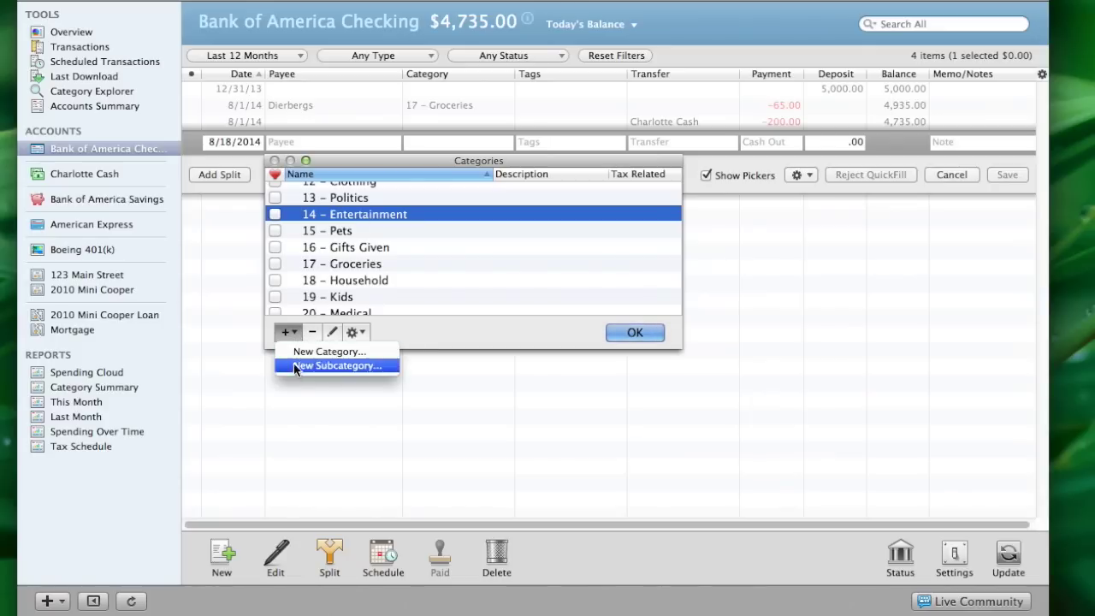
{"action": "left_click", "coordinate": [294, 366]}
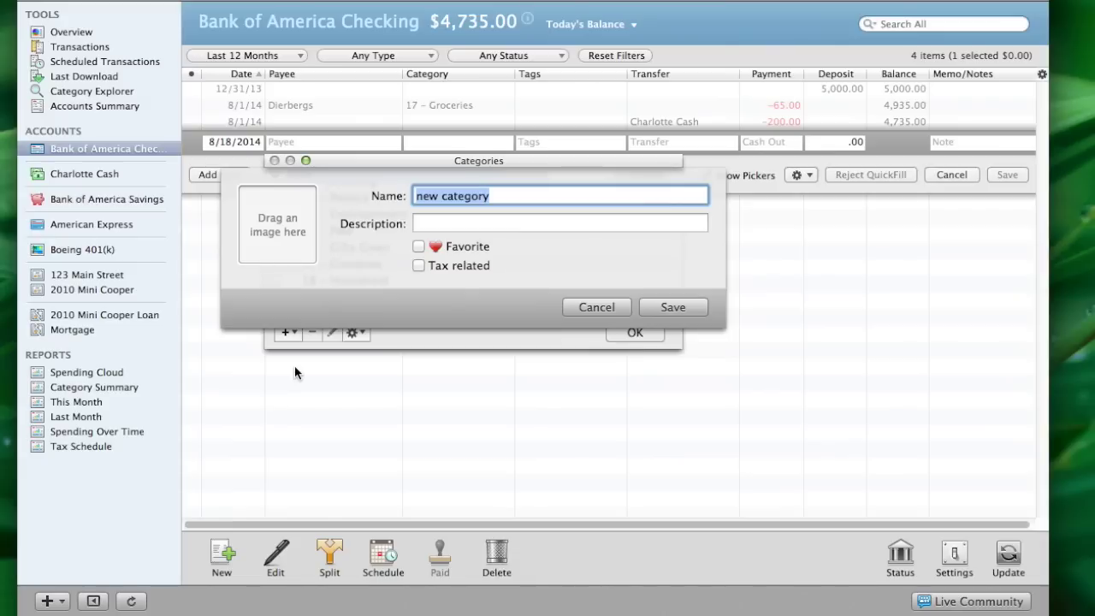
{"action": "type", "text": "Dining Out"}
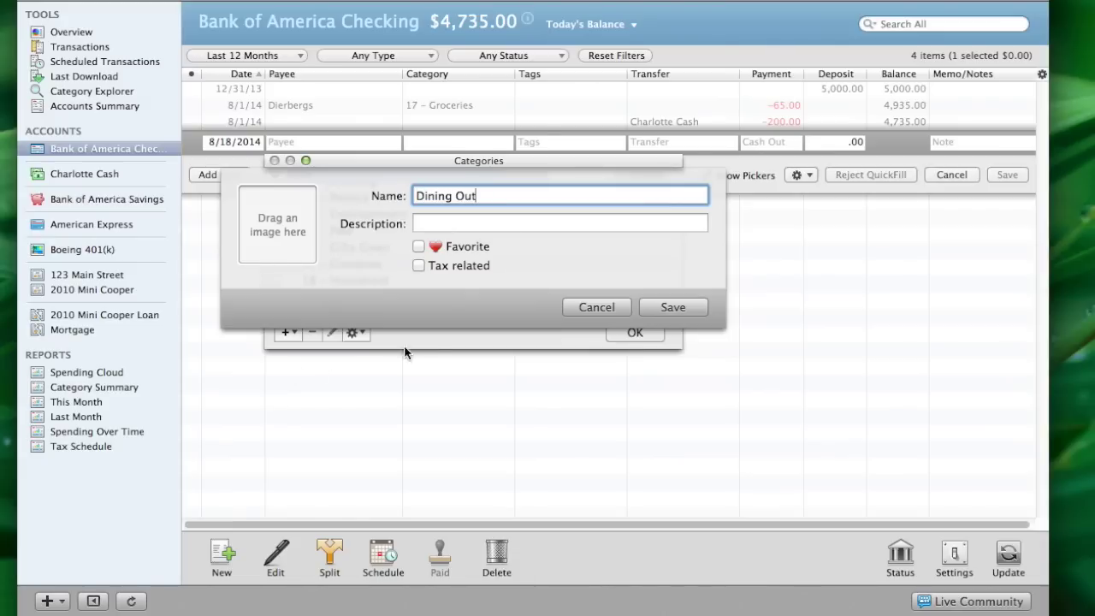
{"action": "left_click", "coordinate": [669, 307]}
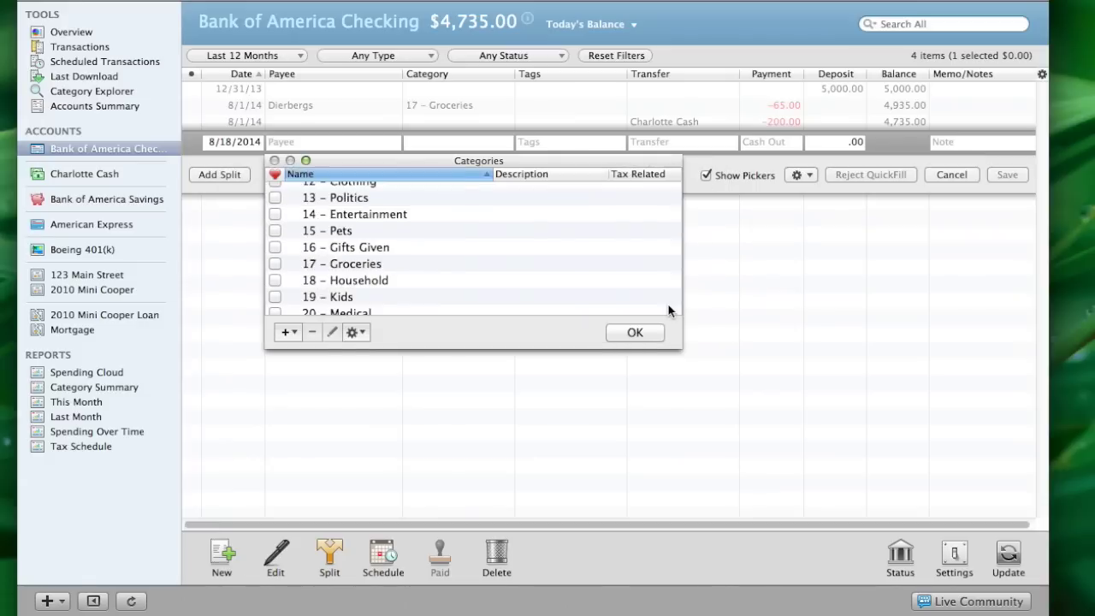
{"action": "scroll", "coordinate": [544, 293], "scroll_direction": "down", "scroll_amount": 1}
{"action": "scroll", "coordinate": [544, 288], "scroll_direction": "down", "scroll_amount": 5}
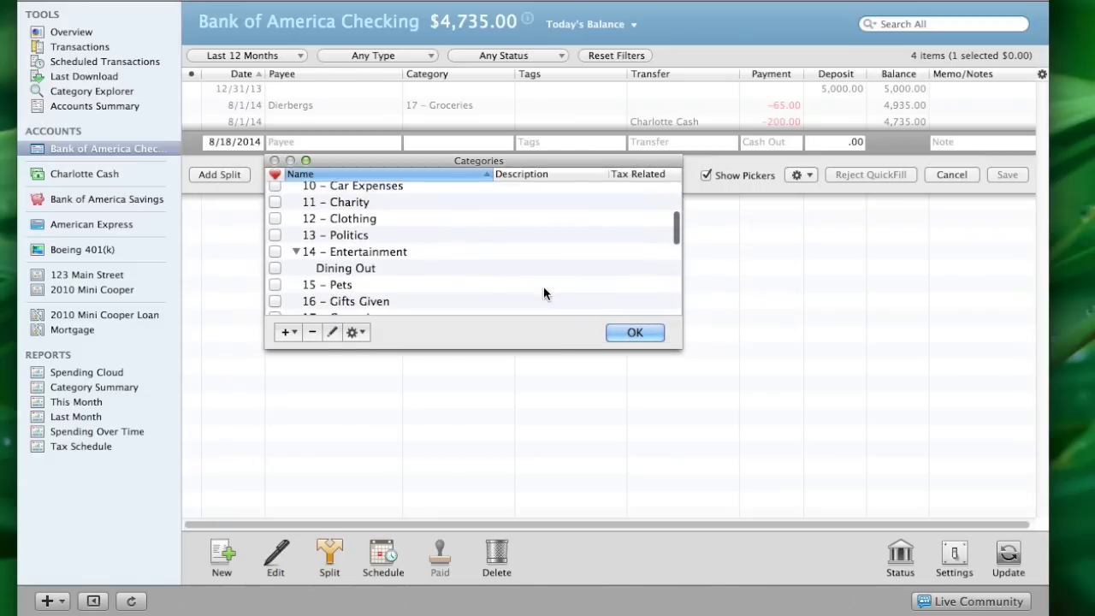
Reselect 14 – Entertainment and add a Golf subcategory beneath it
{"action": "left_click", "coordinate": [364, 249]}
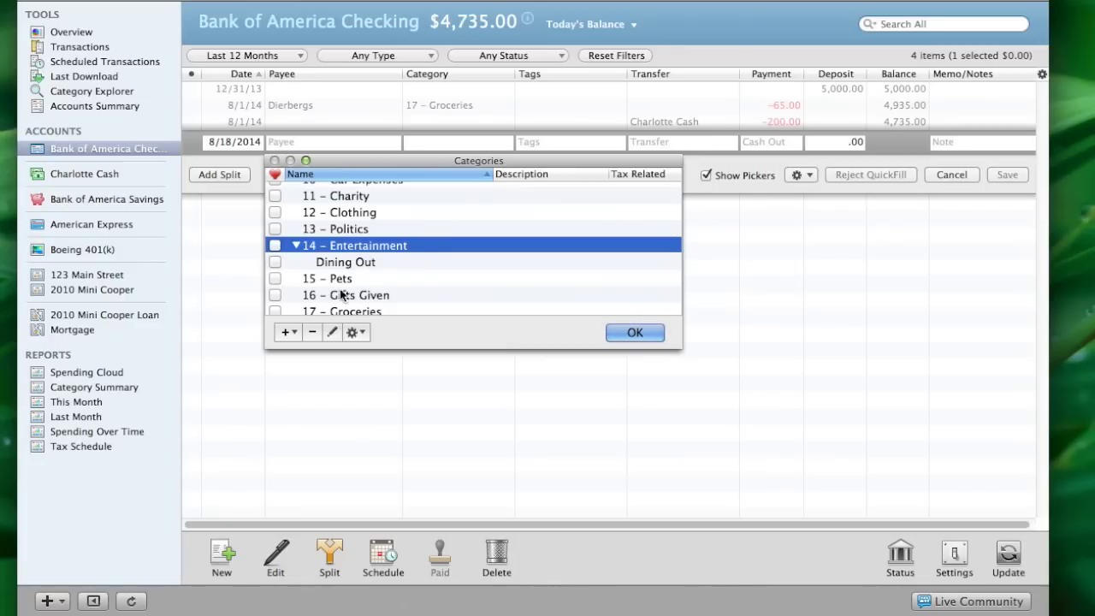
{"action": "left_click", "coordinate": [293, 332]}
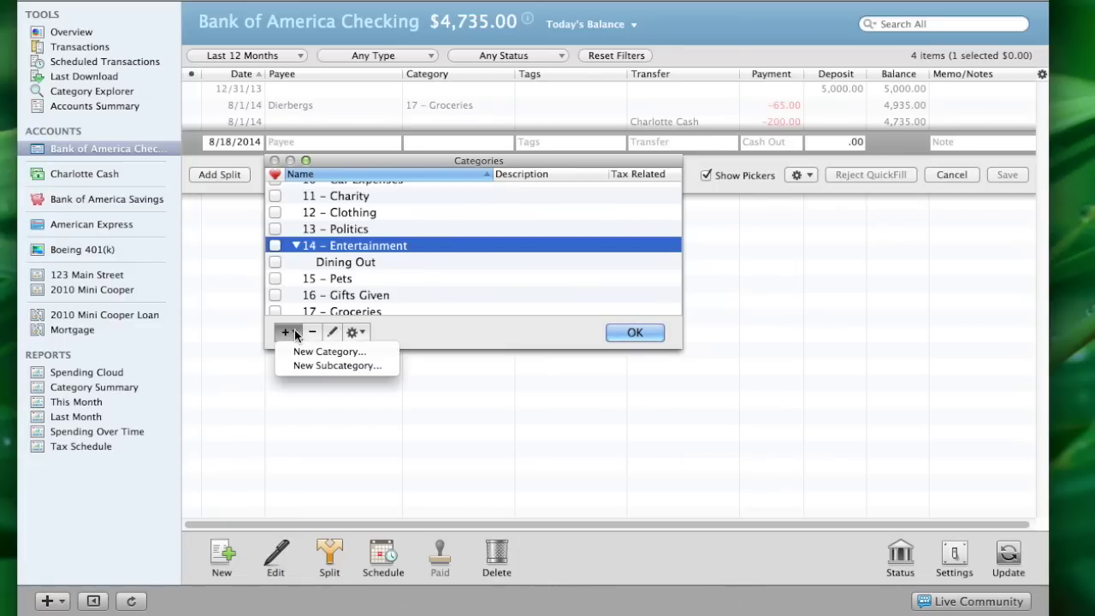
{"action": "left_click", "coordinate": [294, 367]}
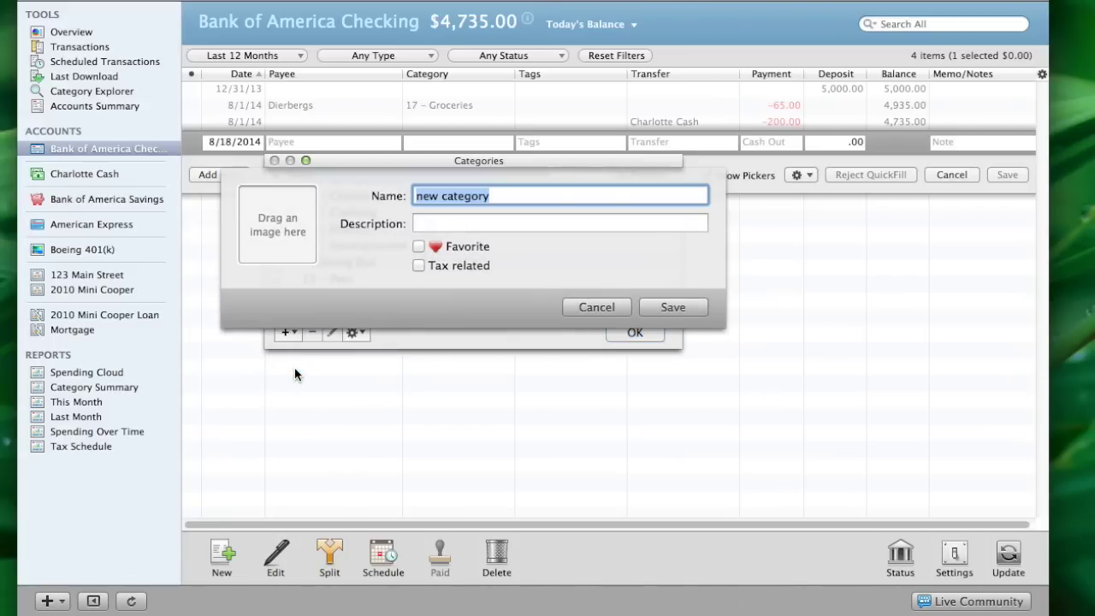
{"action": "type", "text": "Golf"}
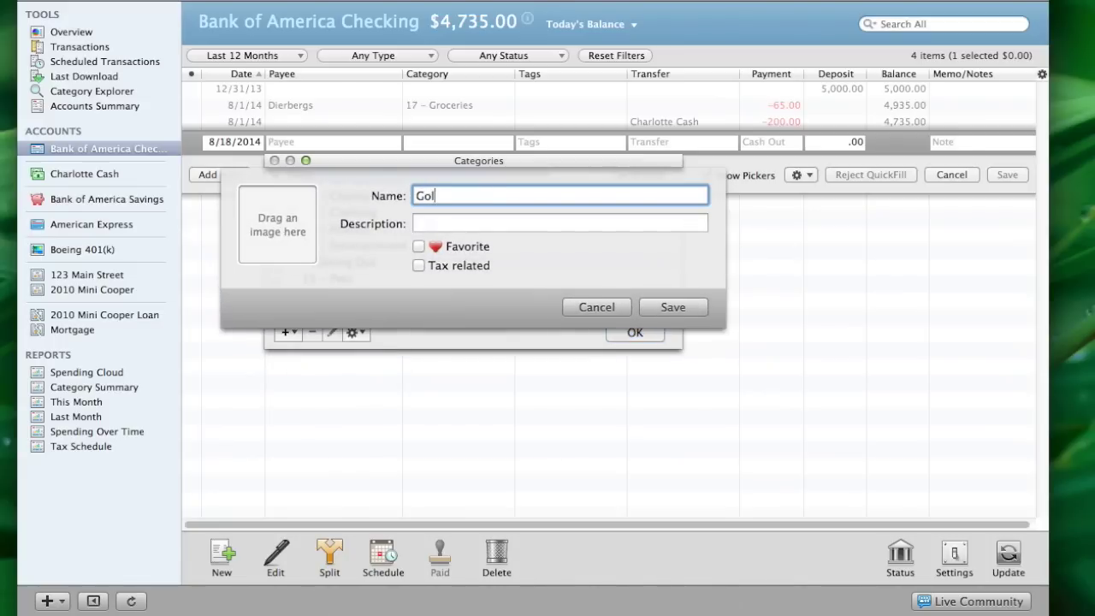
{"action": "left_click", "coordinate": [663, 308]}
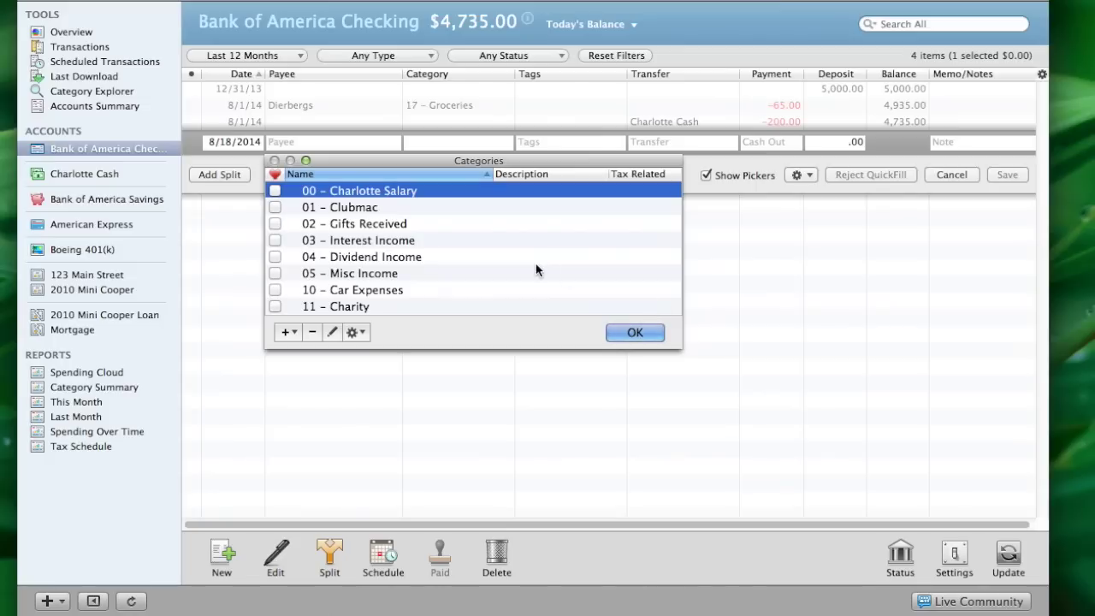
{"action": "scroll", "coordinate": [535, 270], "scroll_direction": "down", "scroll_amount": 5}
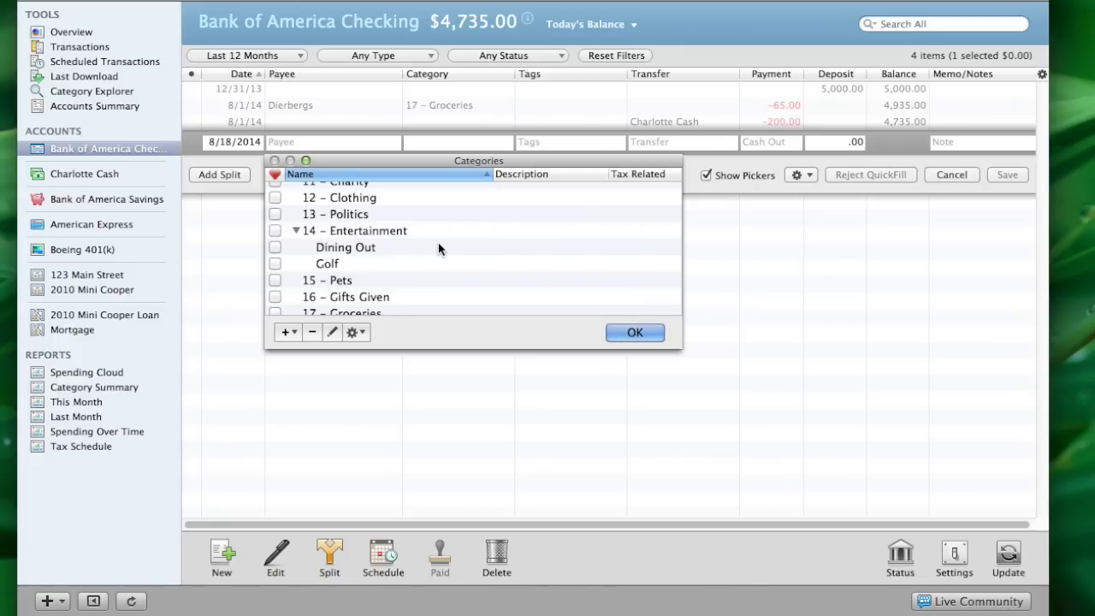
Select 32 – Utilities and add an Electric subcategory under it
{"action": "scroll", "coordinate": [462, 250], "scroll_direction": "down", "scroll_amount": 5}
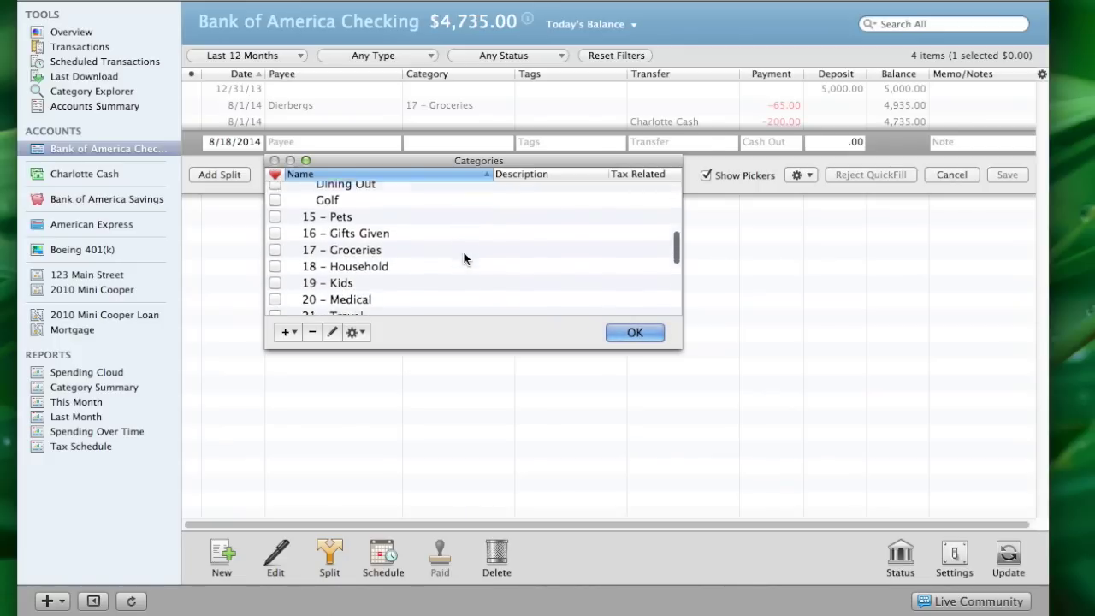
{"action": "scroll", "coordinate": [463, 250], "scroll_direction": "down", "scroll_amount": 3}
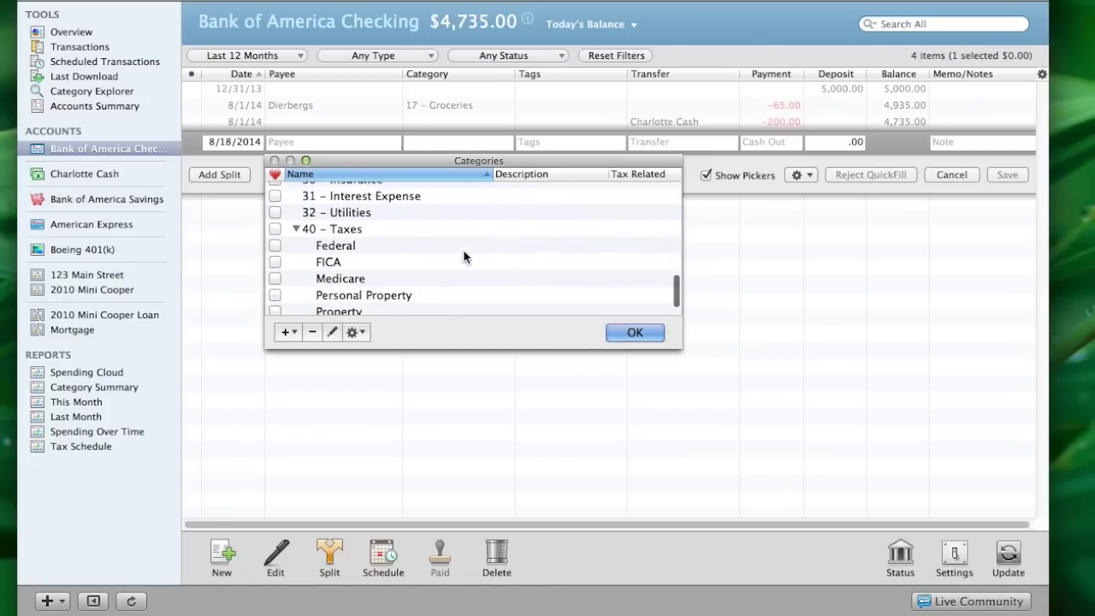
{"action": "left_click", "coordinate": [338, 220]}
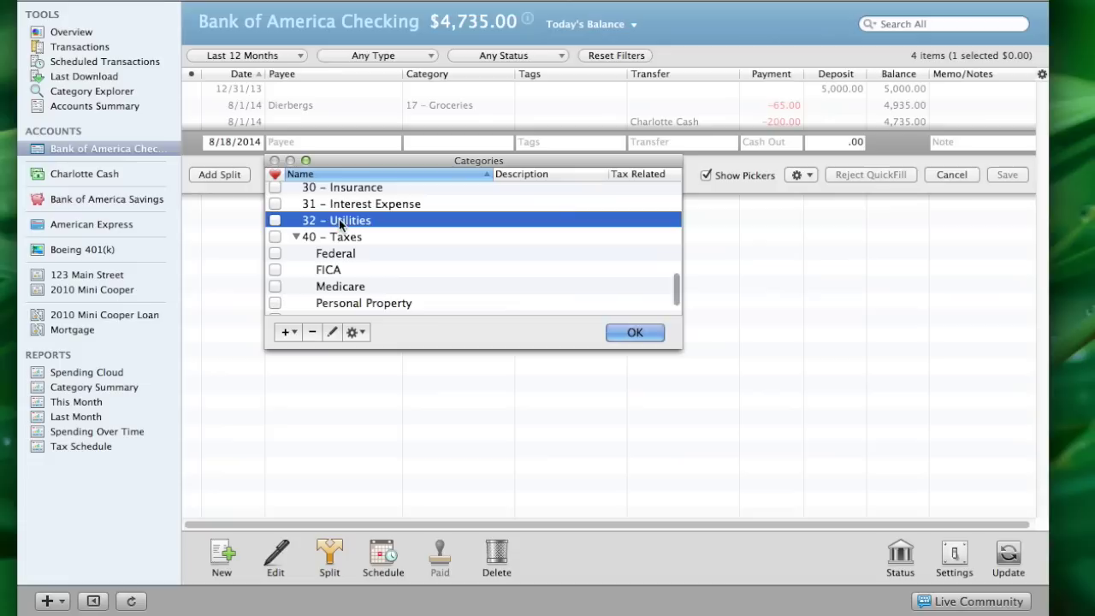
{"action": "left_click", "coordinate": [290, 332]}
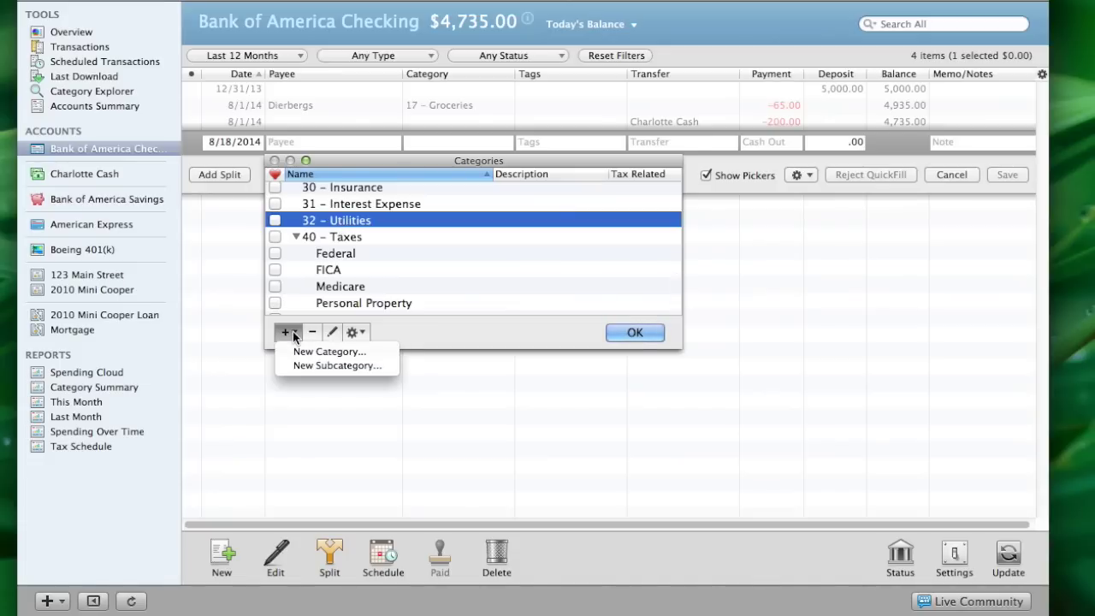
{"action": "left_click", "coordinate": [300, 366]}
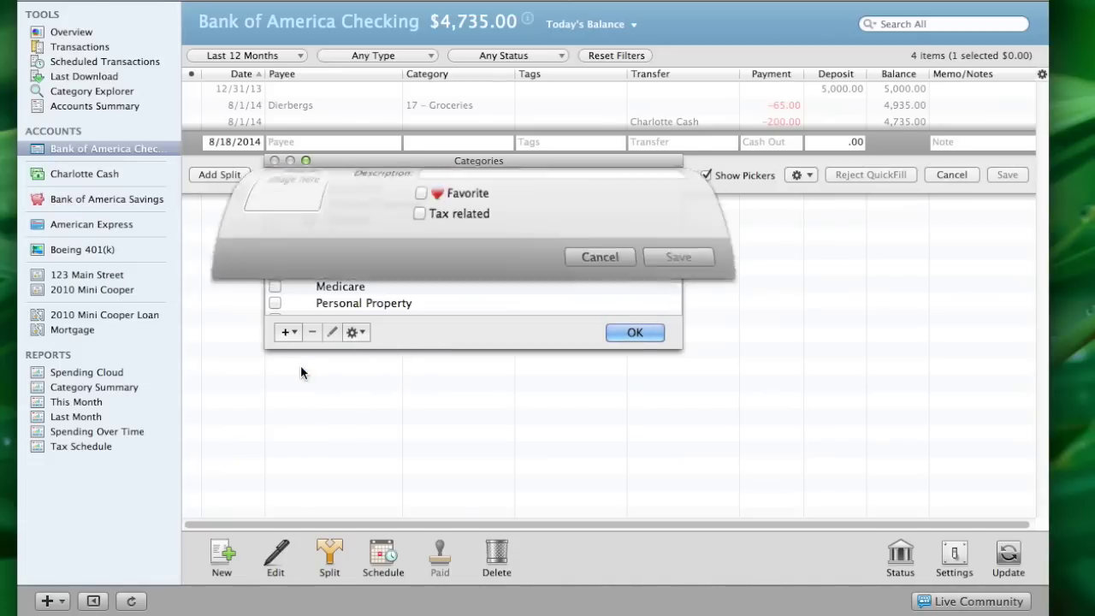
{"action": "type", "text": "Electric"}
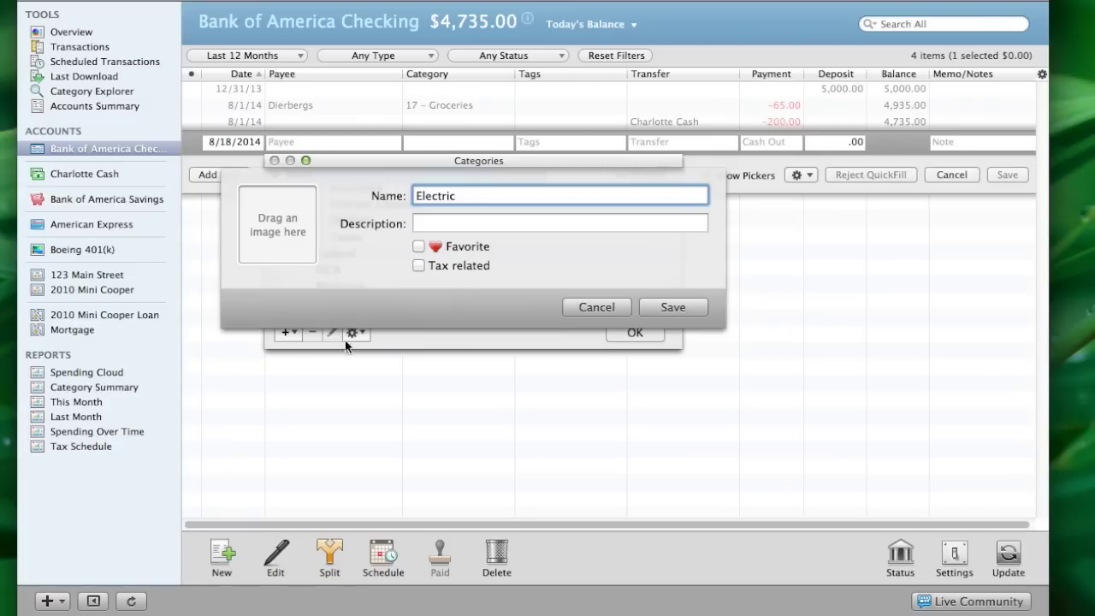
{"action": "left_click", "coordinate": [655, 310]}
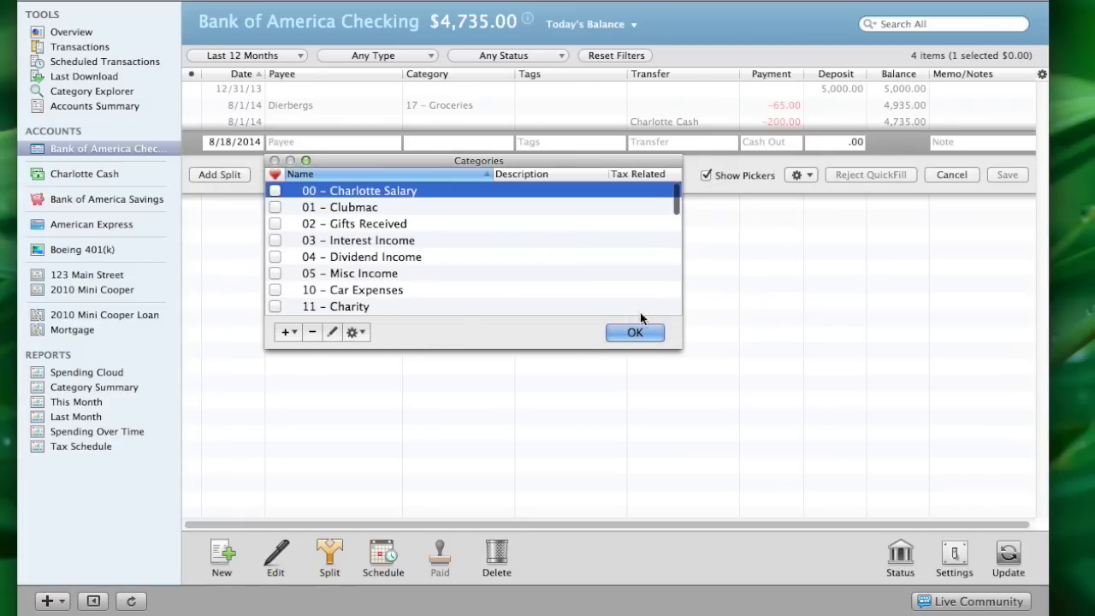
Add a Gas subcategory under 32 – Utilities
{"action": "scroll", "coordinate": [459, 304], "scroll_direction": "down", "scroll_amount": 5}
{"action": "scroll", "coordinate": [459, 306], "scroll_direction": "down", "scroll_amount": 3}
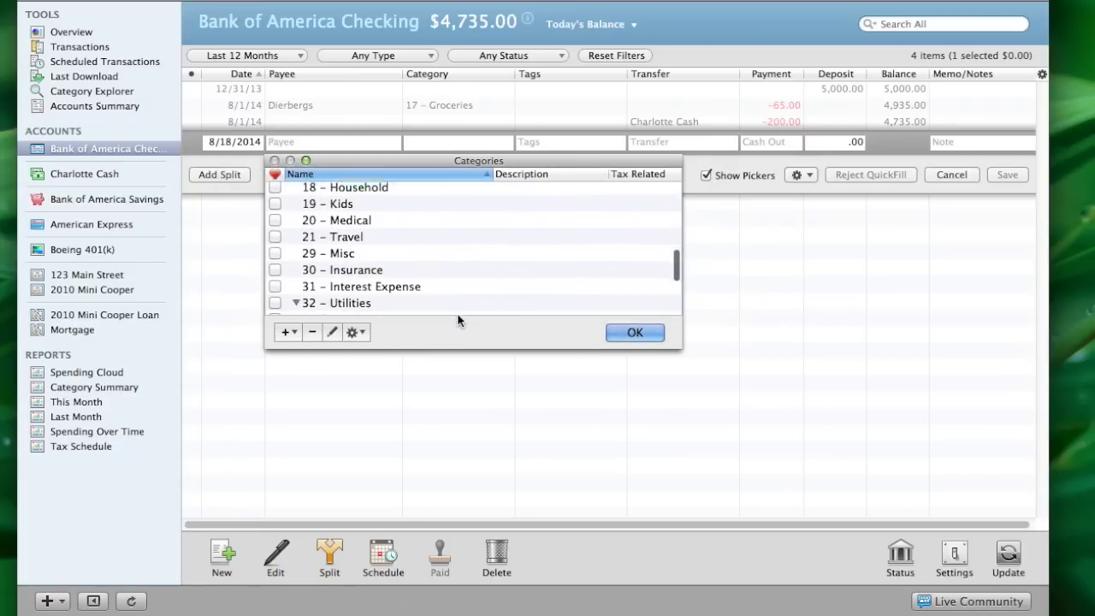
{"action": "left_click", "coordinate": [287, 332]}
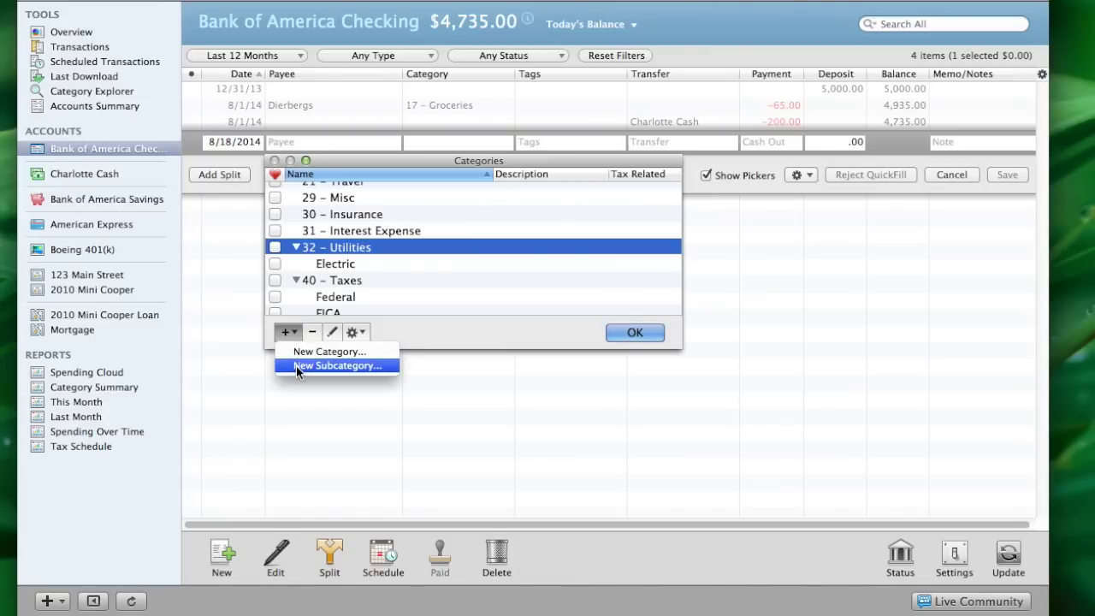
{"action": "left_click", "coordinate": [296, 365]}
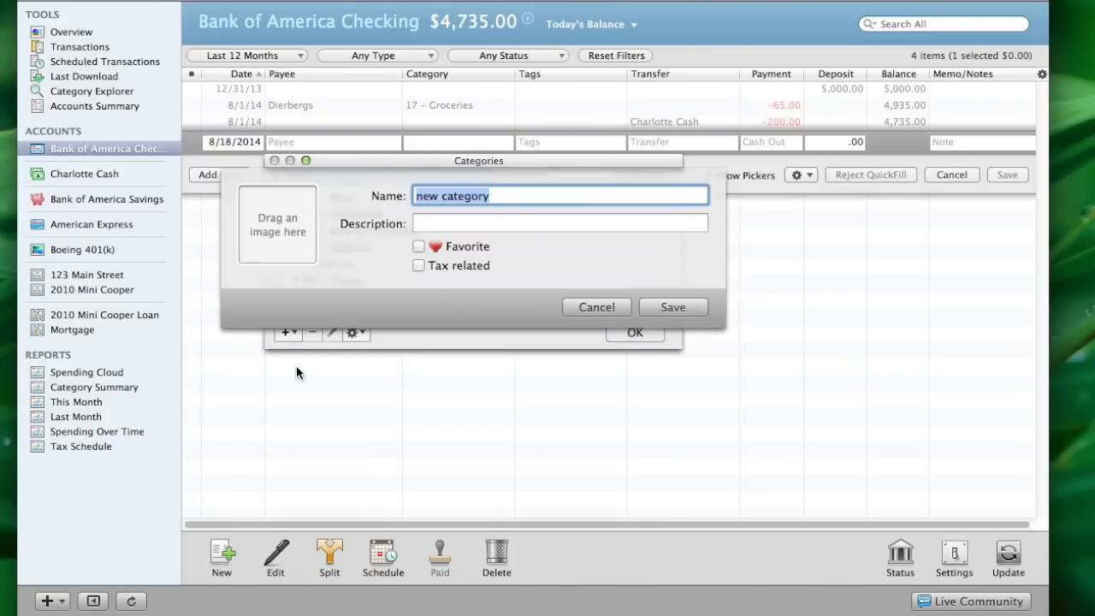
{"action": "type", "text": "Gas"}
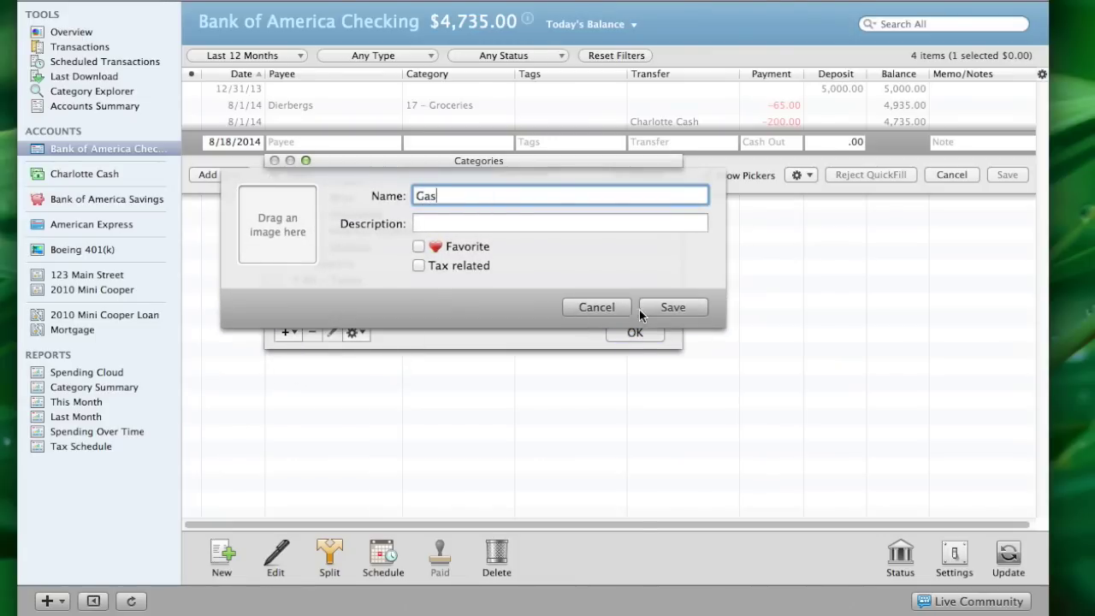
{"action": "left_click", "coordinate": [663, 306]}
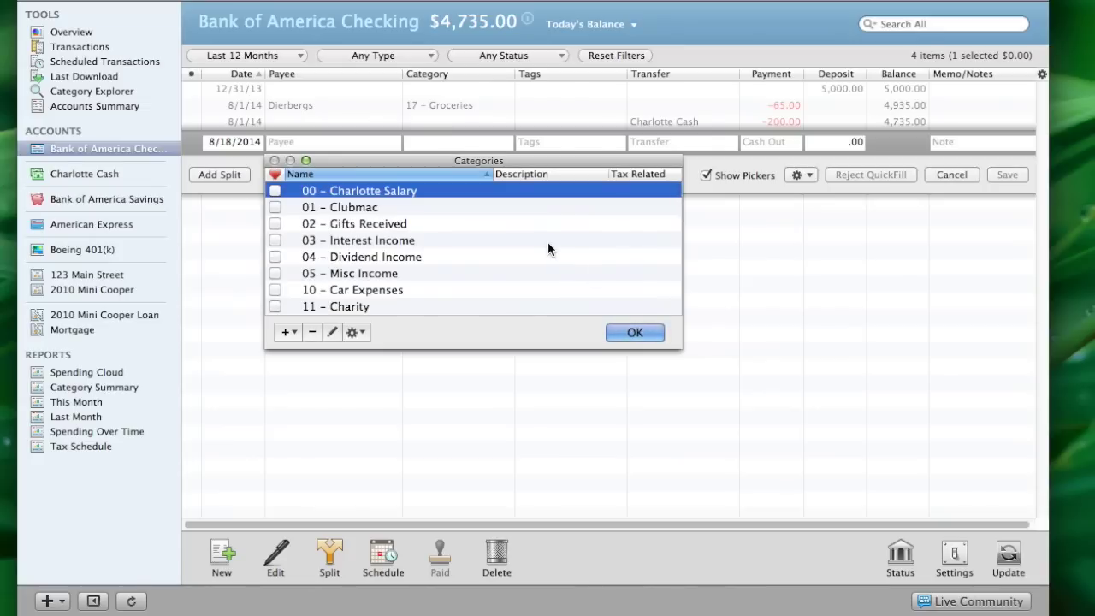
{"action": "scroll", "coordinate": [547, 249], "scroll_direction": "down", "scroll_amount": 3}
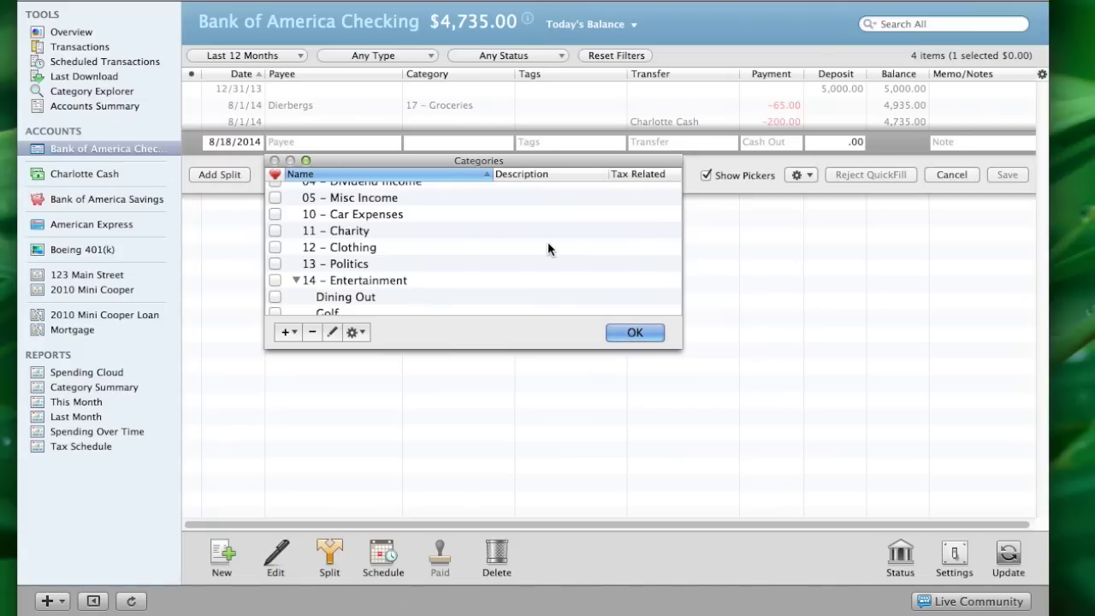
Close the Categories list and dismiss the category picker, returning to the 8/18/2014 entry
{"action": "scroll", "coordinate": [539, 272], "scroll_direction": "down", "scroll_amount": 3}
{"action": "scroll", "coordinate": [538, 272], "scroll_direction": "down", "scroll_amount": 10}
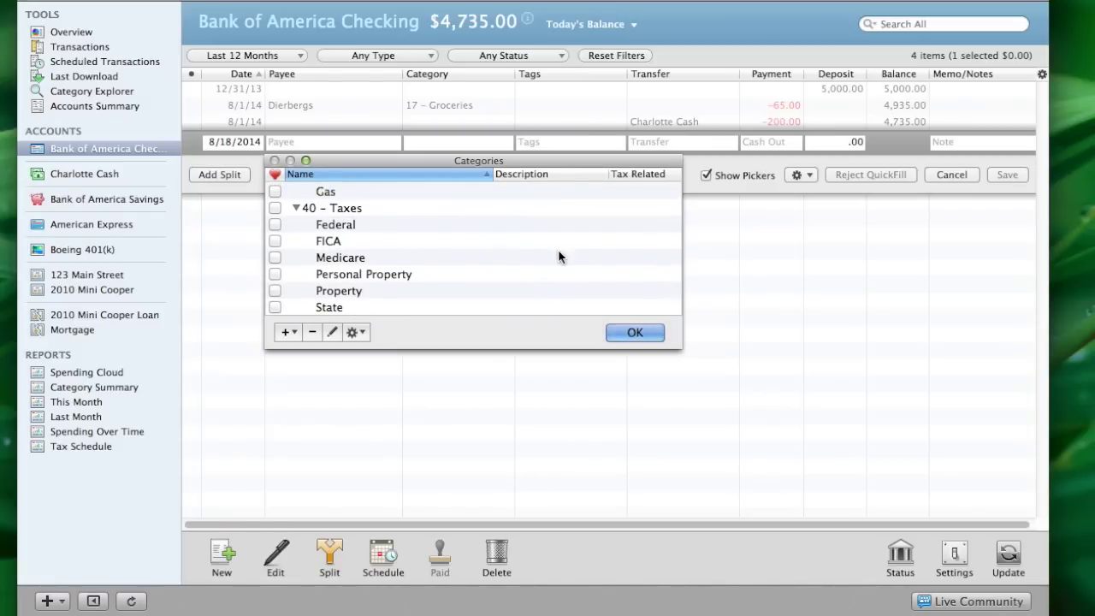
{"action": "left_click", "coordinate": [632, 332]}
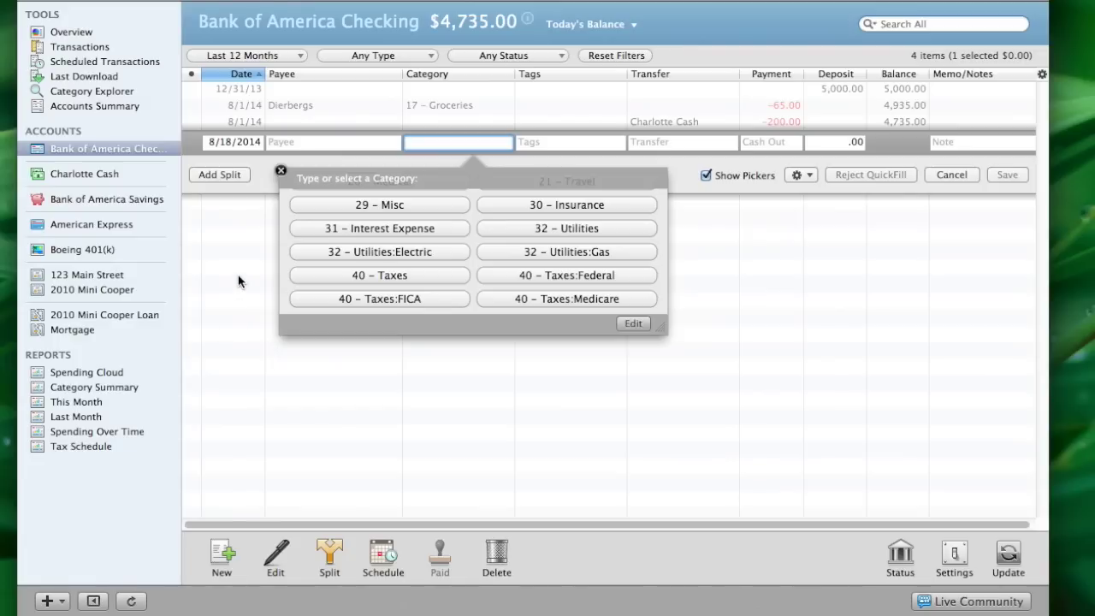
{"action": "left_click", "coordinate": [281, 172]}
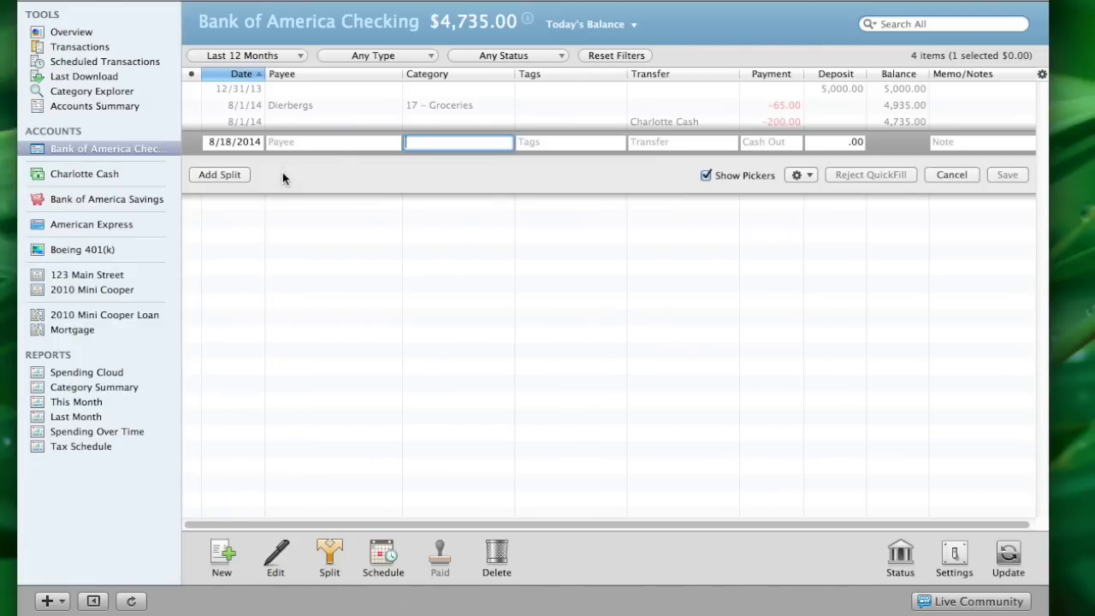
Delete the blank 8/18/14 transaction, leaving three entries totaling $4,735.00
{"action": "left_click", "coordinate": [941, 175]}
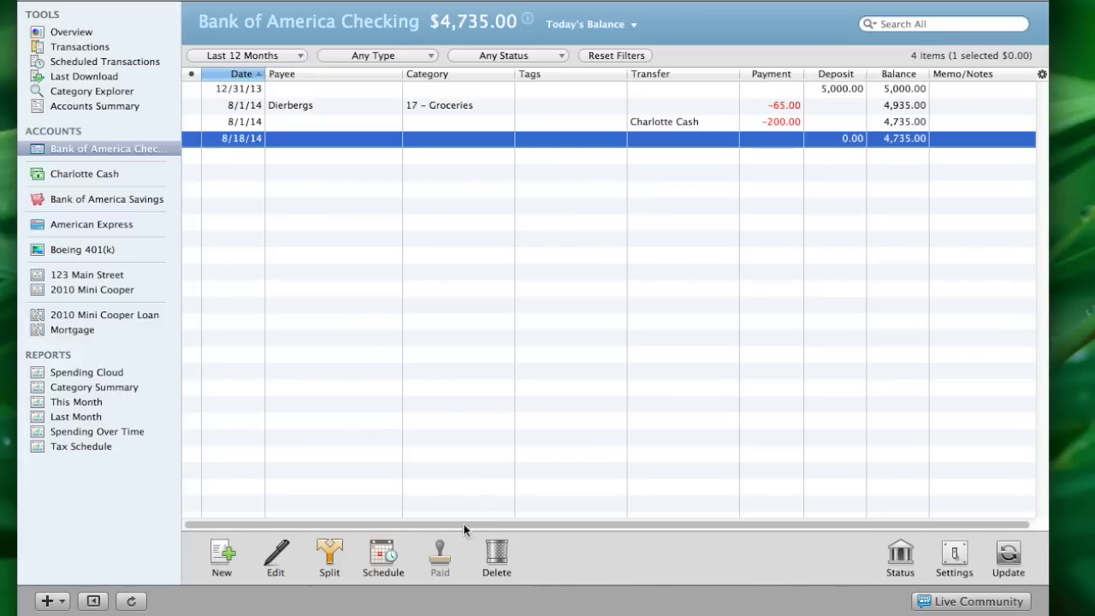
{"action": "left_click", "coordinate": [496, 557]}
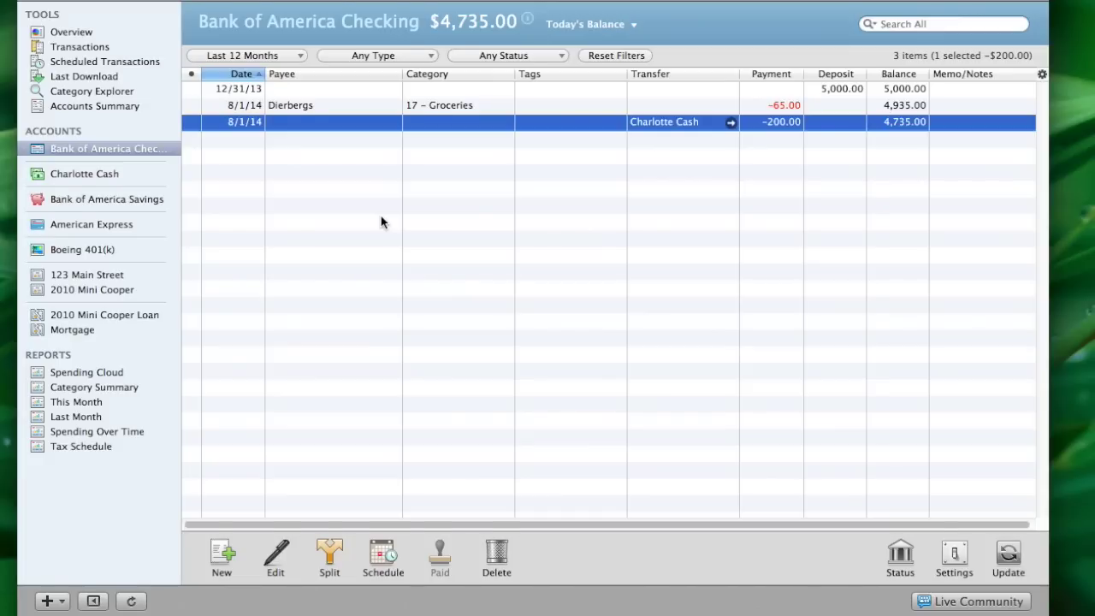
Add a new transaction with Cmd+N, then delete the stray empty 8/18/14 row
{"action": "key", "text": "super+n"}
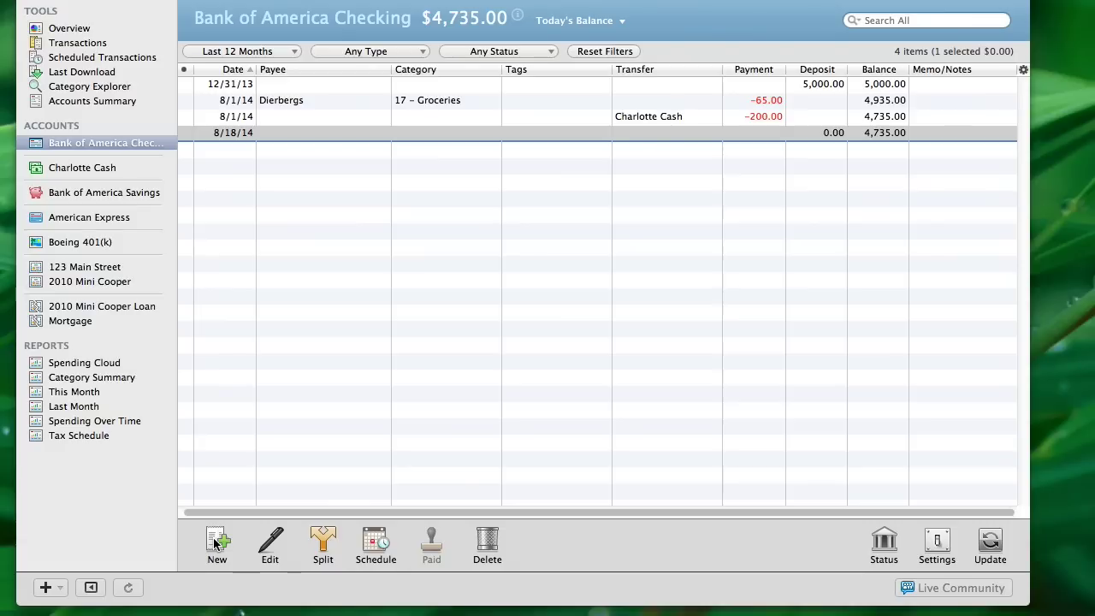
{"action": "left_click", "coordinate": [484, 544]}
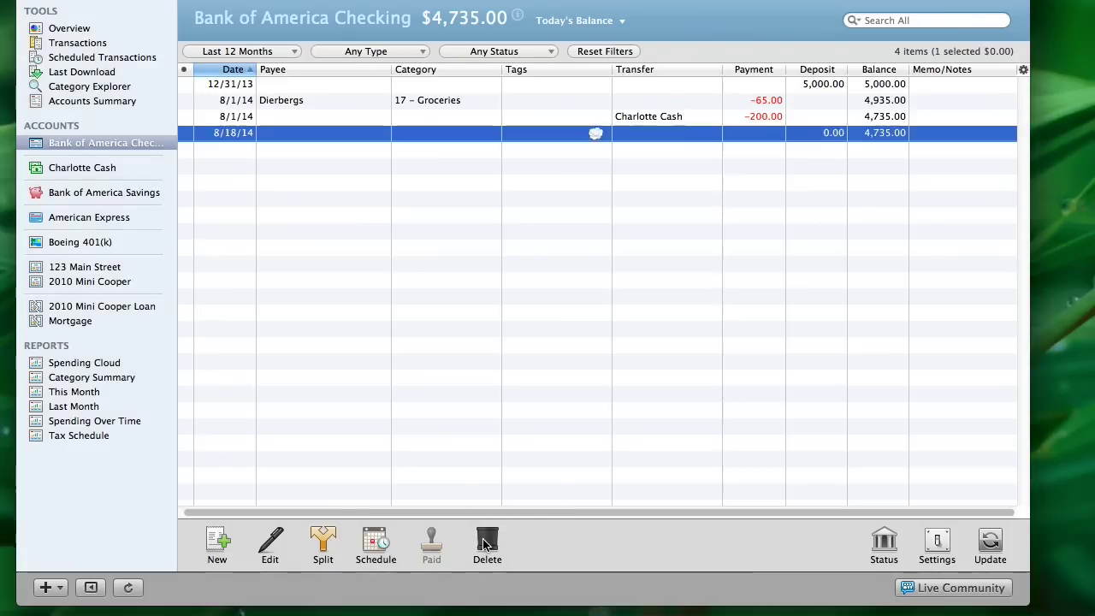
Enter a new 8/18/2014 transaction with payee Boeing and a 2000 deposit
{"action": "left_click", "coordinate": [218, 544]}
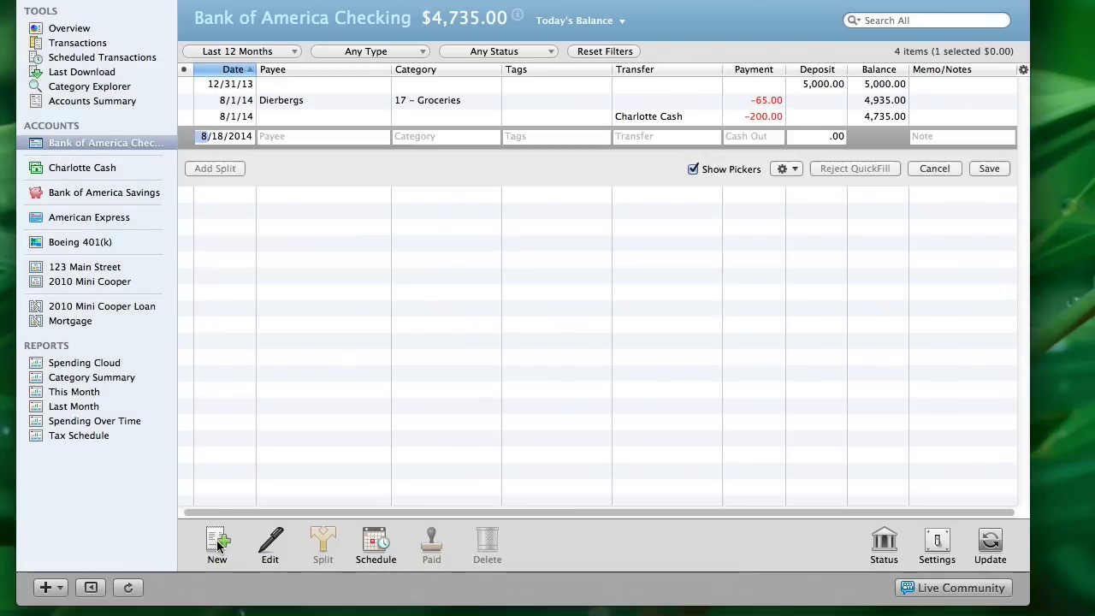
{"action": "key", "text": "Tab"}
{"action": "key", "text": "Tab"}
{"action": "key", "text": "Tab"}
{"action": "type", "text": "Boeing"}
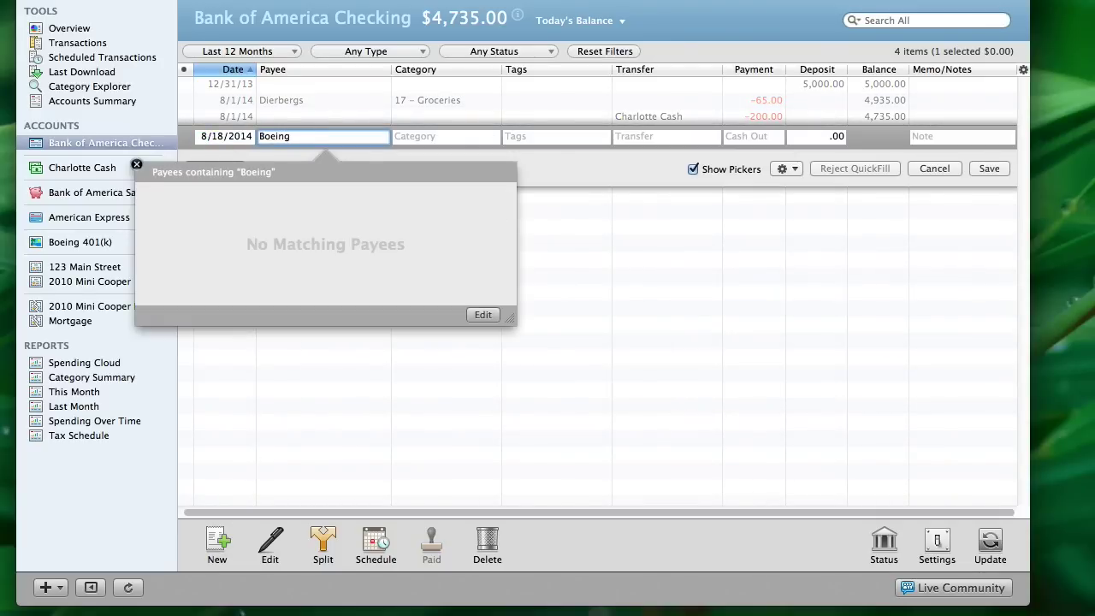
{"action": "left_click", "coordinate": [445, 136]}
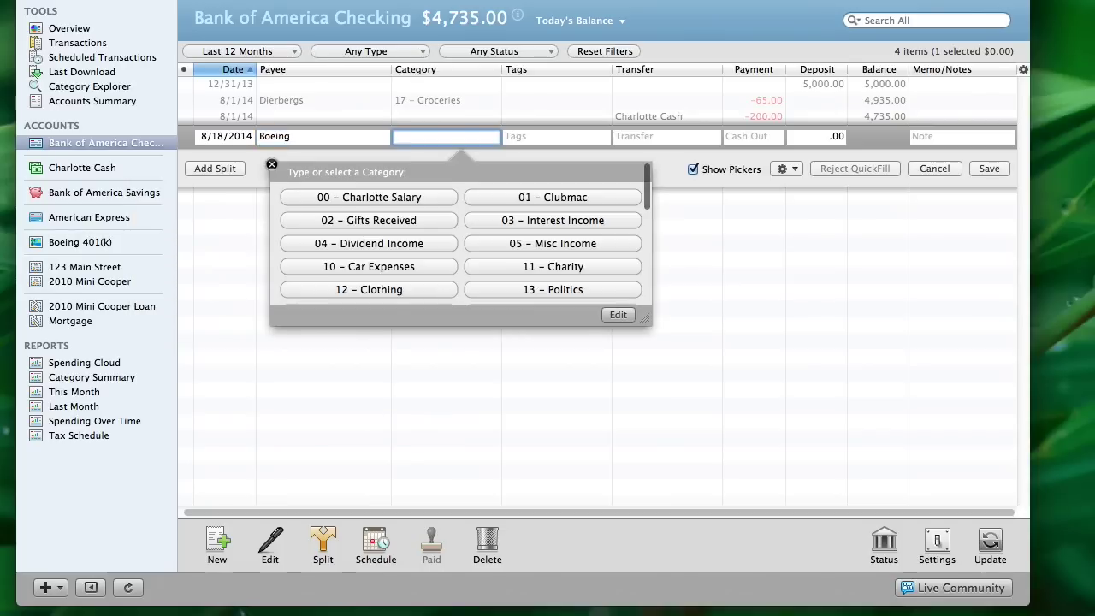
{"action": "key", "text": "Tab"}
{"action": "key", "text": "Tab"}
{"action": "key", "text": "Tab"}
{"action": "key", "text": "Tab"}
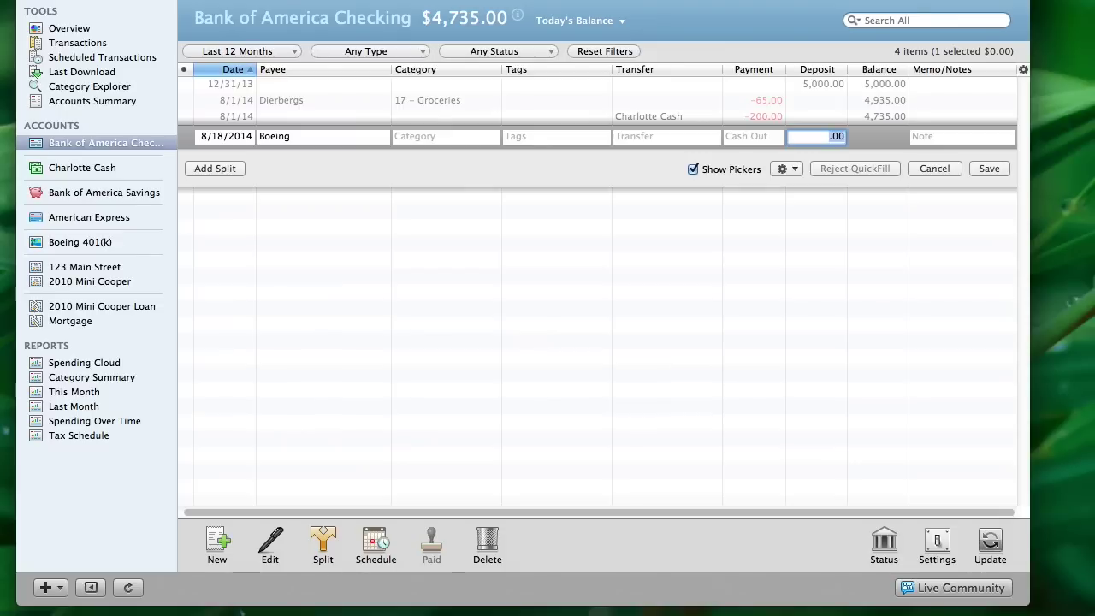
{"action": "type", "text": "2000"}
Split the deposit, assigning 3200 to 00 – Charlotte Salary
{"action": "left_click", "coordinate": [215, 169]}
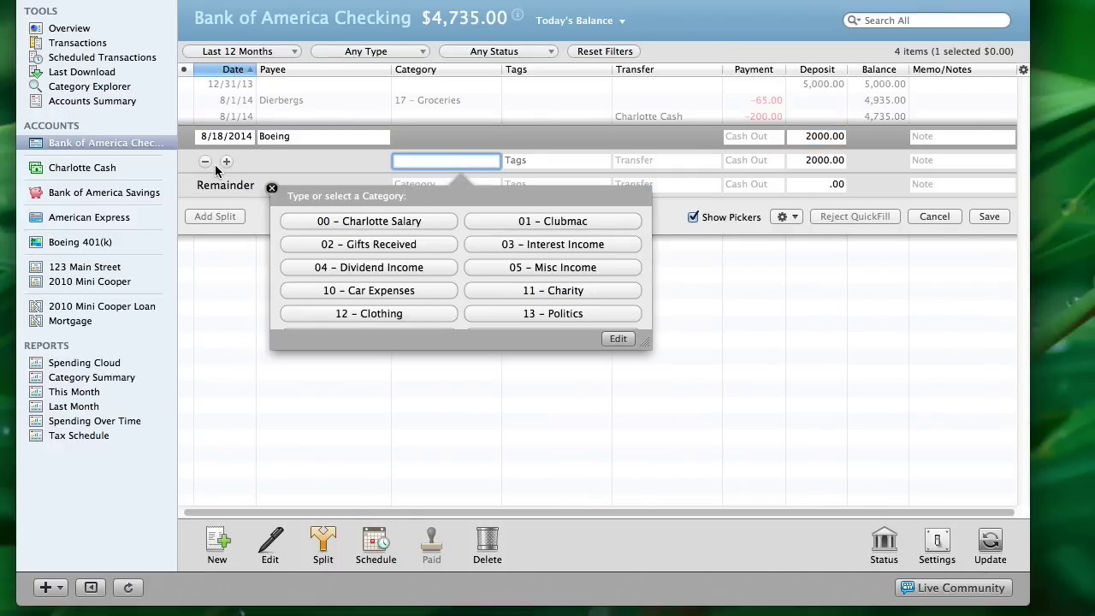
{"action": "left_click", "coordinate": [370, 223]}
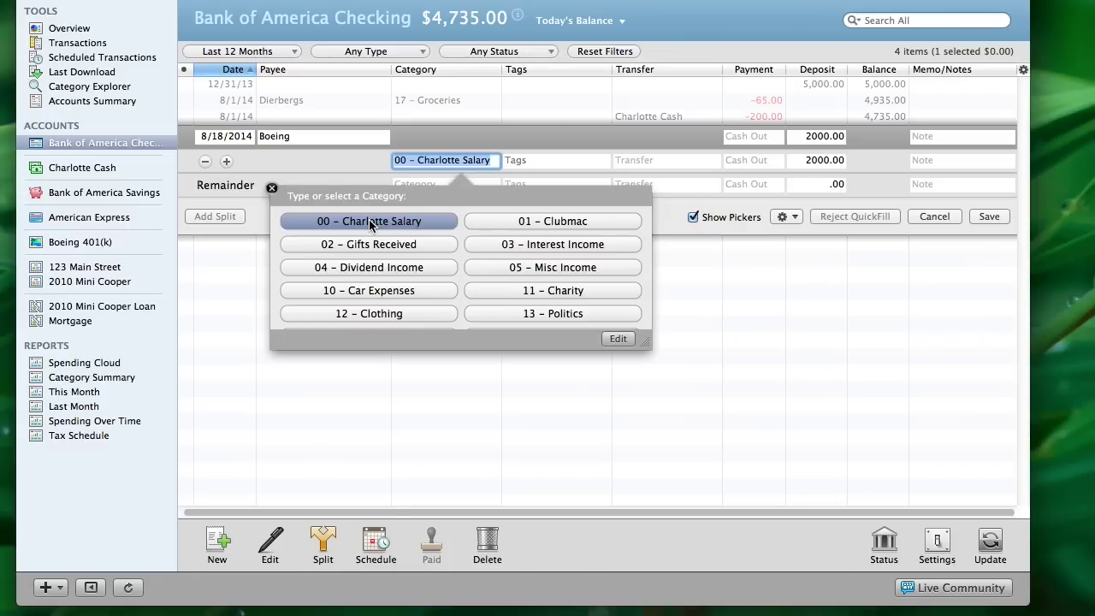
{"action": "key", "text": "Tab"}
{"action": "key", "text": "Tab"}
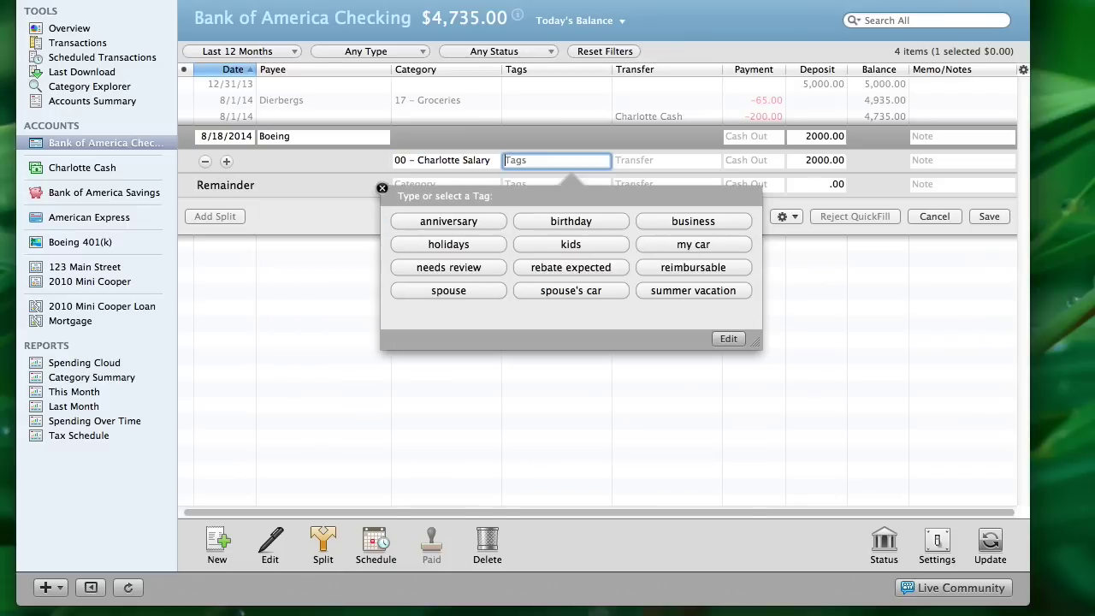
{"action": "key", "text": "Tab"}
{"action": "key", "text": "Tab"}
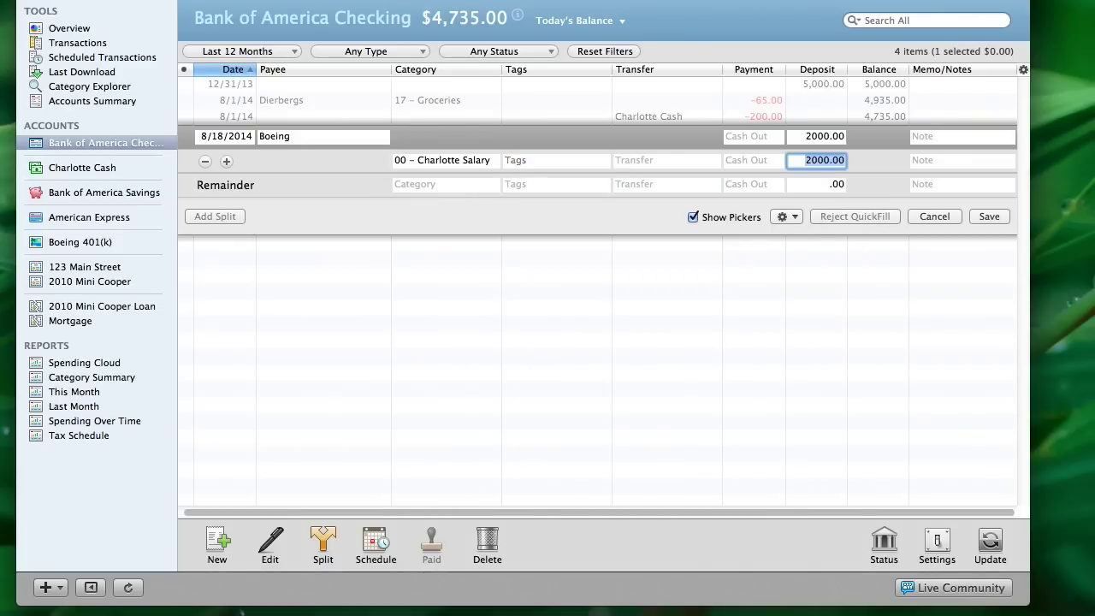
{"action": "type", "text": "3200"}
{"action": "key", "text": "Tab"}
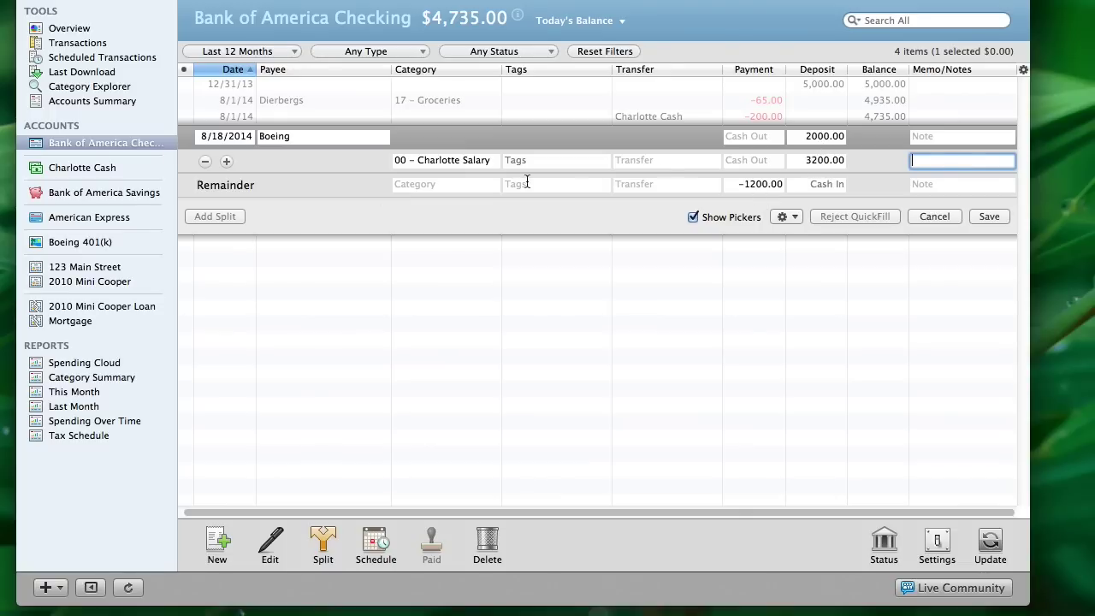
Add a 40 – Taxes:Federal split with a 500 payment
{"action": "left_click", "coordinate": [407, 186]}
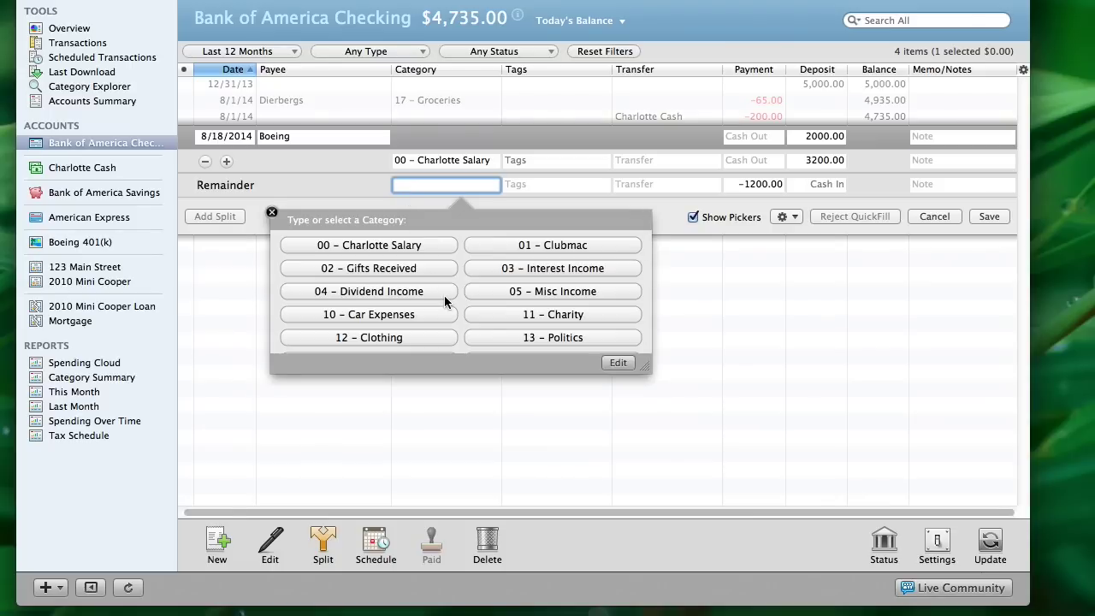
{"action": "scroll", "coordinate": [444, 295], "scroll_direction": "down", "scroll_amount": 5}
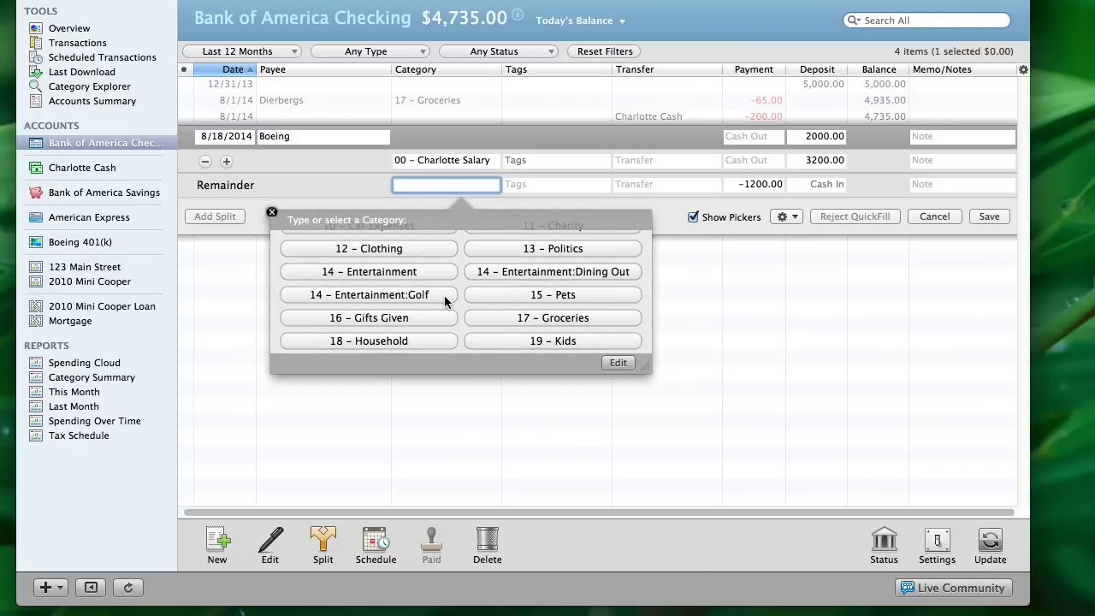
{"action": "type", "text": "40 – Taxes"}
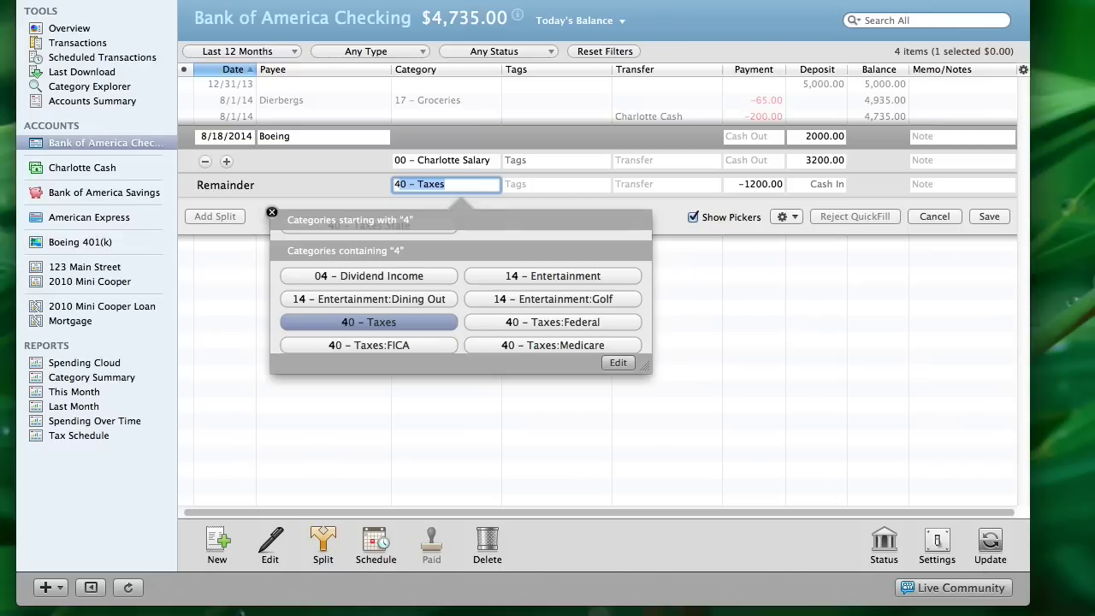
{"action": "left_click", "coordinate": [524, 322]}
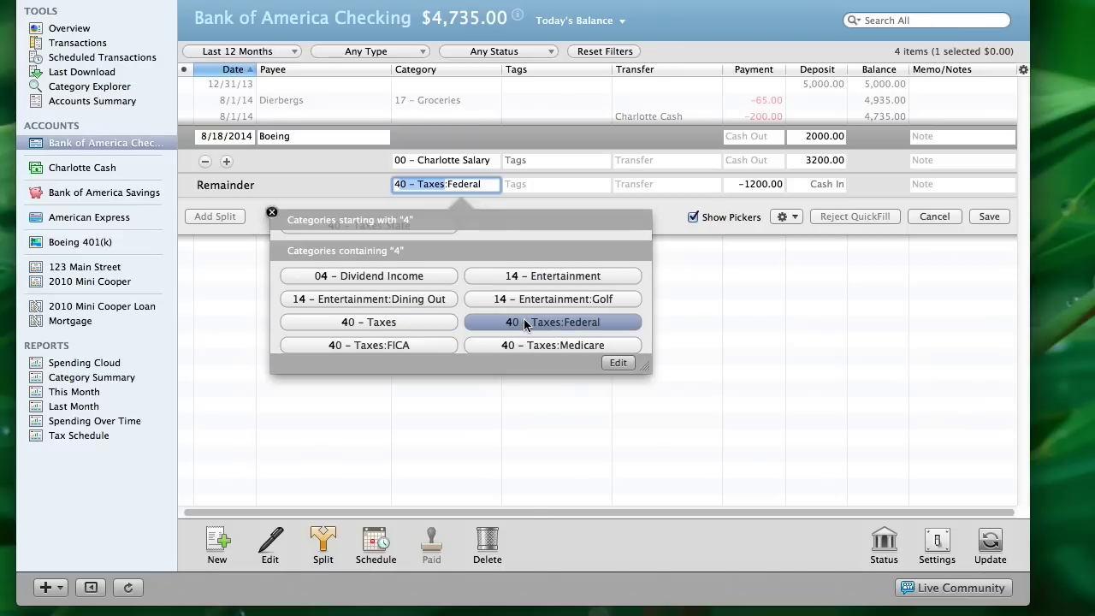
{"action": "key", "text": "Tab"}
{"action": "key", "text": "Tab"}
{"action": "key", "text": "Tab"}
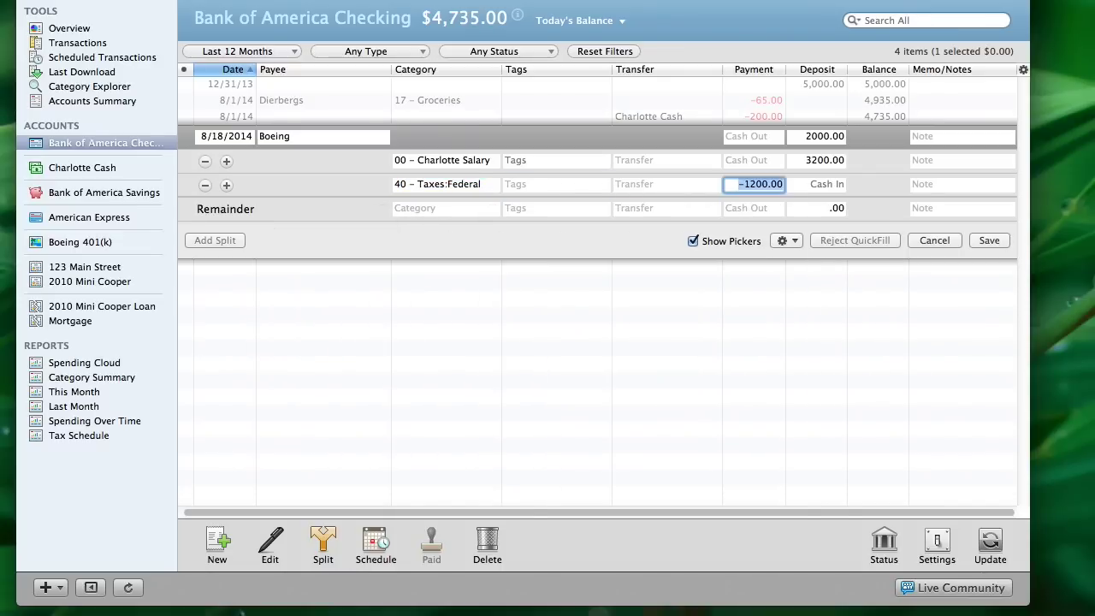
{"action": "type", "text": "500"}
{"action": "key", "text": "Tab"}
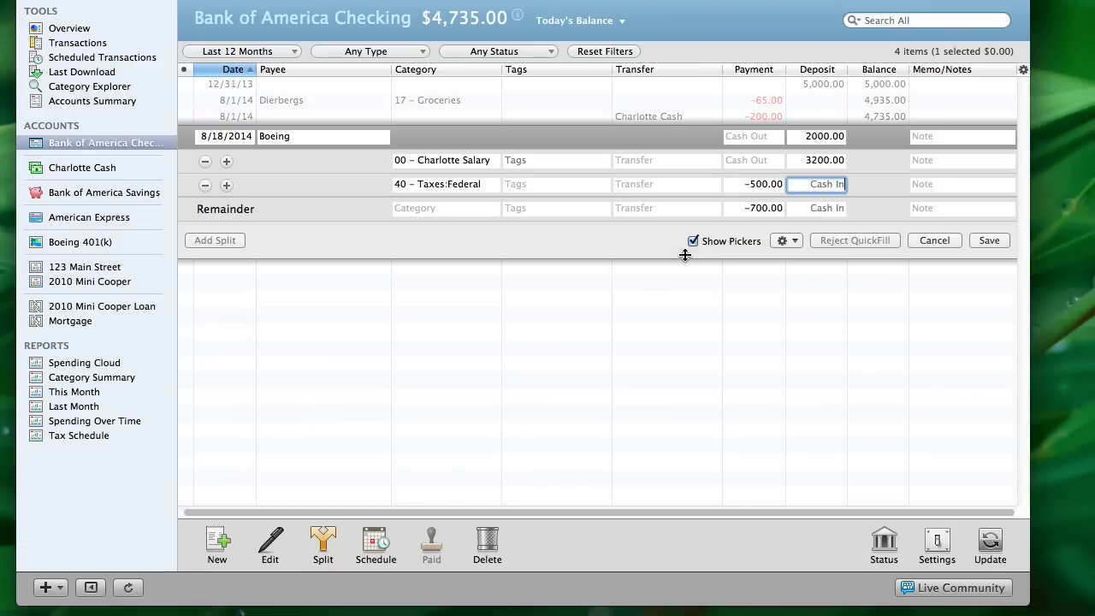
Add a 40 – Taxes:FICA split with a 250 payment
{"action": "left_click", "coordinate": [400, 214]}
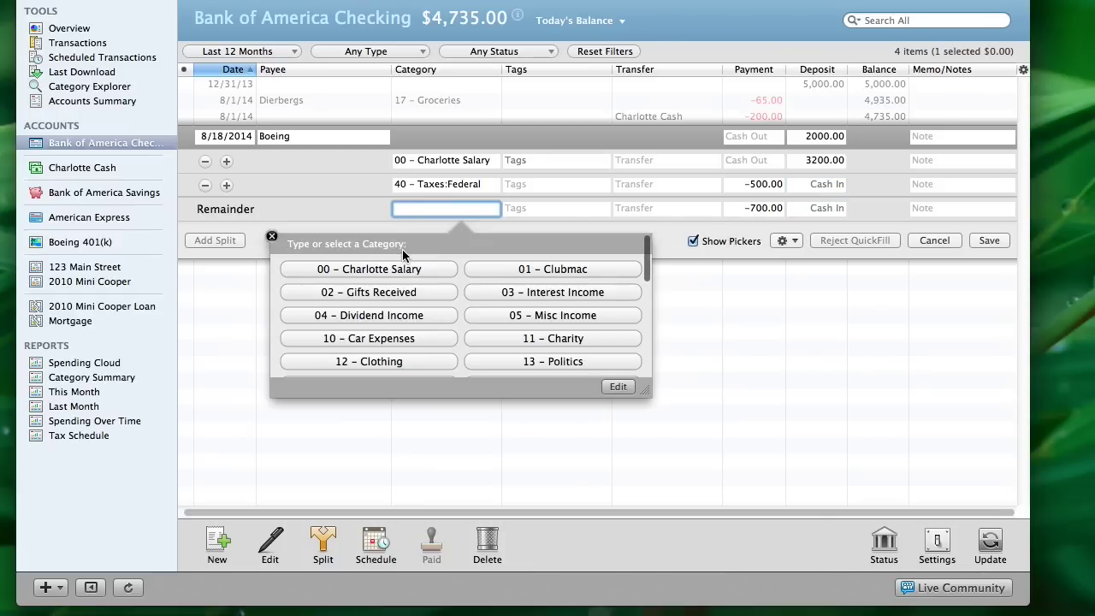
{"action": "type", "text": "40 – Taxes"}
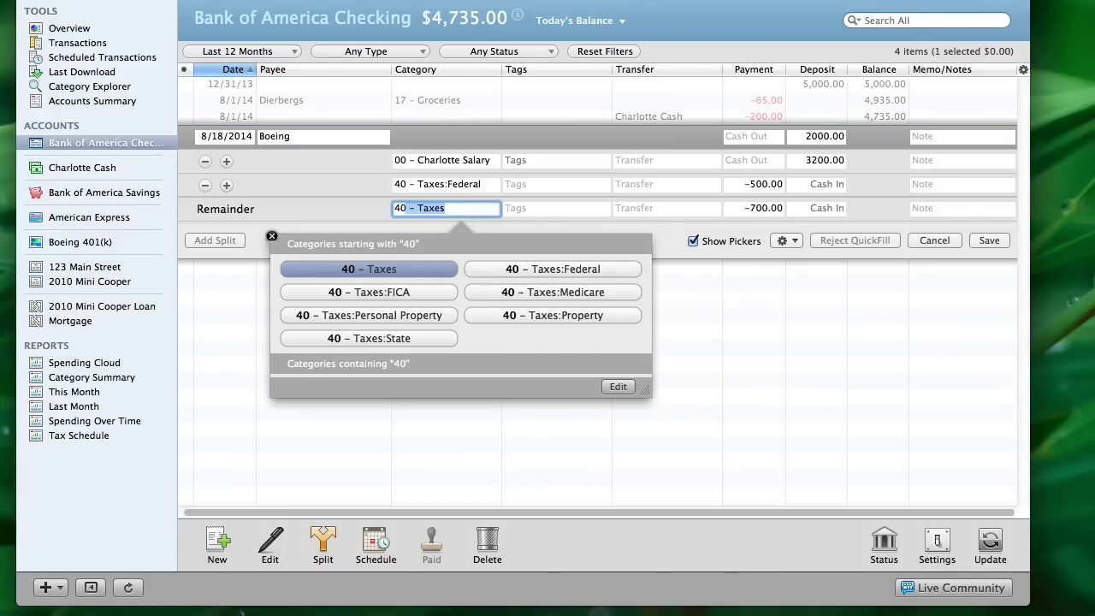
{"action": "left_click", "coordinate": [422, 291]}
{"action": "key", "text": "Tab"}
{"action": "key", "text": "Tab"}
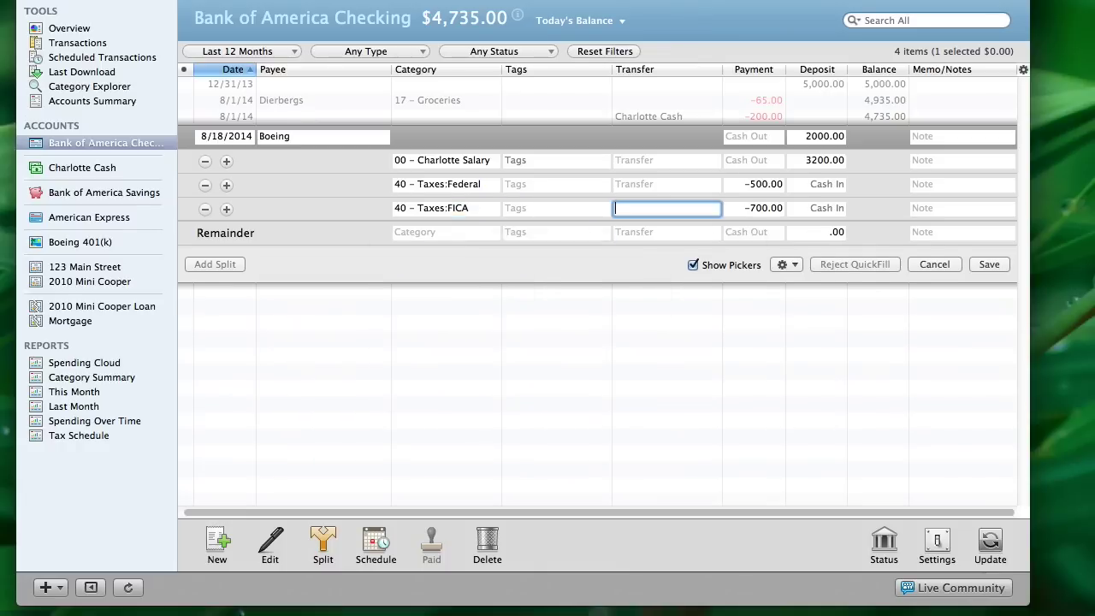
{"action": "key", "text": "Tab"}
{"action": "type", "text": "250"}
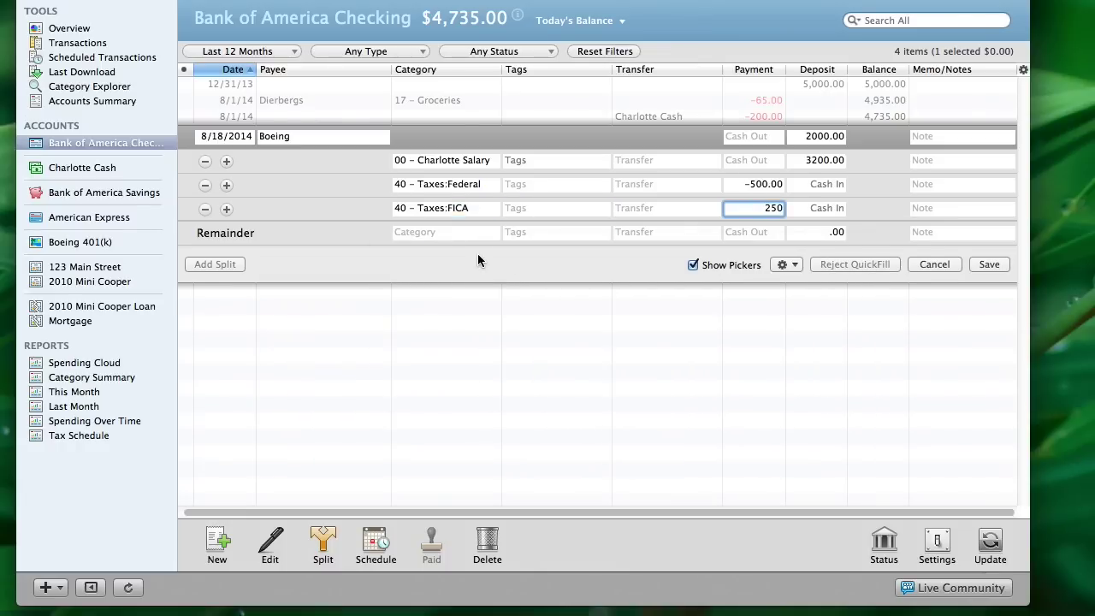
Add a 40 – Taxes:Medicare split with a 150 payment, leaving 300 unassigned
{"action": "left_click", "coordinate": [429, 233]}
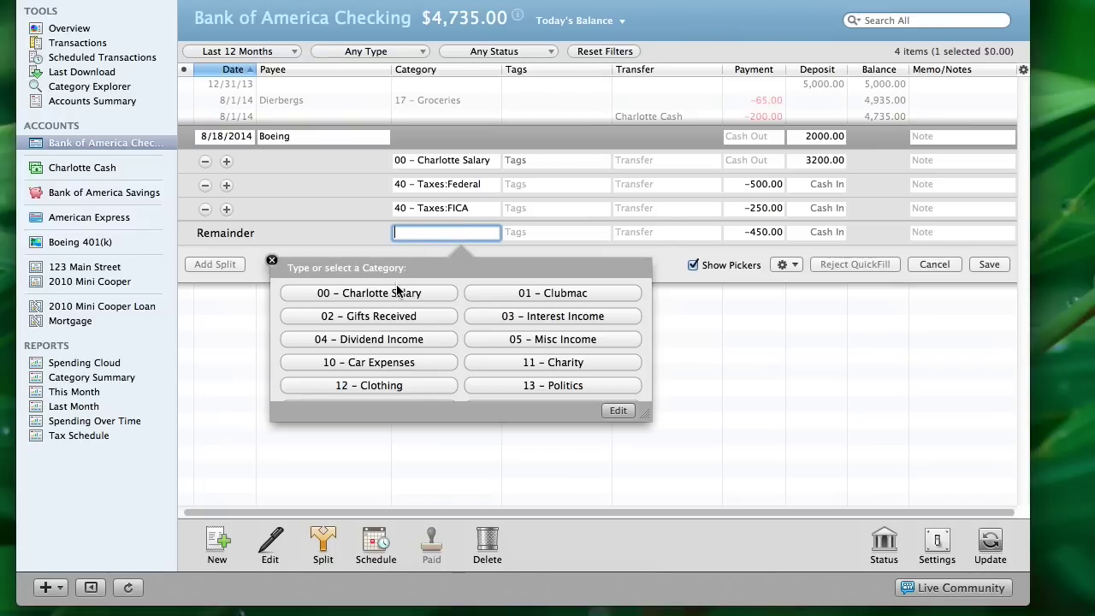
{"action": "type", "text": "40 – Taxes"}
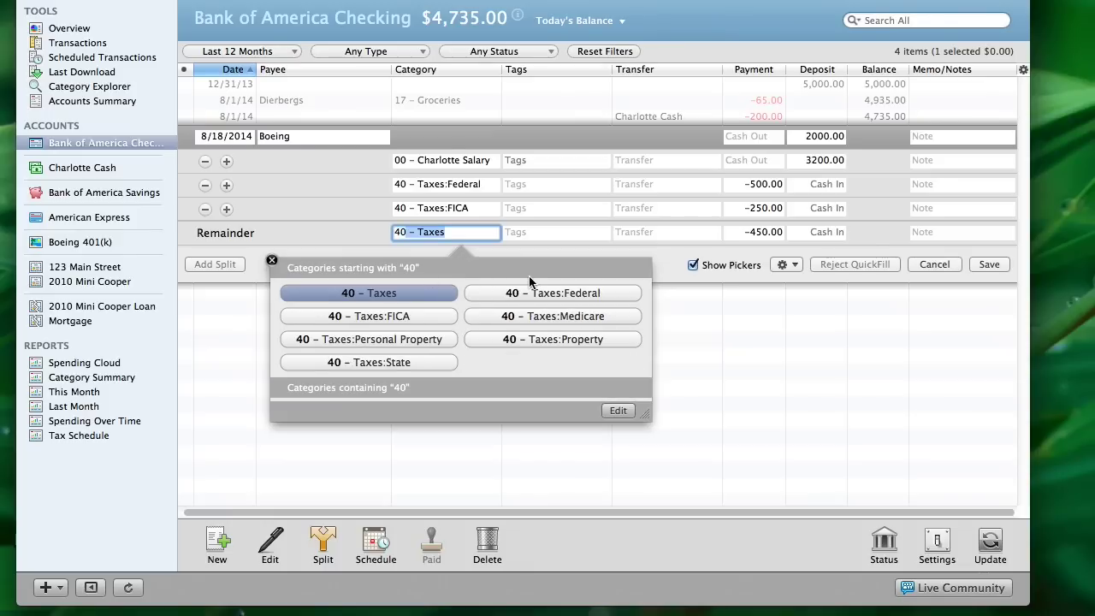
{"action": "left_click", "coordinate": [536, 317]}
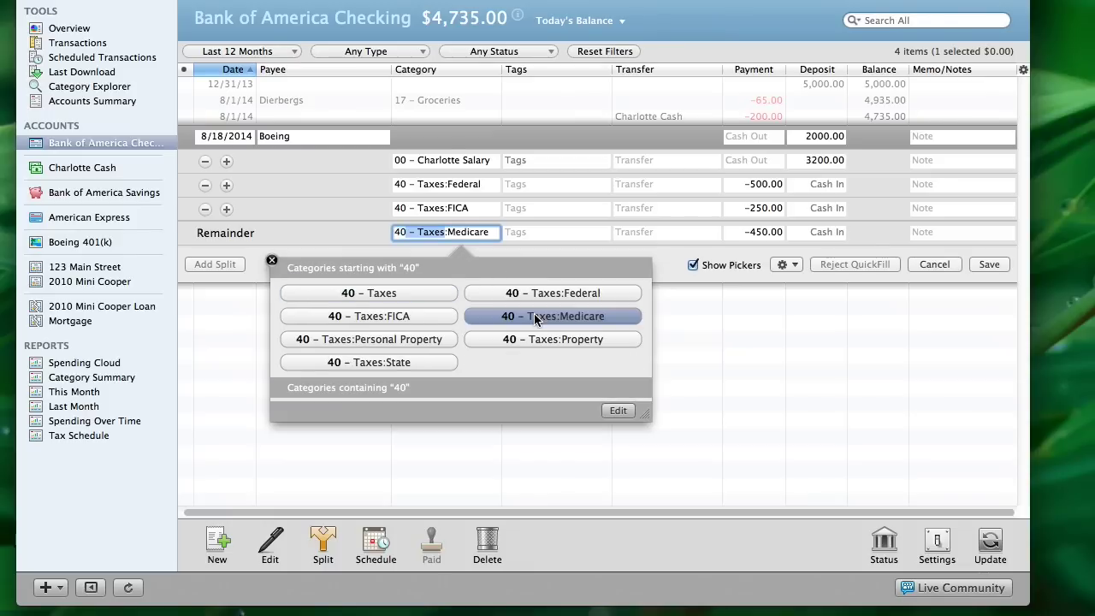
{"action": "key", "text": "Tab"}
{"action": "key", "text": "Tab"}
{"action": "key", "text": "Tab"}
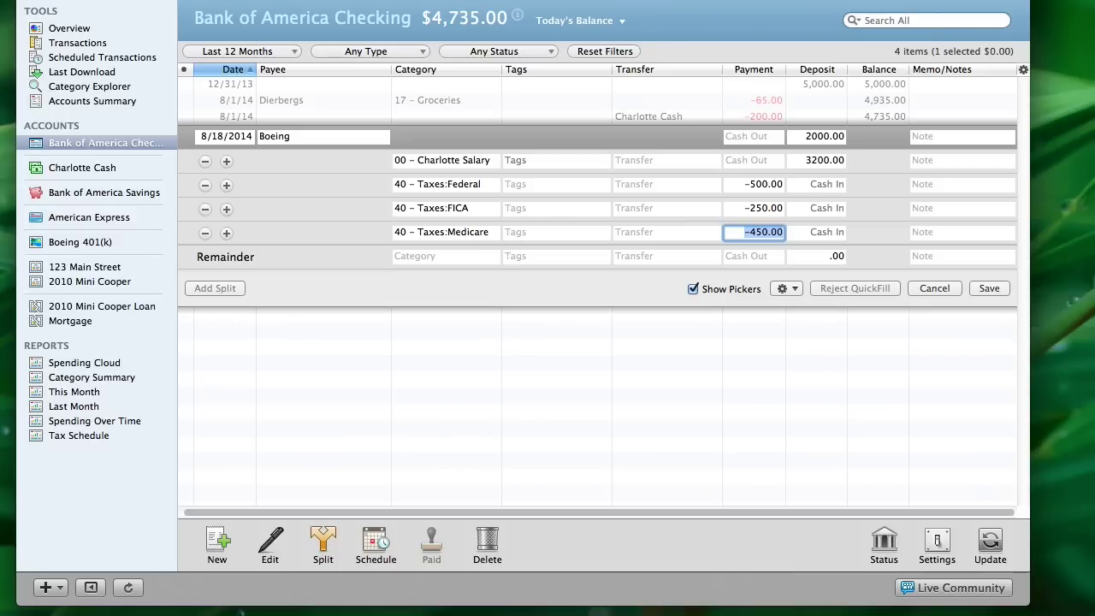
{"action": "type", "text": "150"}
{"action": "key", "text": "Tab"}
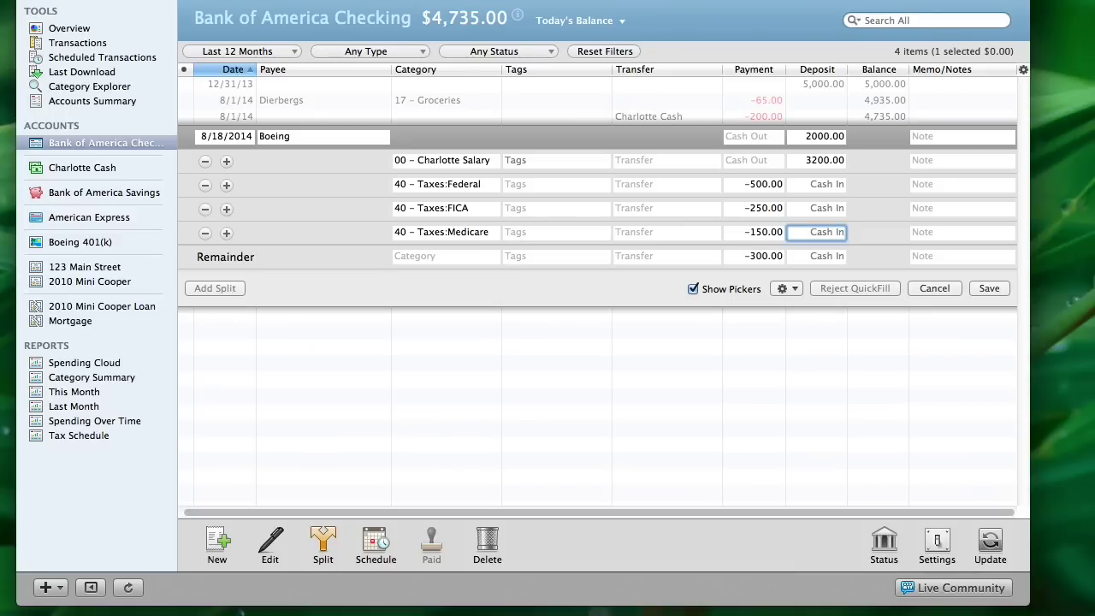
Categorize 100 of the remainder as 40 – Taxes:State, leaving -200.00
{"action": "left_click", "coordinate": [407, 258]}
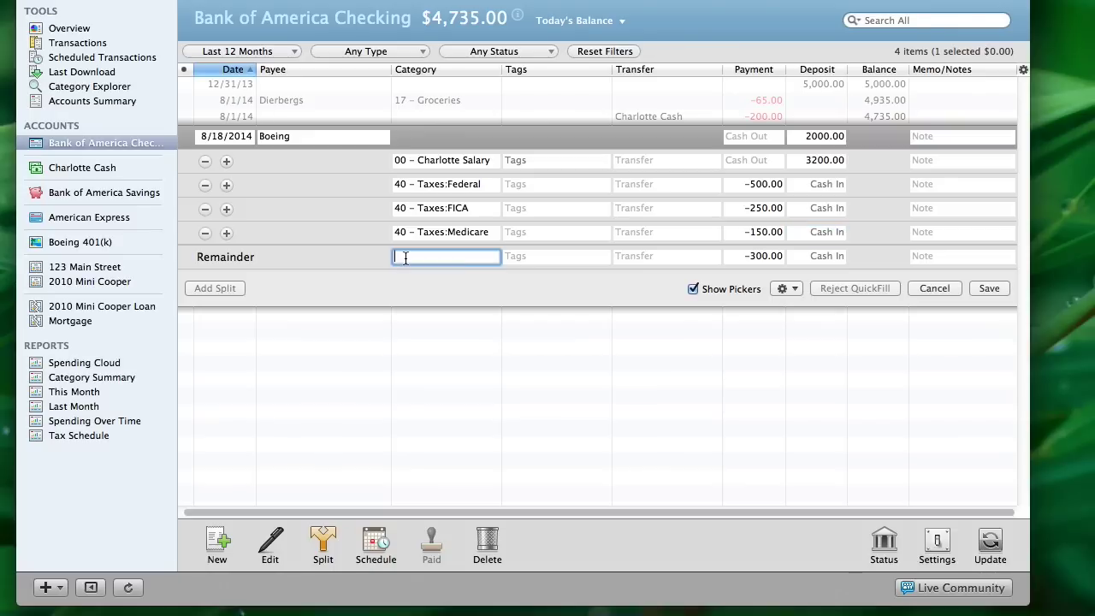
{"action": "type", "text": "40 – Taxes"}
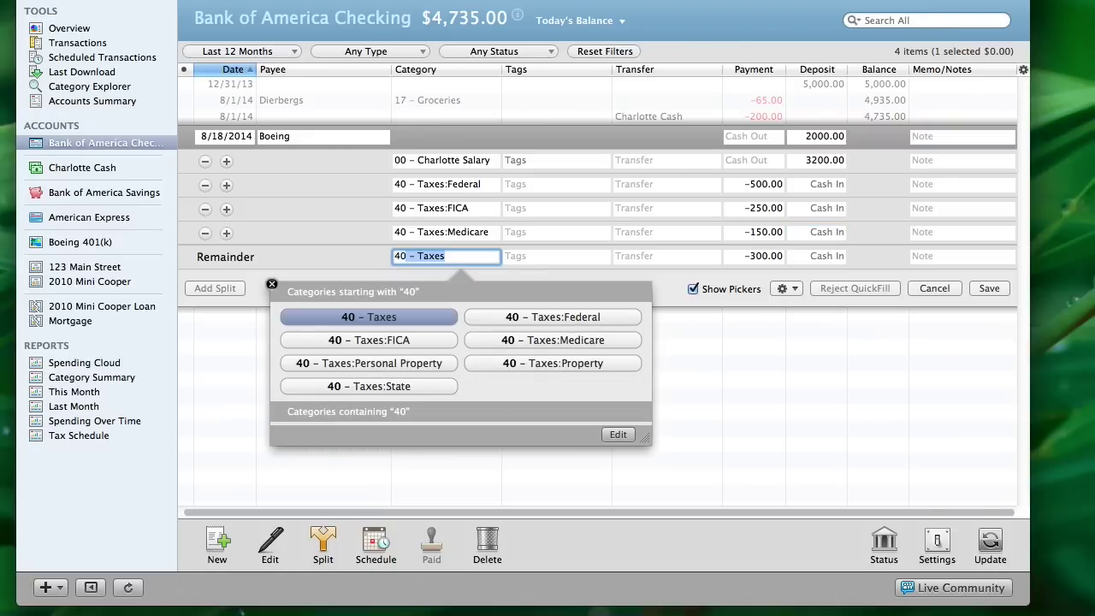
{"action": "left_click", "coordinate": [397, 387]}
{"action": "key", "text": "Tab"}
{"action": "key", "text": "Tab"}
{"action": "key", "text": "Tab"}
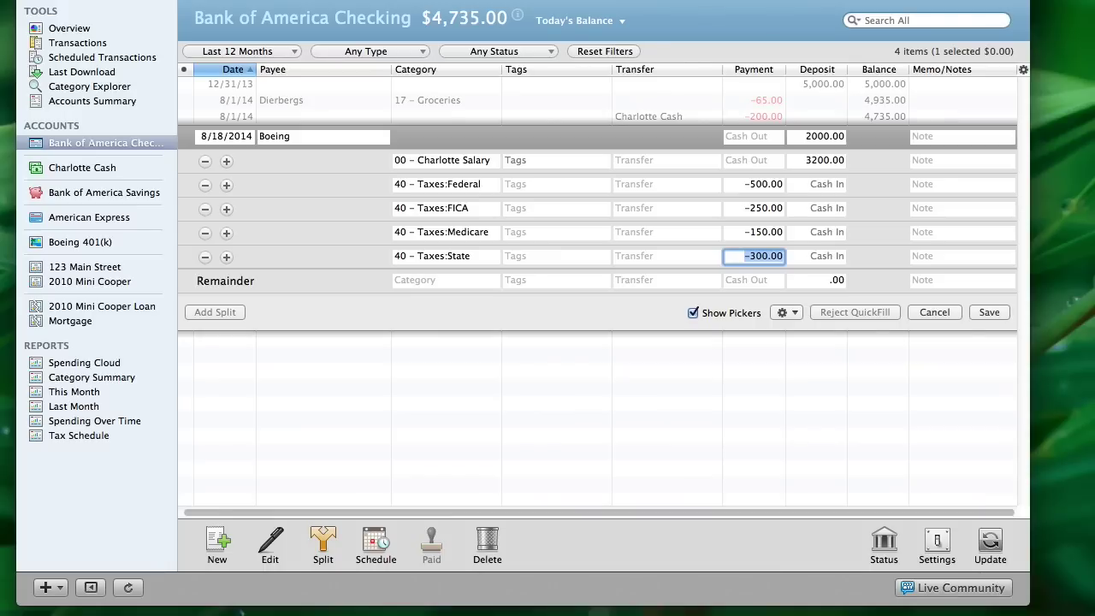
{"action": "type", "text": "100"}
{"action": "key", "text": "Tab"}
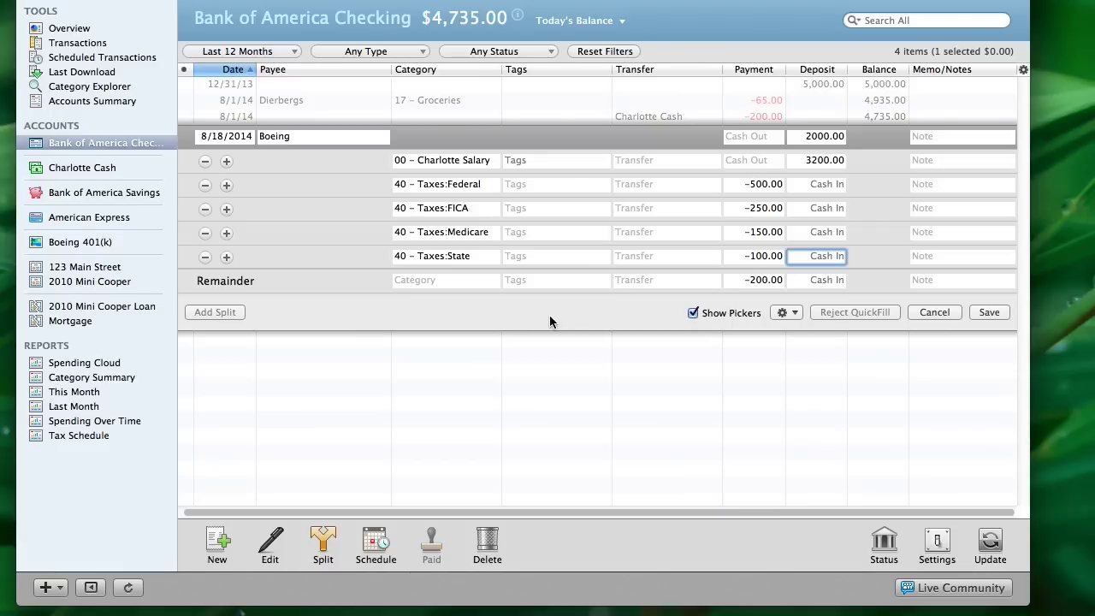
Transfer the remaining 200 to Boeing 401(k), save the paycheck, then reopen and close it unchanged
{"action": "left_click", "coordinate": [635, 282]}
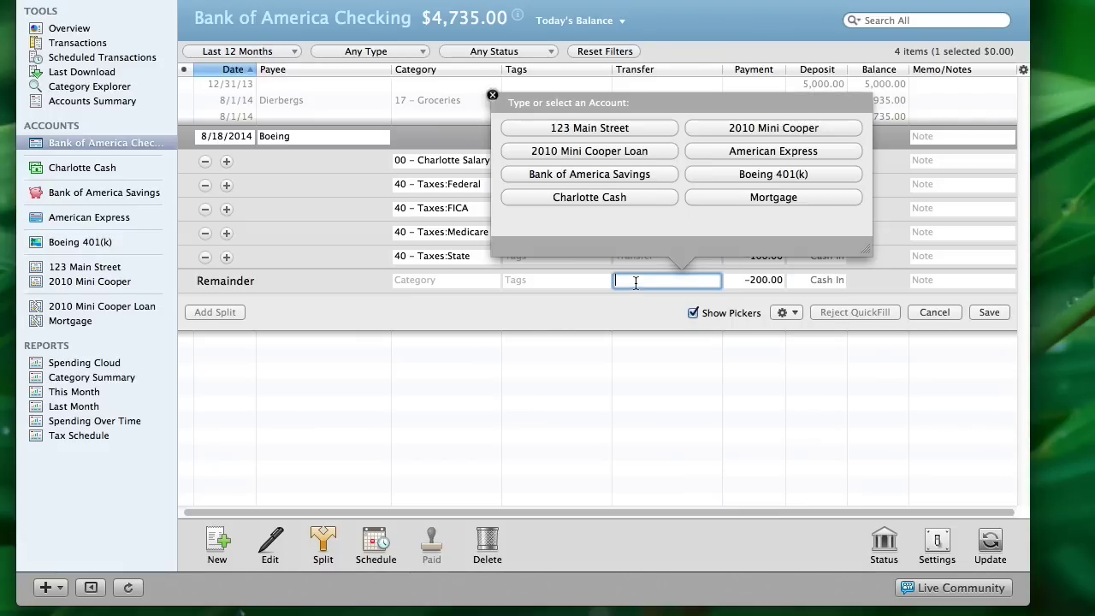
{"action": "left_click", "coordinate": [729, 172]}
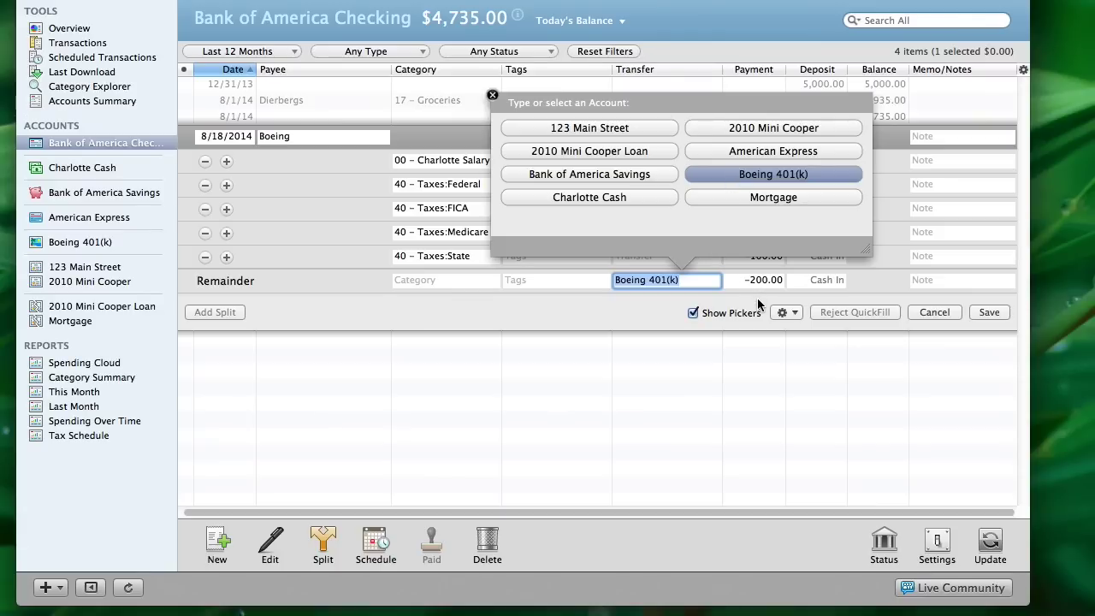
{"action": "left_click", "coordinate": [987, 316]}
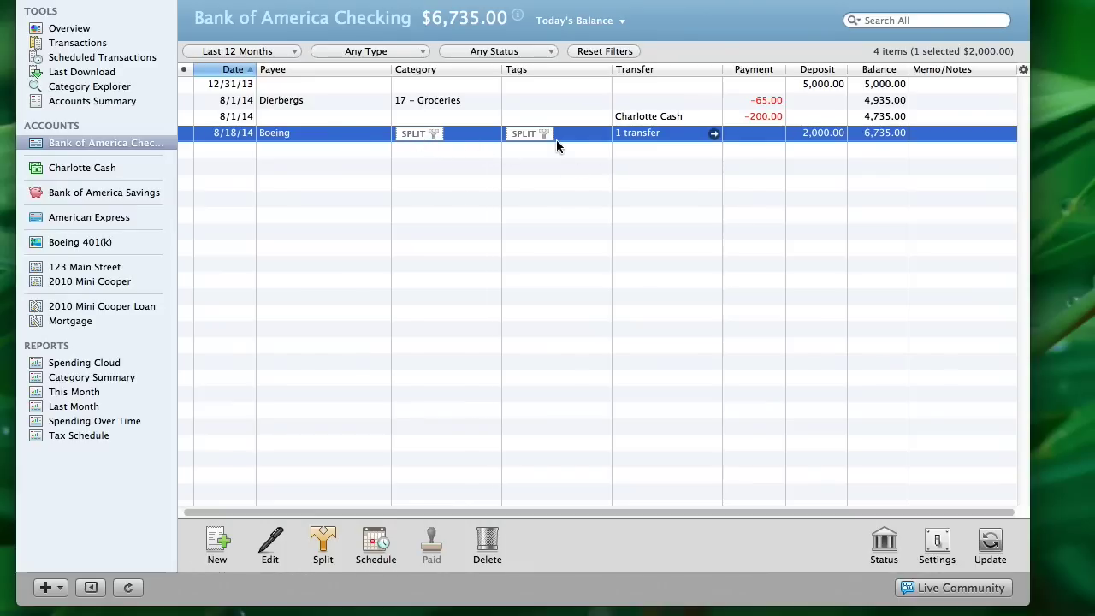
{"action": "double_click", "coordinate": [332, 135]}
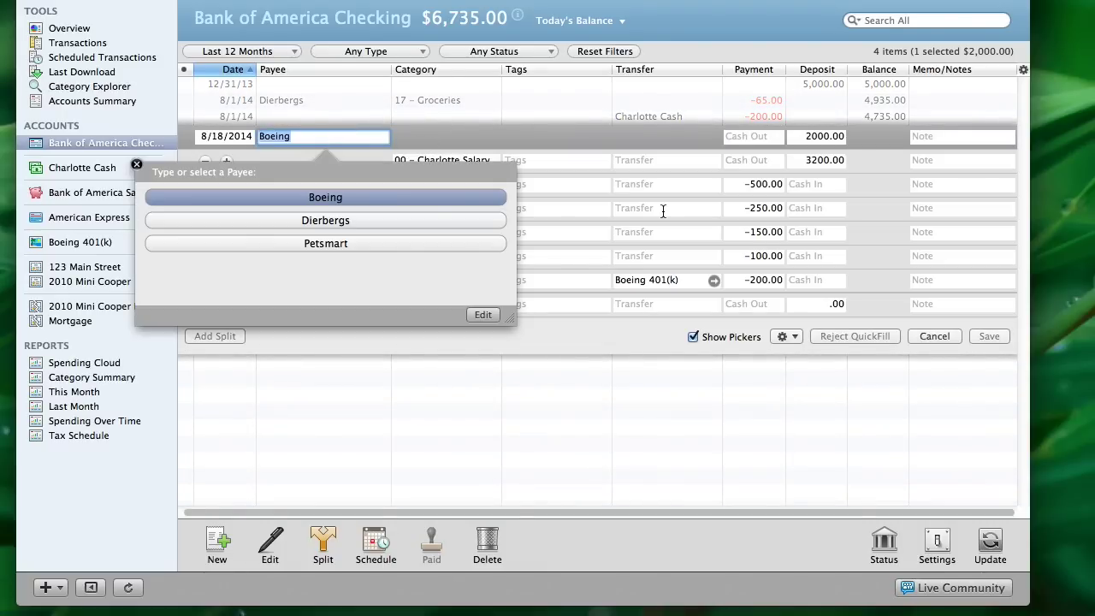
{"action": "left_click", "coordinate": [937, 337]}
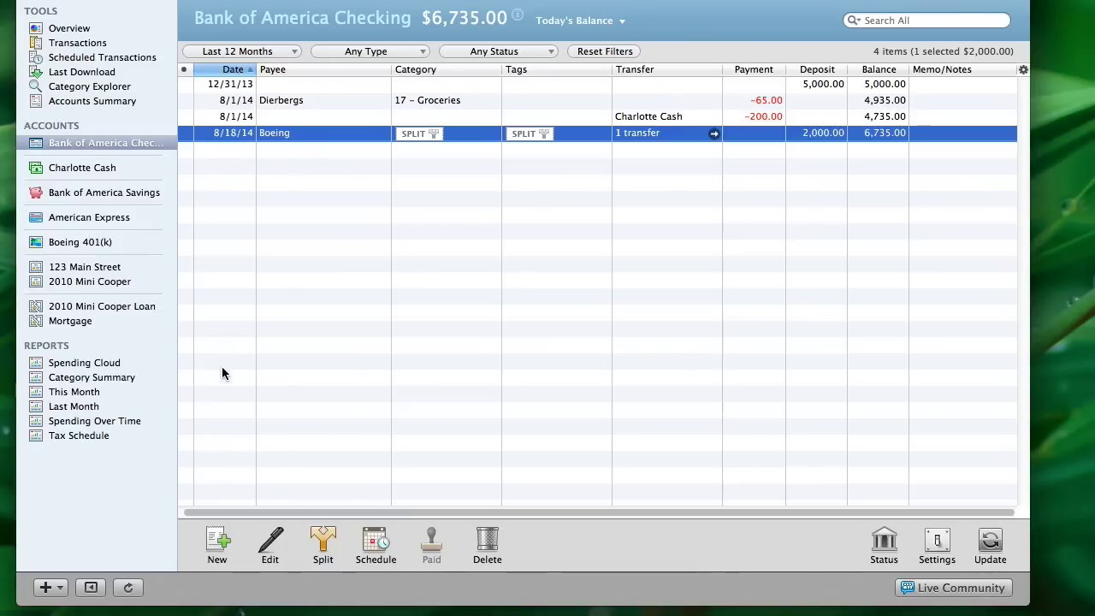
{"action": "left_click", "coordinate": [216, 540]}
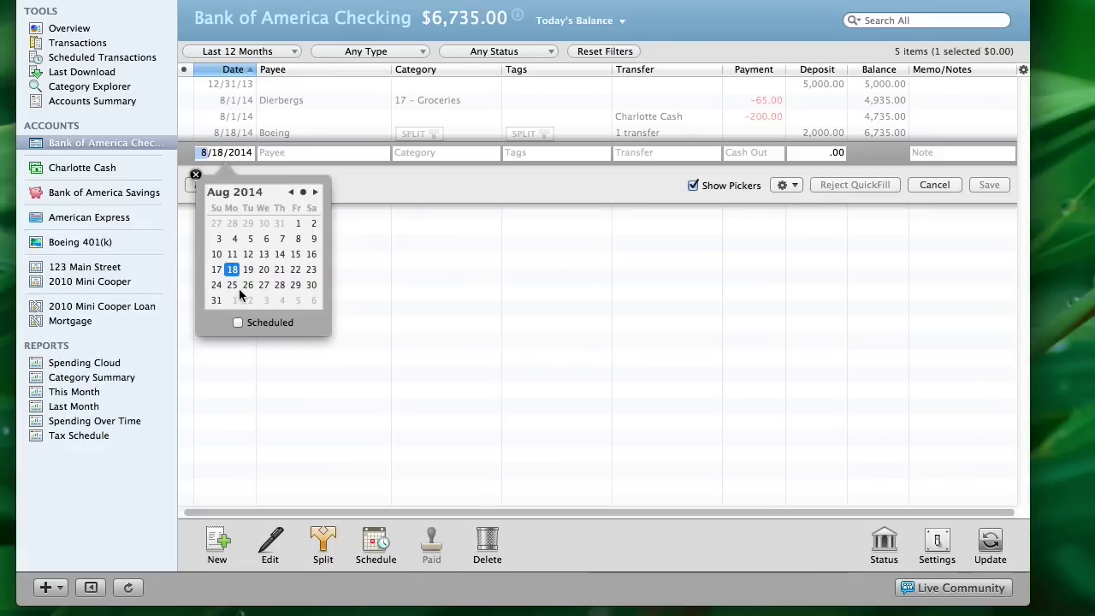
{"action": "left_click", "coordinate": [231, 286]}
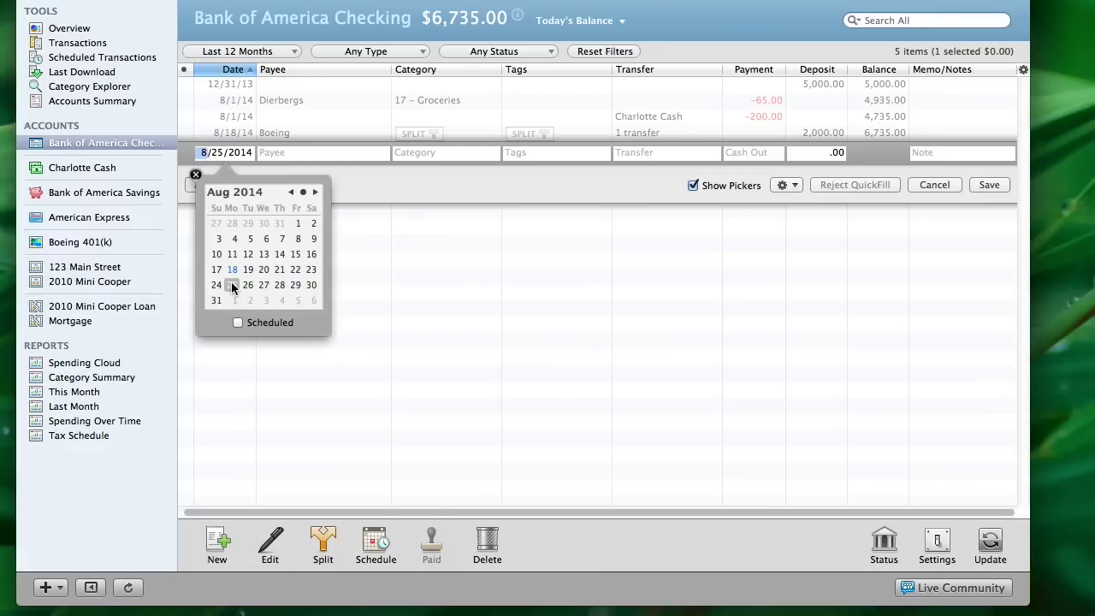
{"action": "key", "text": "Tab"}
{"action": "key", "text": "Tab"}
{"action": "key", "text": "Tab"}
{"action": "type", "text": "Boeing"}
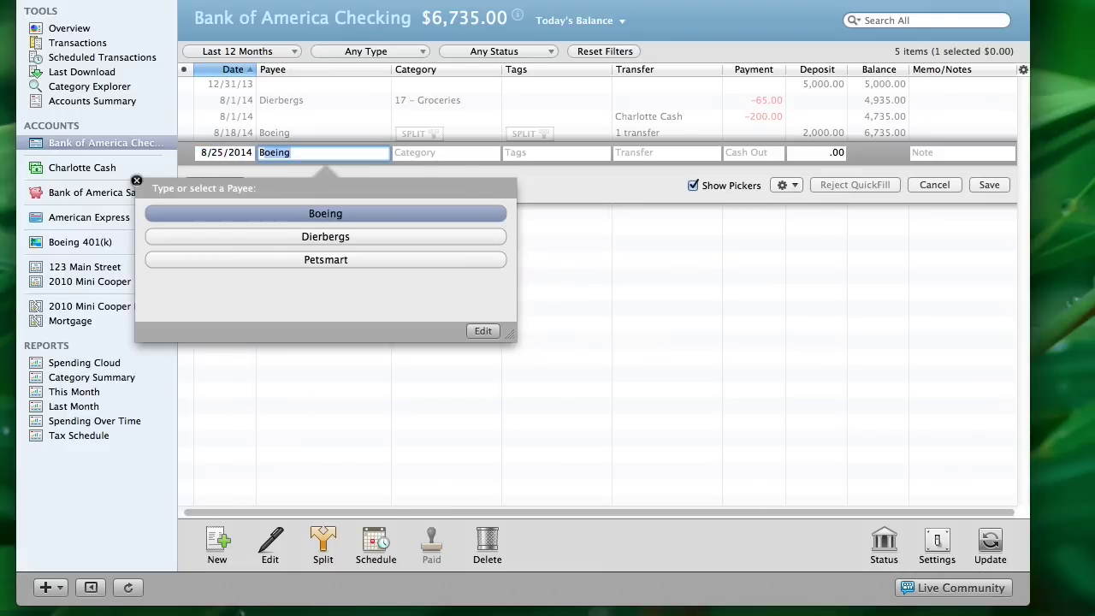
{"action": "key", "text": "Tab"}
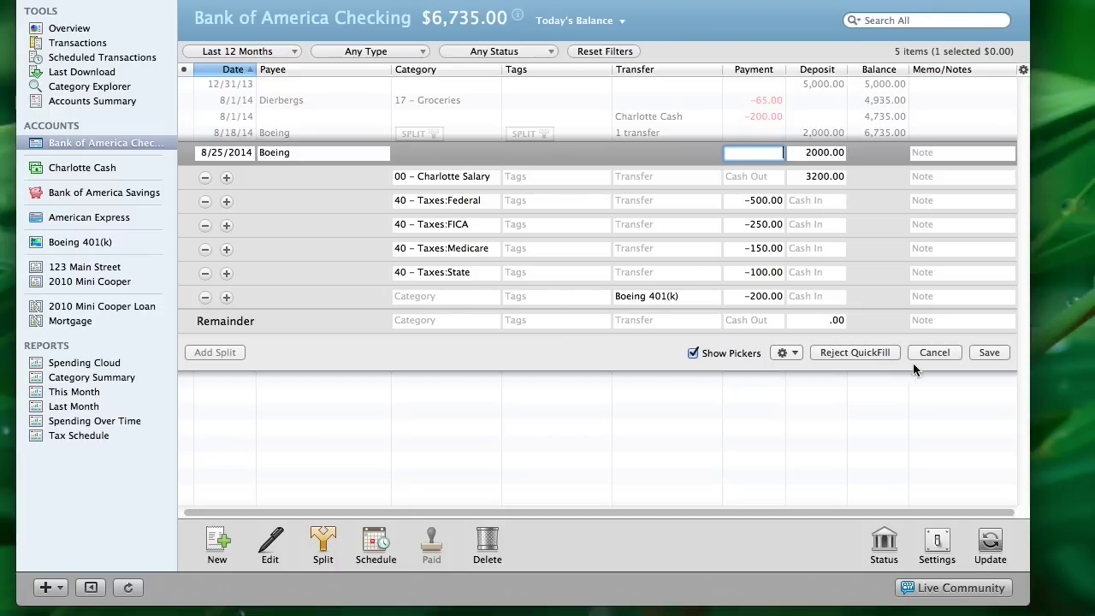
{"action": "left_click", "coordinate": [987, 352]}
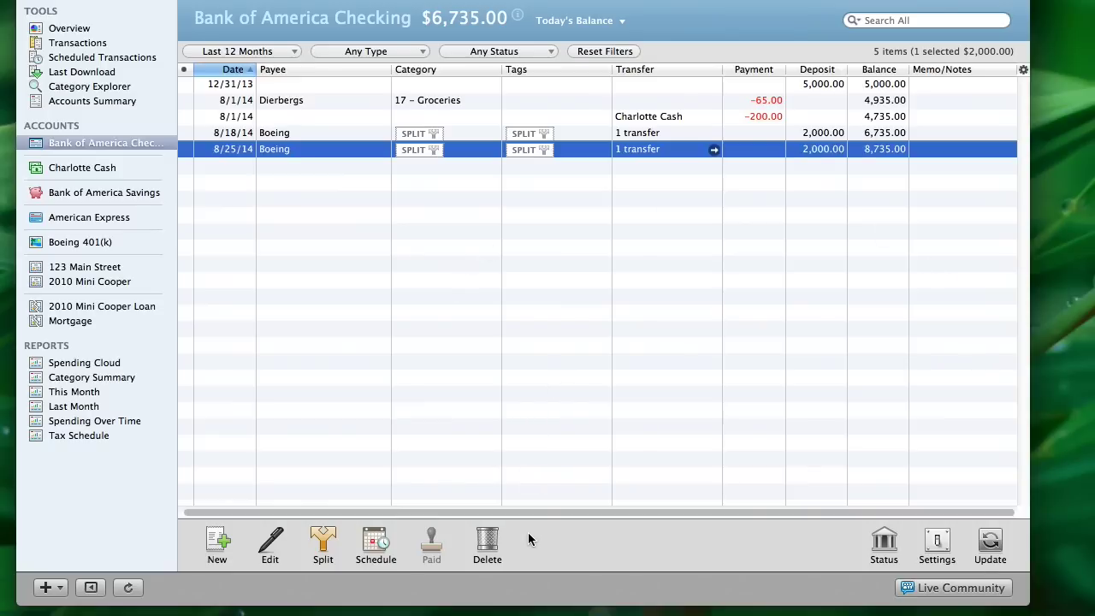
{"action": "left_click", "coordinate": [488, 540]}
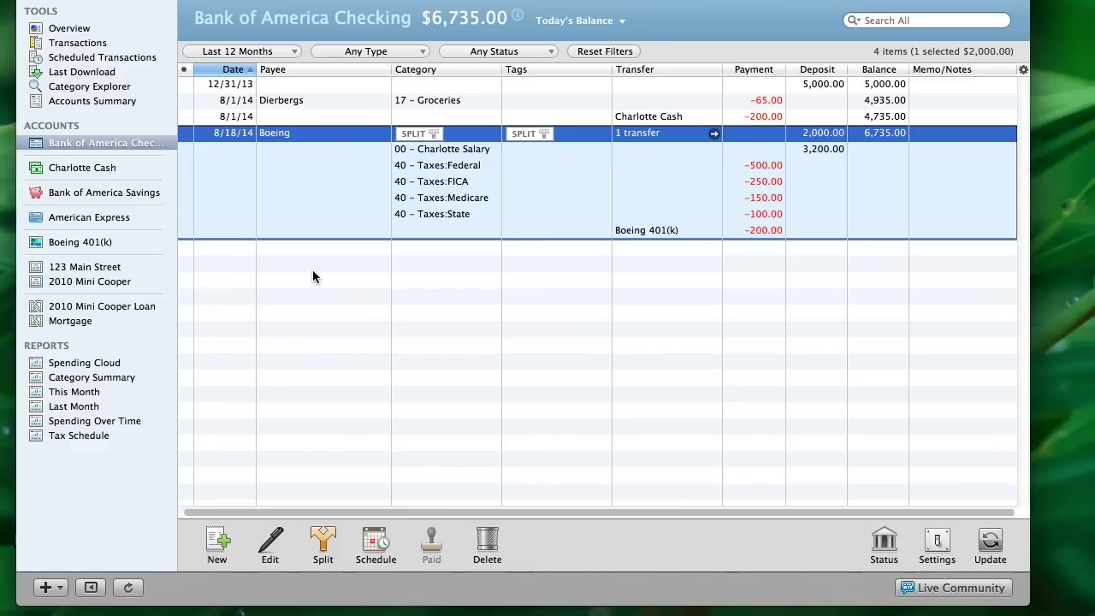
{"action": "left_click", "coordinate": [312, 103]}
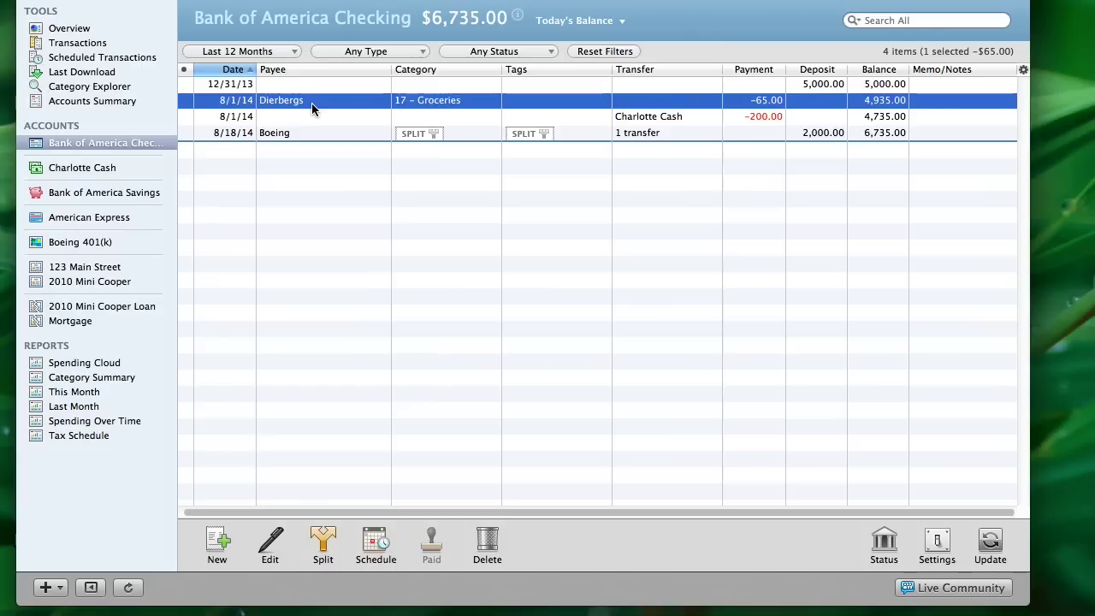
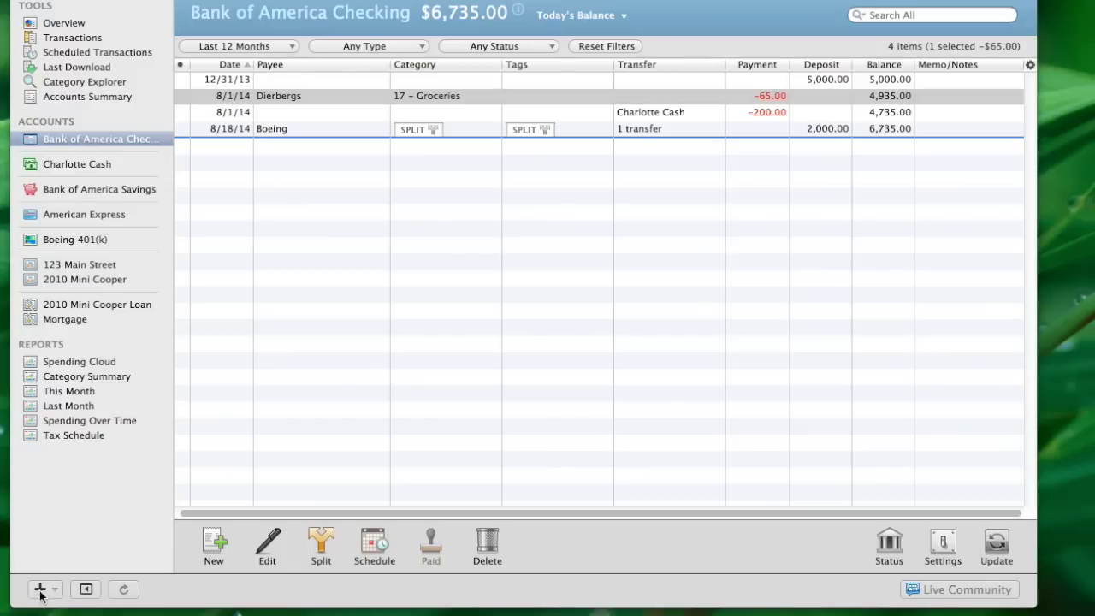
Add a new Checking account set up for manual tracking instead of bank download
{"action": "left_click", "coordinate": [40, 590]}
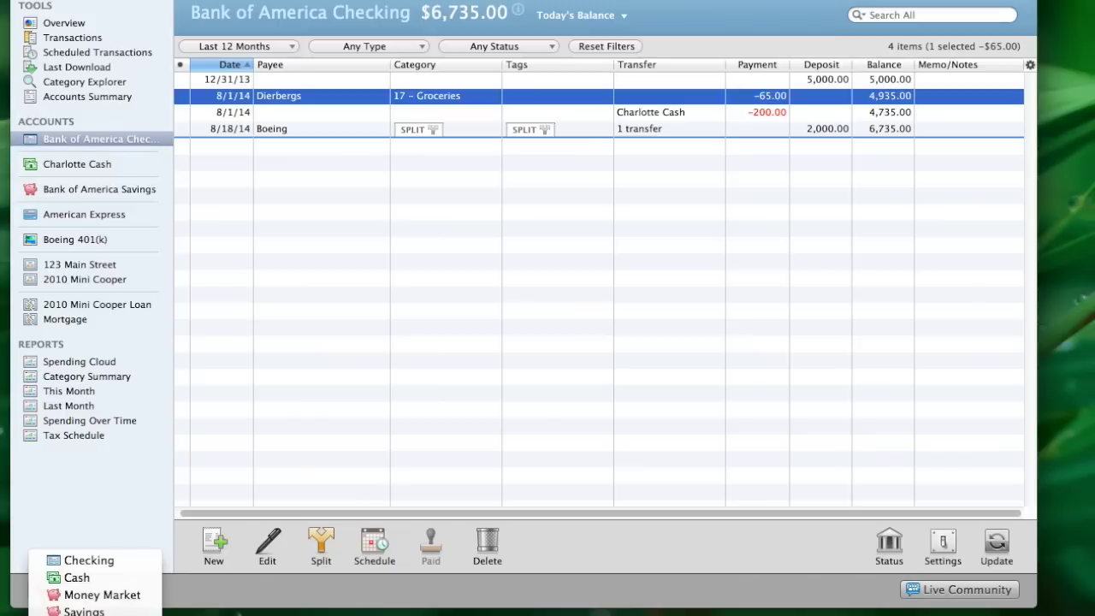
{"action": "left_click", "coordinate": [86, 563]}
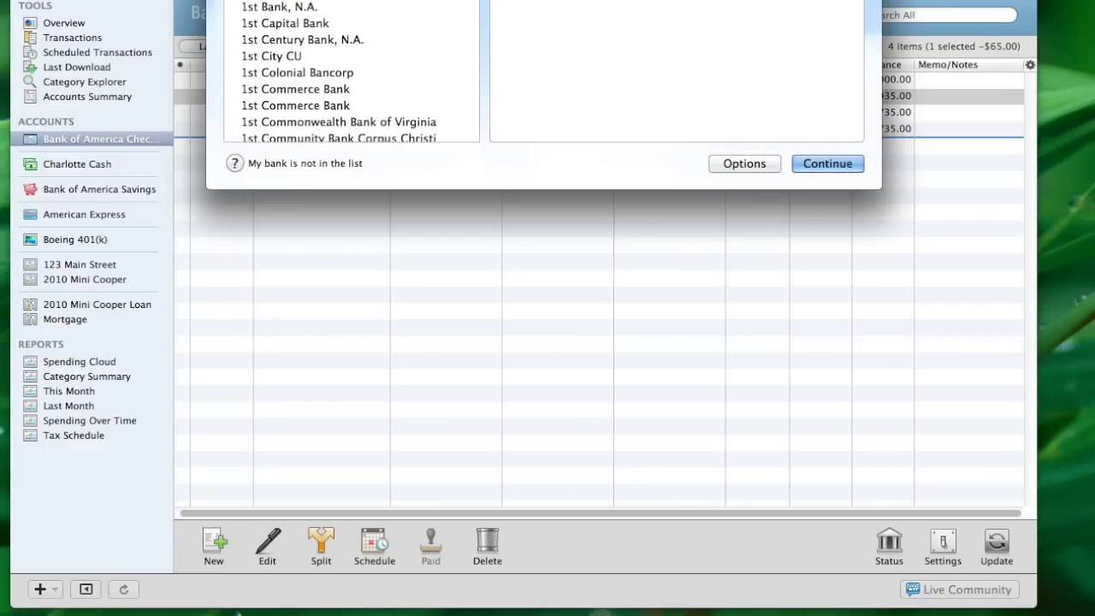
{"action": "left_click_drag", "start_coordinate": [468, 0], "coordinate": [483, 40]}
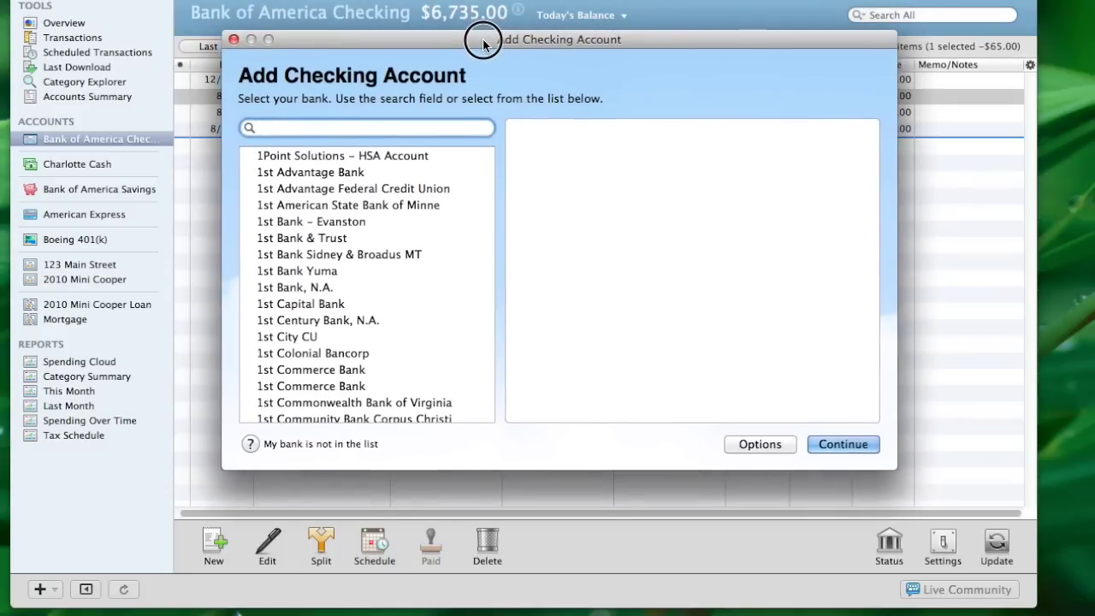
{"action": "left_click", "coordinate": [830, 445]}
{"action": "left_click", "coordinate": [830, 446]}
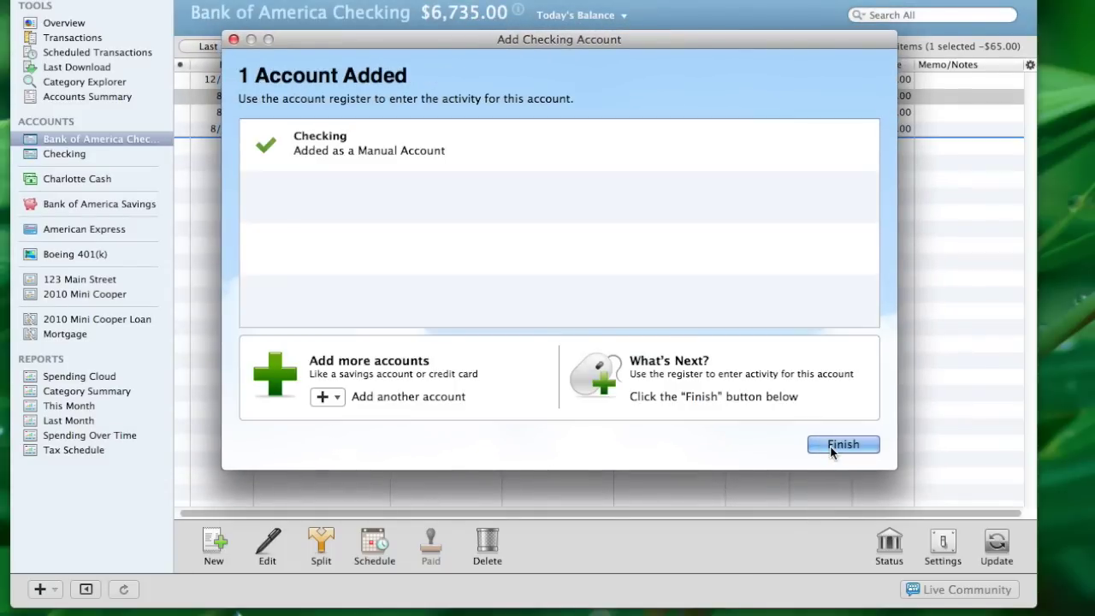
{"action": "left_click", "coordinate": [830, 446]}
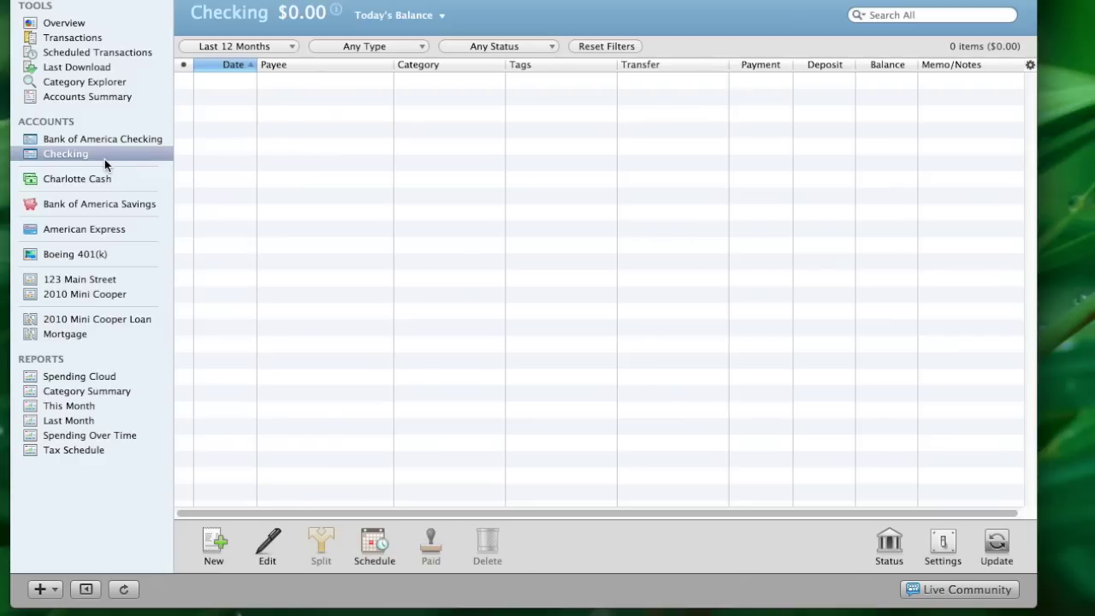
Rename the new Checking account to 'Mortgage Escrow Account', then return to Bank of America Checking
{"action": "left_click", "coordinate": [106, 162]}
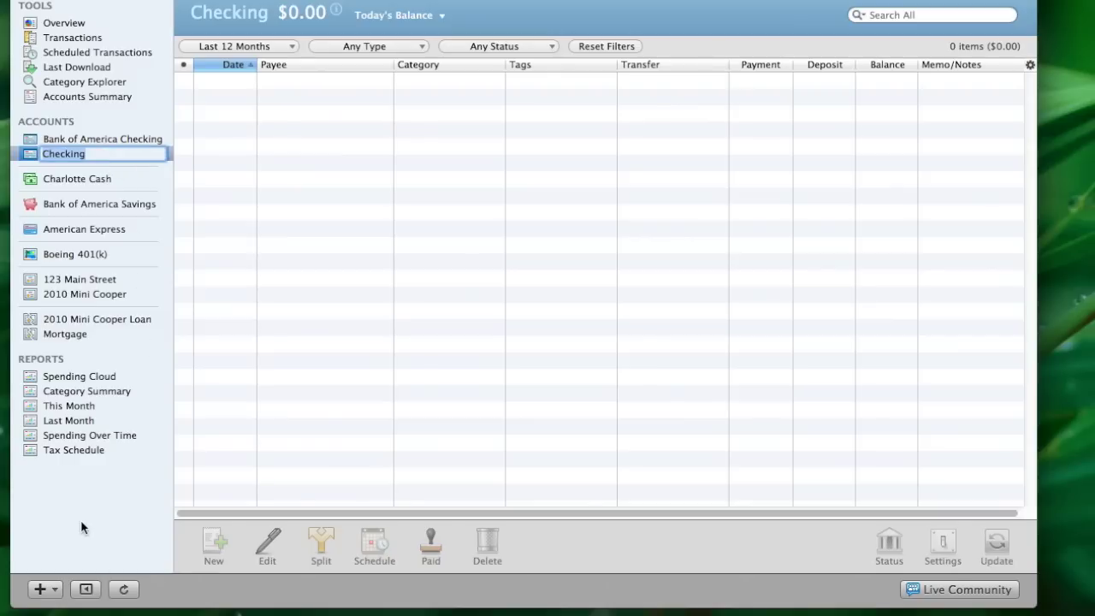
{"action": "type", "text": "Mortgage Escrow "}
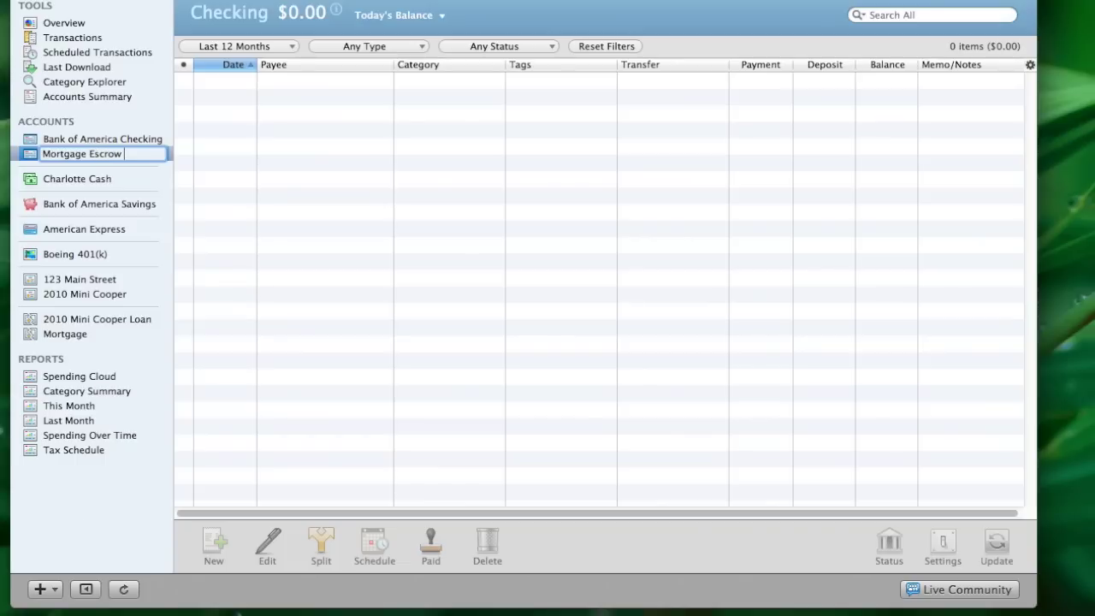
{"action": "type", "text": "Account"}
{"action": "key", "text": "Return"}
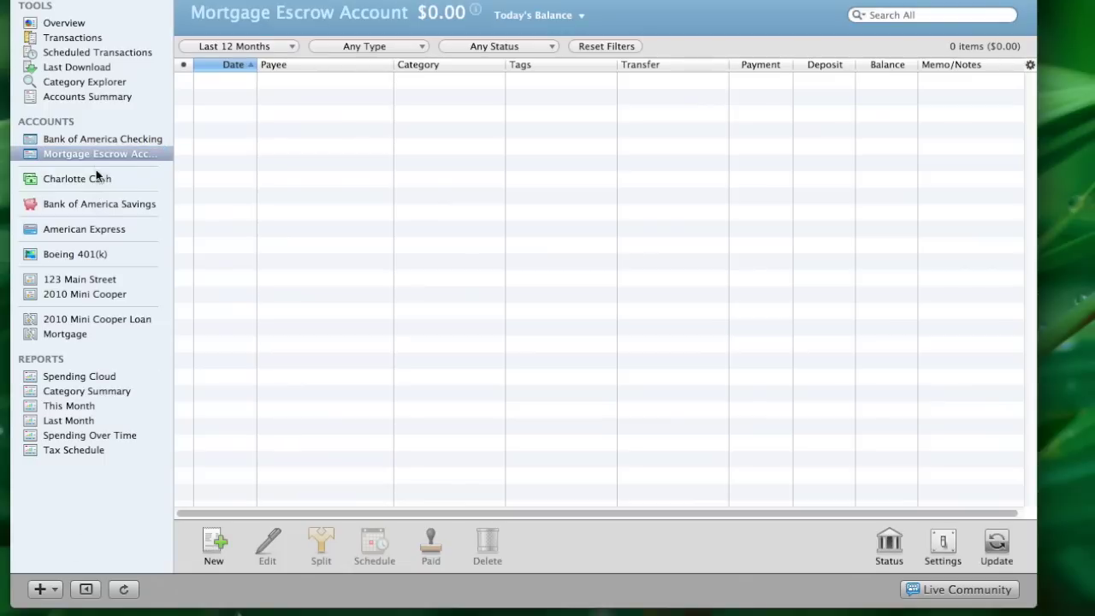
{"action": "left_click", "coordinate": [94, 141]}
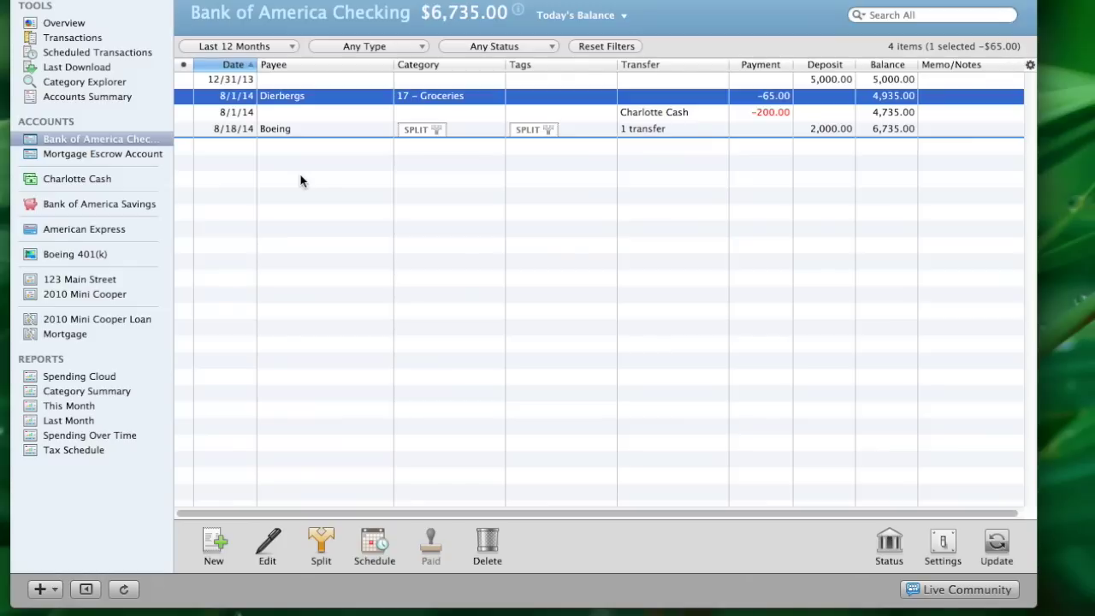
Enter a new 8/20/2014 transaction to payee Bank of America with a 1000 payment
{"action": "left_click", "coordinate": [213, 544]}
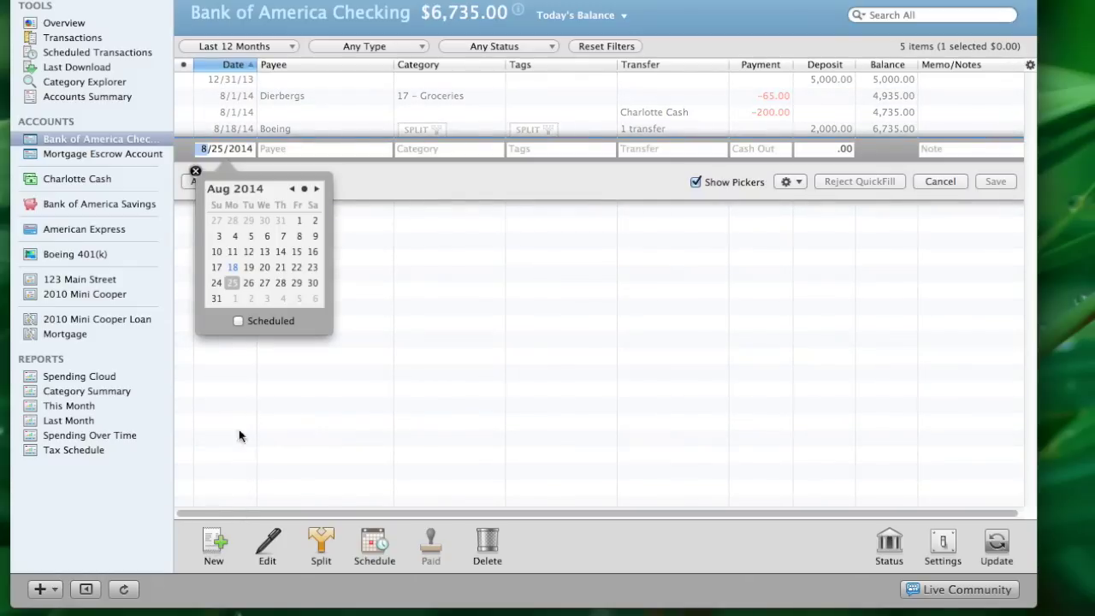
{"action": "left_click", "coordinate": [264, 267]}
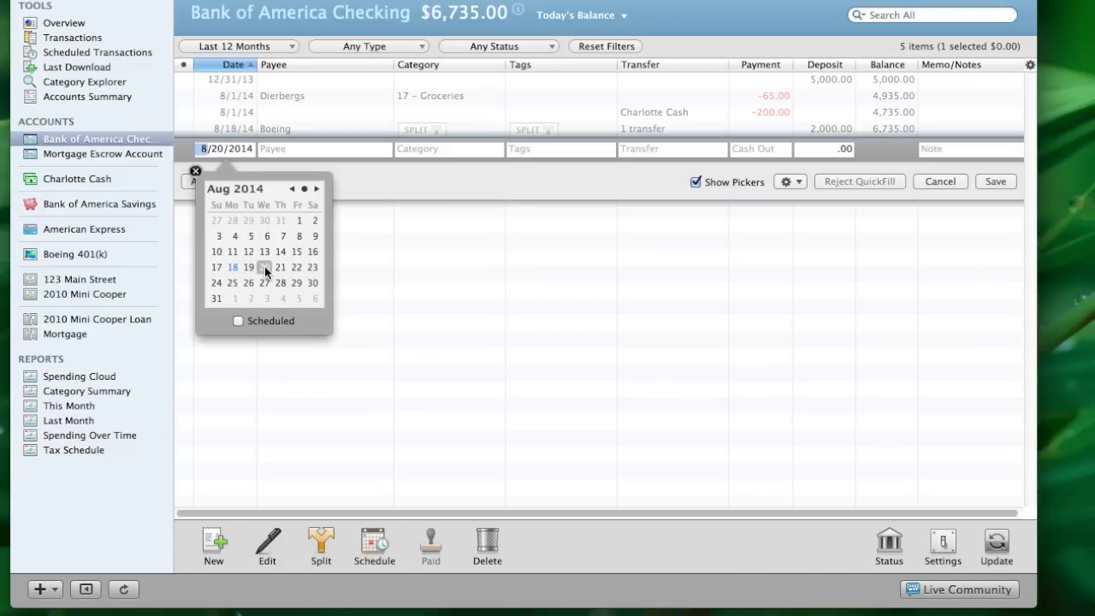
{"action": "key", "text": "Tab"}
{"action": "key", "text": "Tab"}
{"action": "key", "text": "Tab"}
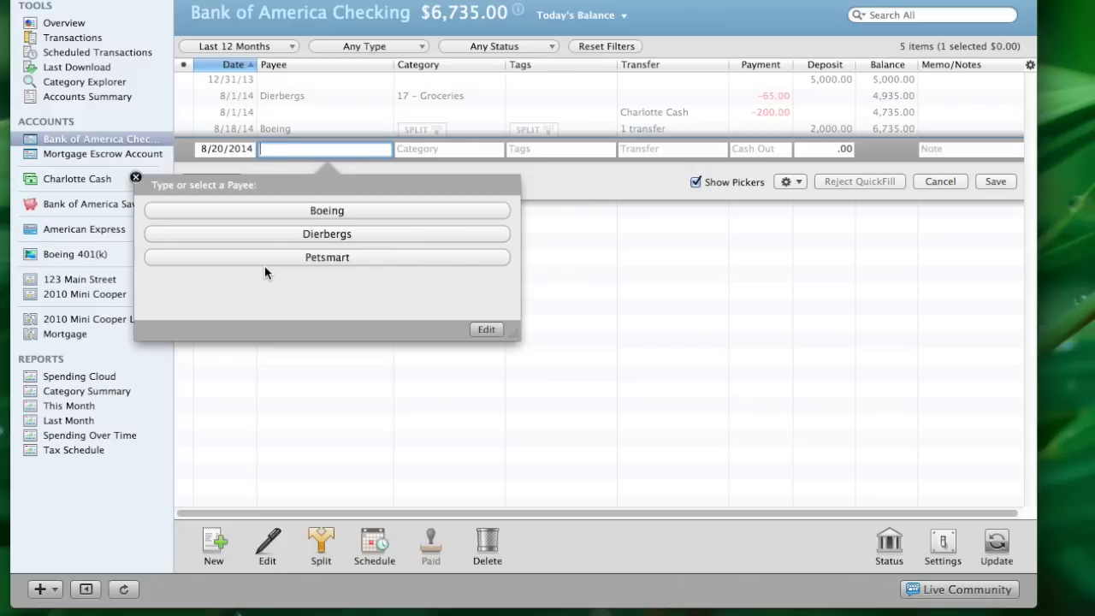
{"action": "type", "text": "Bank of America"}
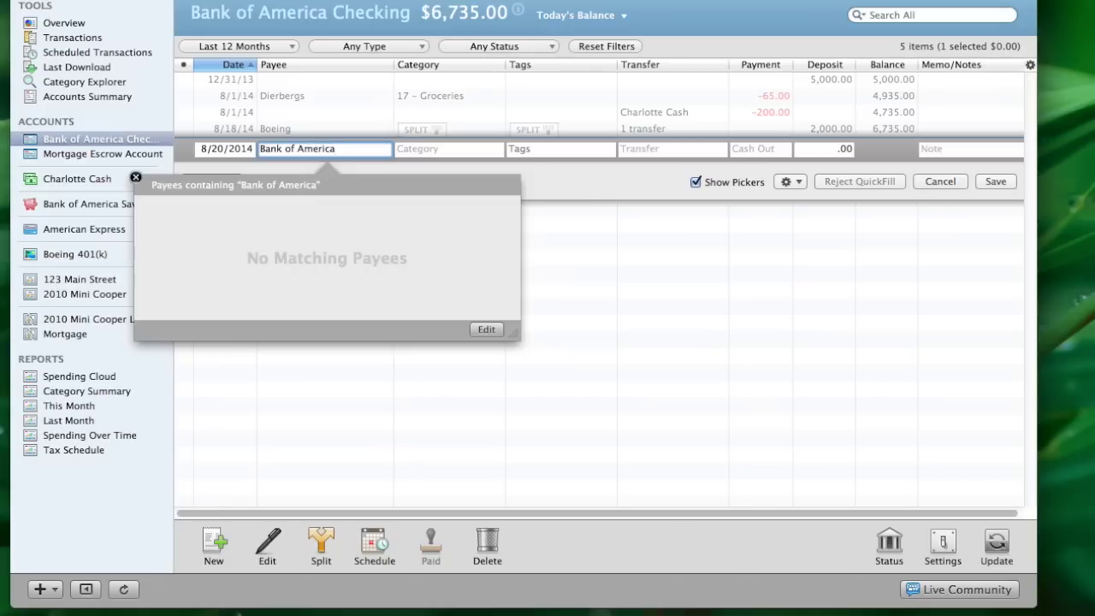
{"action": "key", "text": "Tab"}
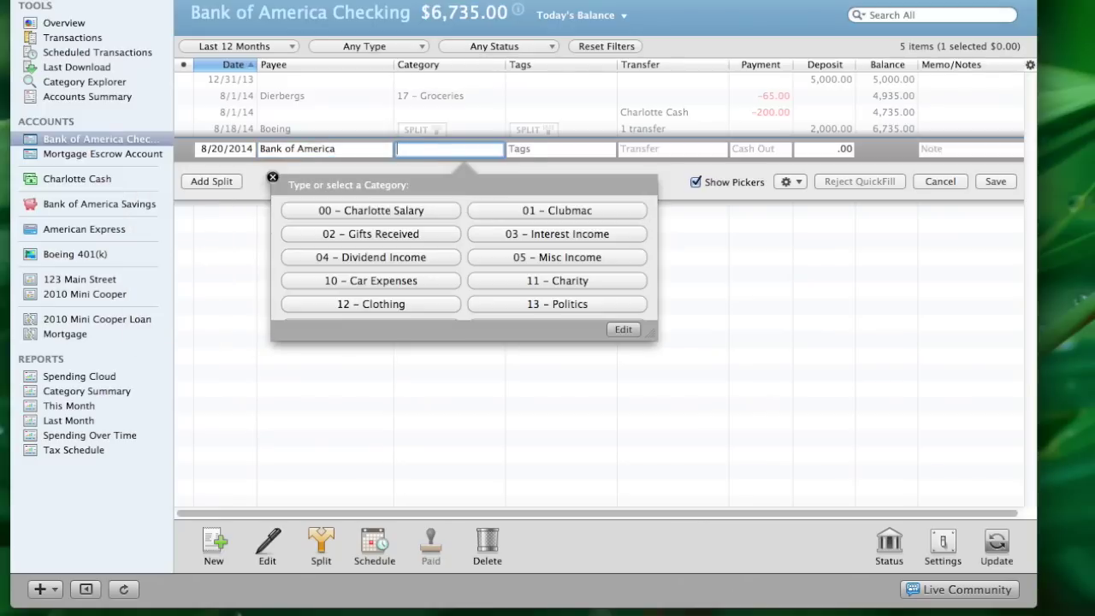
{"action": "key", "text": "Tab"}
{"action": "key", "text": "Tab"}
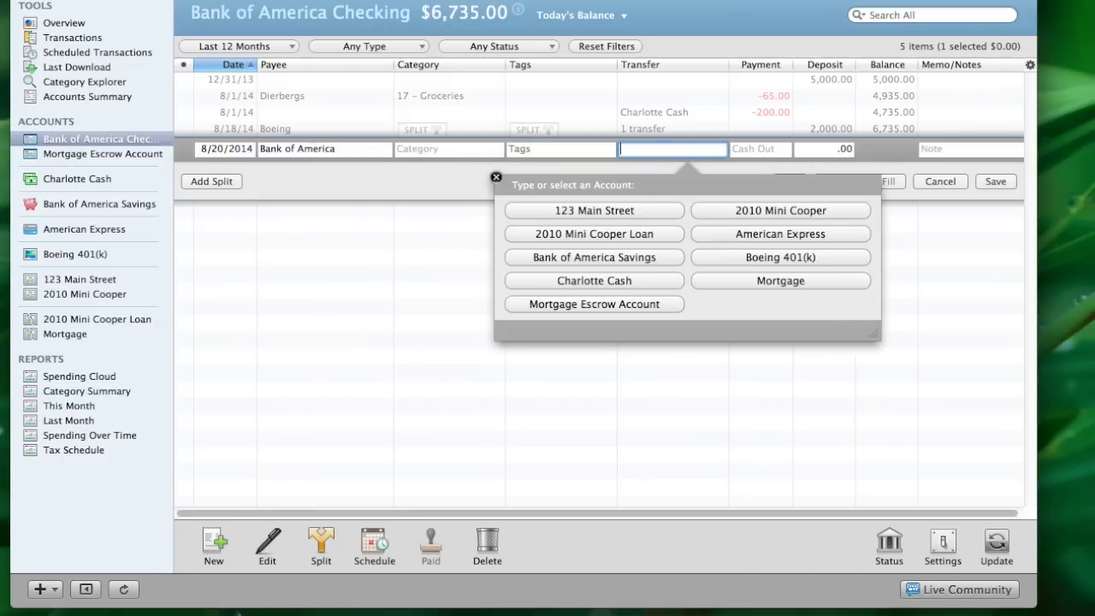
{"action": "key", "text": "Tab"}
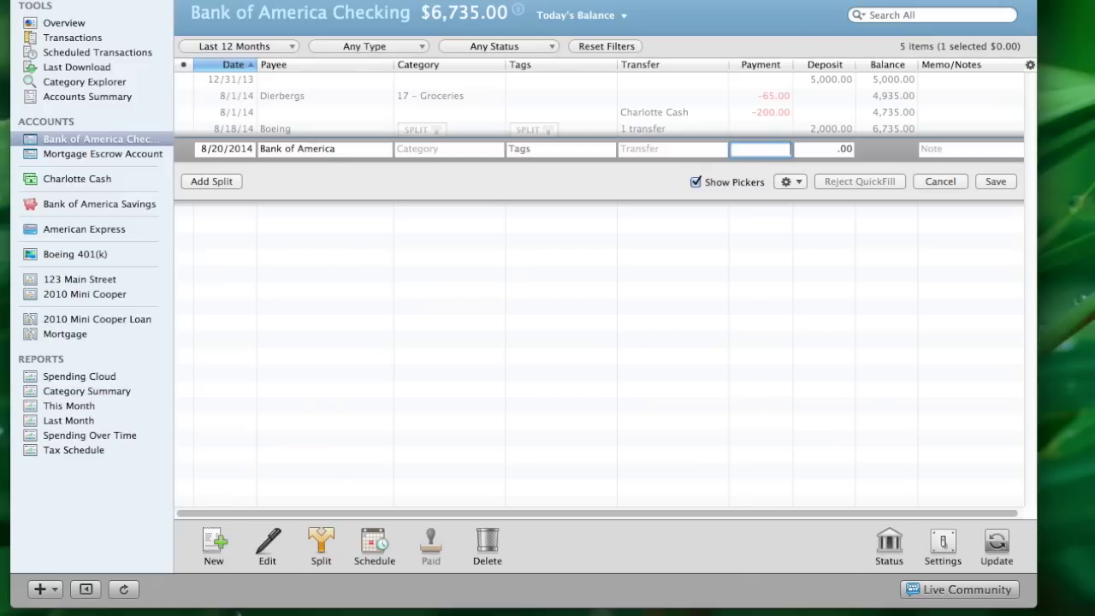
{"action": "type", "text": "1000"}
Split the 1000 payment, assigning 750.00 to 31 – Interest Expense
{"action": "left_click", "coordinate": [211, 181]}
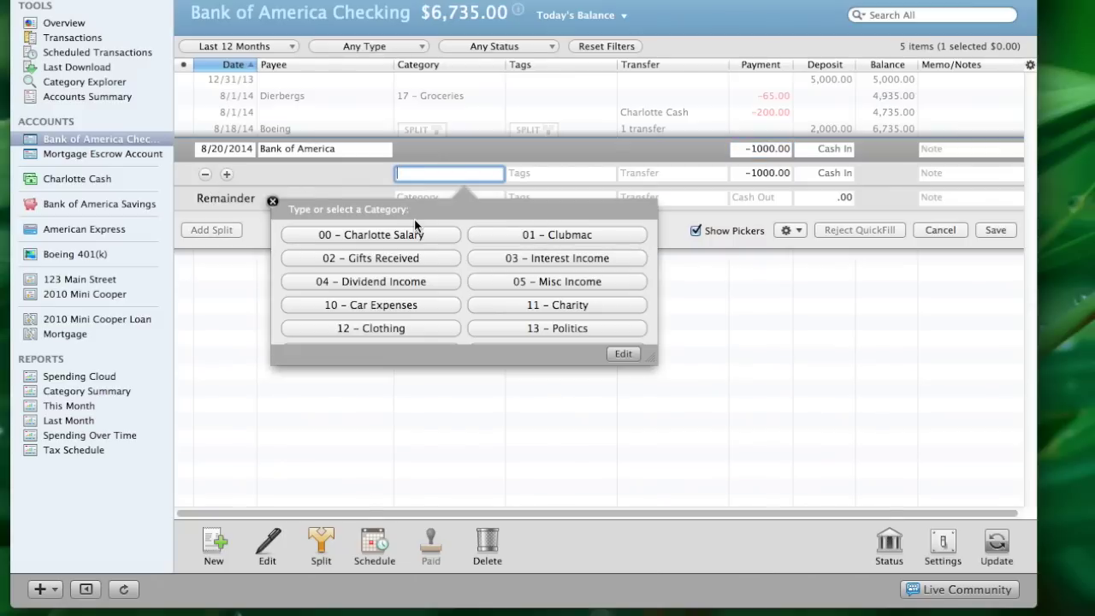
{"action": "scroll", "coordinate": [461, 300], "scroll_direction": "down", "scroll_amount": 10}
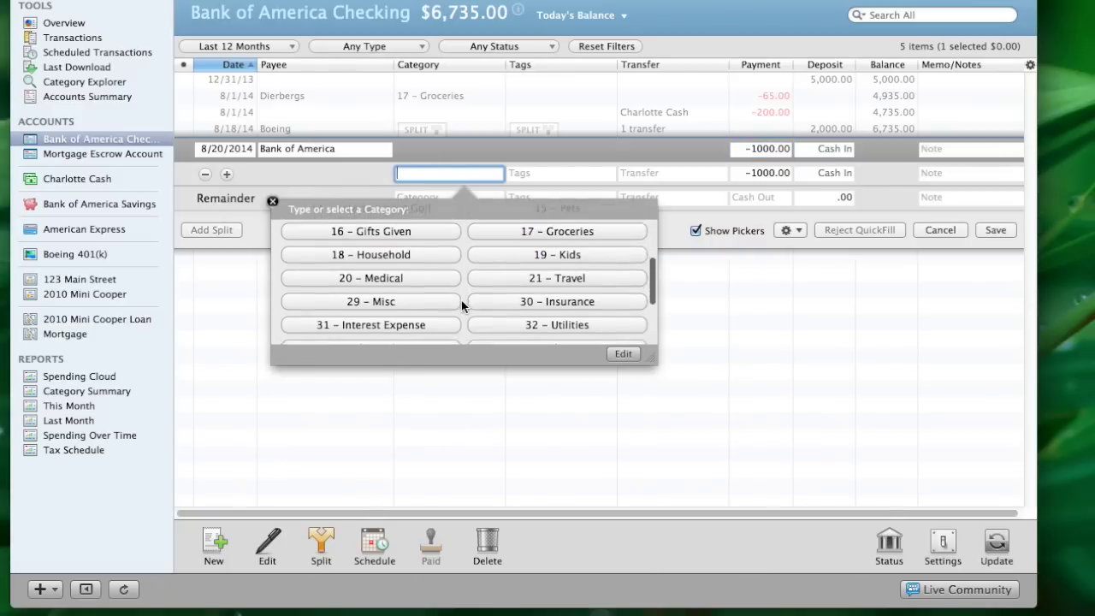
{"action": "scroll", "coordinate": [461, 301], "scroll_direction": "up", "scroll_amount": 2}
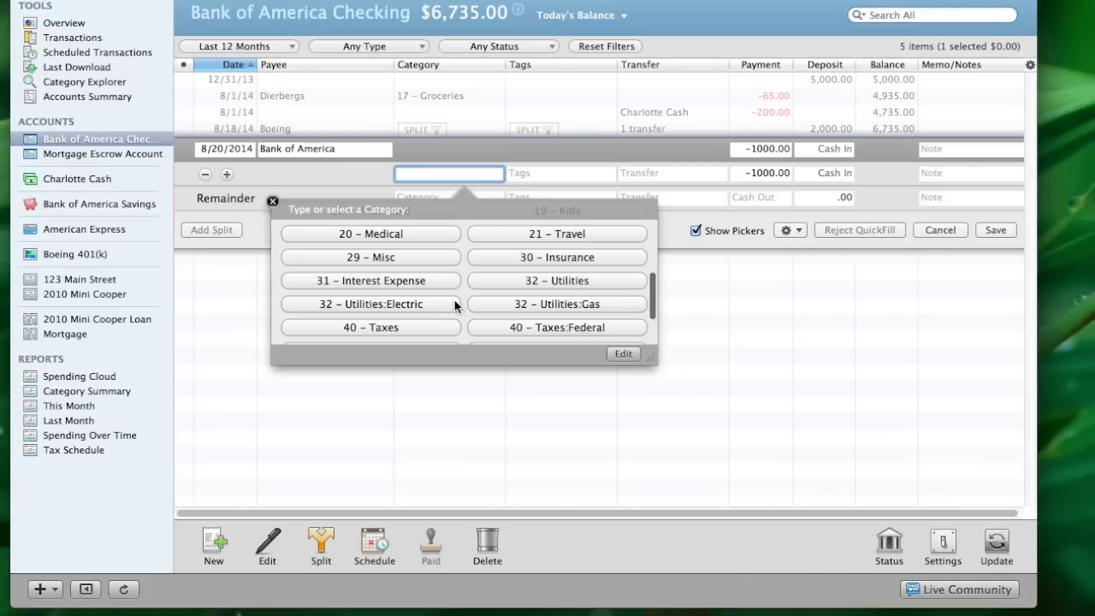
{"action": "left_click", "coordinate": [392, 282]}
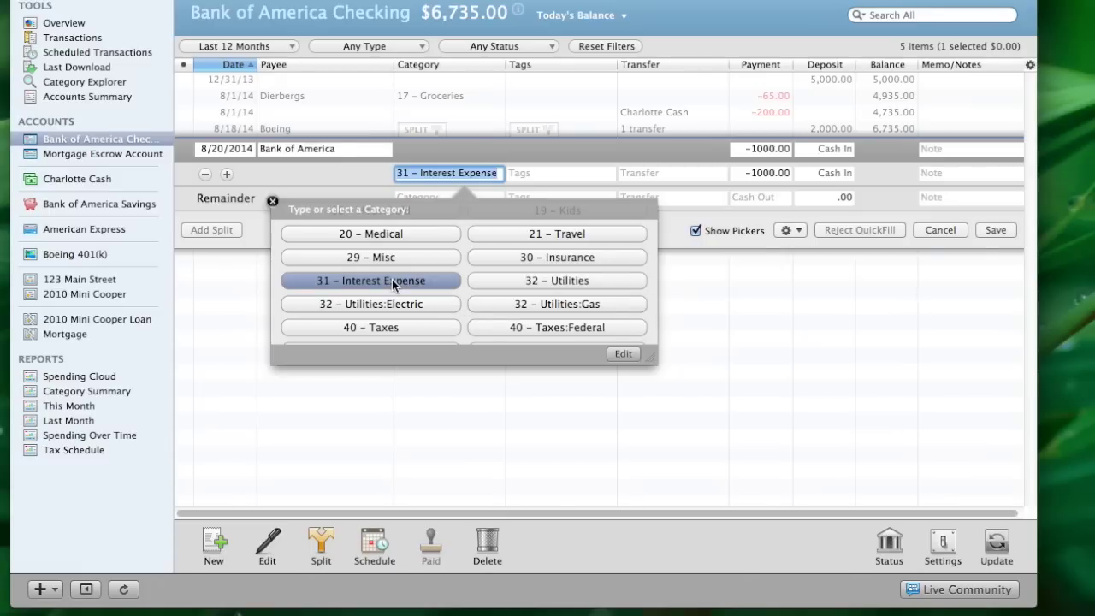
{"action": "key", "text": "Tab"}
{"action": "key", "text": "Tab"}
{"action": "key", "text": "Tab"}
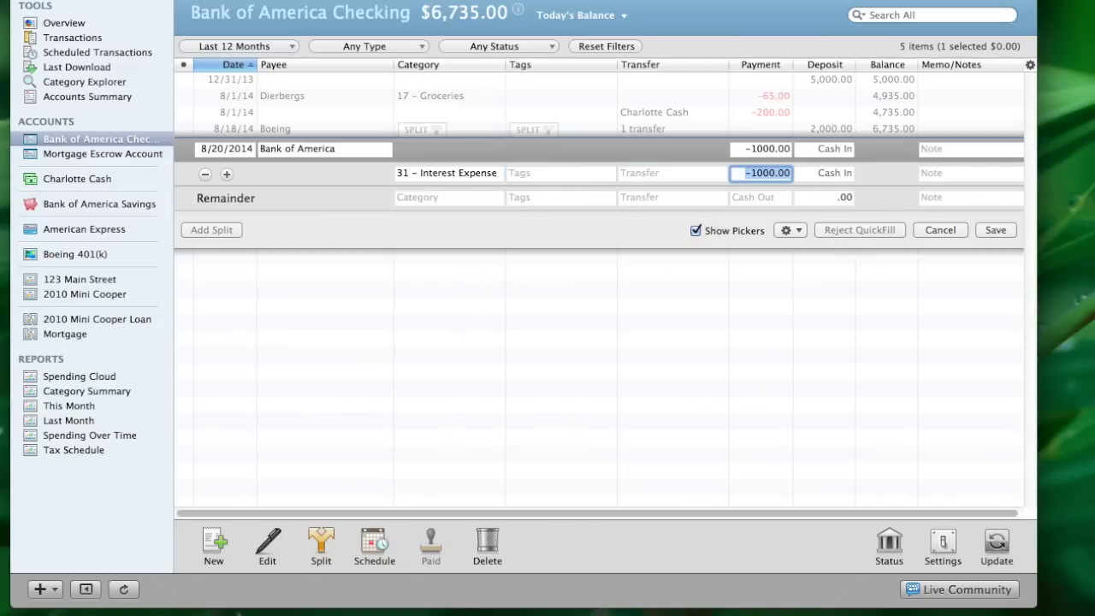
{"action": "type", "text": "750.00"}
{"action": "key", "text": "Tab"}
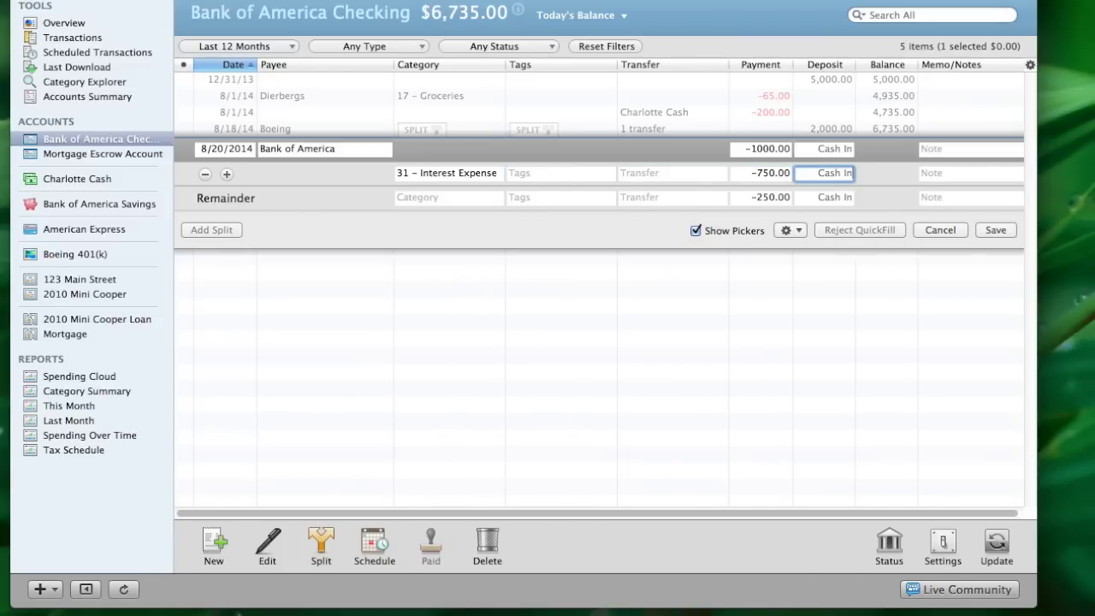
Transfer 150.00 to Mortgage and the last 100 to Mortgage Escrow Account, then save
{"action": "left_click", "coordinate": [423, 198]}
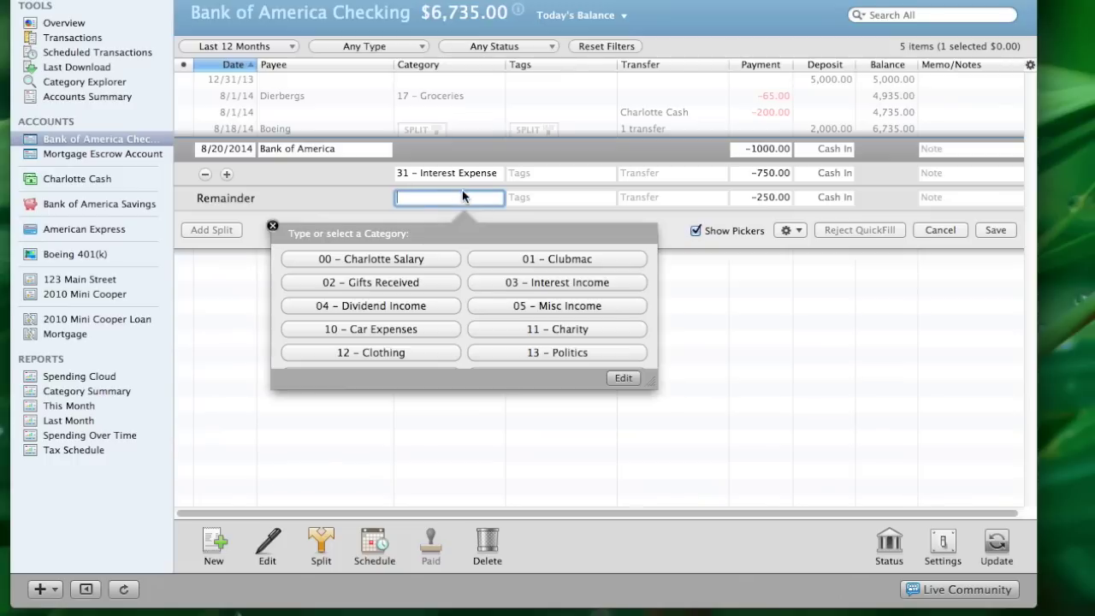
{"action": "left_click", "coordinate": [658, 197]}
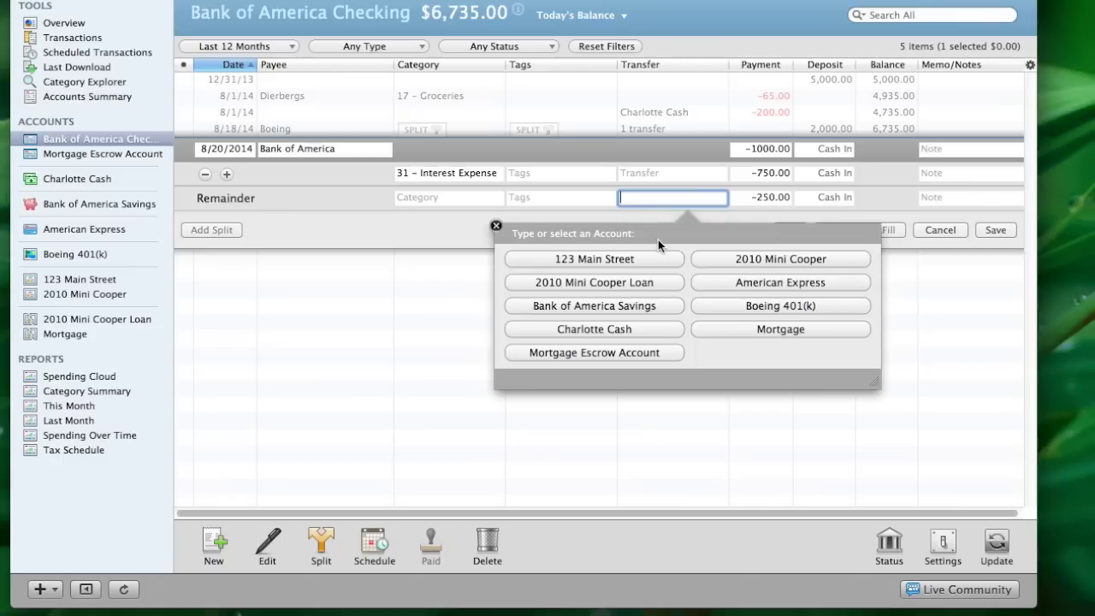
{"action": "left_click", "coordinate": [717, 333]}
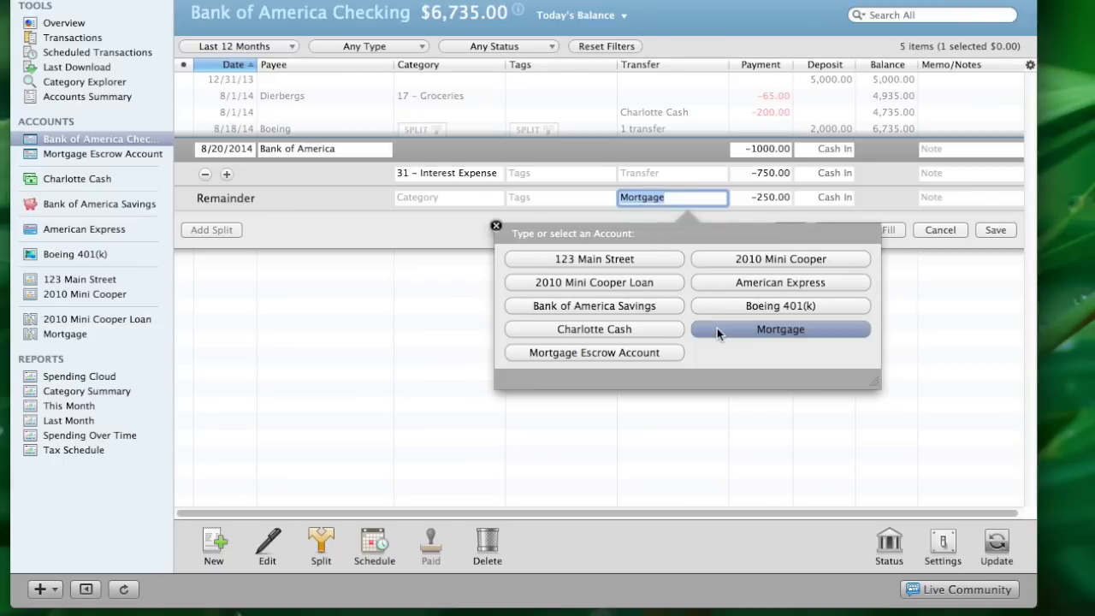
{"action": "key", "text": "Tab"}
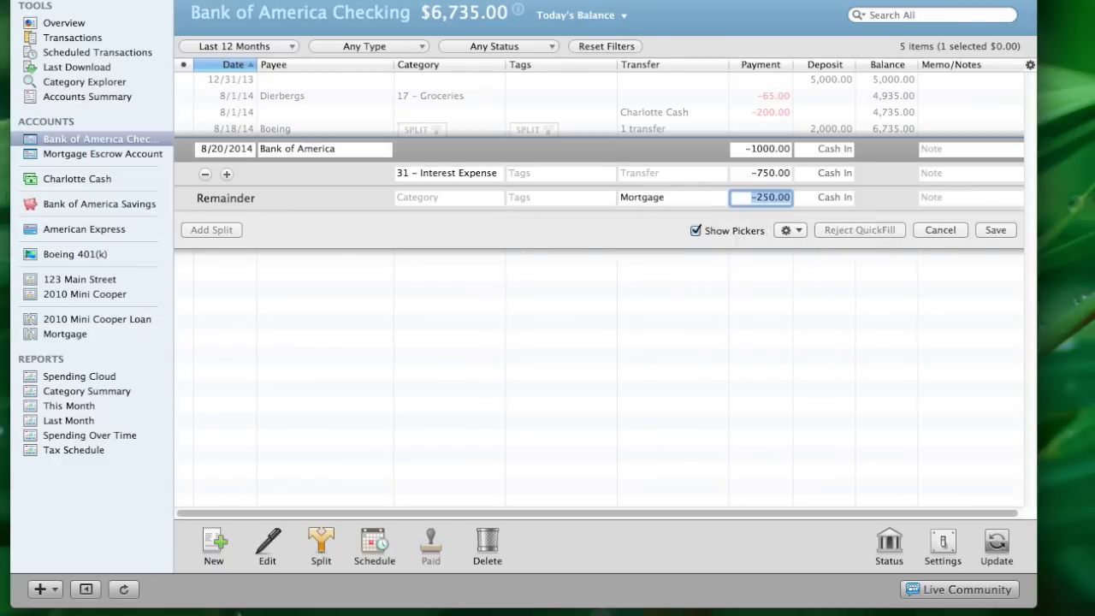
{"action": "type", "text": "150.00"}
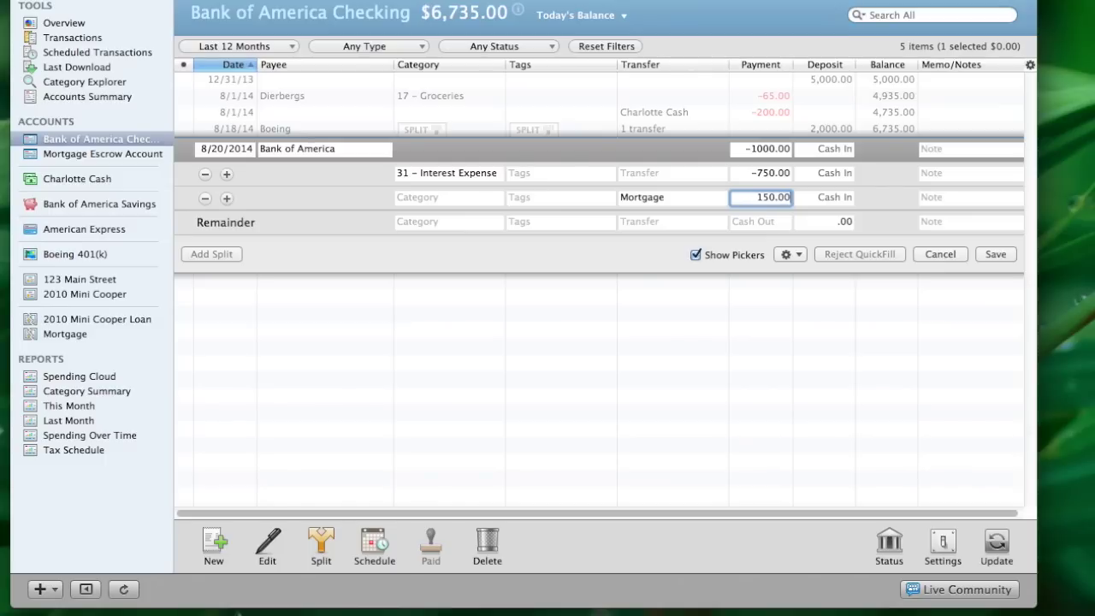
{"action": "key", "text": "Tab"}
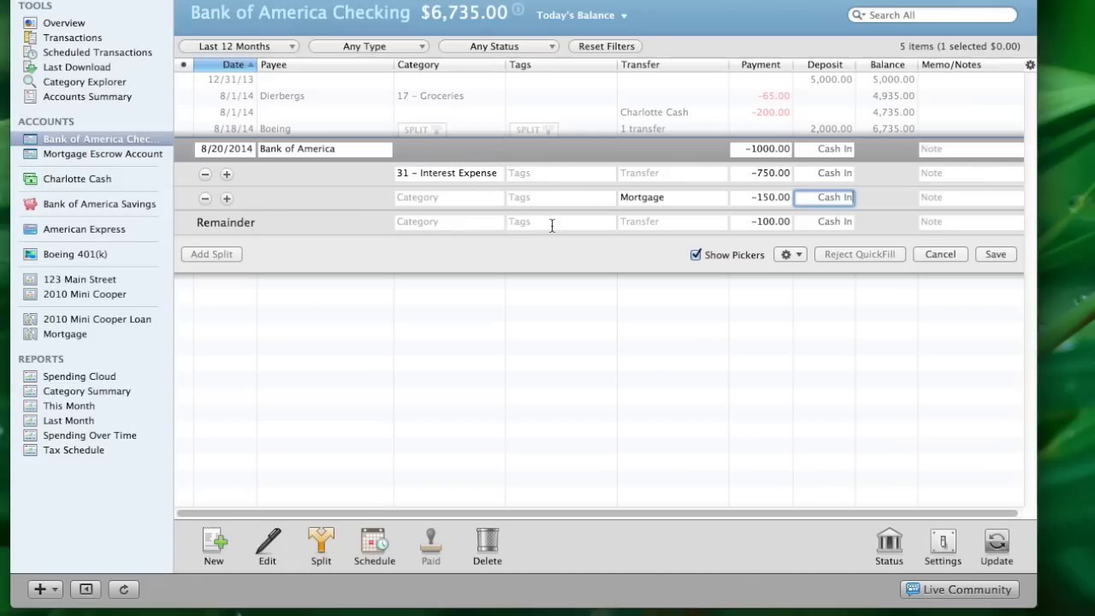
{"action": "left_click", "coordinate": [645, 224]}
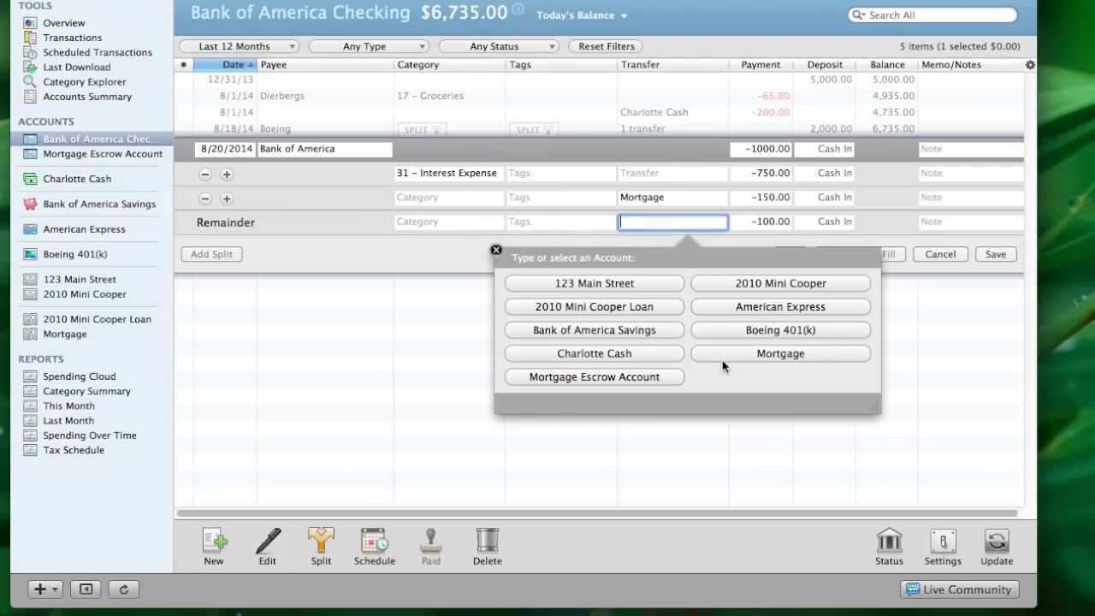
{"action": "left_click", "coordinate": [648, 379]}
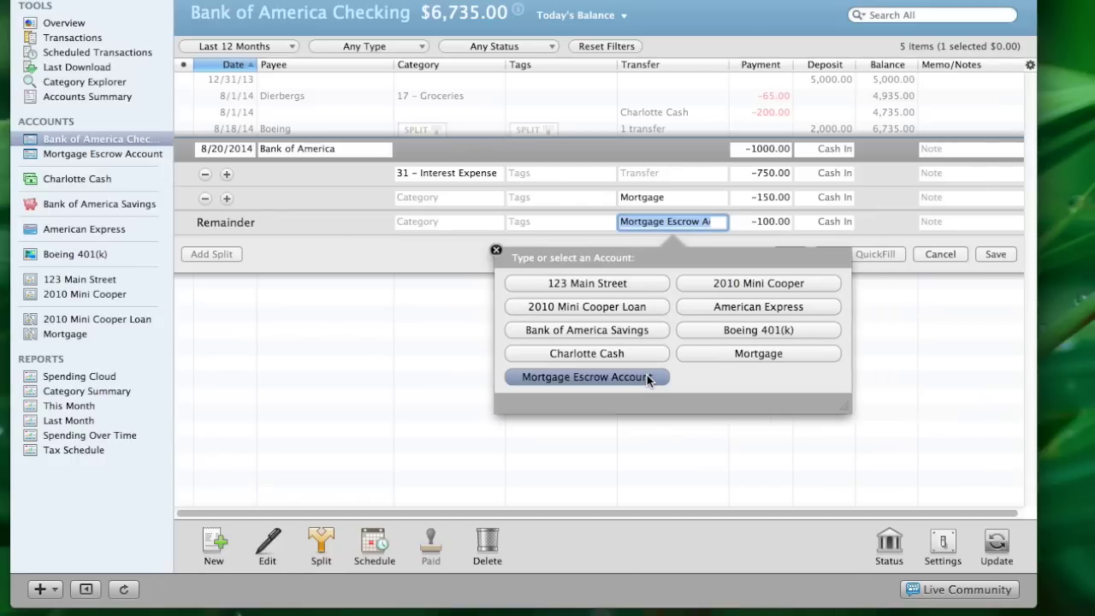
{"action": "left_click", "coordinate": [1006, 253]}
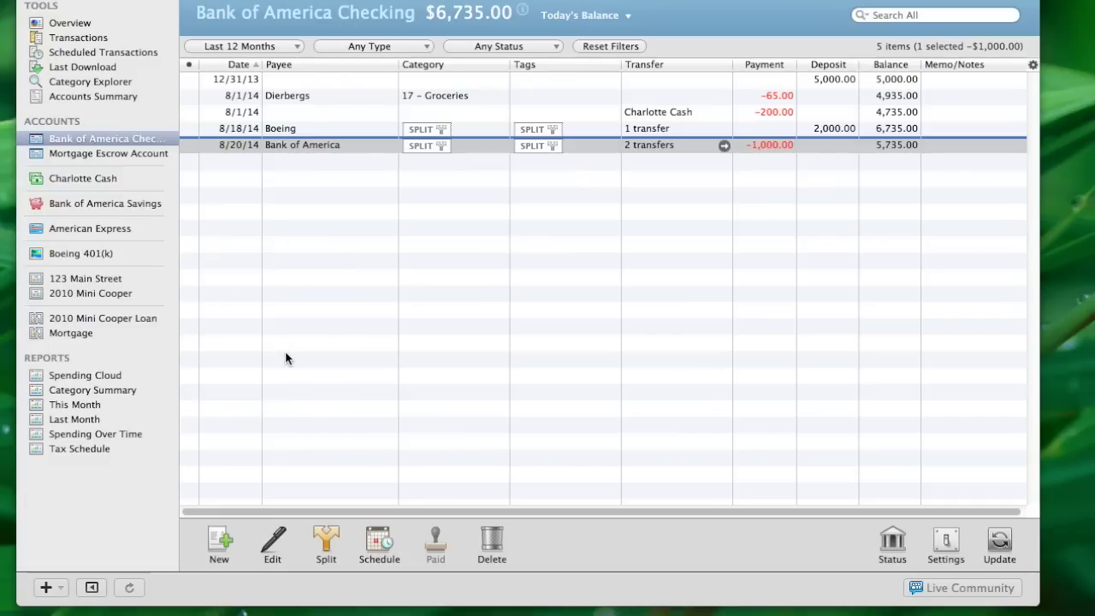
Enter a new 8/22/2014 payment of 500 to payee BMW
{"action": "left_click", "coordinate": [218, 540]}
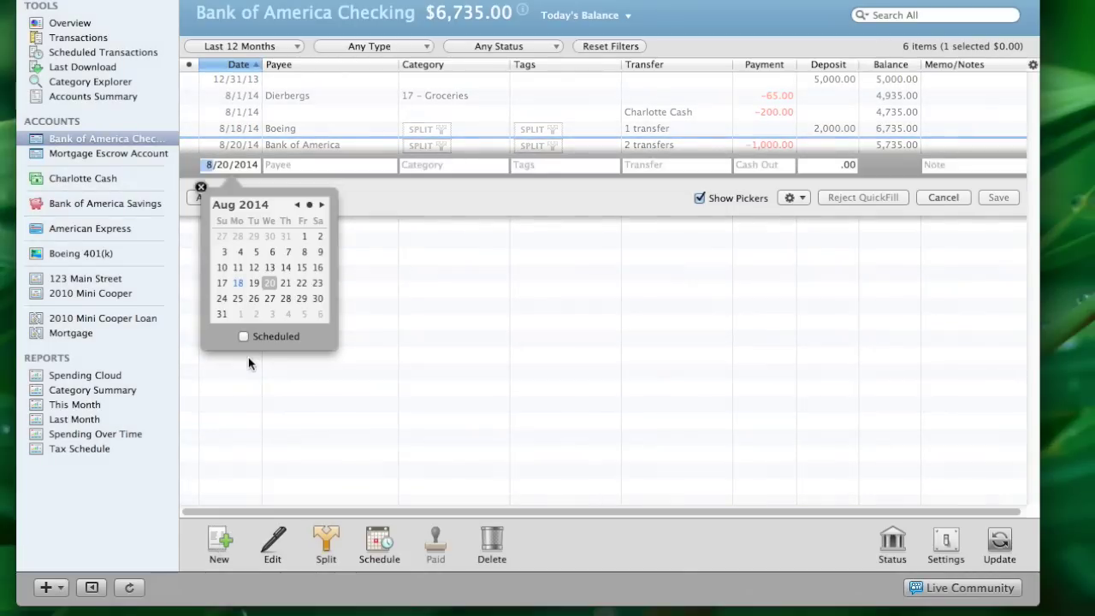
{"action": "left_click", "coordinate": [302, 284]}
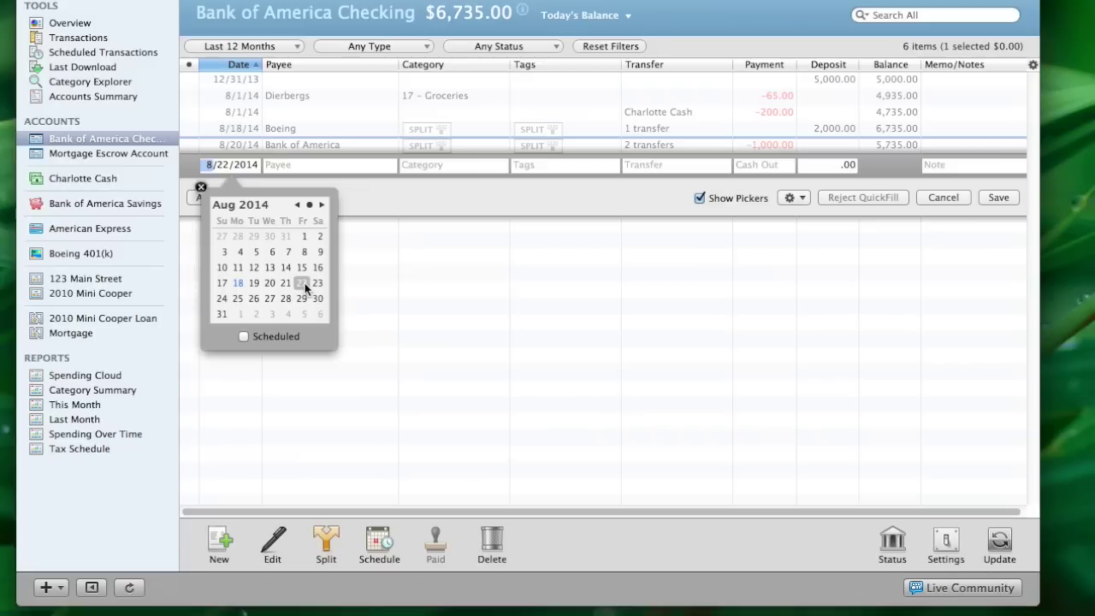
{"action": "key", "text": "Tab"}
{"action": "key", "text": "Tab"}
{"action": "key", "text": "Tab"}
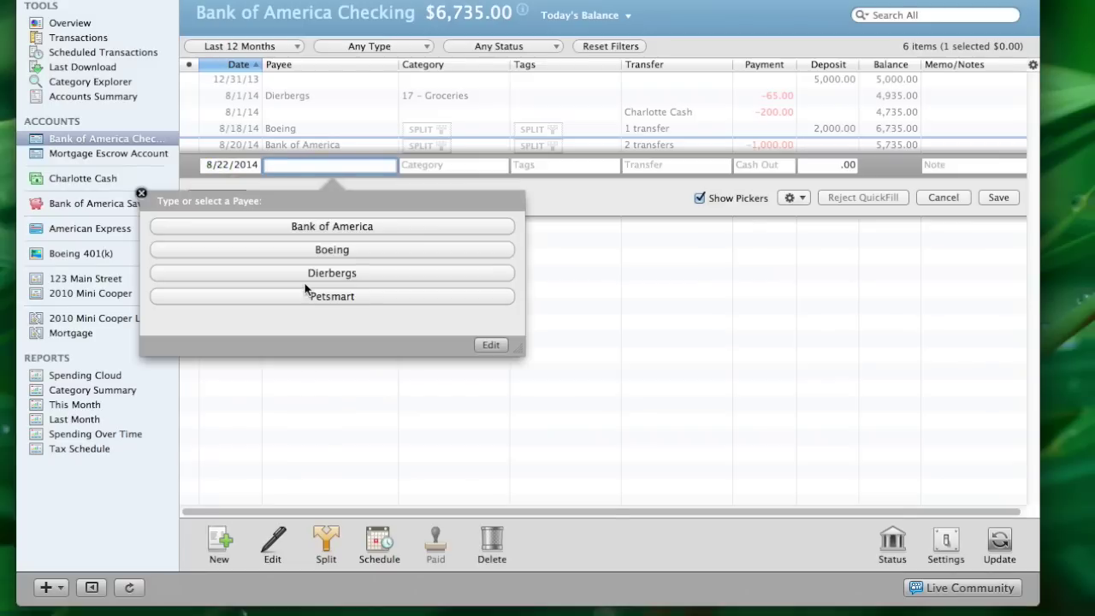
{"action": "type", "text": "BMW"}
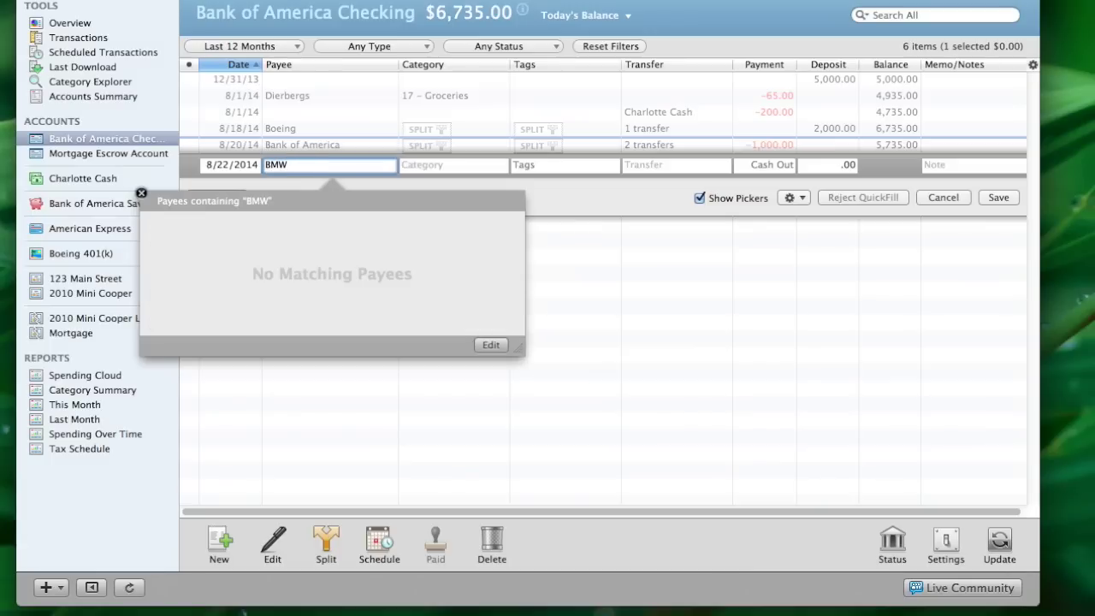
{"action": "key", "text": "Tab"}
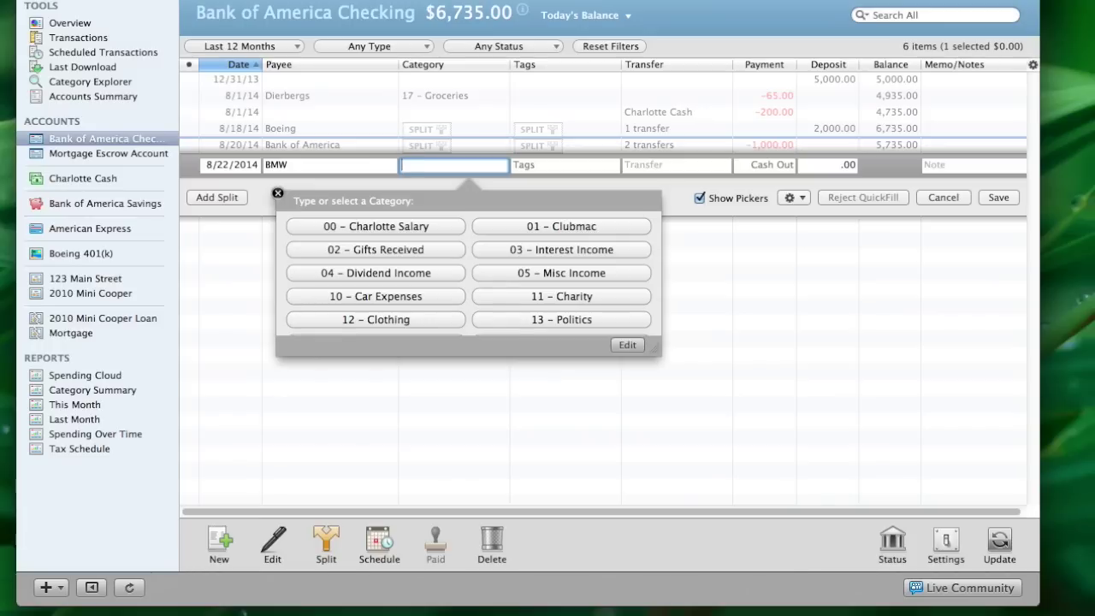
{"action": "key", "text": "Tab"}
{"action": "key", "text": "Tab"}
{"action": "key", "text": "Tab"}
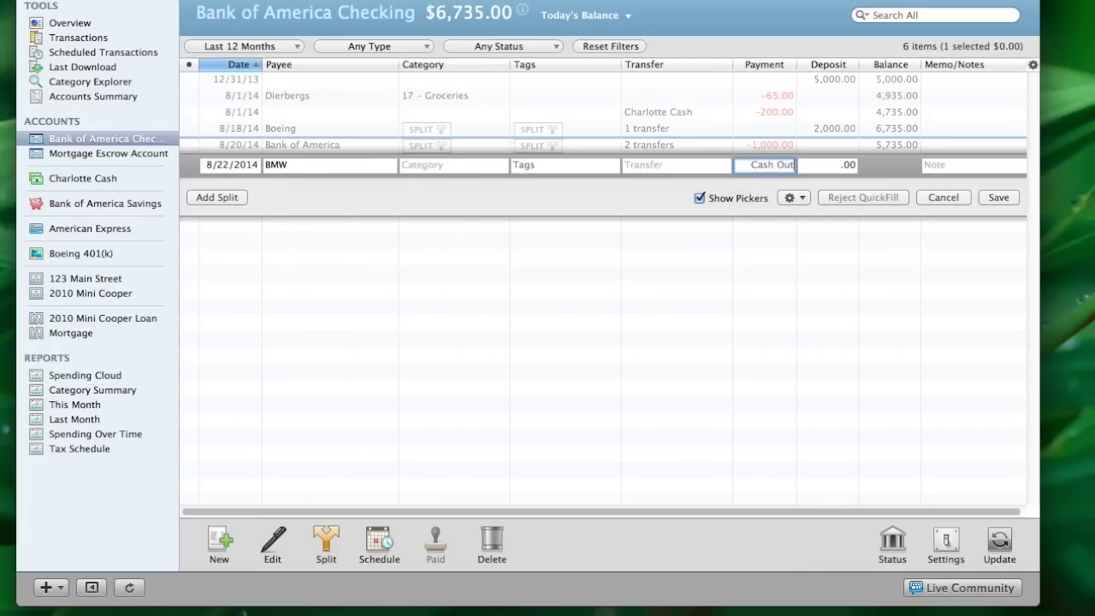
{"action": "type", "text": "500"}
Split it into 350 for 31 – Interest Expense and 150.00 to 2010 Mini Cooper Loan, then save
{"action": "left_click", "coordinate": [221, 197]}
{"action": "scroll", "coordinate": [434, 293], "scroll_direction": "down", "scroll_amount": 5}
{"action": "scroll", "coordinate": [433, 292], "scroll_direction": "down", "scroll_amount": 10}
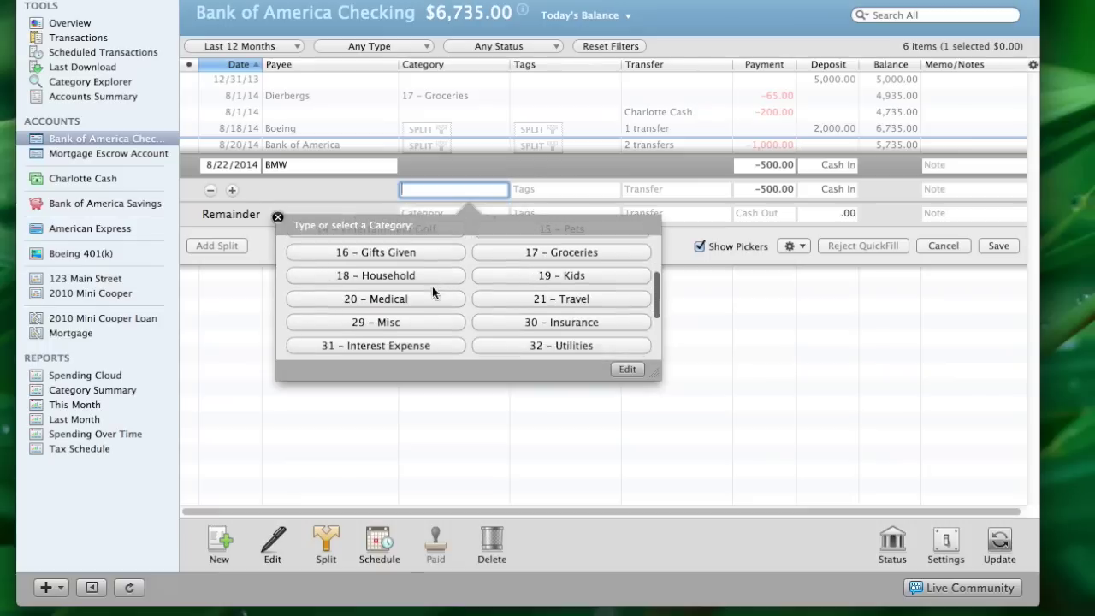
{"action": "left_click", "coordinate": [413, 253]}
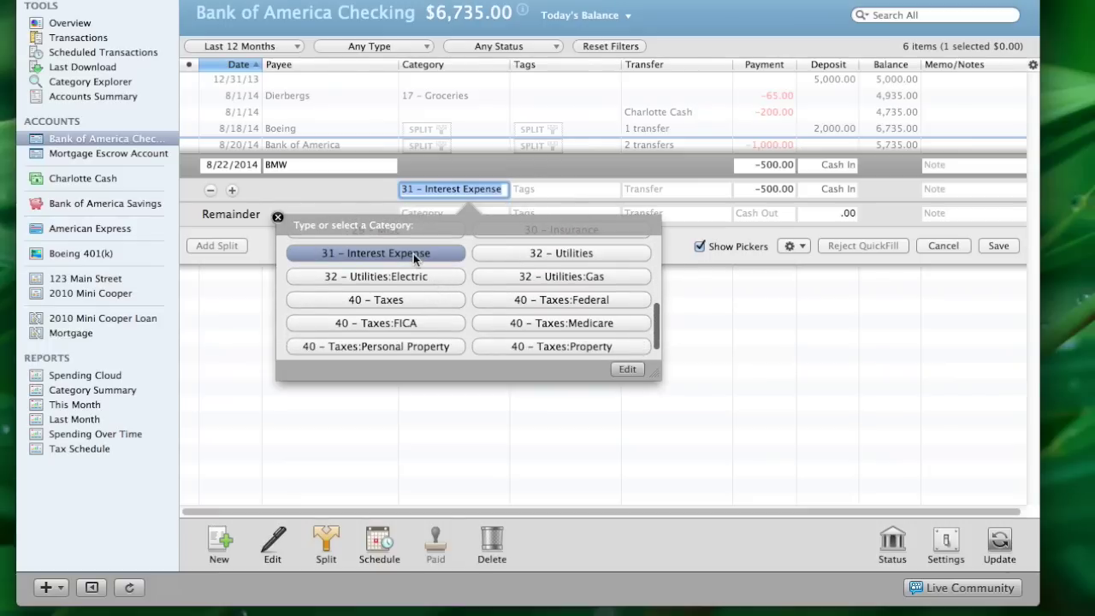
{"action": "key", "text": "Tab"}
{"action": "key", "text": "Tab"}
{"action": "key", "text": "Tab"}
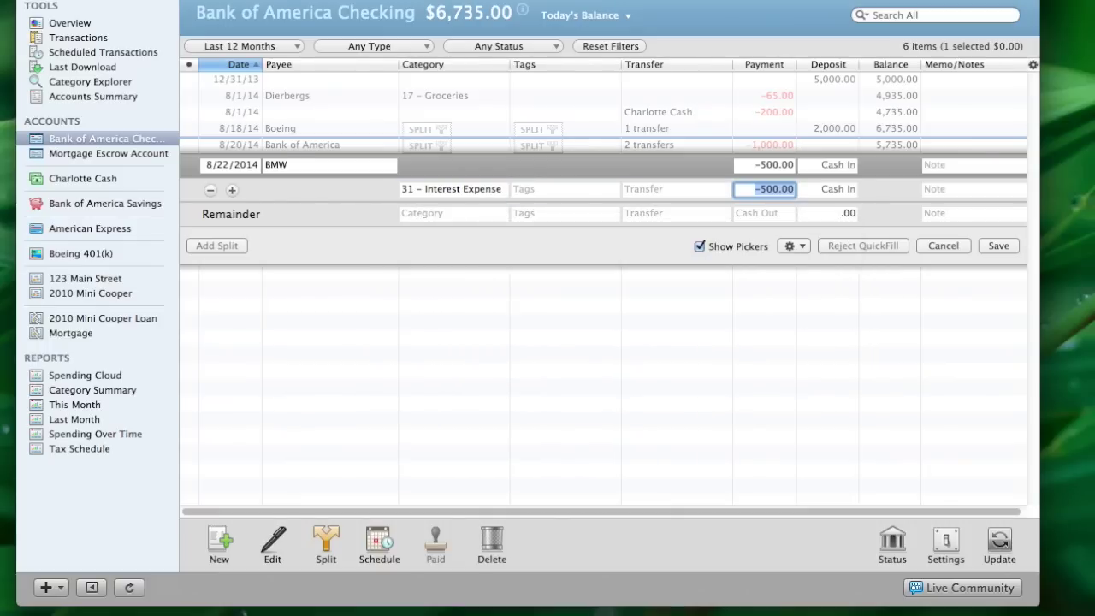
{"action": "type", "text": "350"}
{"action": "left_click", "coordinate": [416, 214]}
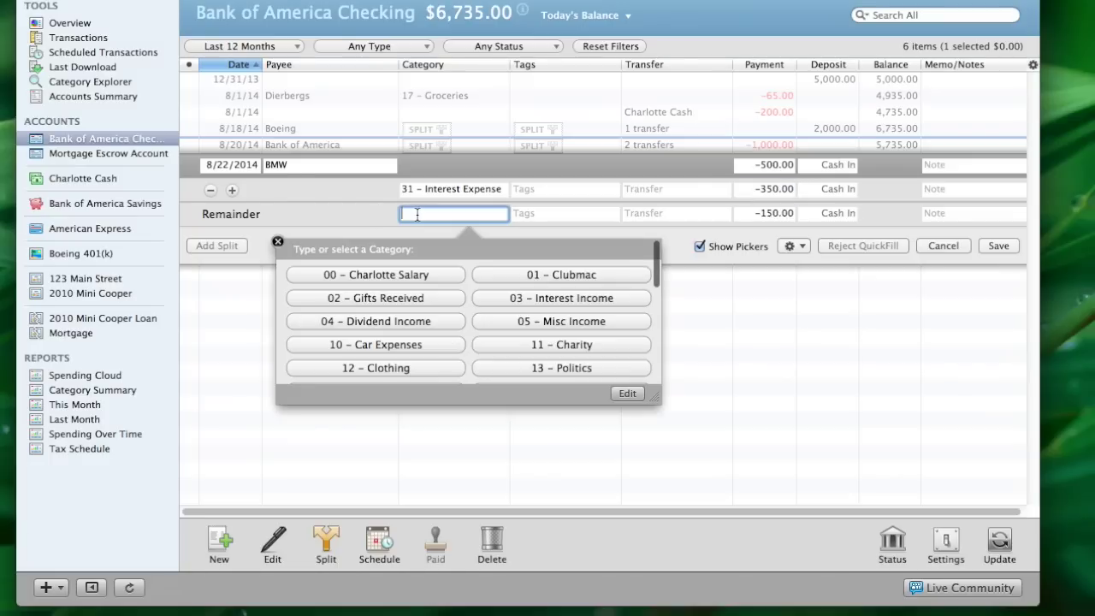
{"action": "left_click", "coordinate": [639, 214]}
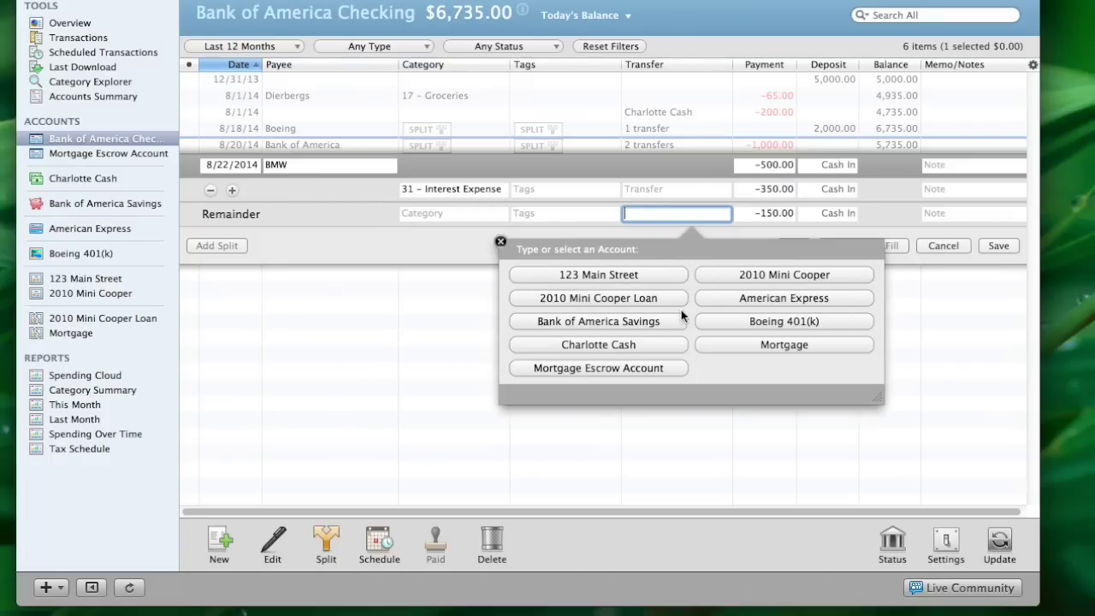
{"action": "left_click", "coordinate": [620, 297]}
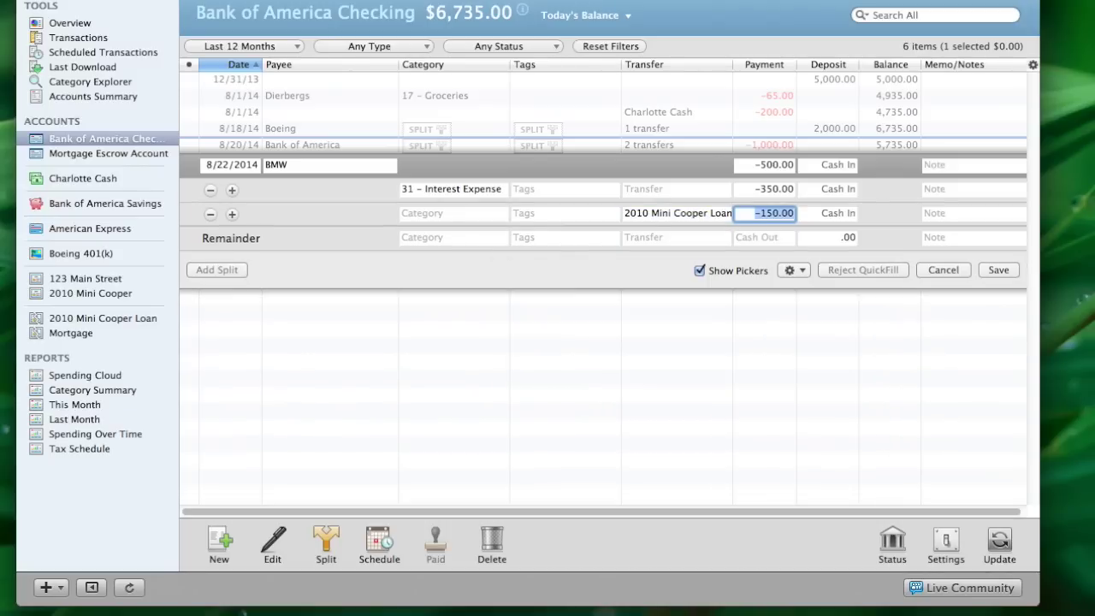
{"action": "left_click", "coordinate": [997, 270]}
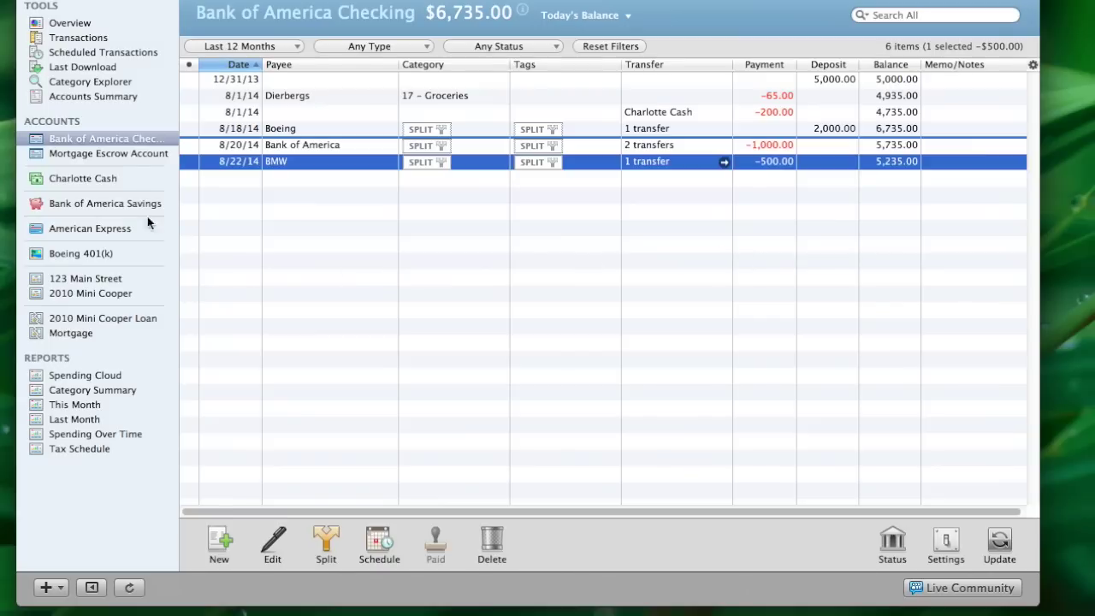
{"action": "left_click", "coordinate": [86, 155]}
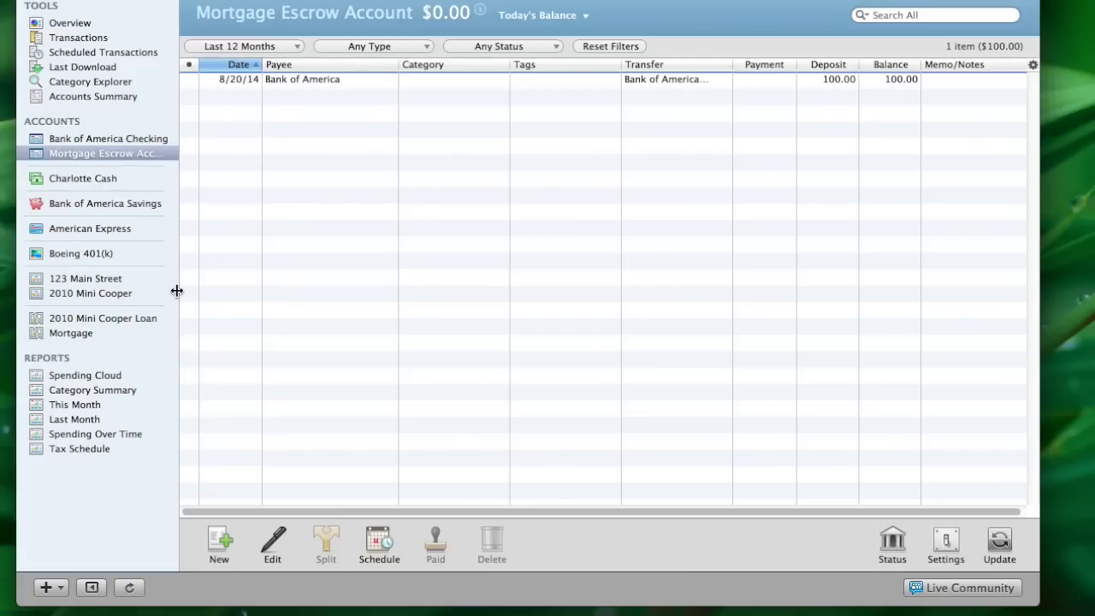
{"action": "left_click", "coordinate": [77, 332]}
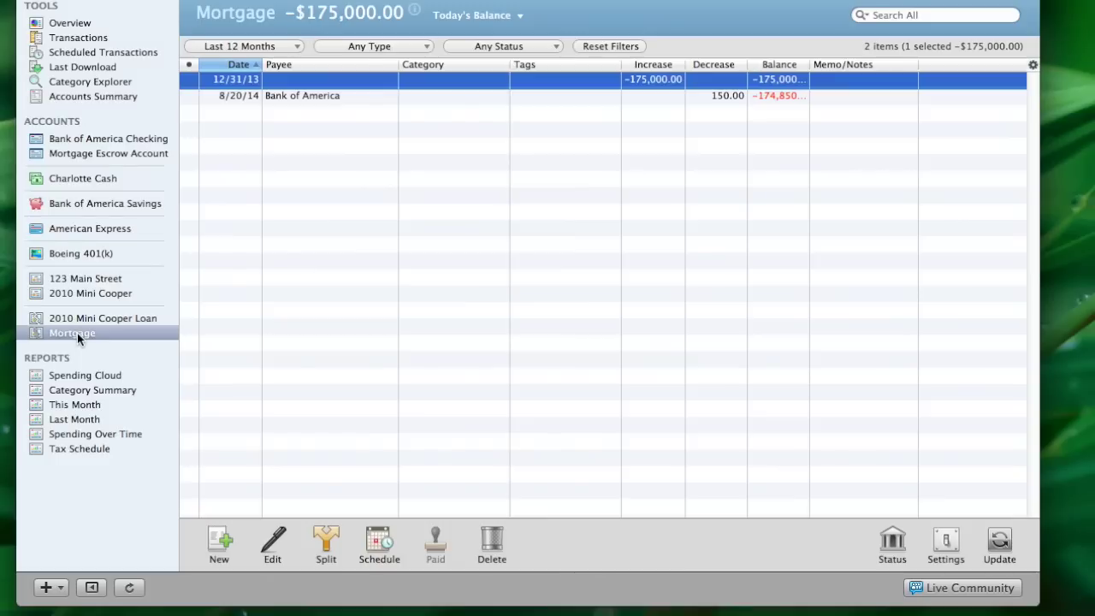
{"action": "left_click", "coordinate": [90, 319]}
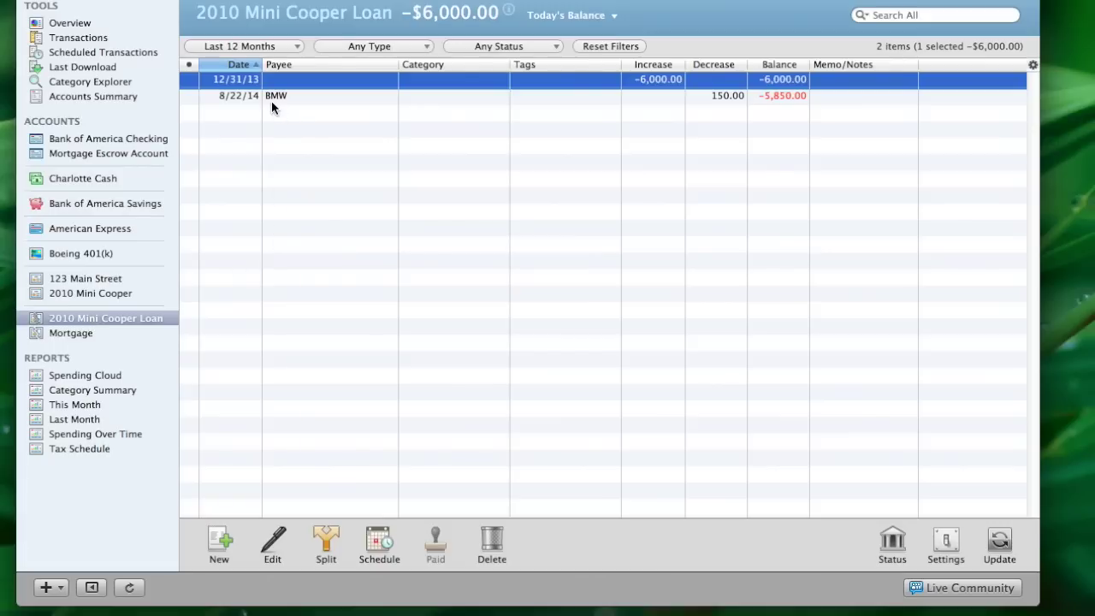
{"action": "left_click", "coordinate": [135, 140]}
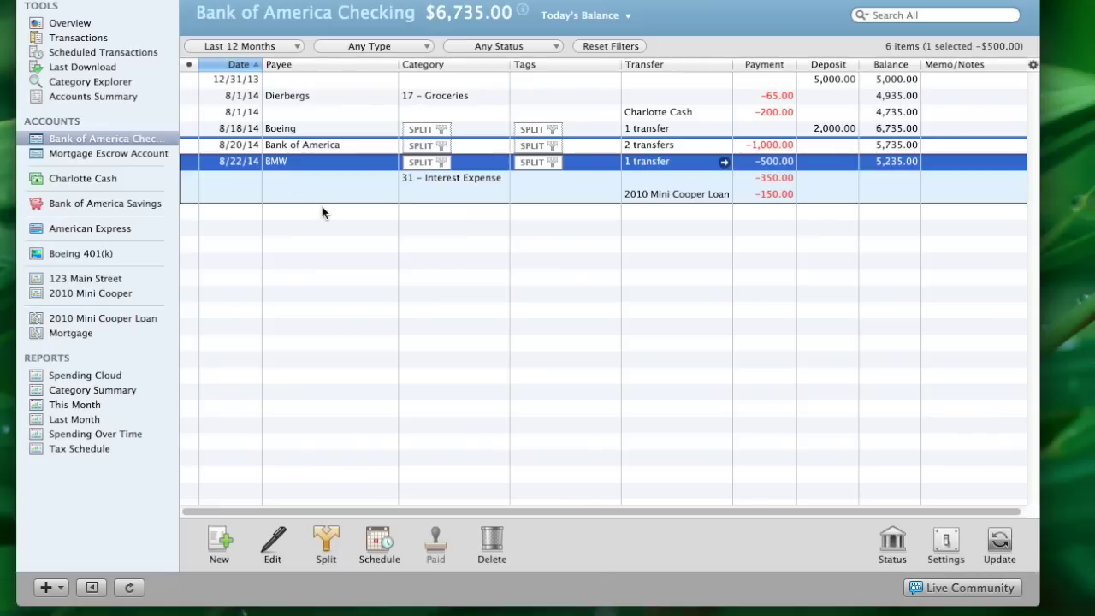
Record an 8/18/2014 transfer of 150.00 to Charlotte Cash in the checking register
{"action": "left_click", "coordinate": [219, 540]}
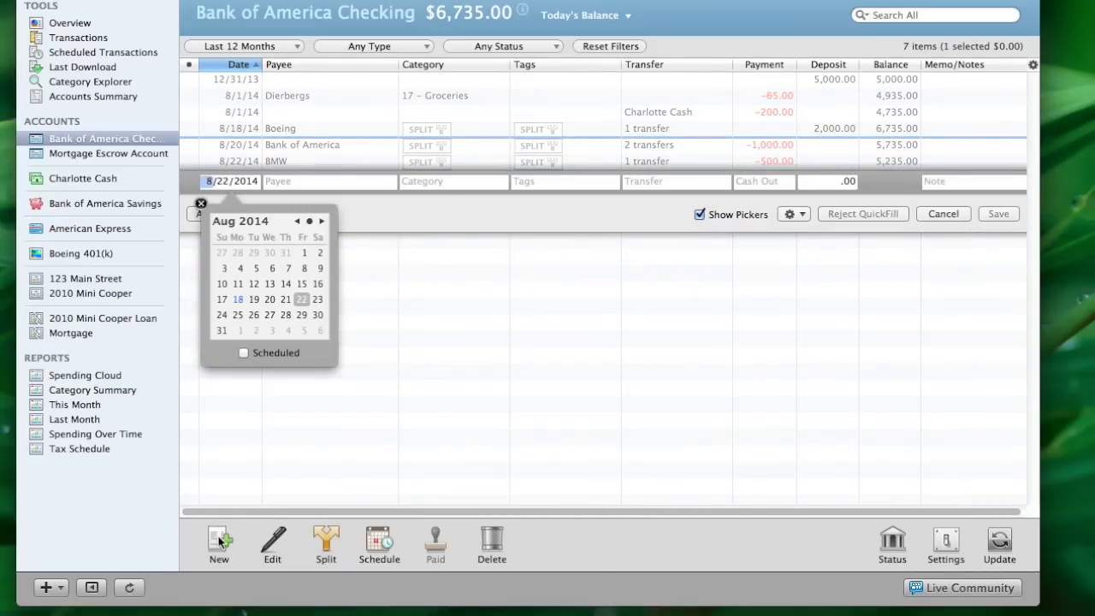
{"action": "left_click", "coordinate": [238, 299]}
{"action": "key", "text": "Tab"}
{"action": "key", "text": "Tab"}
{"action": "key", "text": "Tab"}
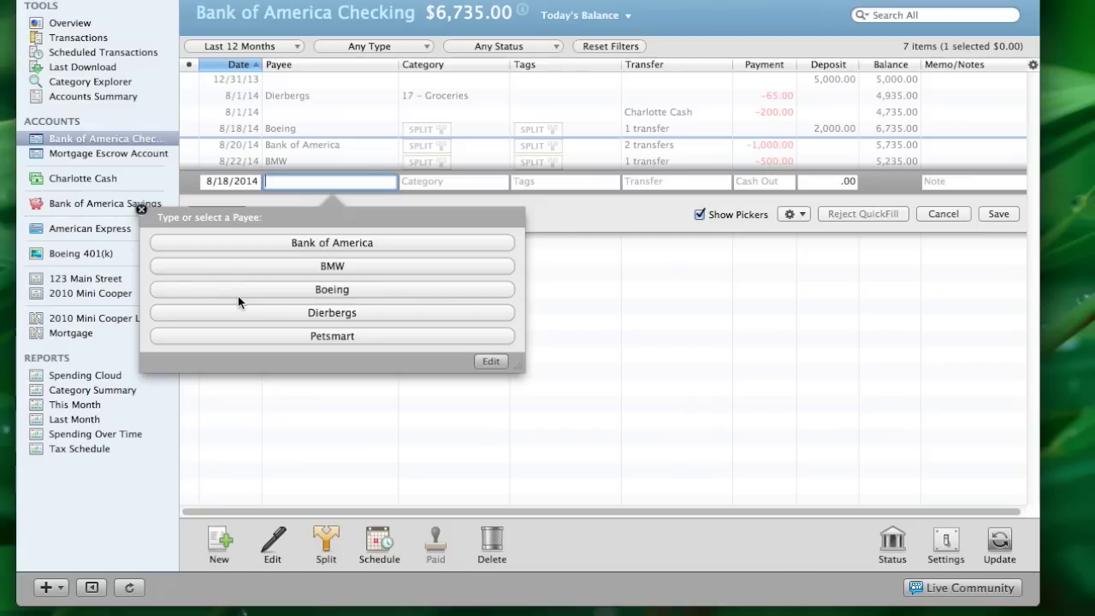
{"action": "key", "text": "Tab"}
{"action": "key", "text": "Tab"}
{"action": "key", "text": "Tab"}
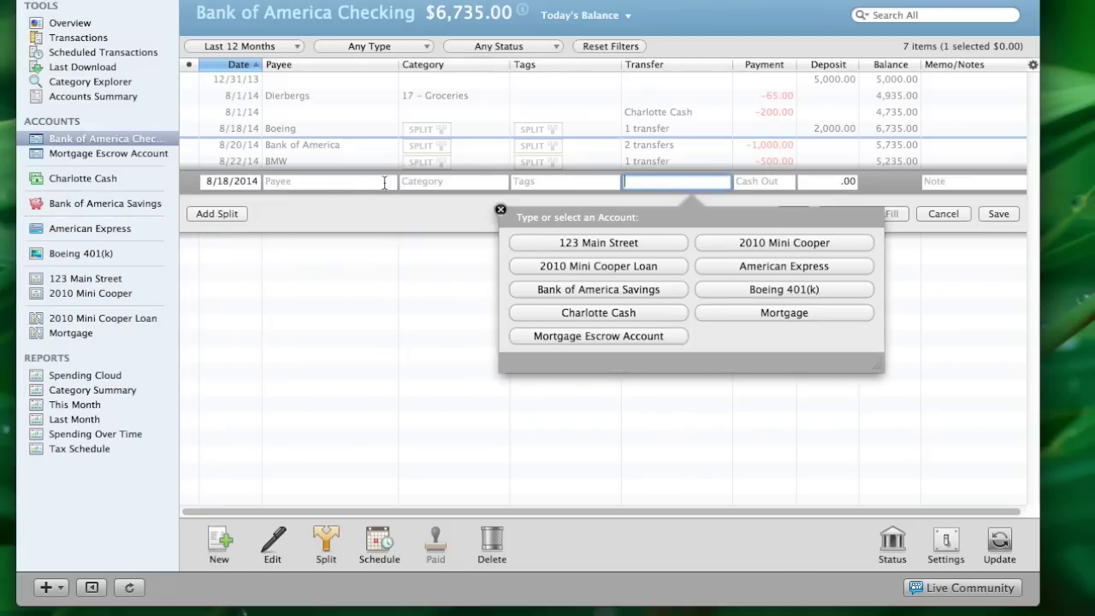
{"action": "left_click", "coordinate": [617, 313]}
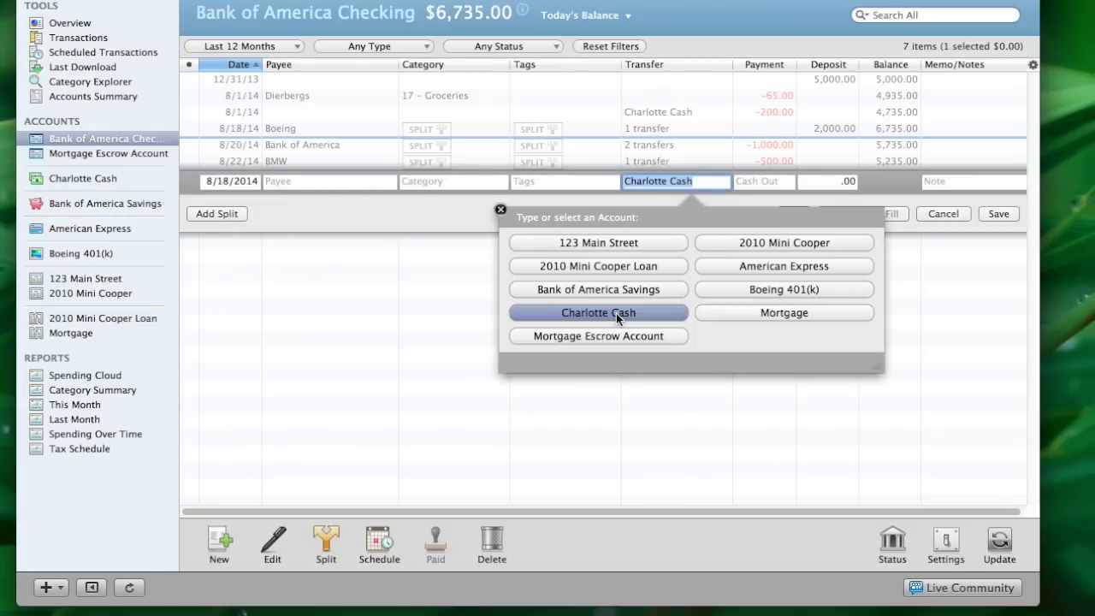
{"action": "key", "text": "Tab"}
{"action": "type", "text": "150.00"}
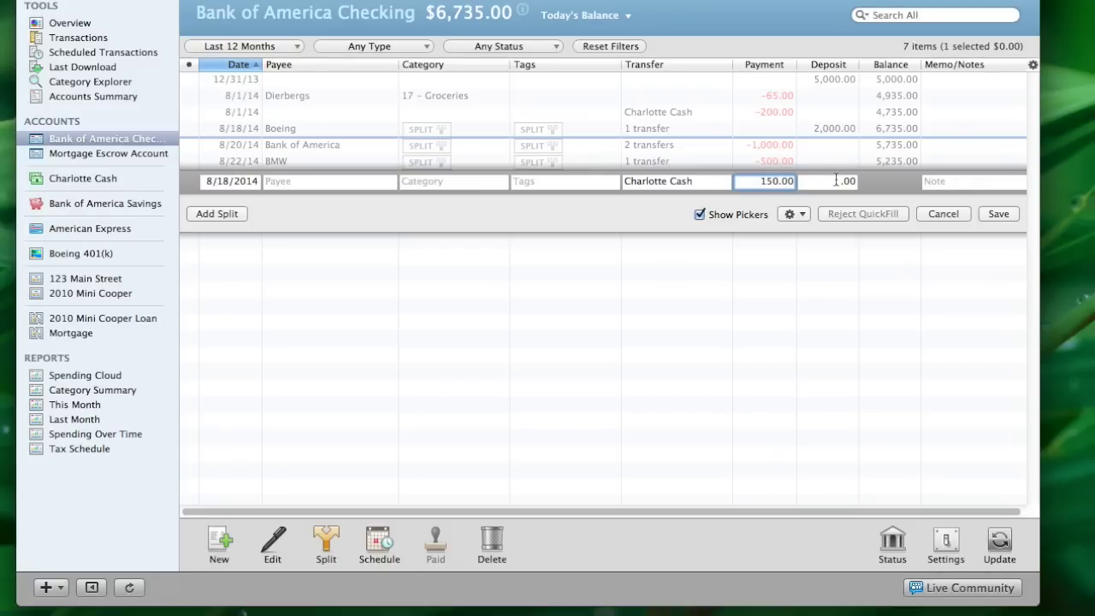
{"action": "left_click", "coordinate": [998, 213]}
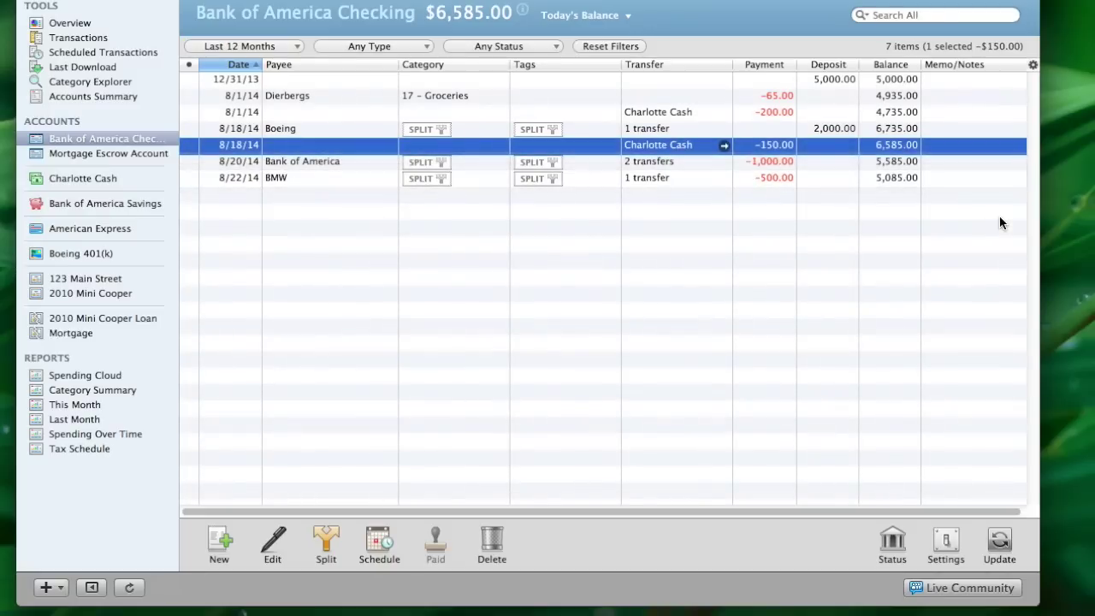
In Charlotte Cash, add a Walgreens transaction under category 18 – Household
{"action": "left_click", "coordinate": [83, 179]}
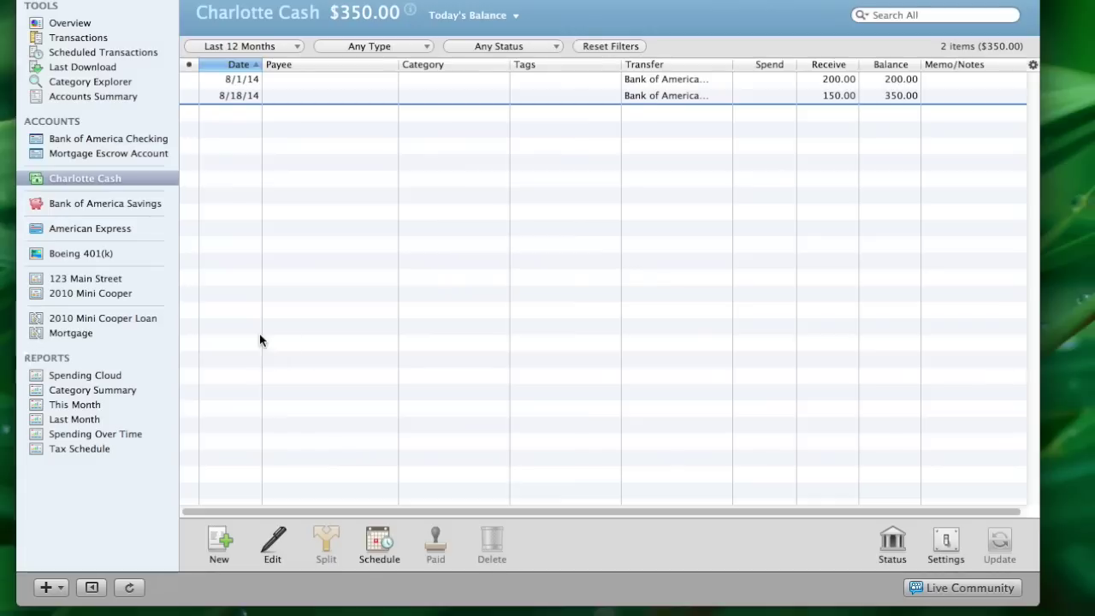
{"action": "left_click", "coordinate": [219, 539]}
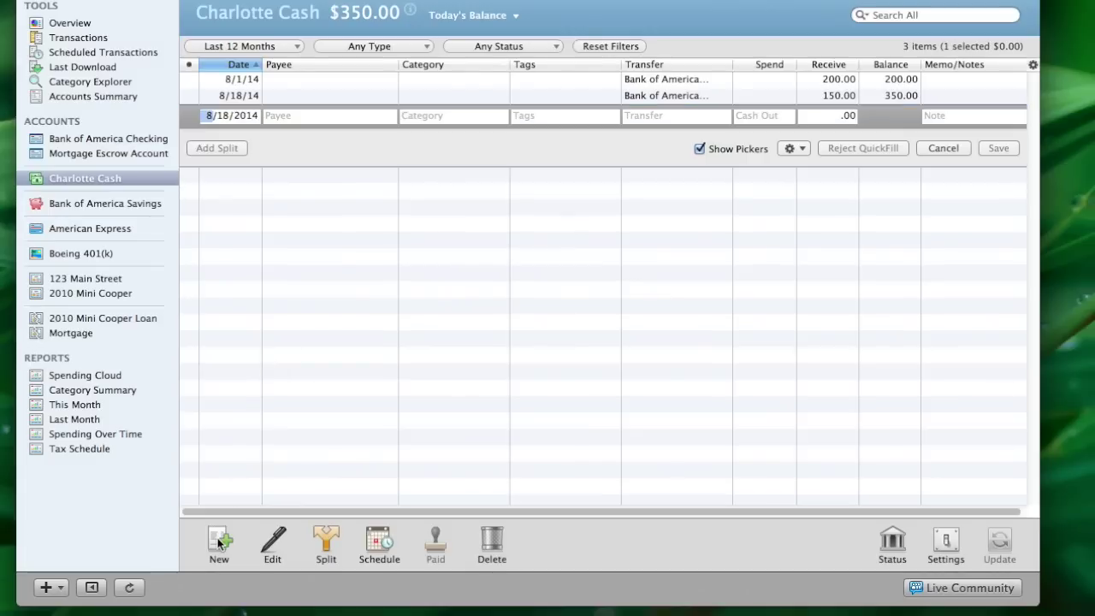
{"action": "key", "text": "Tab"}
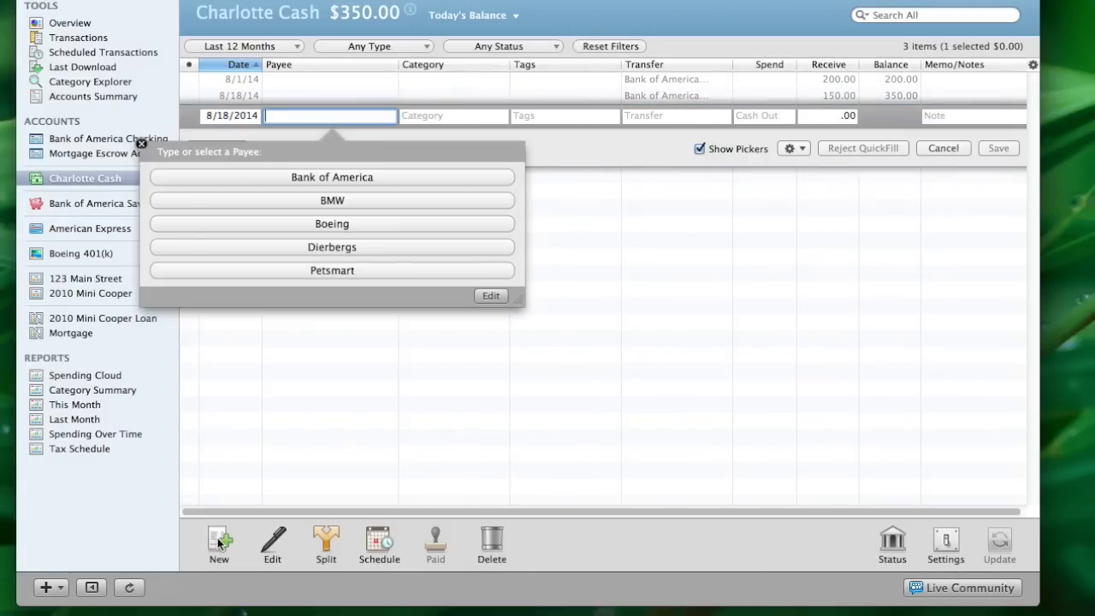
{"action": "type", "text": "Walg"}
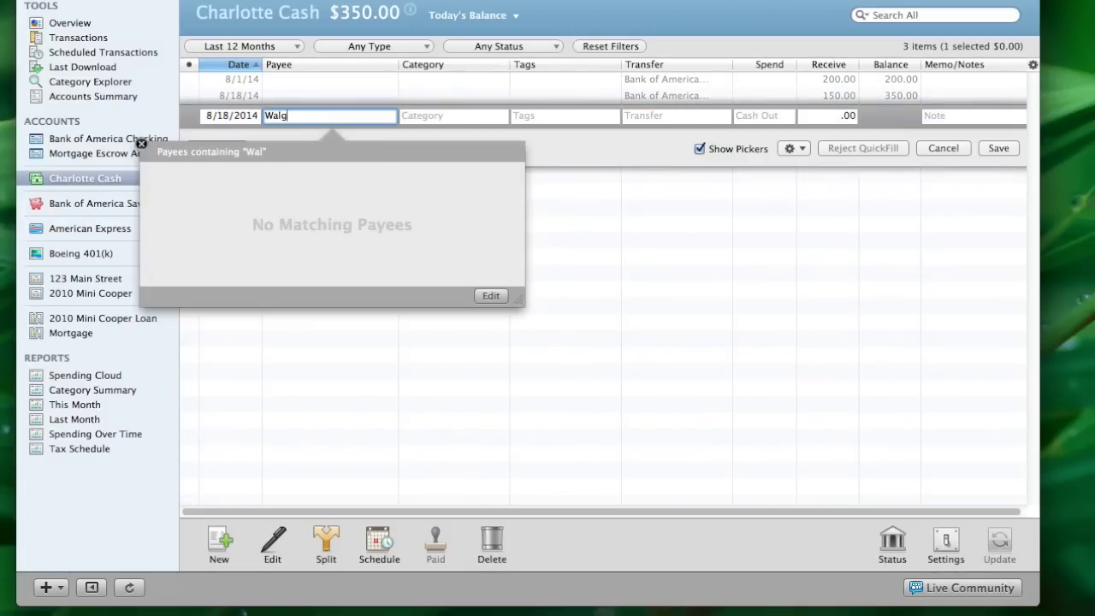
{"action": "type", "text": "reens"}
{"action": "key", "text": "Tab"}
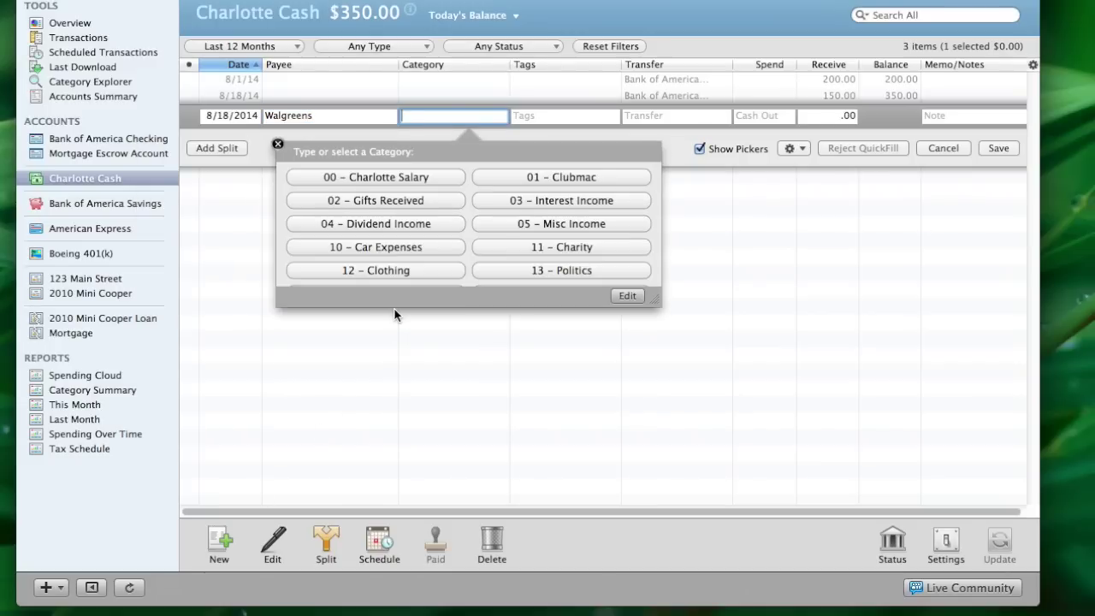
{"action": "type", "text": "18 – Household"}
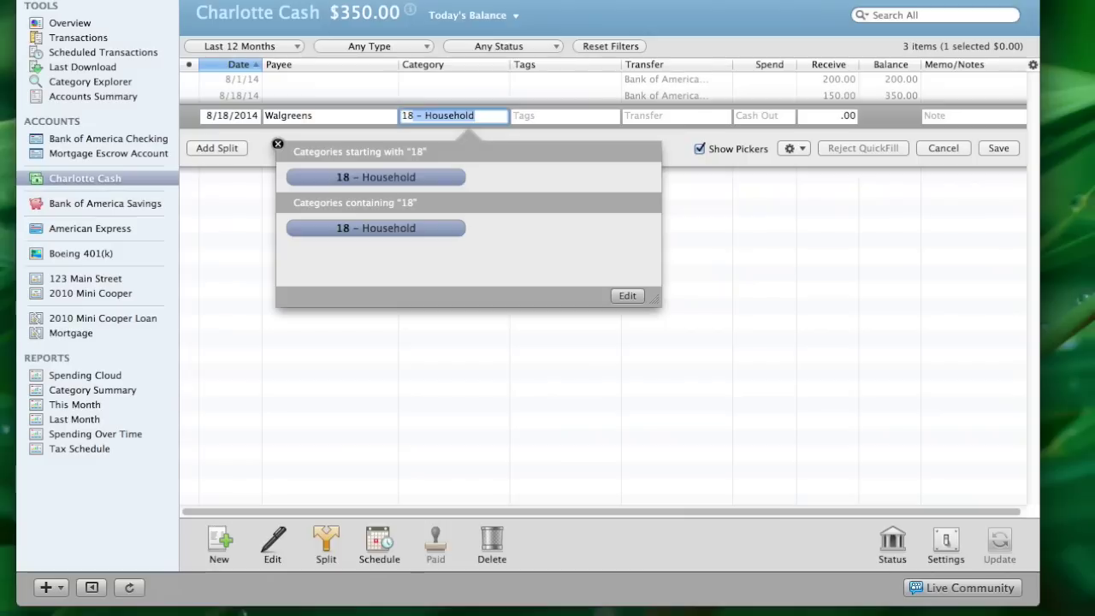
{"action": "key", "text": "Return"}
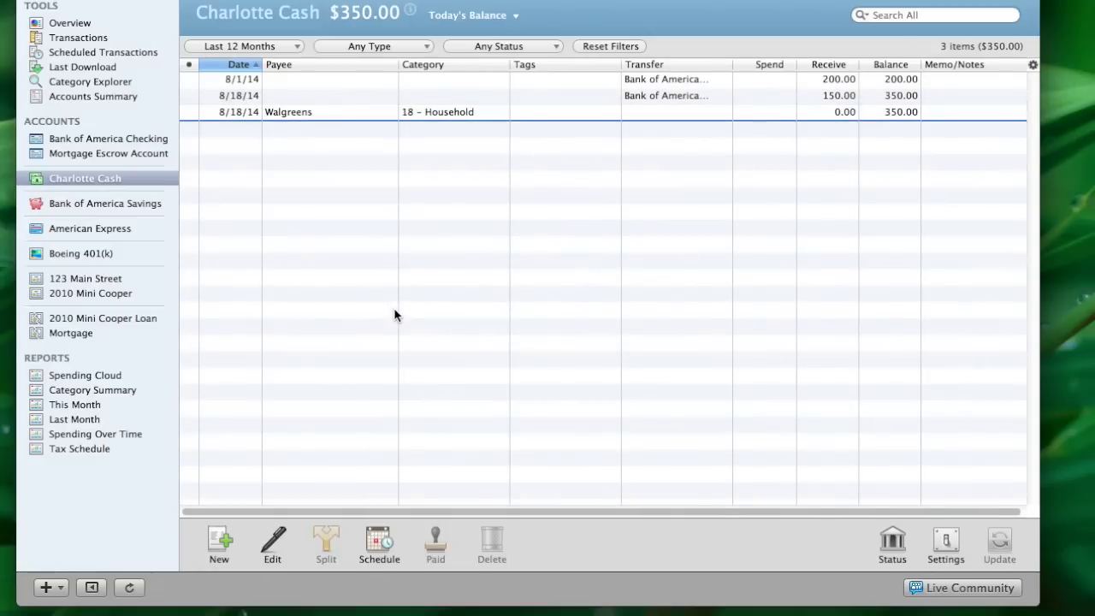
Edit the Walgreens transaction to a 36.00 spend and save it
{"action": "left_click", "coordinate": [473, 118]}
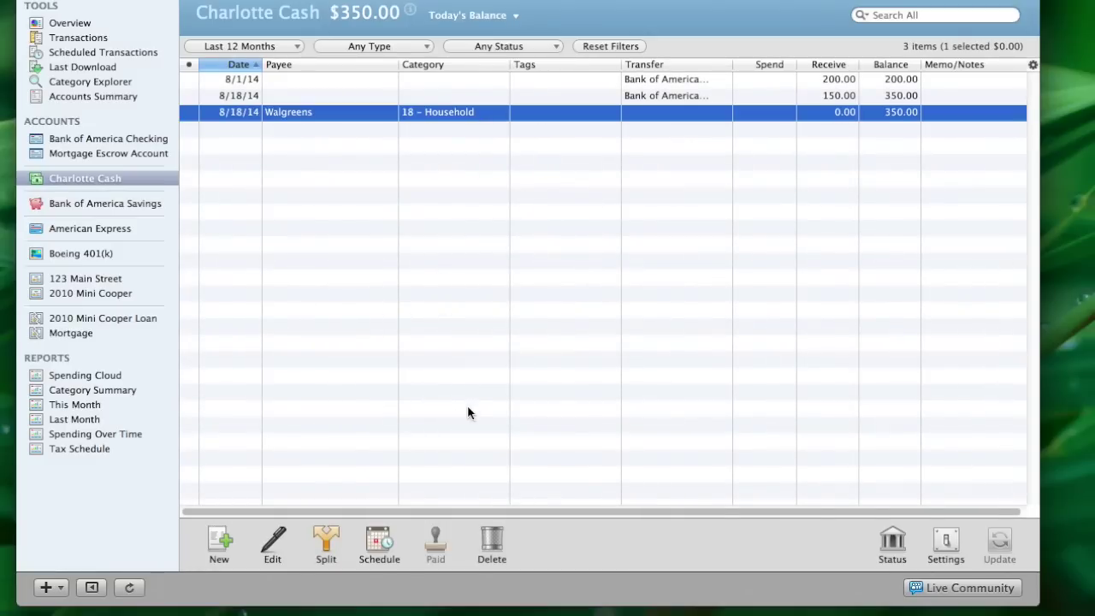
{"action": "left_click", "coordinate": [271, 540]}
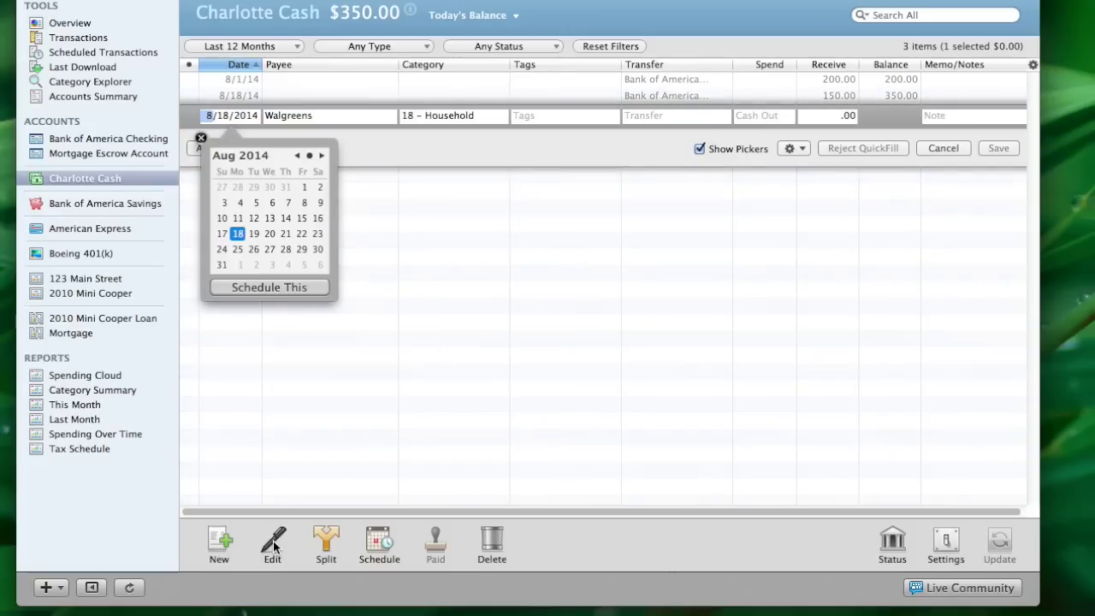
{"action": "key", "text": "Tab"}
{"action": "key", "text": "Tab"}
{"action": "key", "text": "Tab"}
{"action": "key", "text": "Tab"}
{"action": "key", "text": "Tab"}
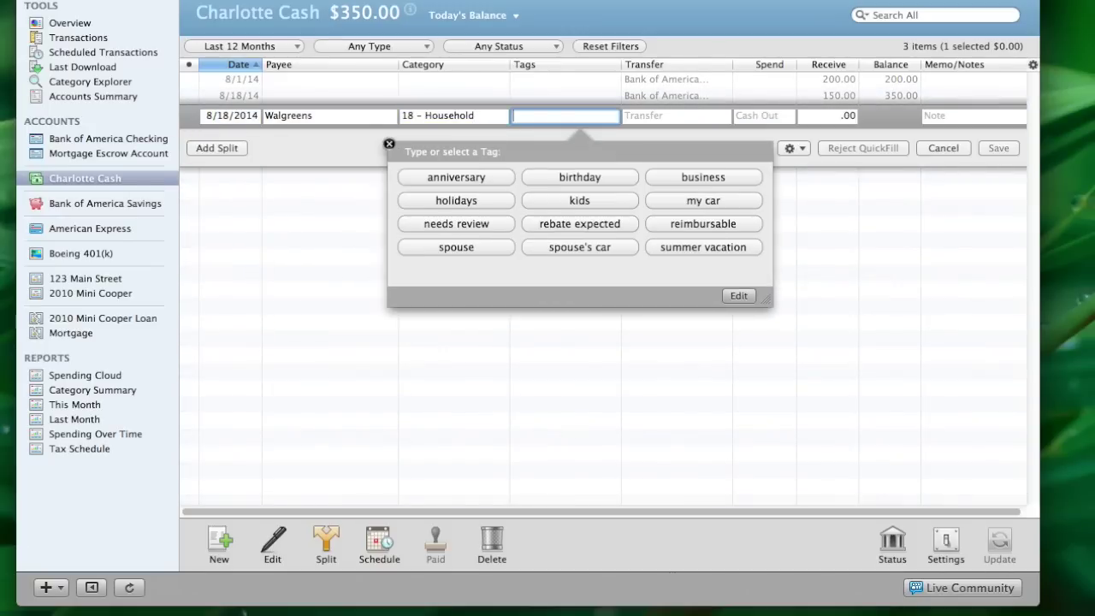
{"action": "key", "text": "Tab"}
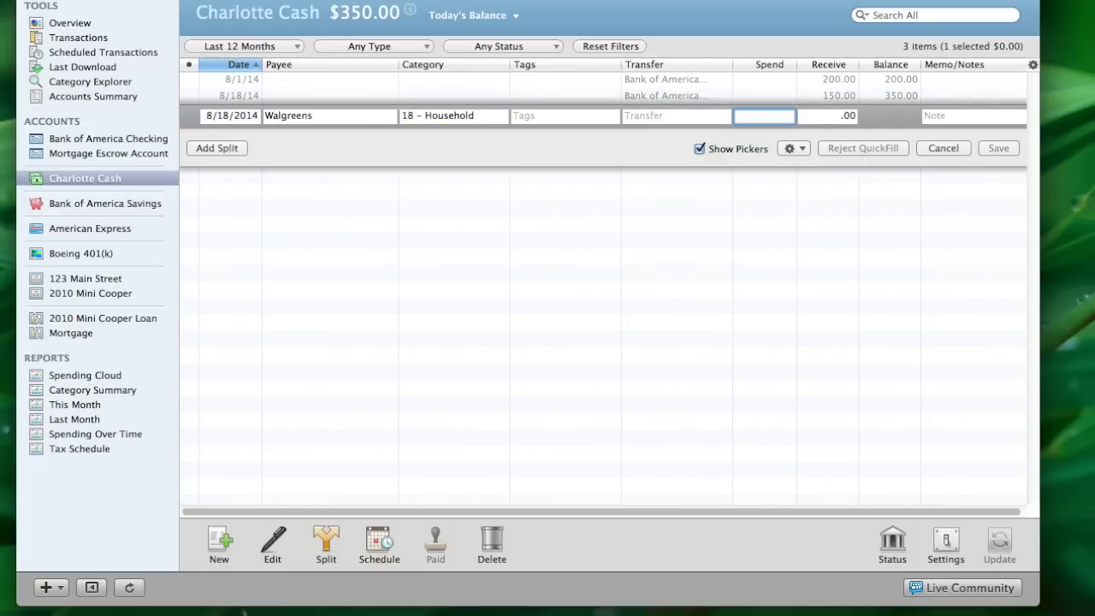
{"action": "type", "text": "36.00"}
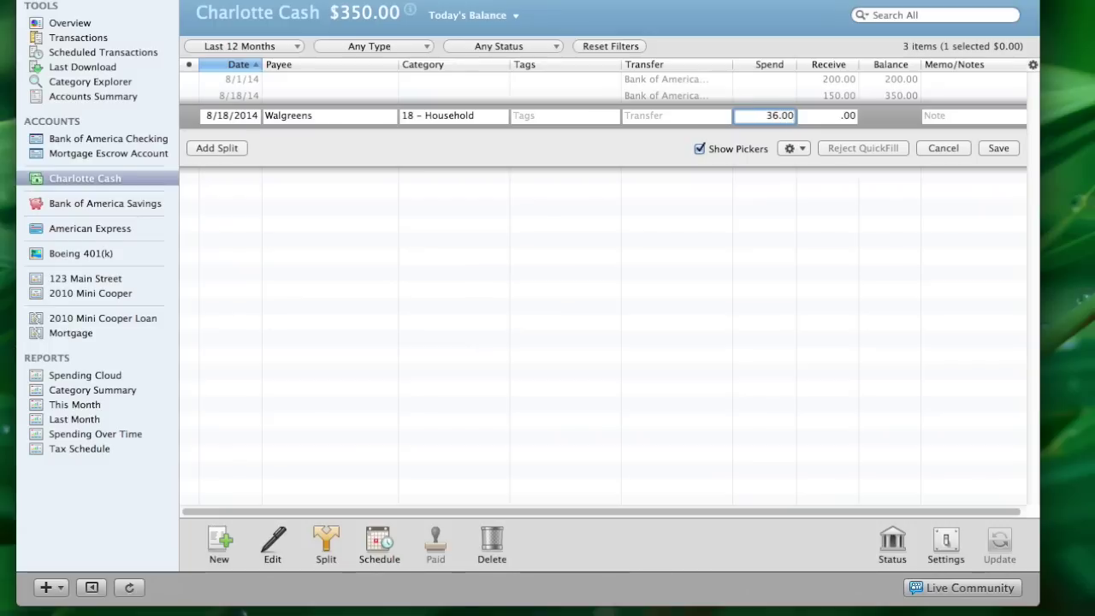
{"action": "key", "text": "Return"}
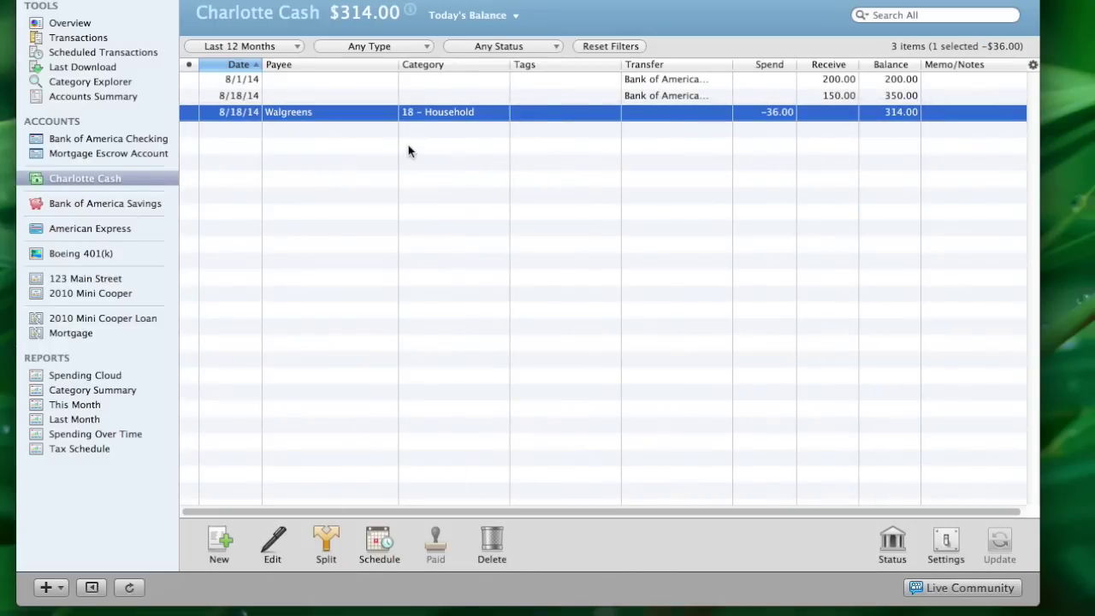
{"action": "left_click", "coordinate": [223, 131]}
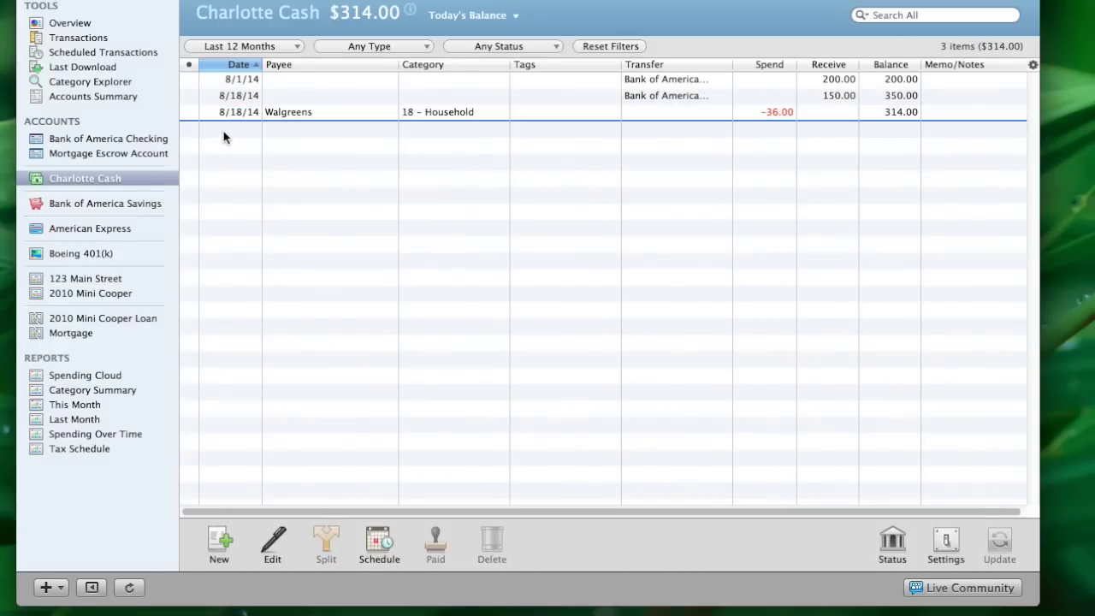
Add a Bar Louie cash spend of 82 under 14 – Entertainment:Dining Out
{"action": "left_click", "coordinate": [219, 540]}
{"action": "key", "text": "Tab"}
{"action": "key", "text": "Down"}
{"action": "type", "text": "Bar Louie"}
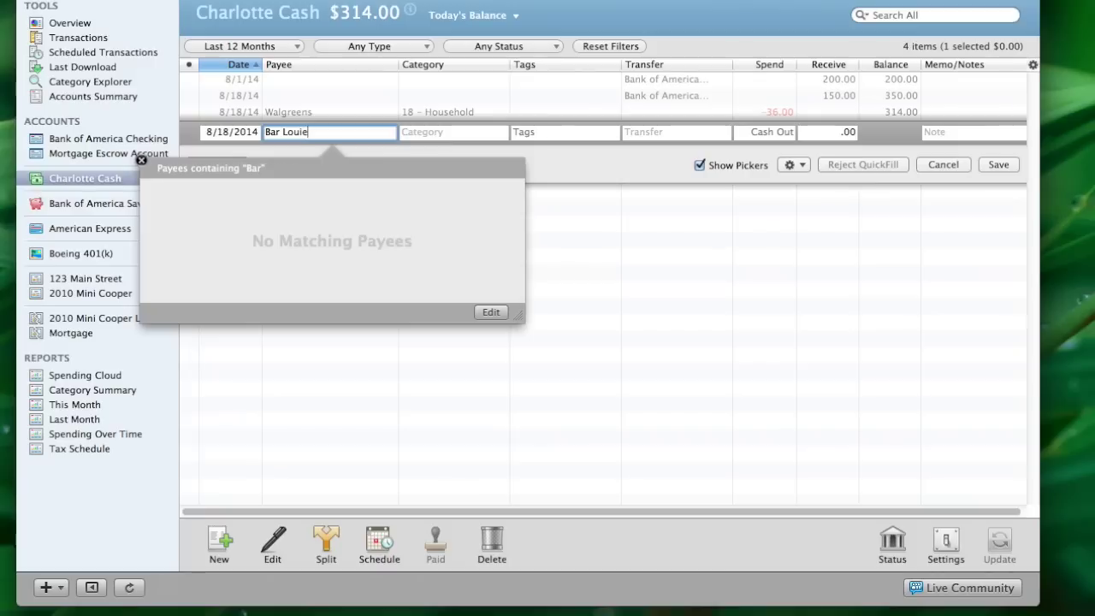
{"action": "key", "text": "Tab"}
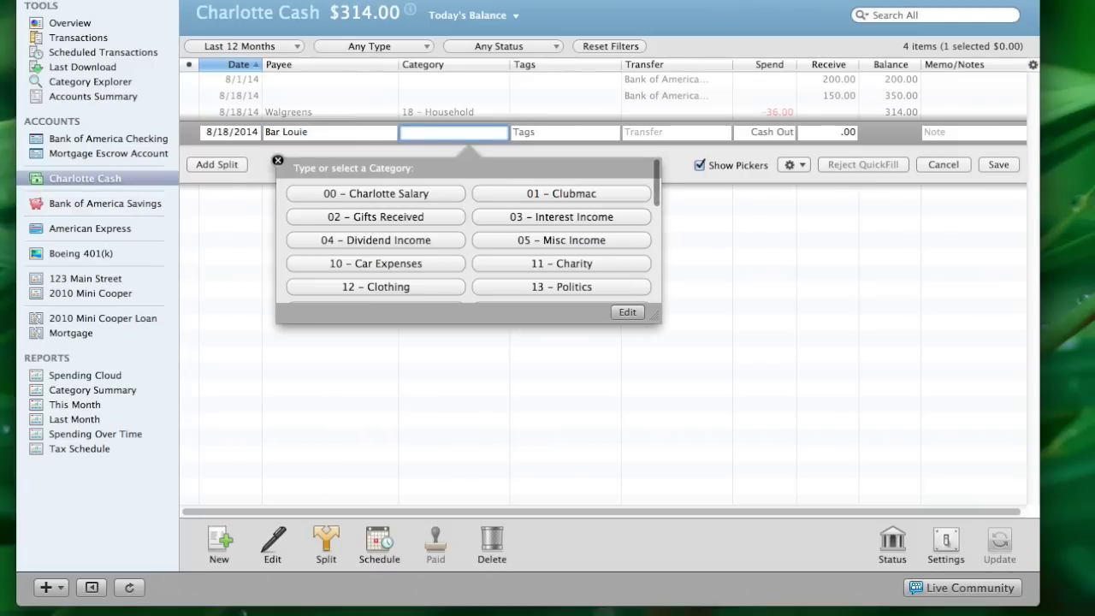
{"action": "type", "text": "14 – Entertainment"}
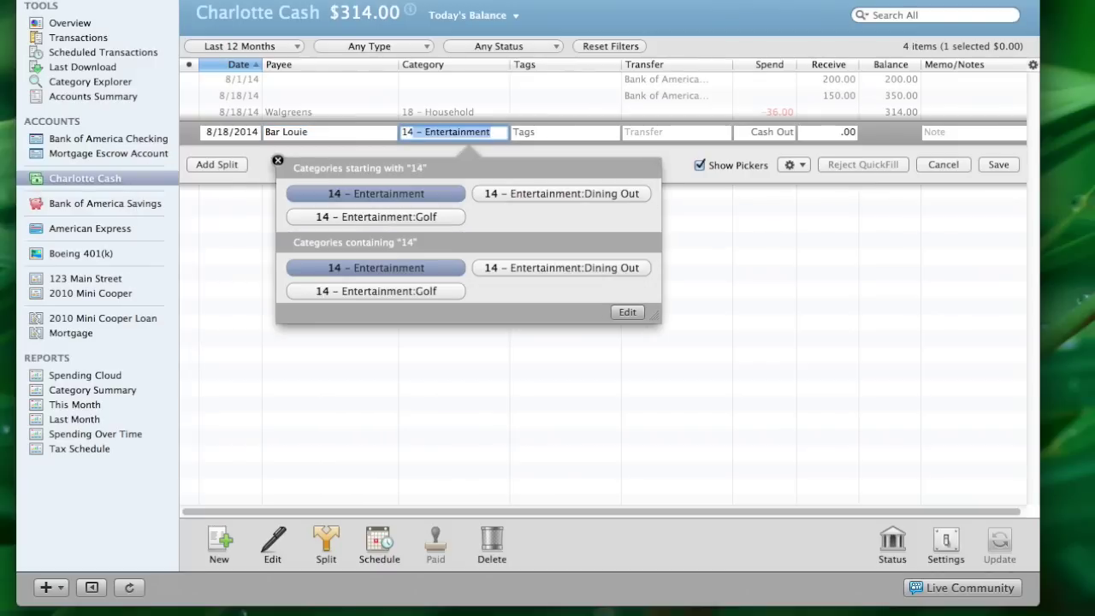
{"action": "left_click", "coordinate": [519, 269]}
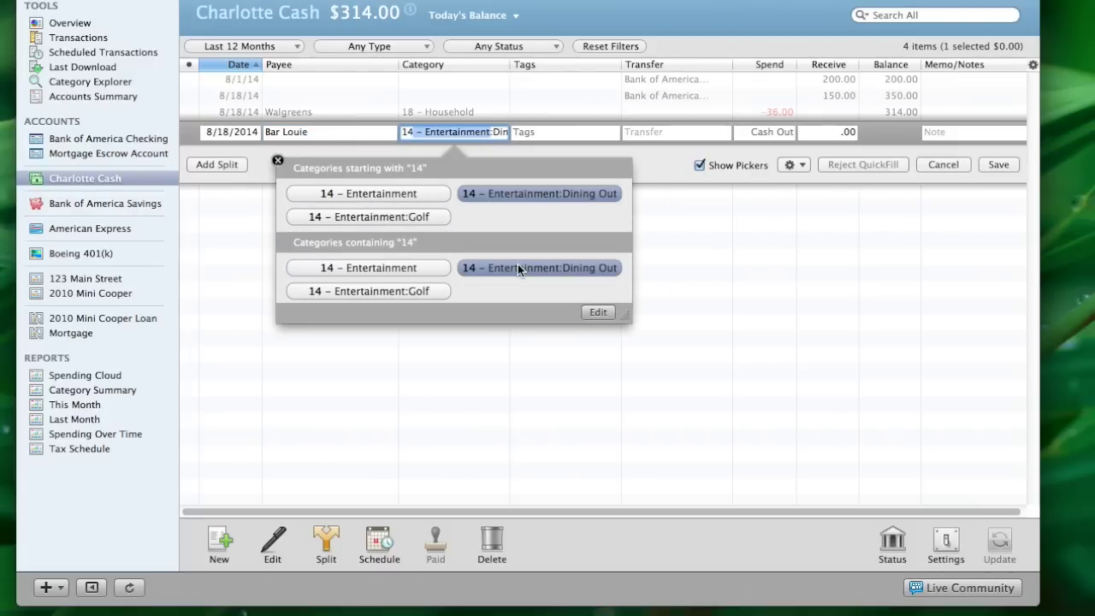
{"action": "key", "text": "Tab"}
{"action": "key", "text": "Tab"}
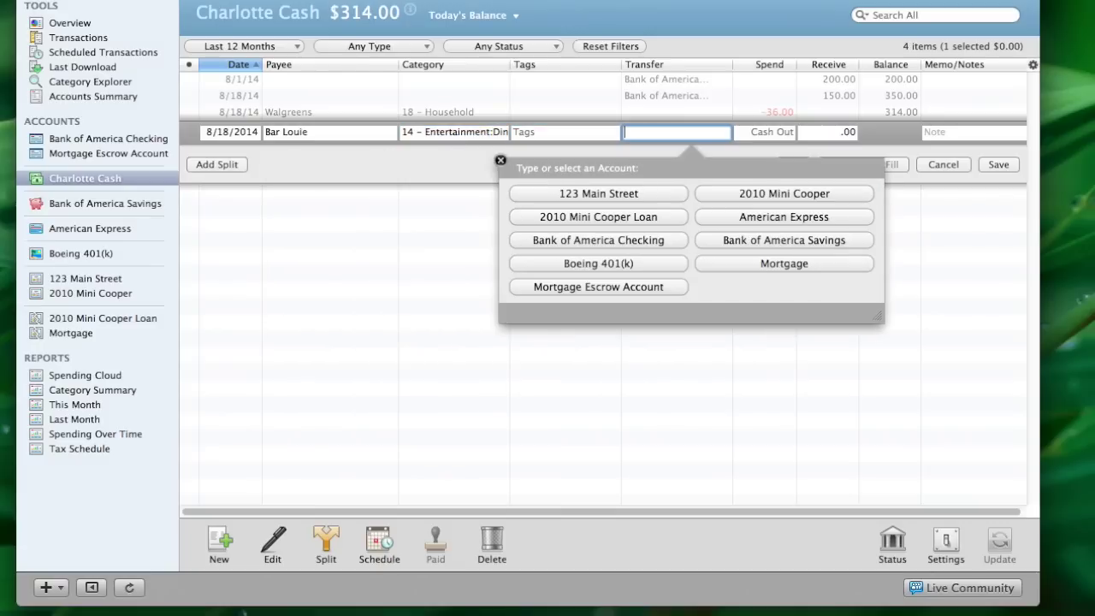
{"action": "key", "text": "Tab"}
{"action": "type", "text": "82"}
{"action": "key", "text": "Return"}
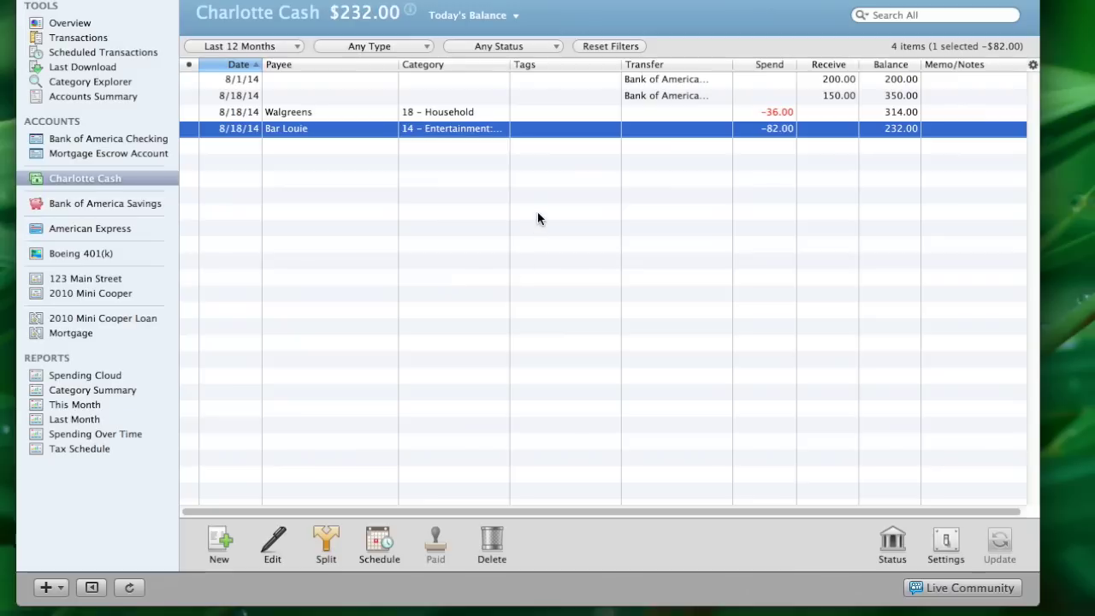
In Bank of America Checking, add an 8/15/2014 Dierbergs groceries payment of 92.00
{"action": "left_click", "coordinate": [94, 140]}
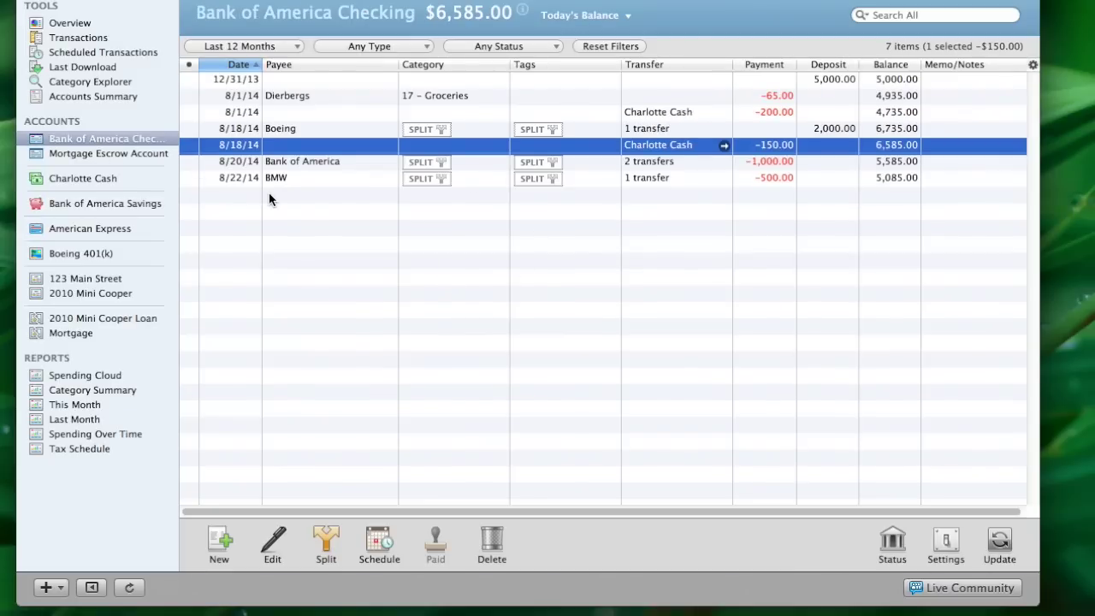
{"action": "left_click", "coordinate": [237, 201]}
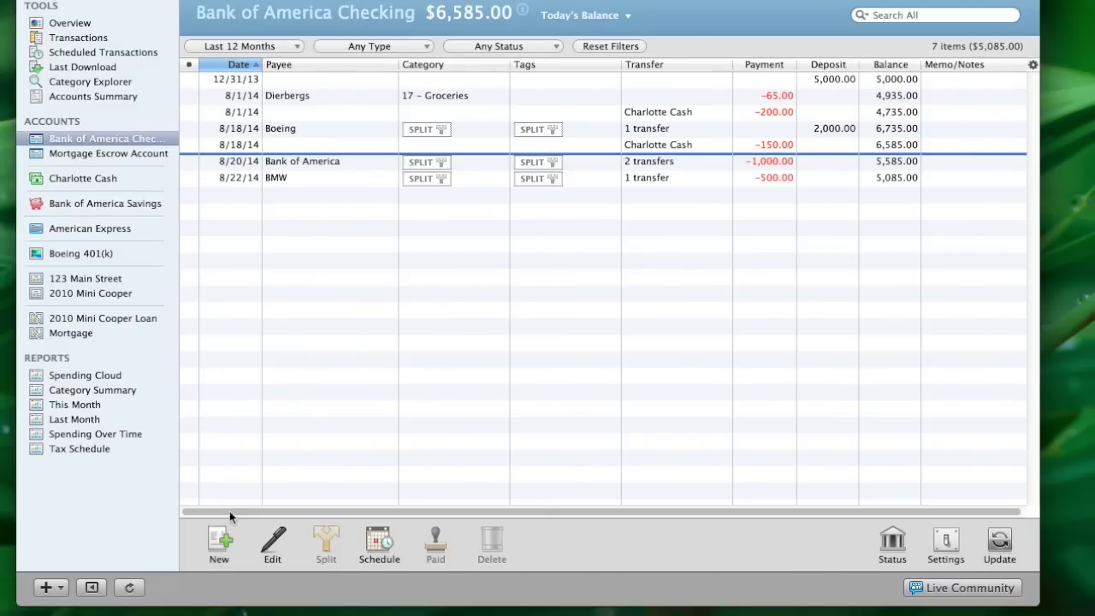
{"action": "left_click", "coordinate": [220, 541]}
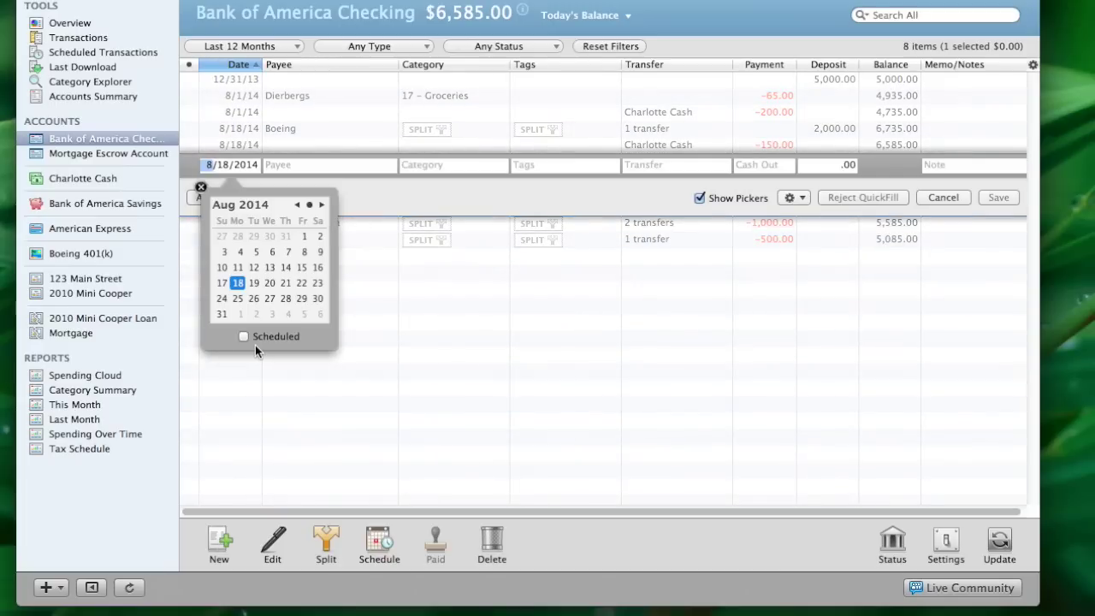
{"action": "left_click", "coordinate": [301, 267]}
{"action": "key", "text": "Tab"}
{"action": "key", "text": "Tab"}
{"action": "key", "text": "Tab"}
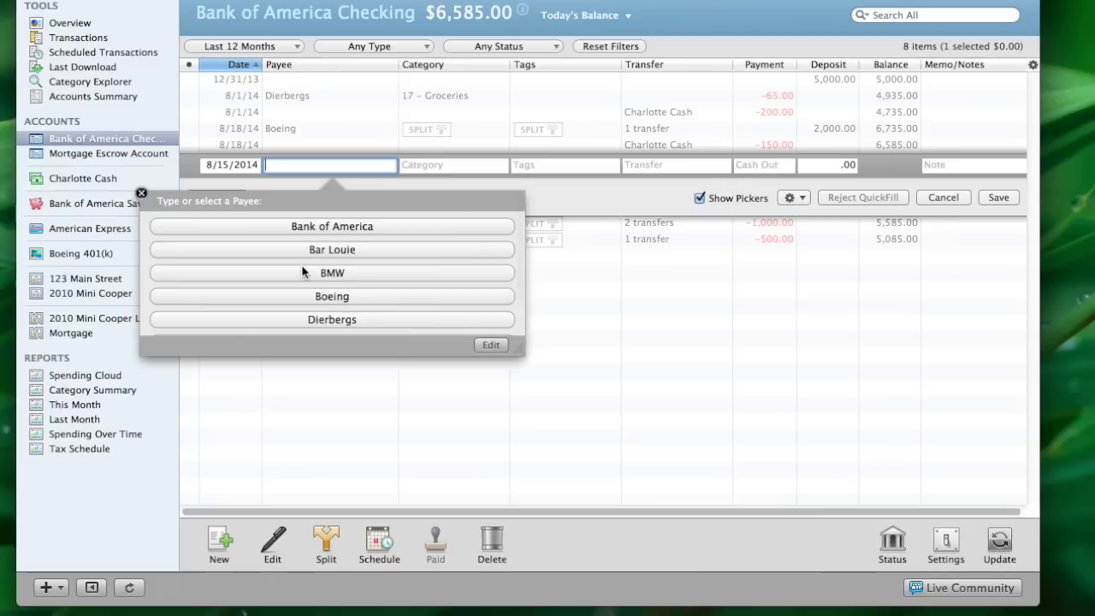
{"action": "type", "text": "Dierbergs"}
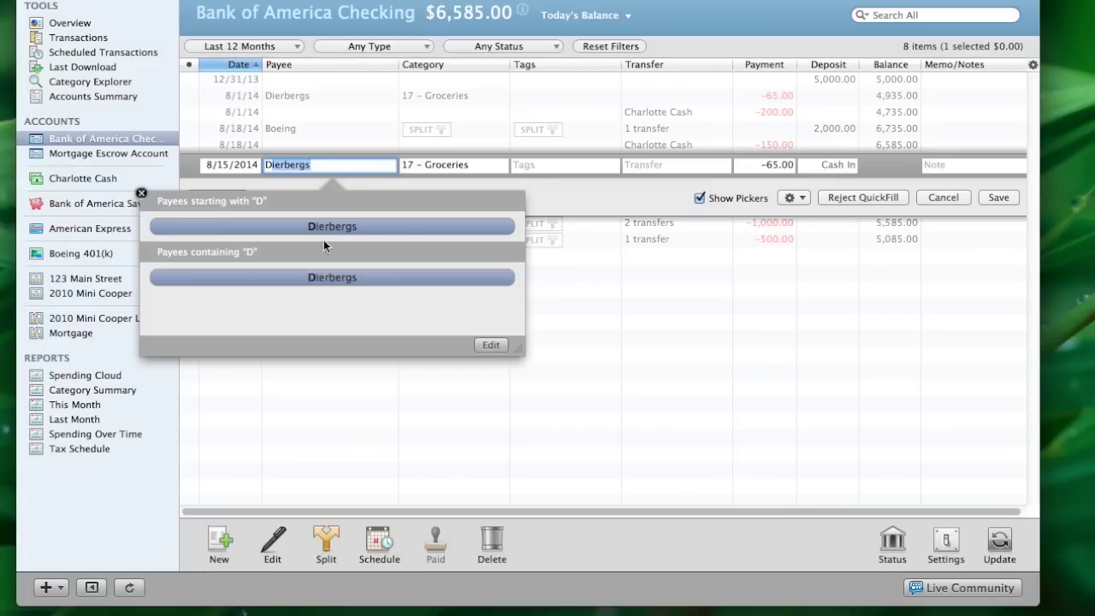
{"action": "key", "text": "Tab"}
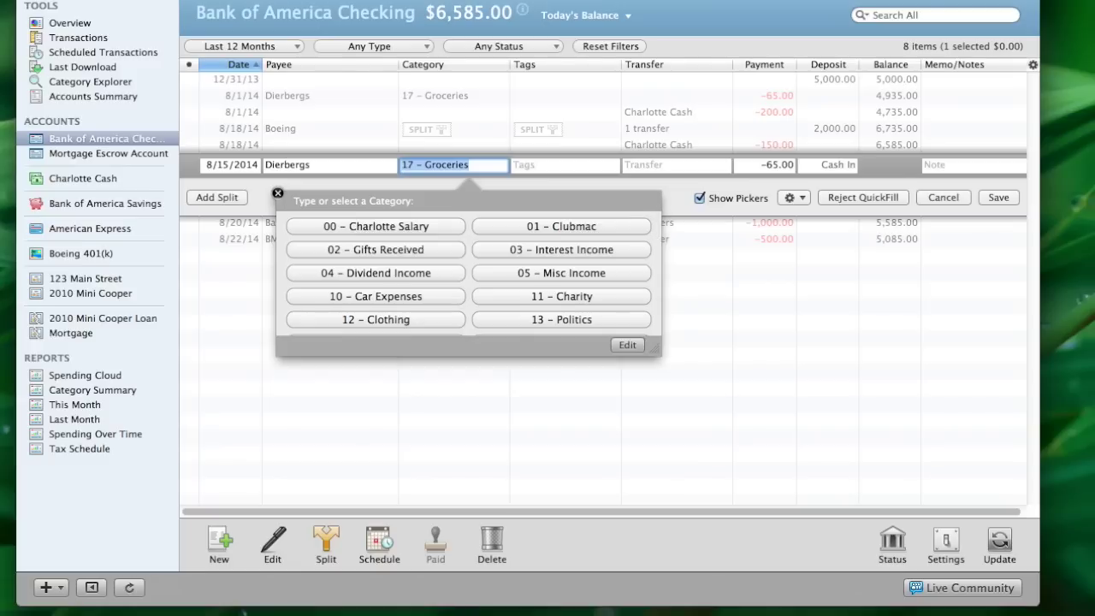
{"action": "key", "text": "Tab"}
{"action": "key", "text": "Tab"}
{"action": "key", "text": "Tab"}
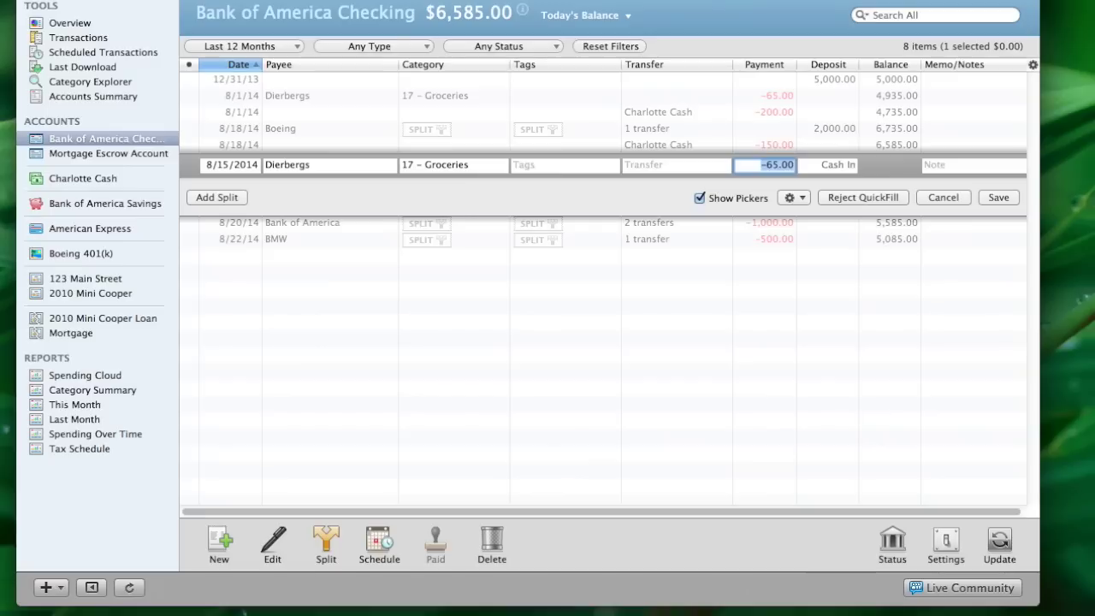
{"action": "type", "text": "92.00"}
{"action": "key", "text": "Return"}
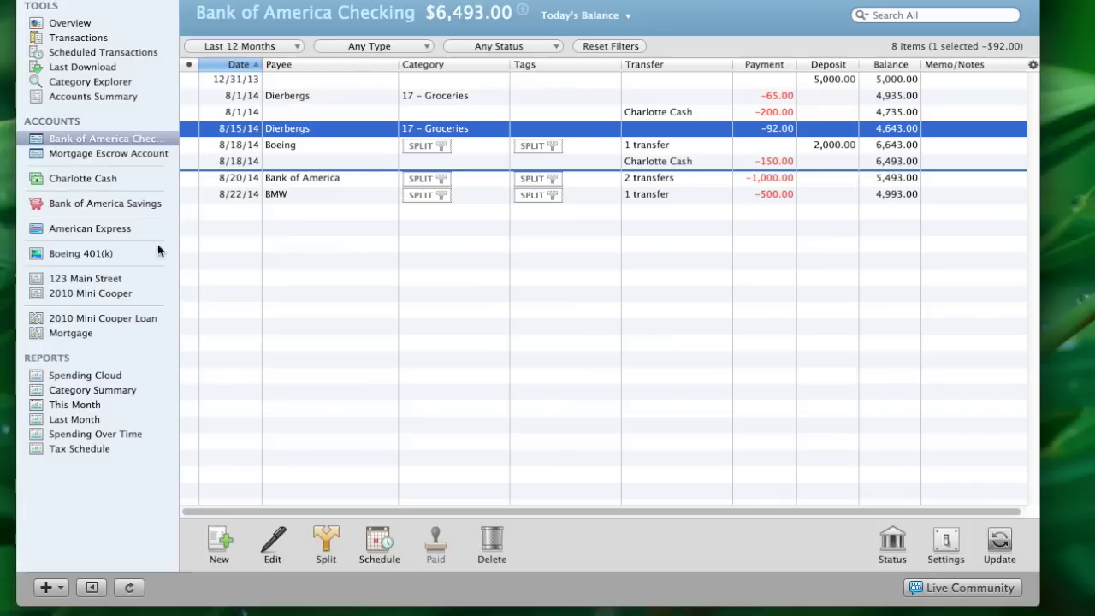
Open Category Explorer from Accounts Summary to view 12-month spending by category
{"action": "left_click", "coordinate": [74, 101]}
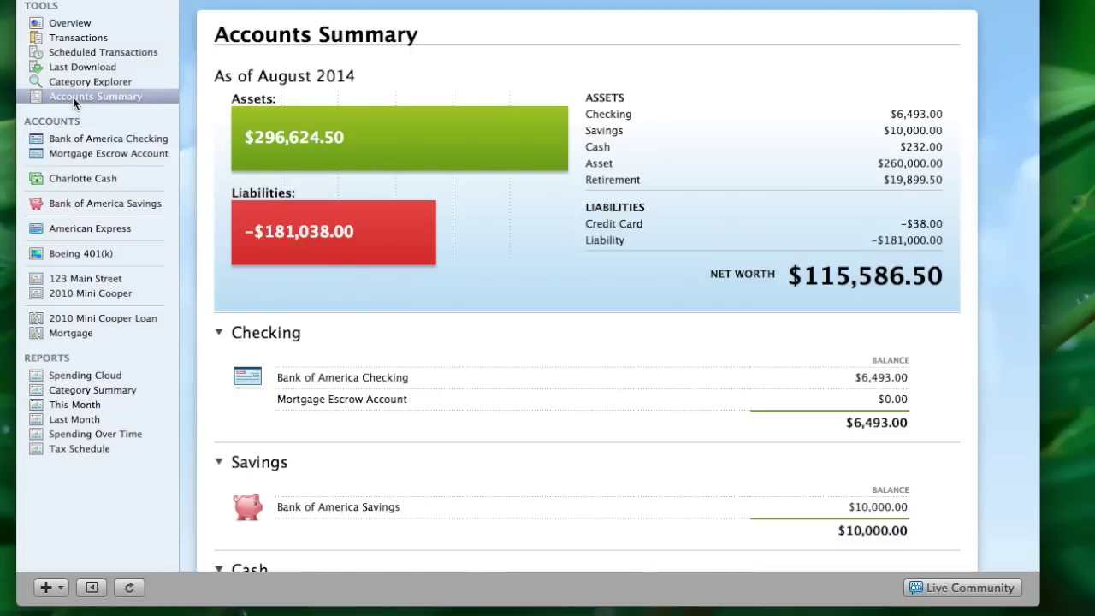
{"action": "left_click", "coordinate": [73, 86]}
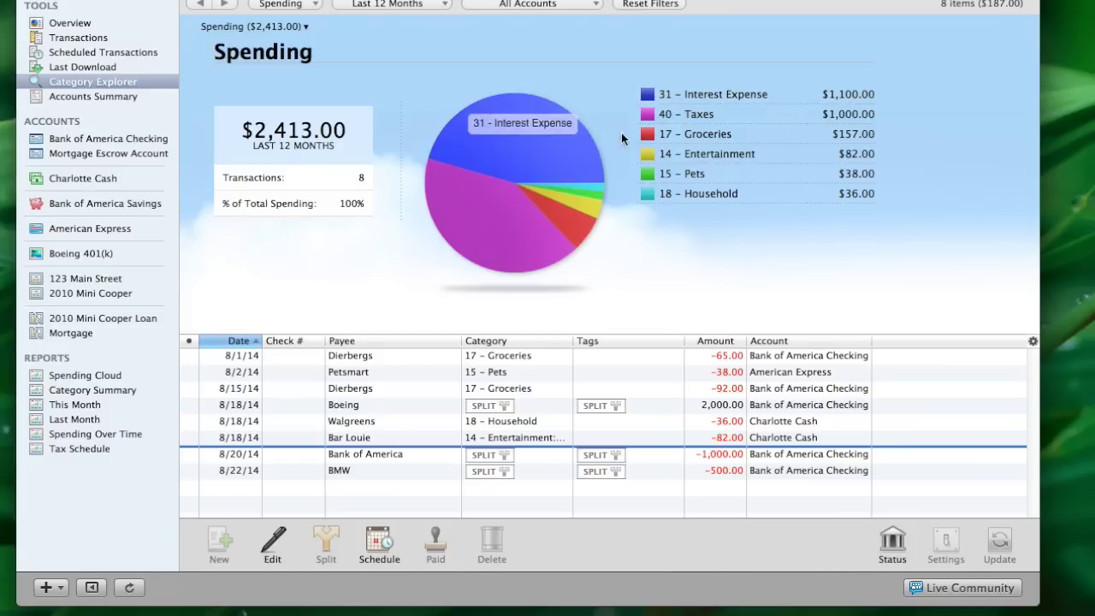
In Category Explorer, narrow spending from 14 – Entertainment to 17 – Groceries: $157.00 over two Dierbergs transactions
{"action": "left_click", "coordinate": [674, 156]}
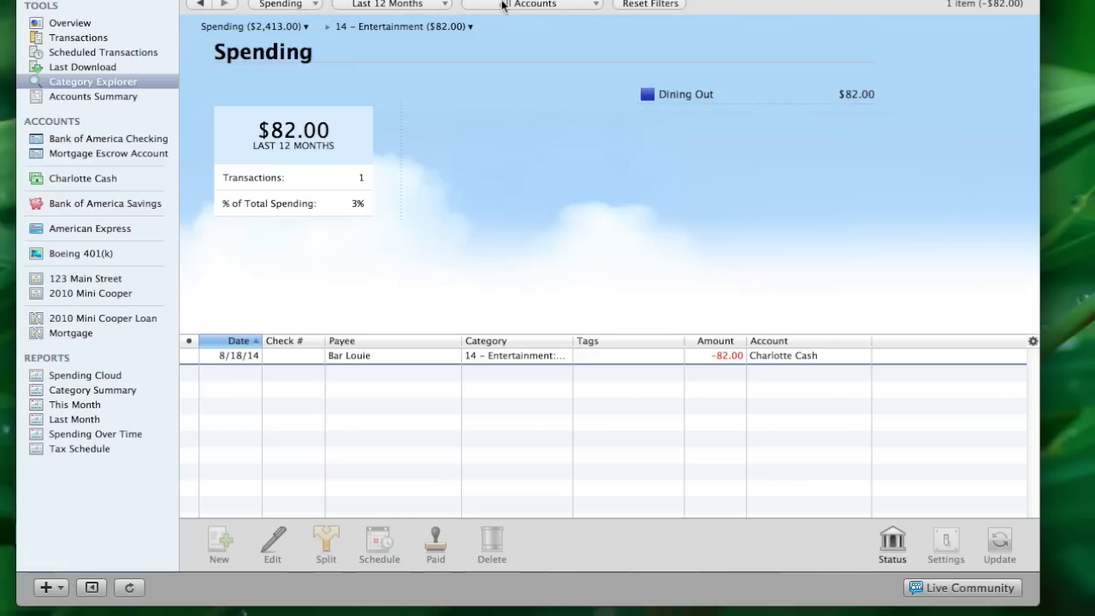
{"action": "left_click", "coordinate": [599, 6]}
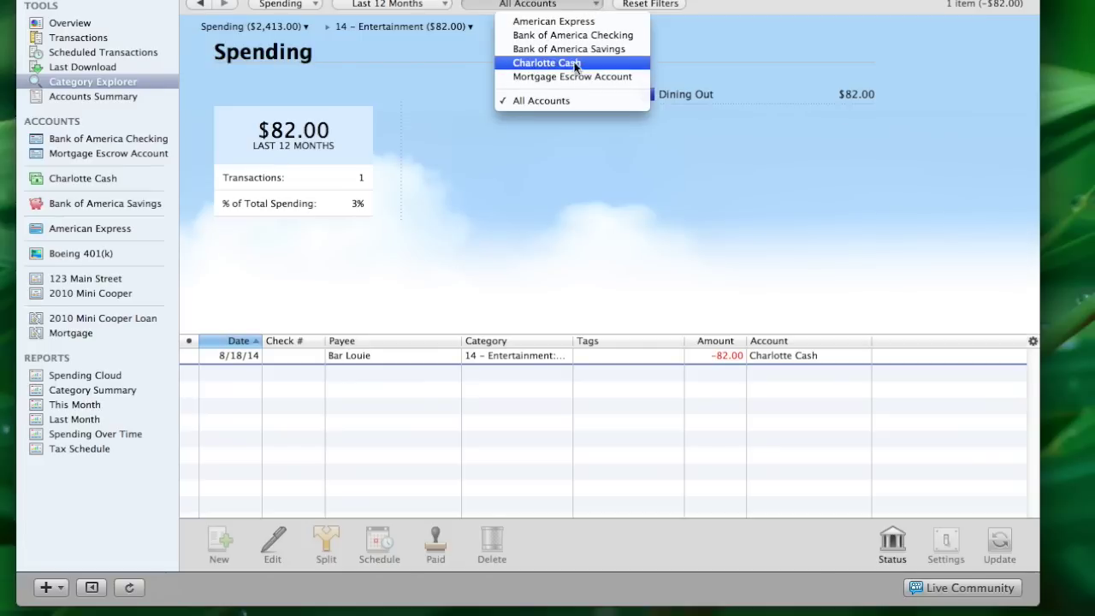
{"action": "left_click", "coordinate": [572, 6]}
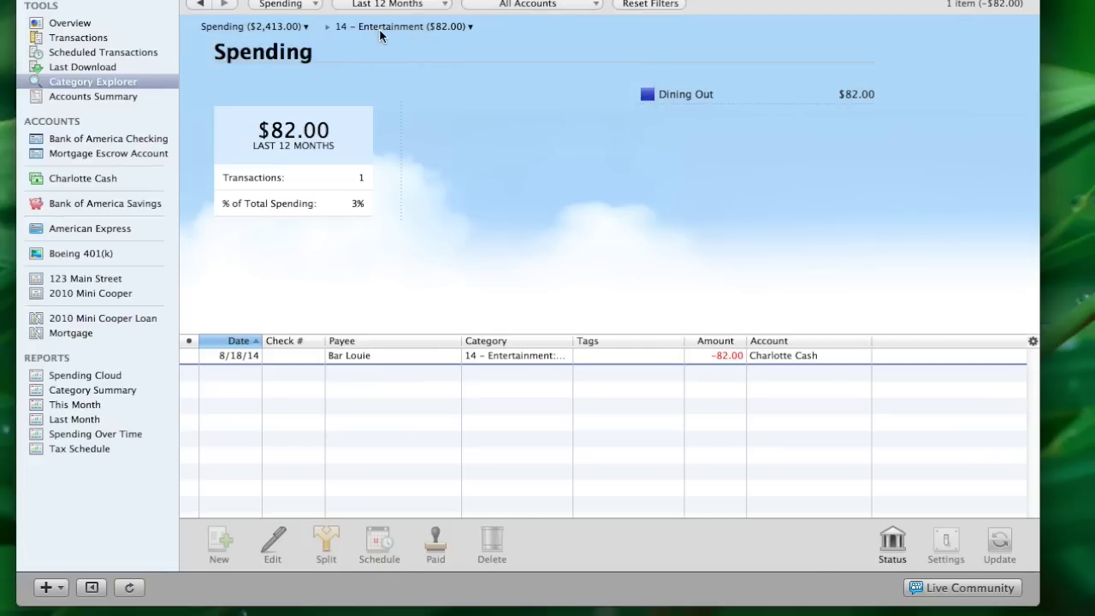
{"action": "left_click", "coordinate": [471, 28]}
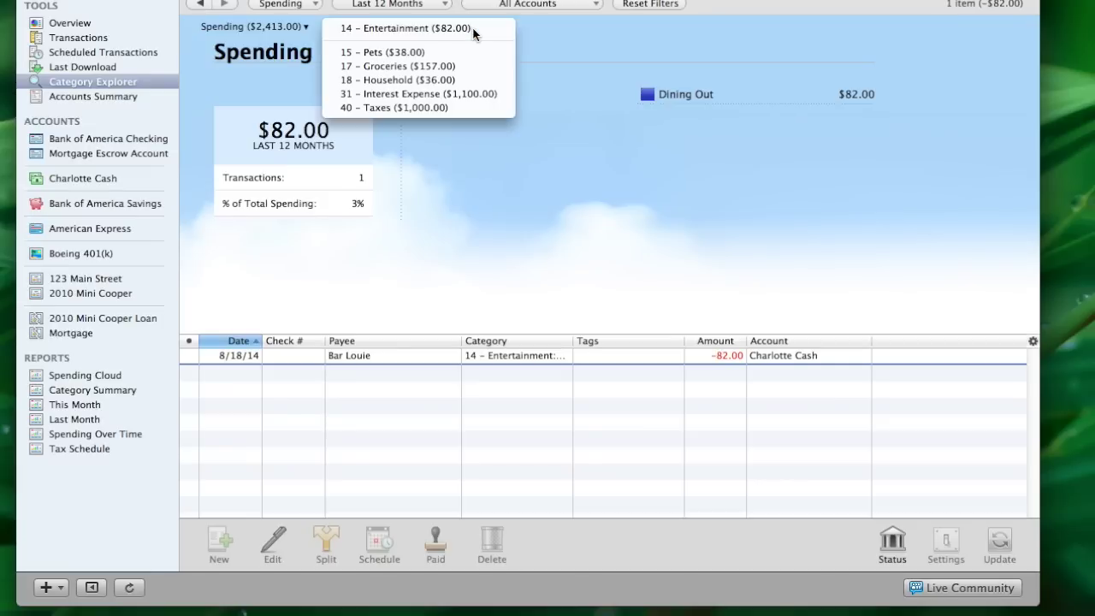
{"action": "left_click", "coordinate": [403, 67]}
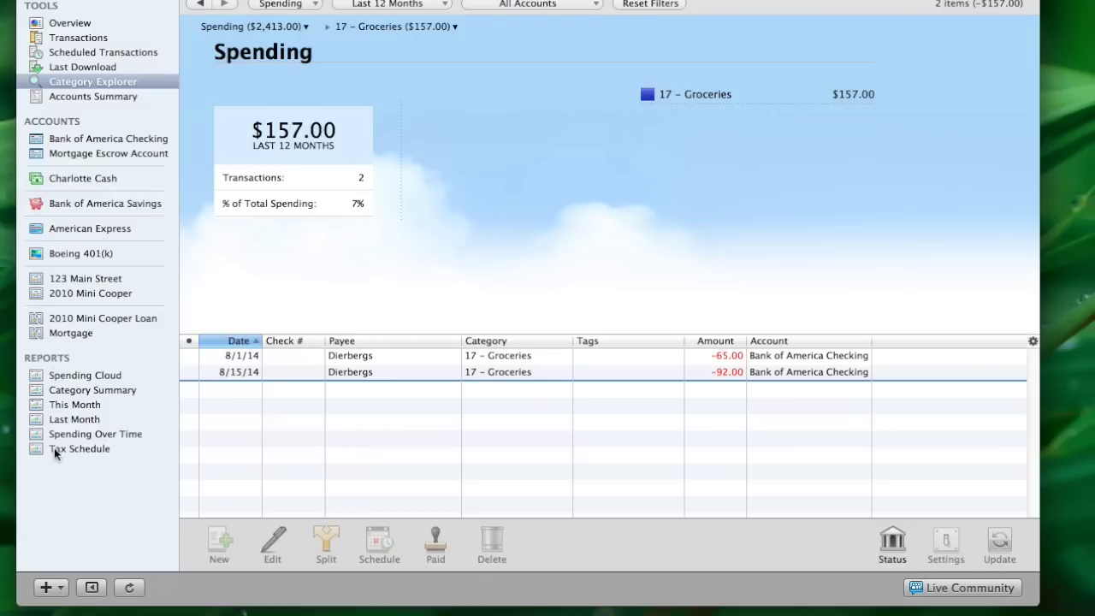
Open the Category Summary report and expand Money In, Money Out and 14 – Entertainment to show Dining Out
{"action": "left_click", "coordinate": [61, 391]}
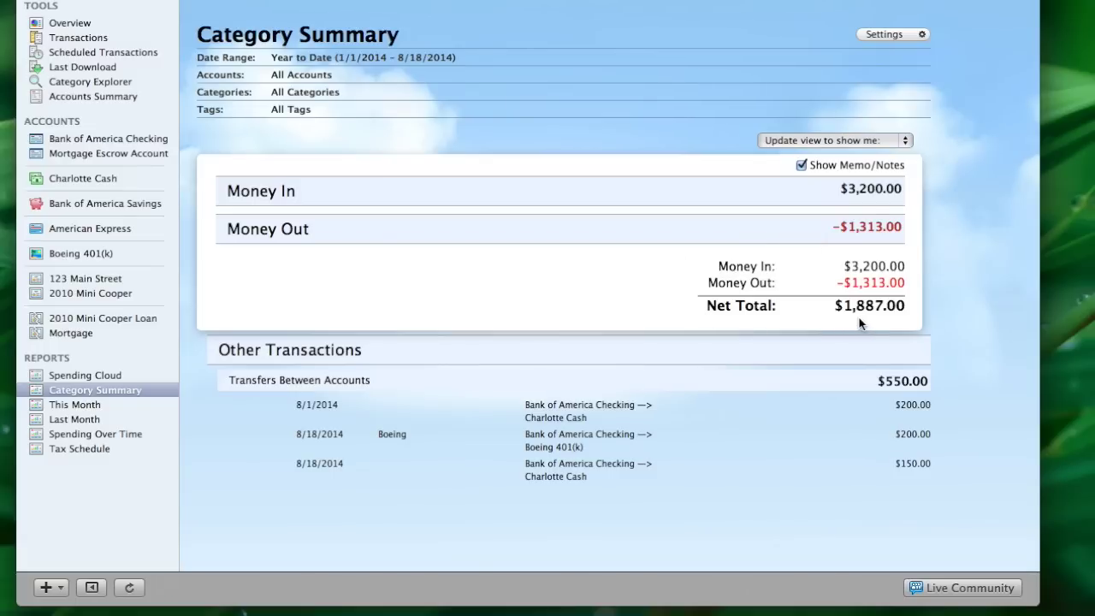
{"action": "scroll", "coordinate": [441, 480], "scroll_direction": "down", "scroll_amount": 1}
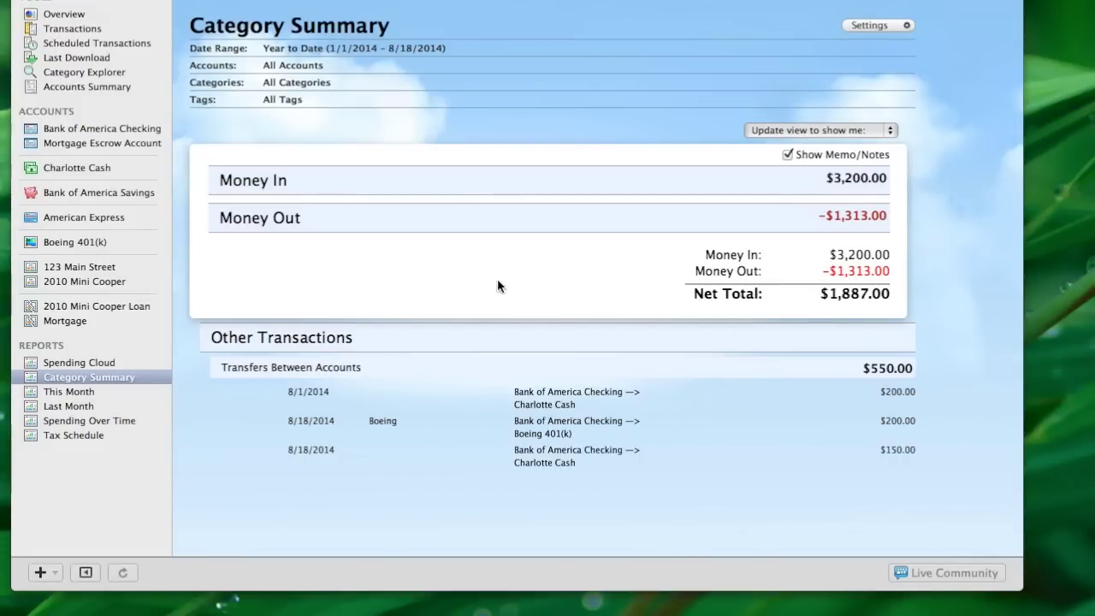
{"action": "left_click", "coordinate": [371, 187]}
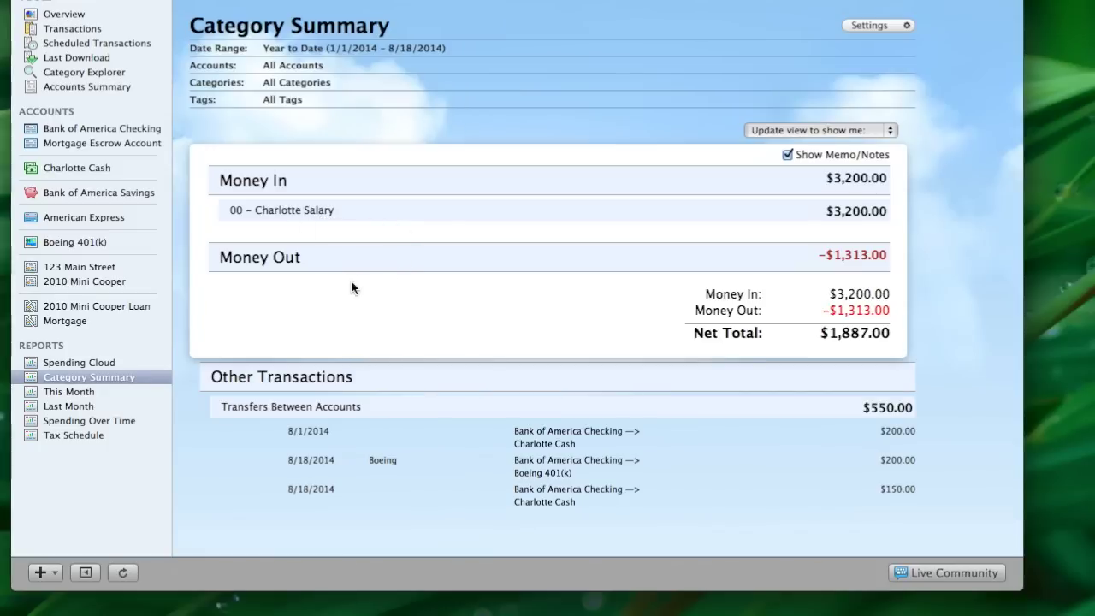
{"action": "left_click", "coordinate": [332, 265]}
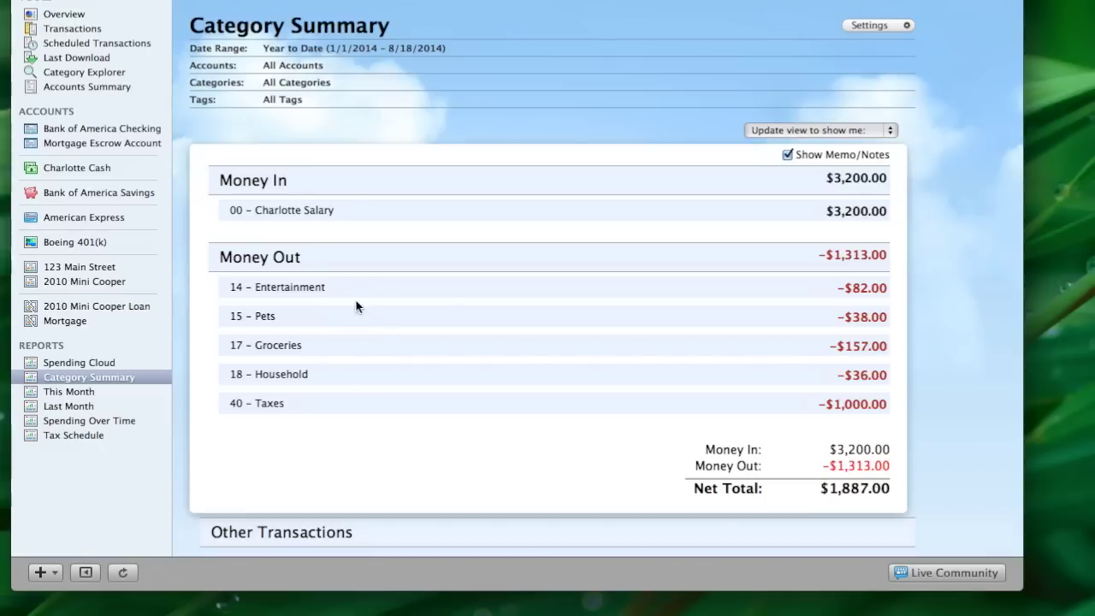
{"action": "left_click", "coordinate": [350, 288]}
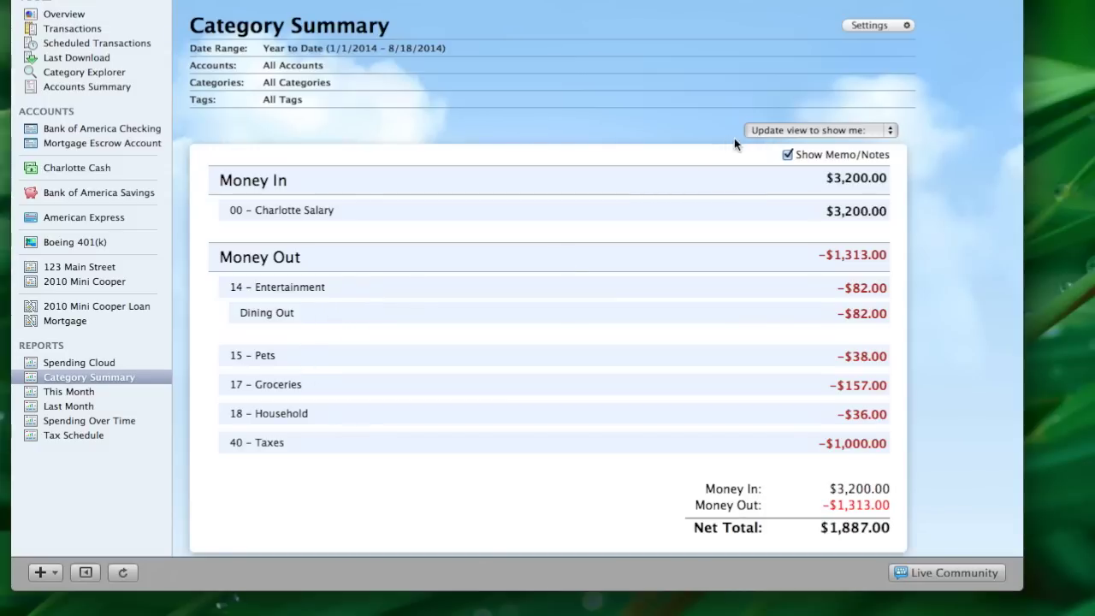
Show the Category Summary with individual transaction details for all categories
{"action": "left_click", "coordinate": [893, 132]}
{"action": "left_click", "coordinate": [862, 145]}
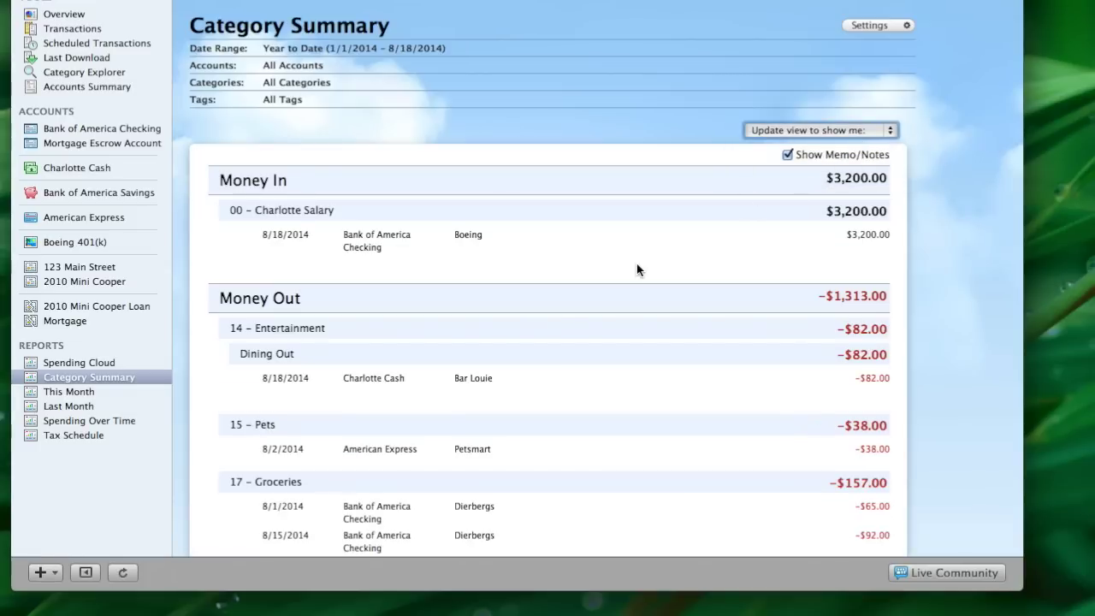
{"action": "scroll", "coordinate": [578, 339], "scroll_direction": "down", "scroll_amount": 3}
{"action": "scroll", "coordinate": [577, 339], "scroll_direction": "down", "scroll_amount": 5}
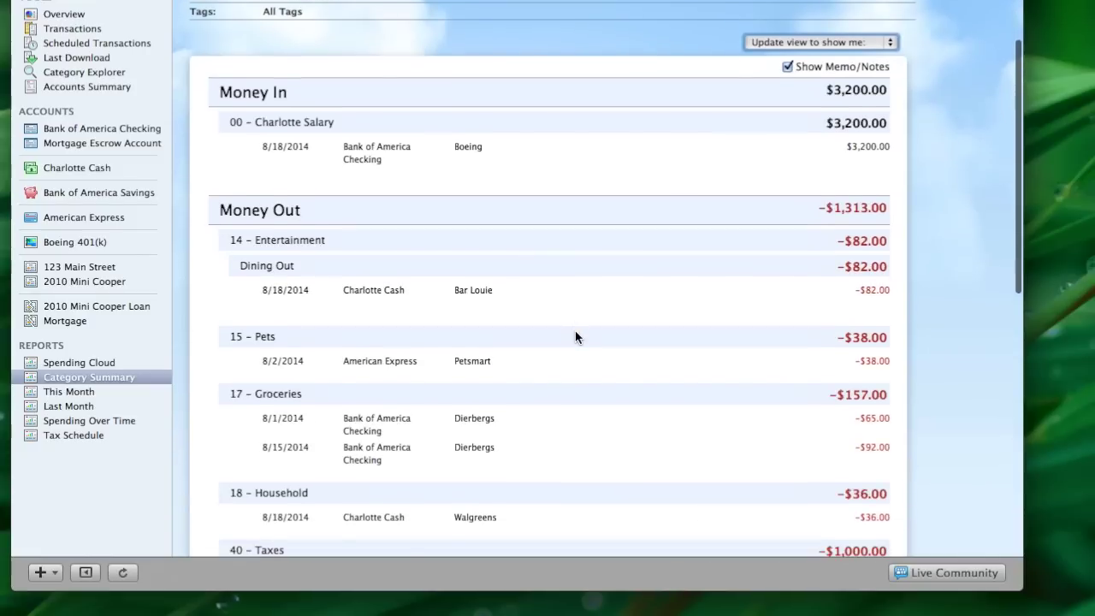
{"action": "scroll", "coordinate": [577, 338], "scroll_direction": "down", "scroll_amount": 3}
{"action": "scroll", "coordinate": [577, 338], "scroll_direction": "up", "scroll_amount": 12}
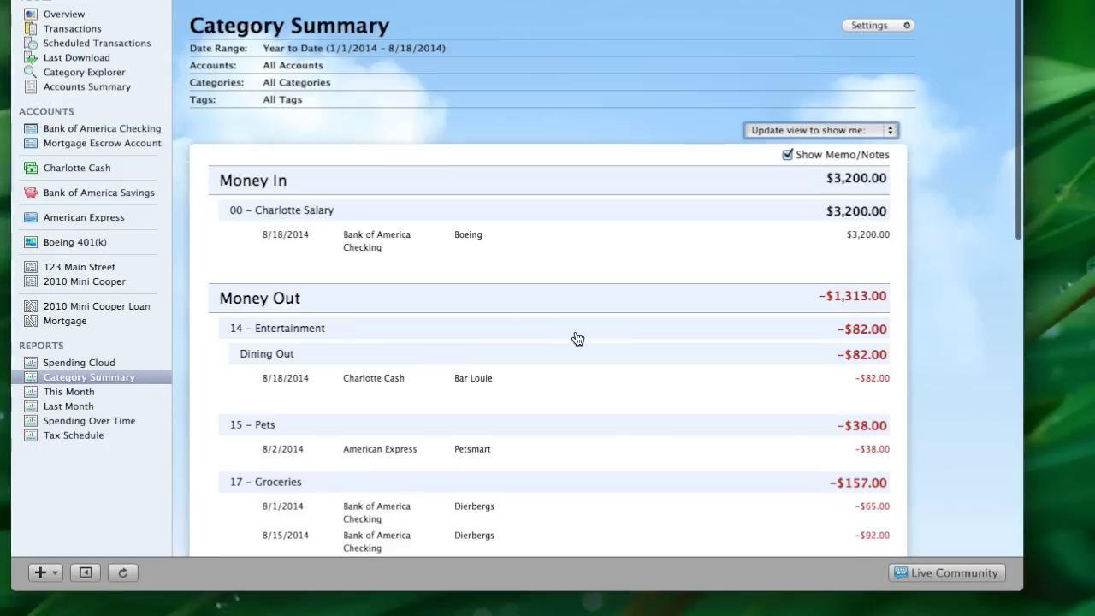
Switch the report to top-level categories only and expand Transfers Between Accounts
{"action": "left_click", "coordinate": [891, 130]}
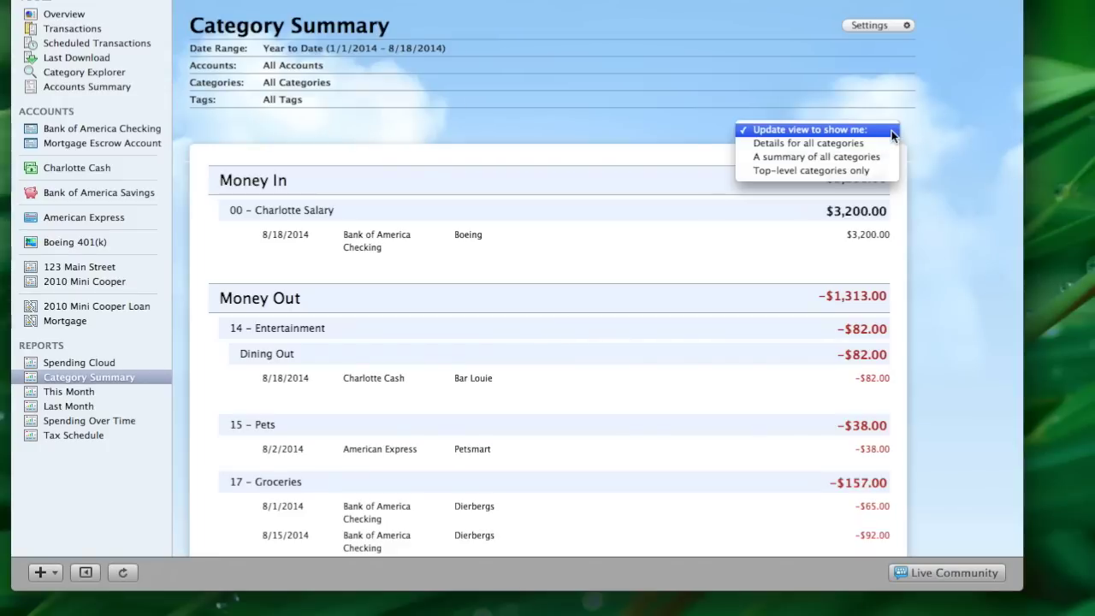
{"action": "left_click", "coordinate": [862, 170]}
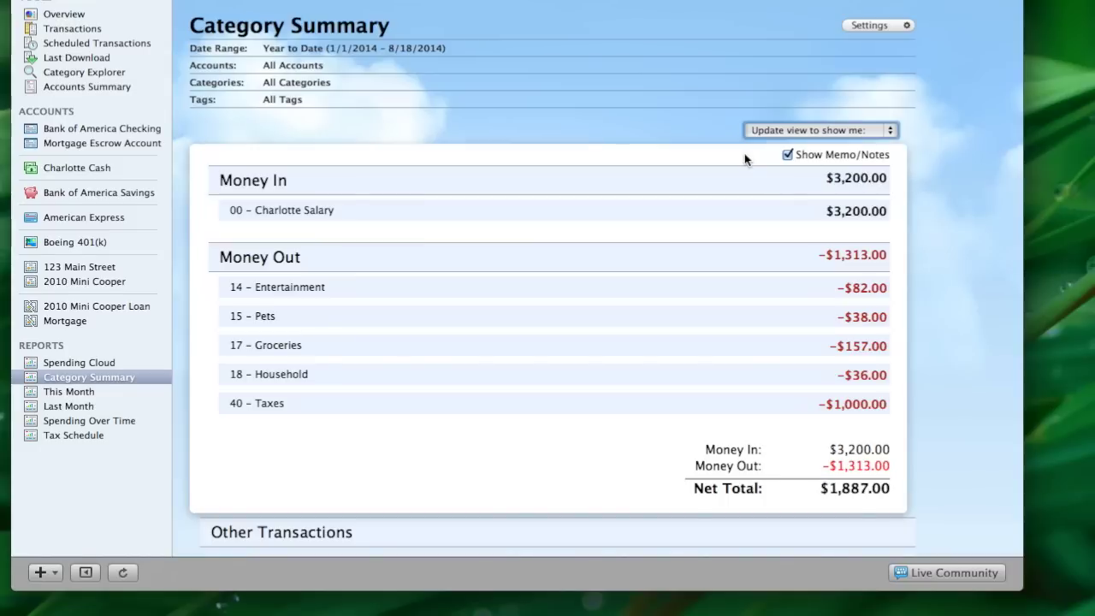
{"action": "scroll", "coordinate": [557, 265], "scroll_direction": "down", "scroll_amount": 1}
{"action": "scroll", "coordinate": [557, 265], "scroll_direction": "down", "scroll_amount": 5}
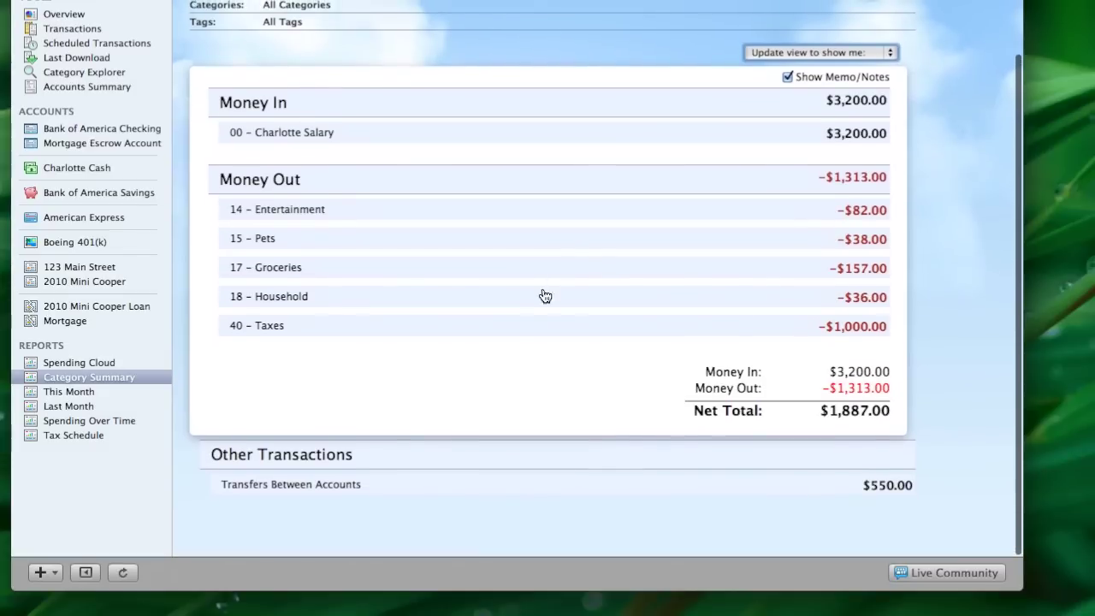
{"action": "left_click", "coordinate": [345, 485]}
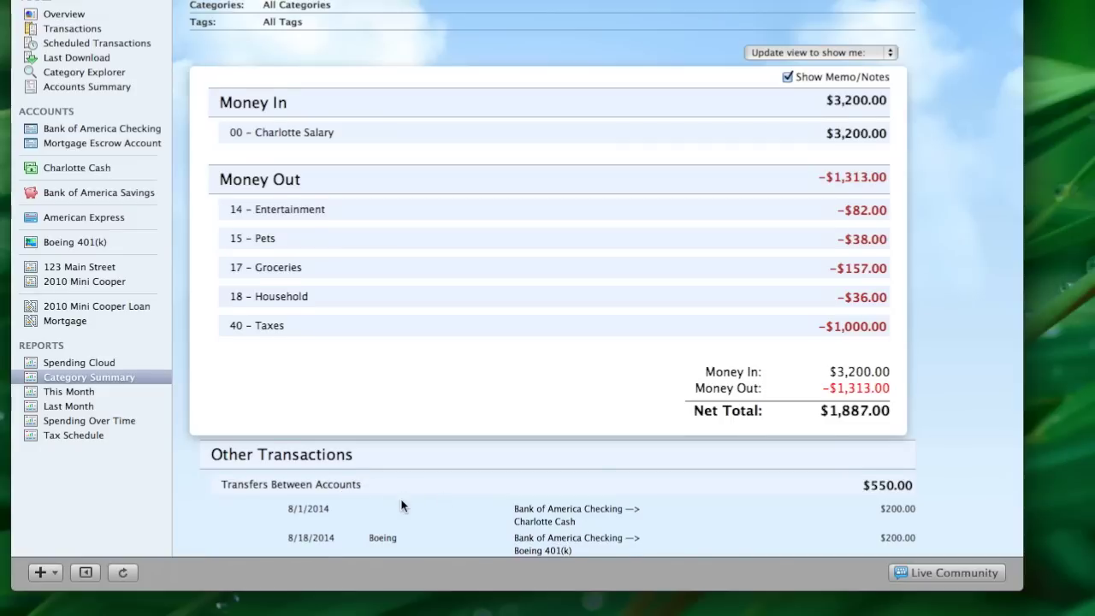
{"action": "scroll", "coordinate": [400, 497], "scroll_direction": "down", "scroll_amount": 3}
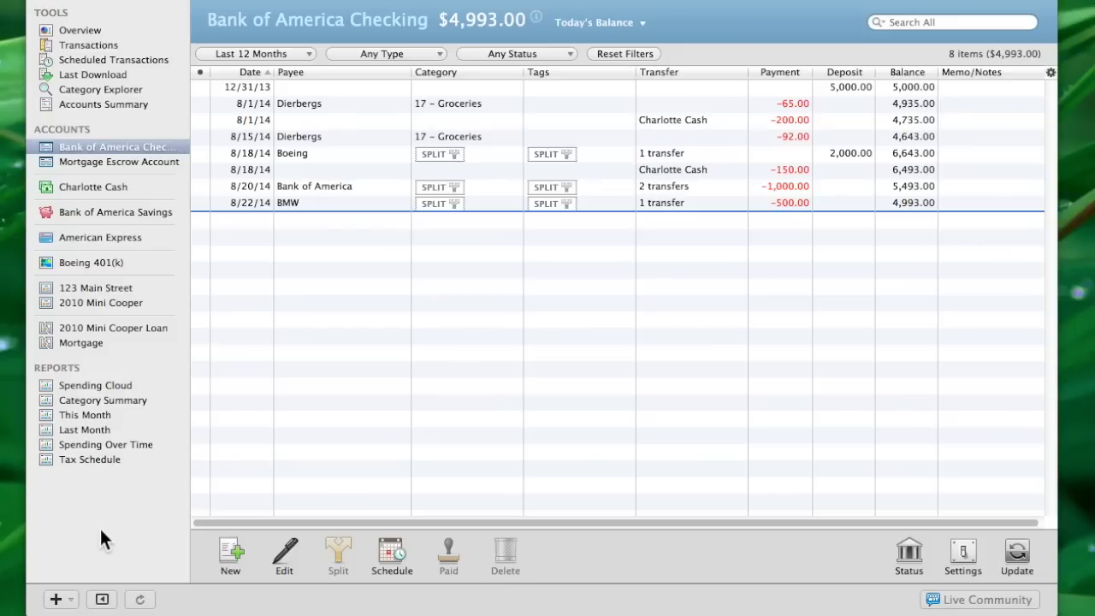
Start a new 401(k) investment account with Charles Schwab & Co., Inc. as the institution
{"action": "left_click", "coordinate": [56, 600]}
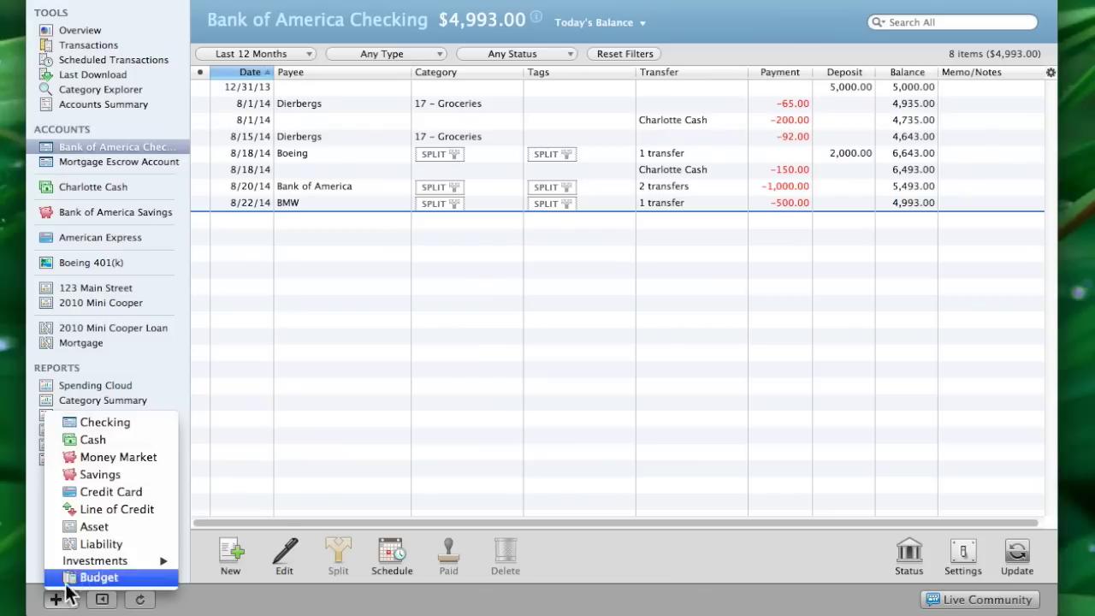
{"action": "mouse_move", "coordinate": [106, 560]}
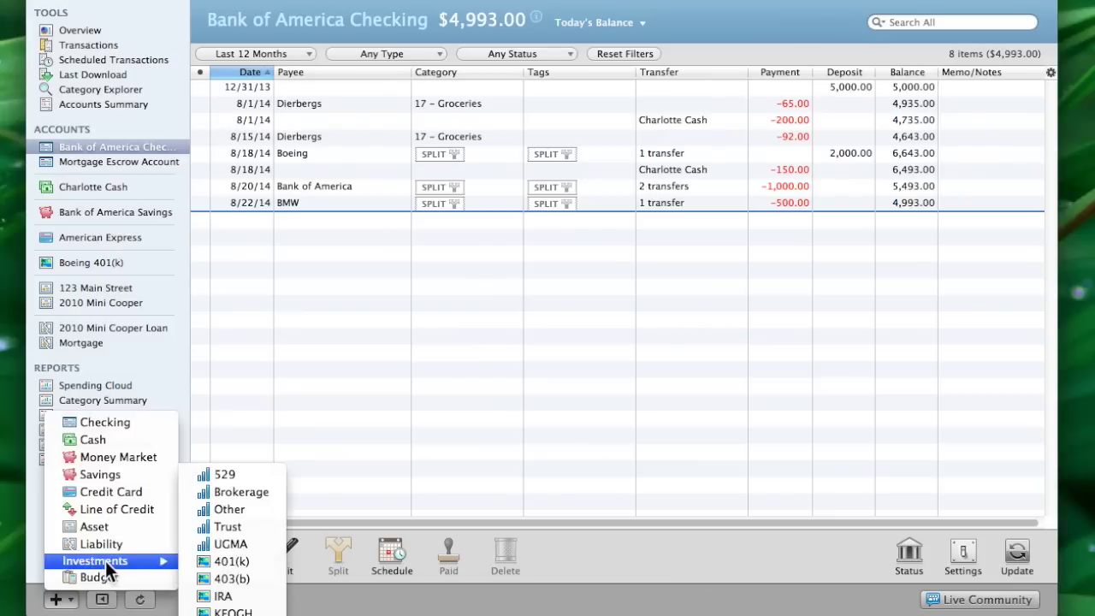
{"action": "left_click", "coordinate": [223, 562]}
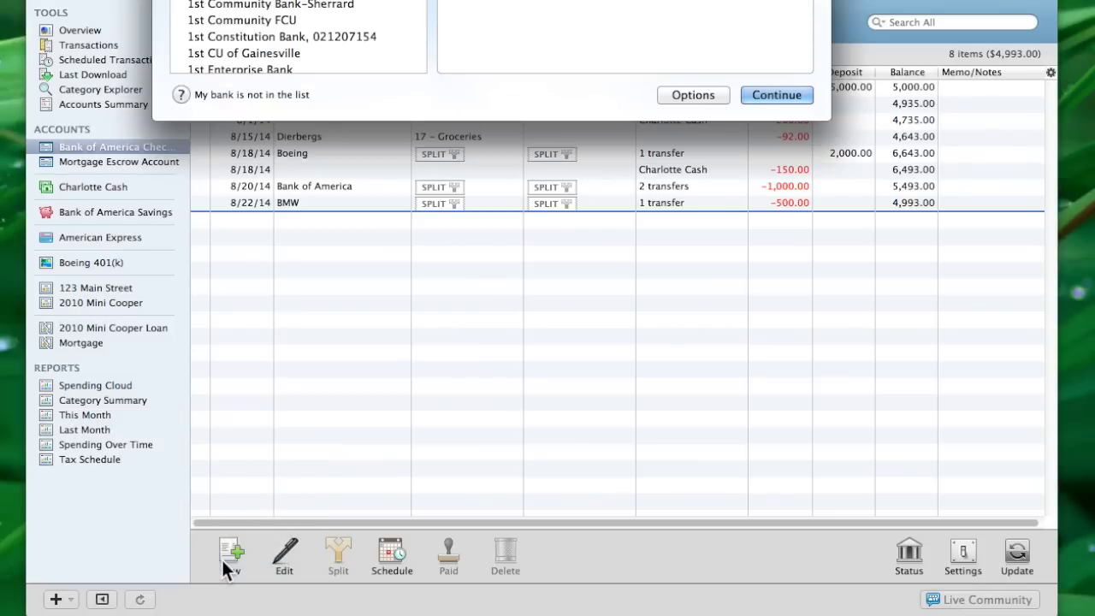
{"action": "left_click_drag", "start_coordinate": [435, 0], "coordinate": [490, 55]}
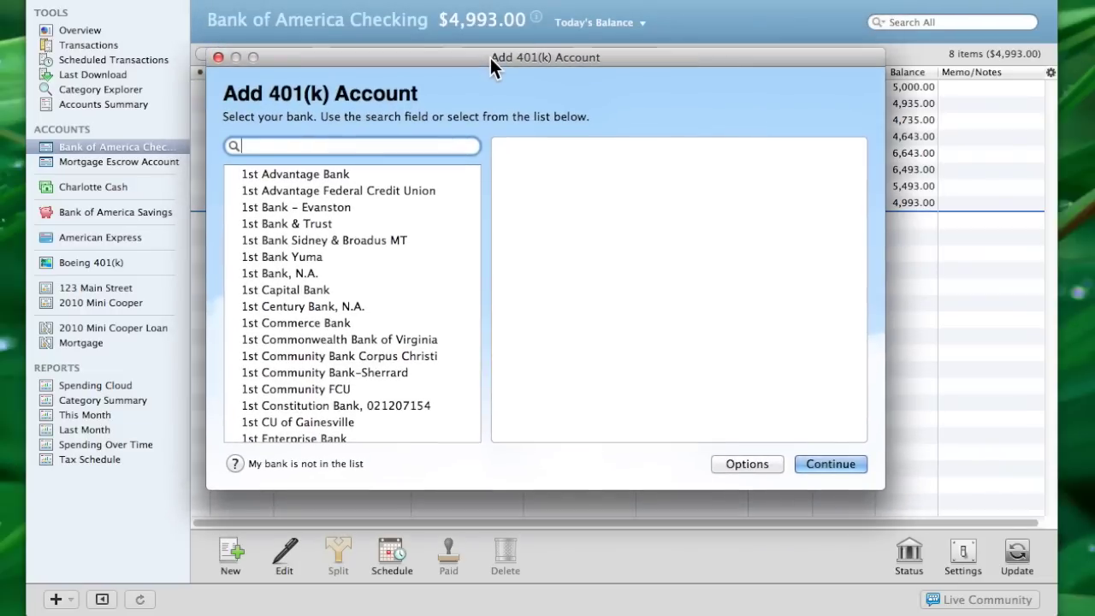
{"action": "left_click", "coordinate": [306, 145]}
{"action": "type", "text": "Charles"}
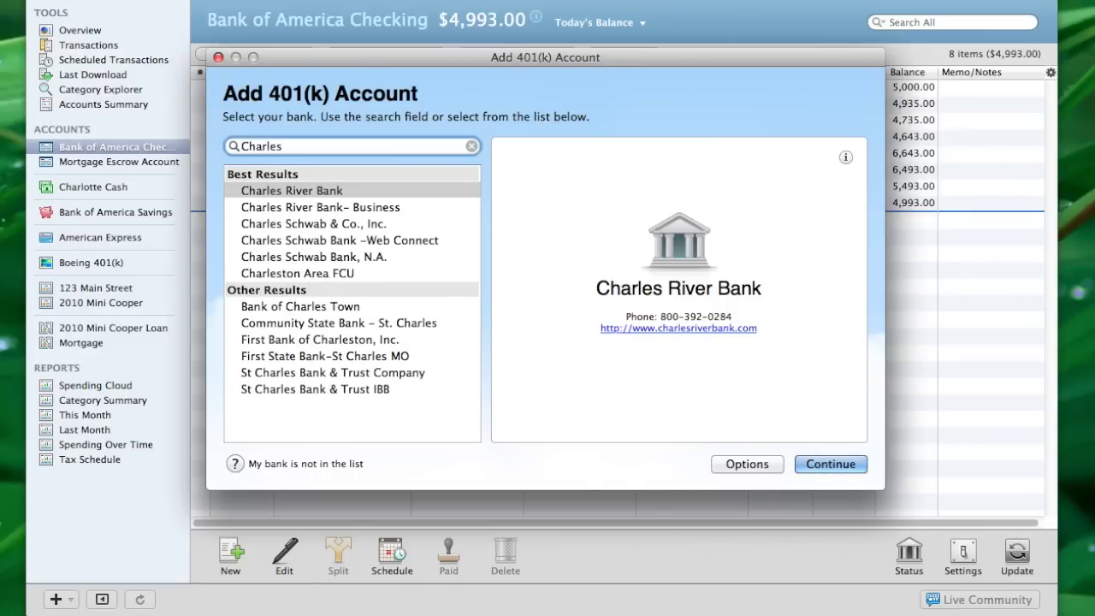
{"action": "left_click", "coordinate": [280, 221]}
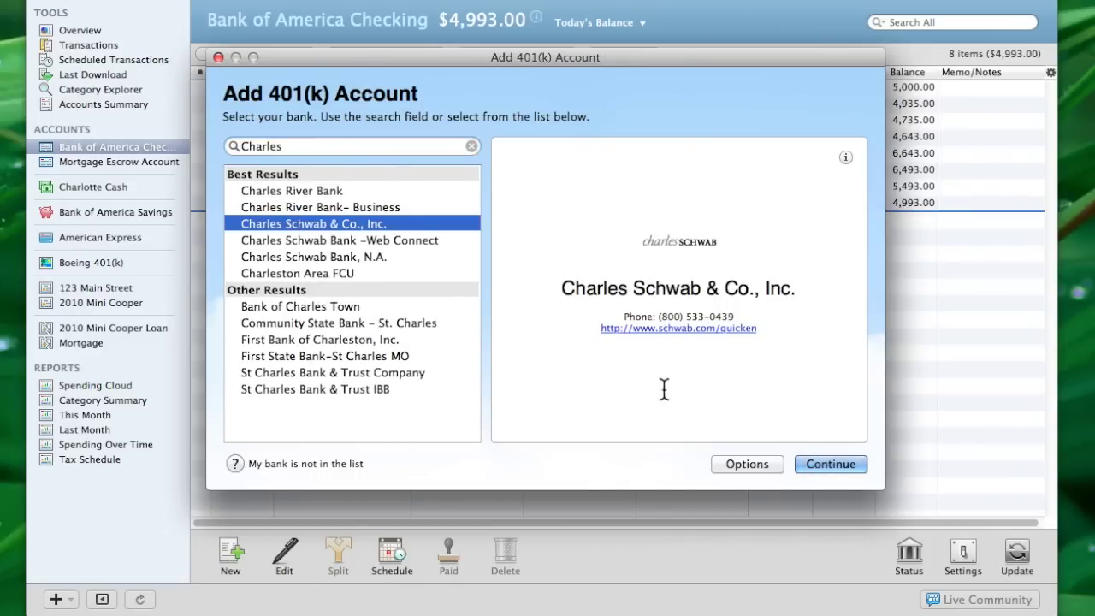
{"action": "left_click", "coordinate": [826, 464]}
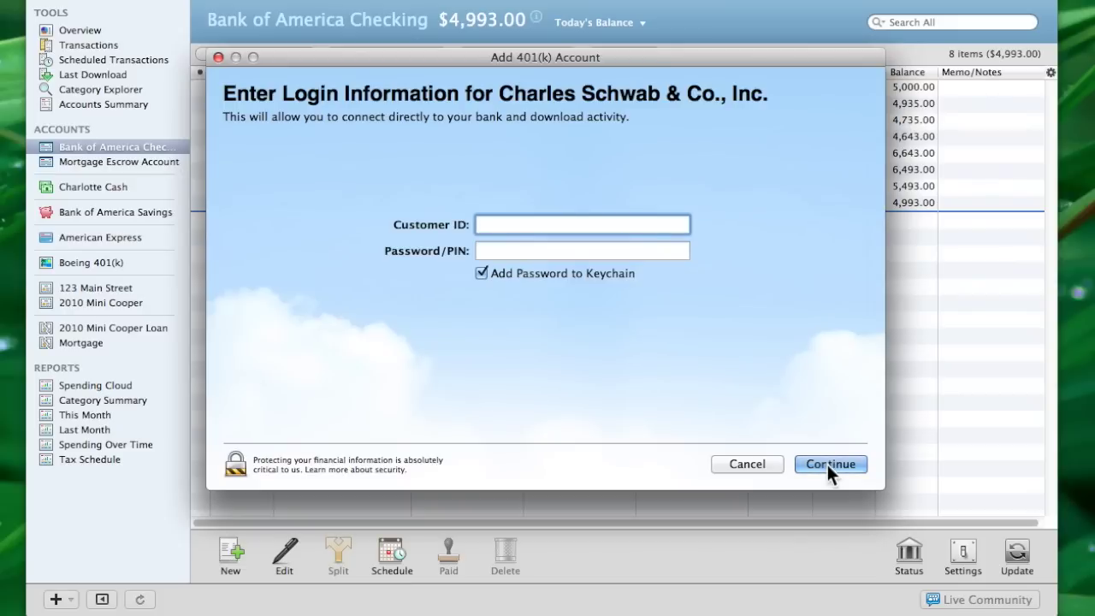
Sign in with the Customer ID and password to find three brokerage accounts
{"action": "key", "text": "Tab"}
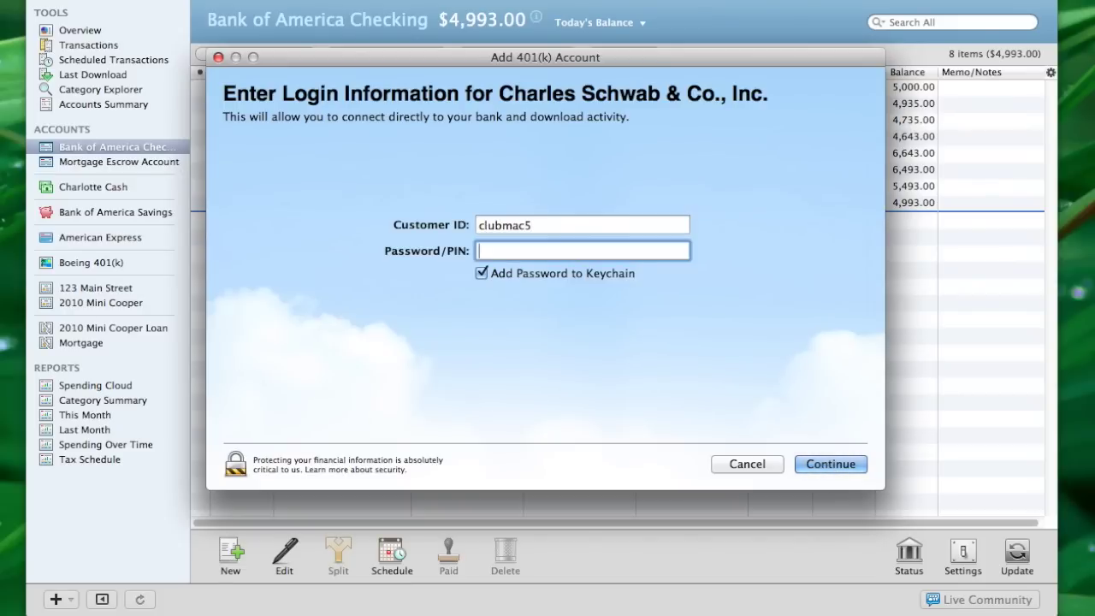
{"action": "left_click", "coordinate": [846, 468]}
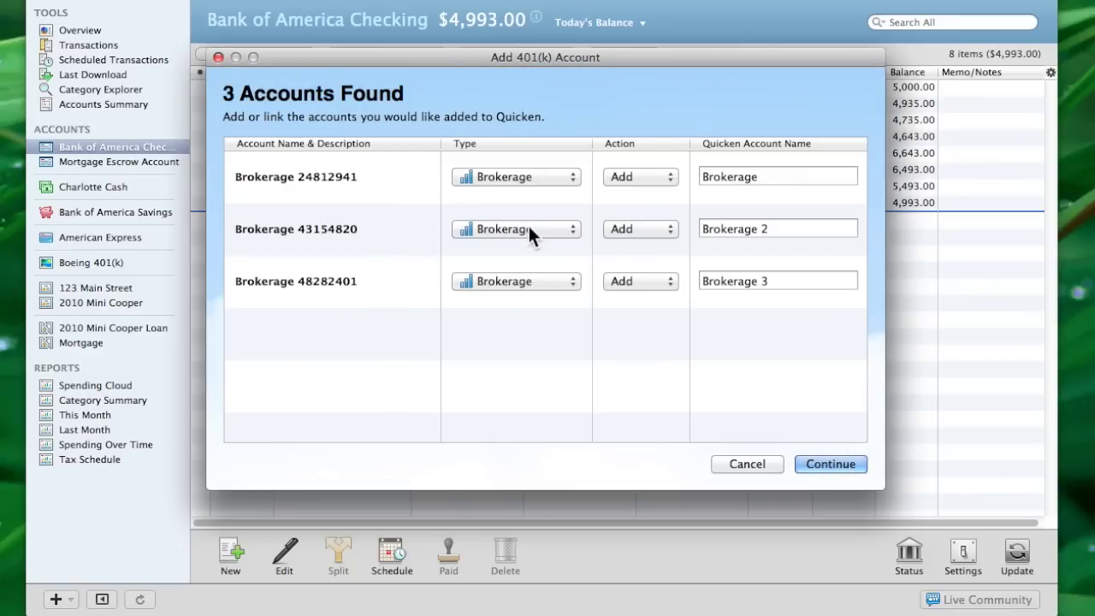
Set the second and third brokerage accounts to Ignore
{"action": "left_click", "coordinate": [670, 231]}
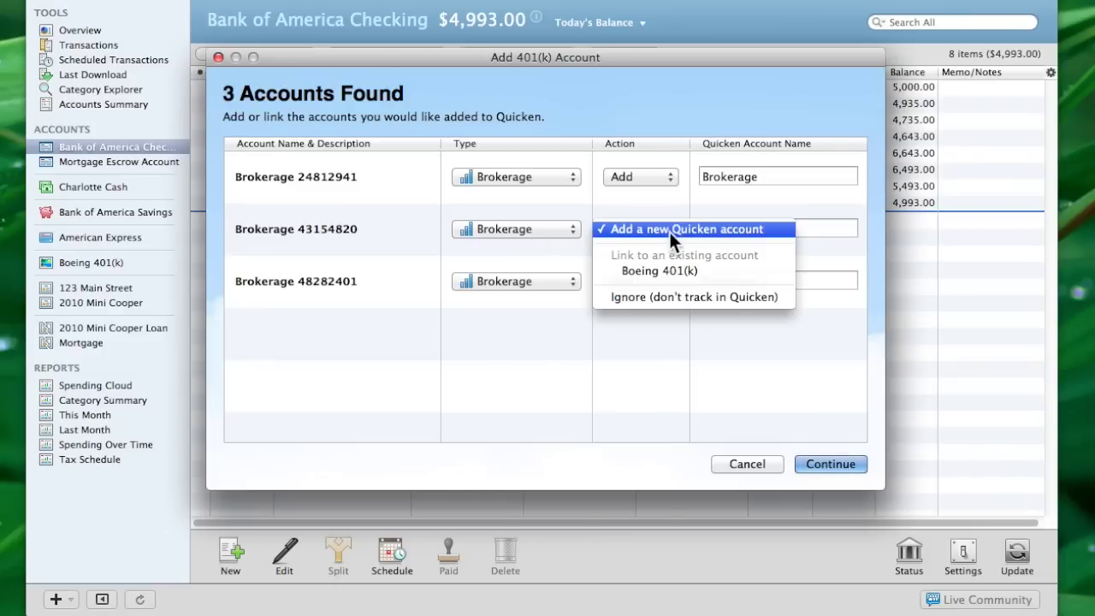
{"action": "left_click", "coordinate": [665, 296]}
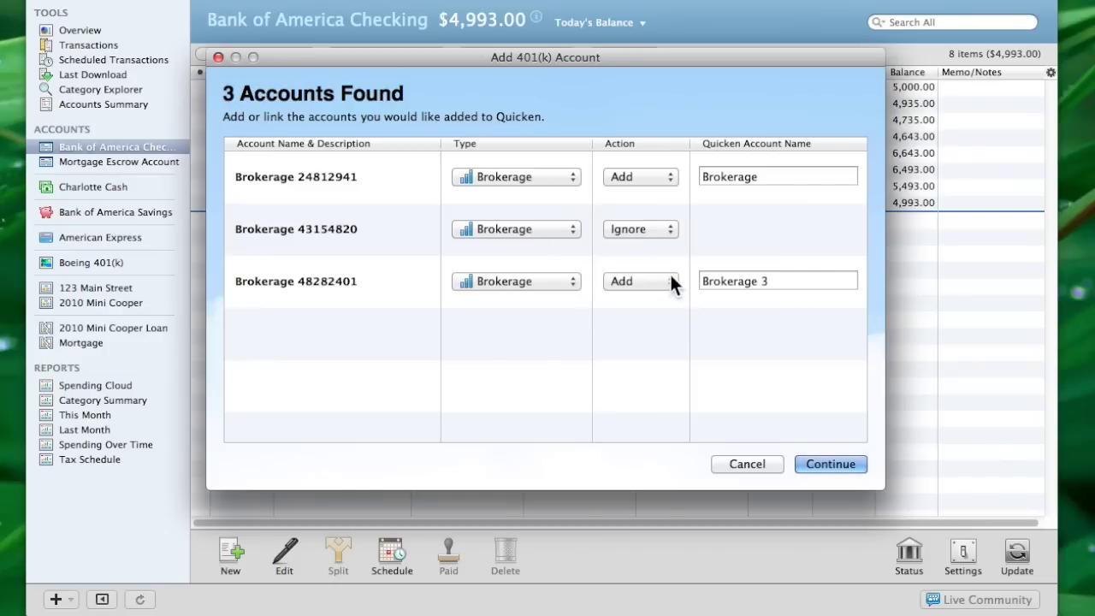
{"action": "left_click", "coordinate": [670, 276]}
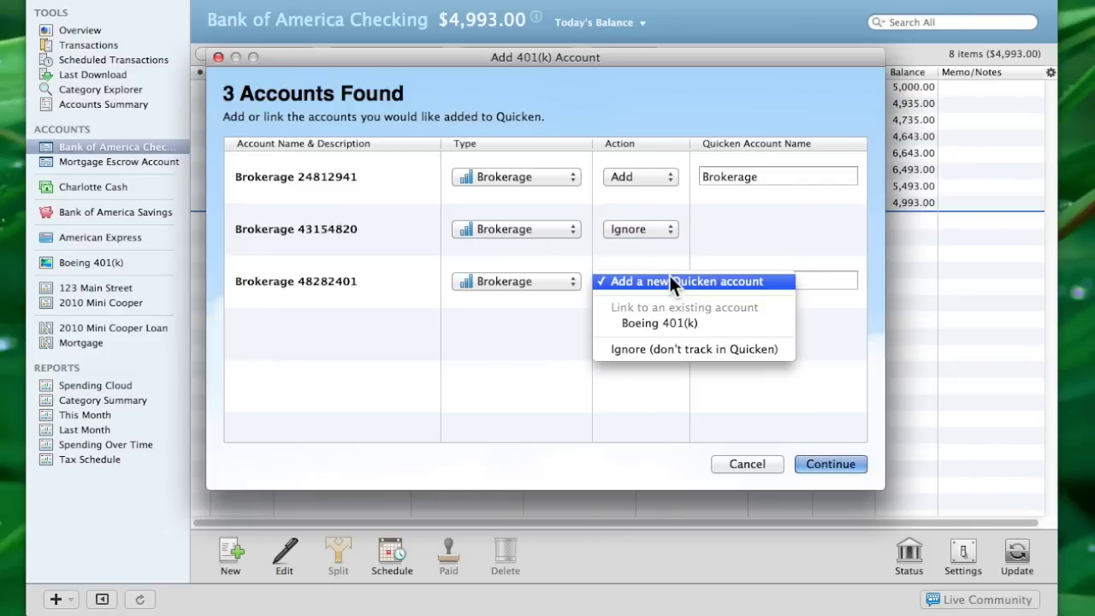
{"action": "left_click", "coordinate": [660, 349]}
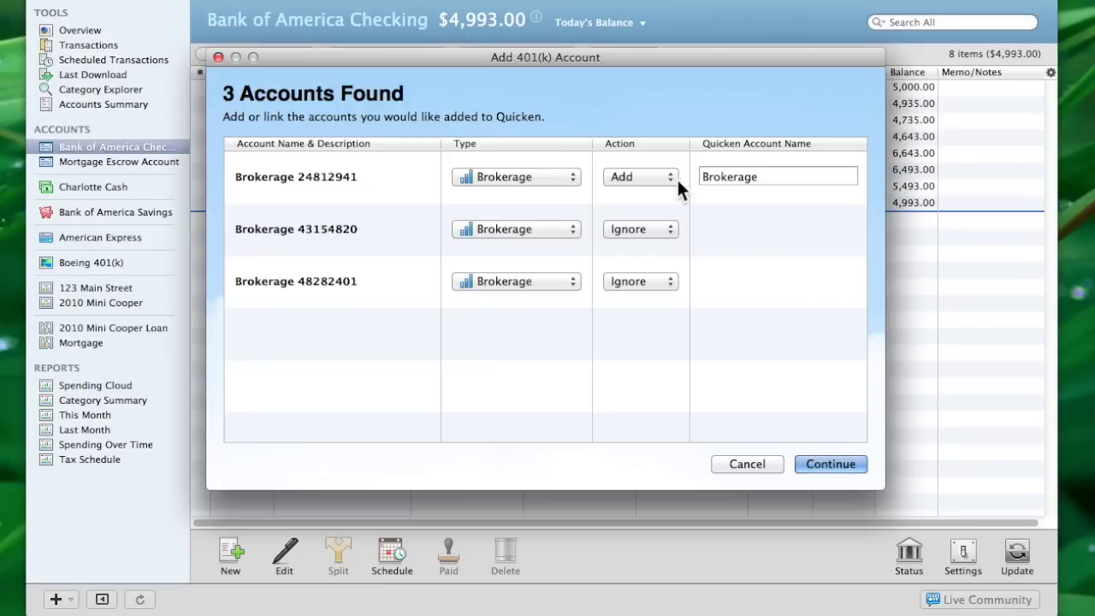
Rename the first brokerage account to 'Beth IRA' and finish adding it
{"action": "left_click", "coordinate": [765, 171]}
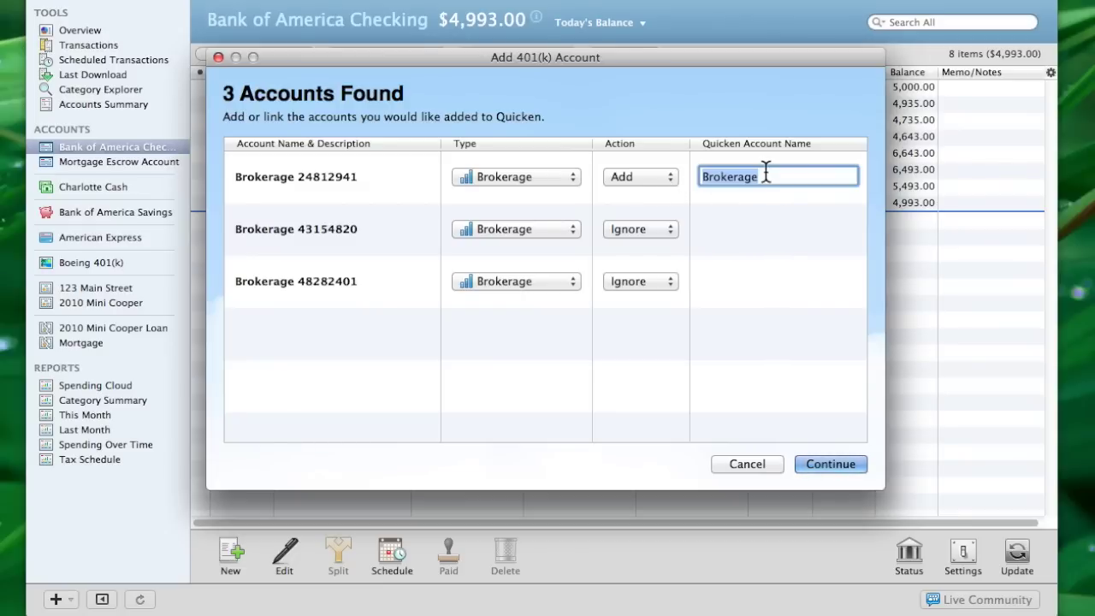
{"action": "type", "text": "Beth IRA"}
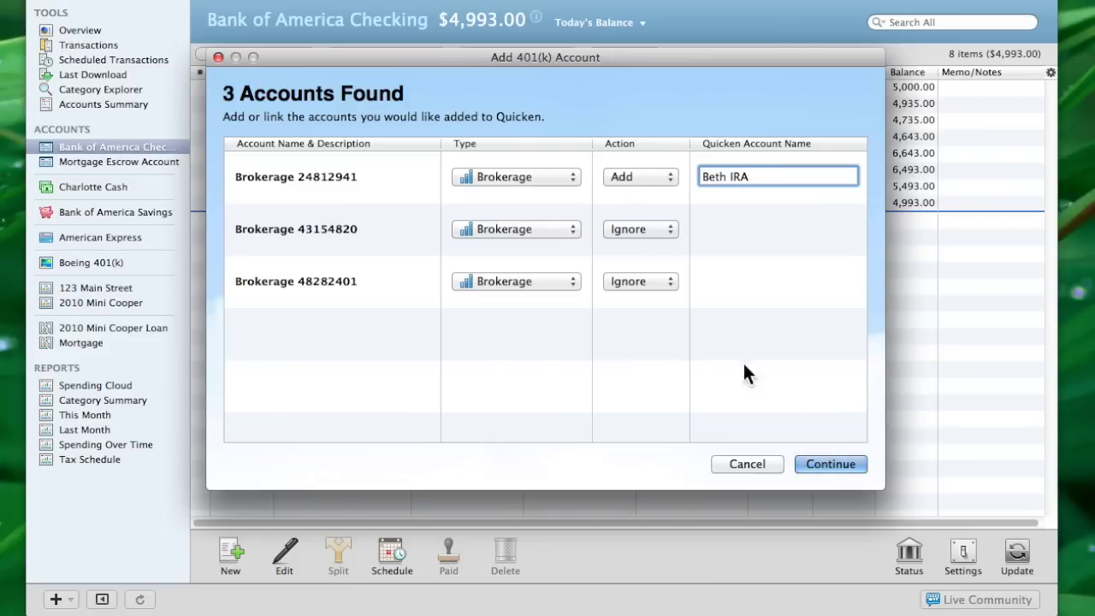
{"action": "left_click", "coordinate": [840, 463]}
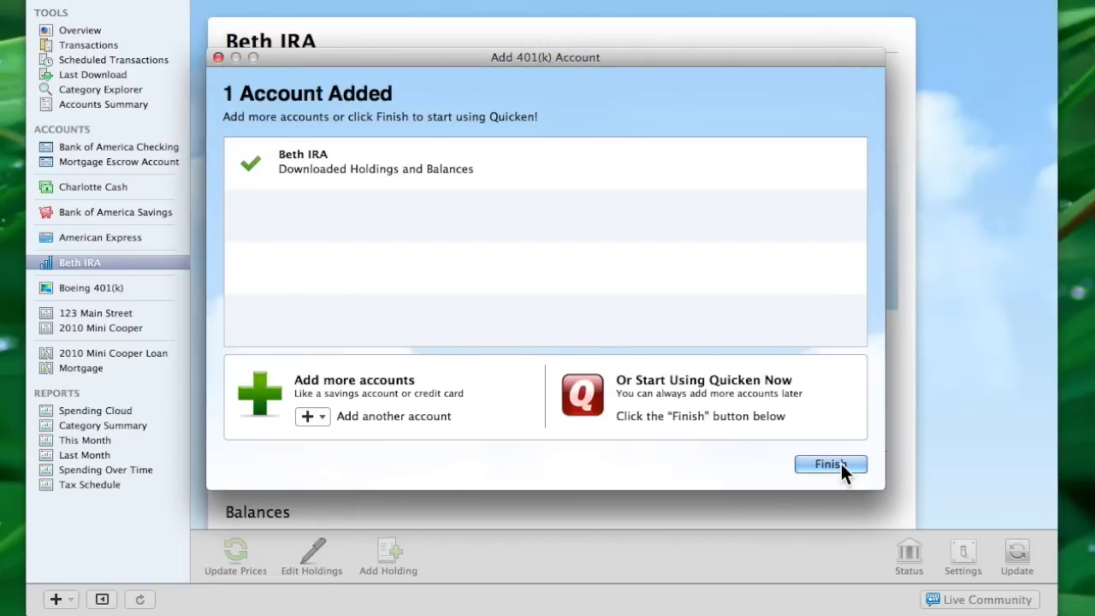
{"action": "left_click", "coordinate": [840, 463]}
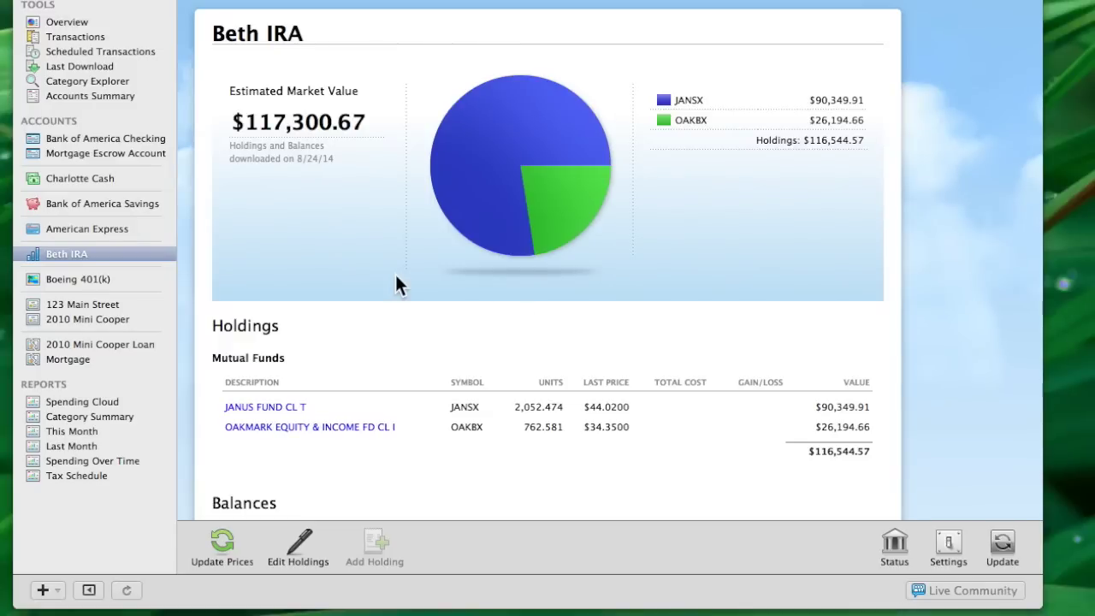
Update Boeing 401(k) security prices, bringing its market value to $20,998.50
{"action": "left_click", "coordinate": [57, 278]}
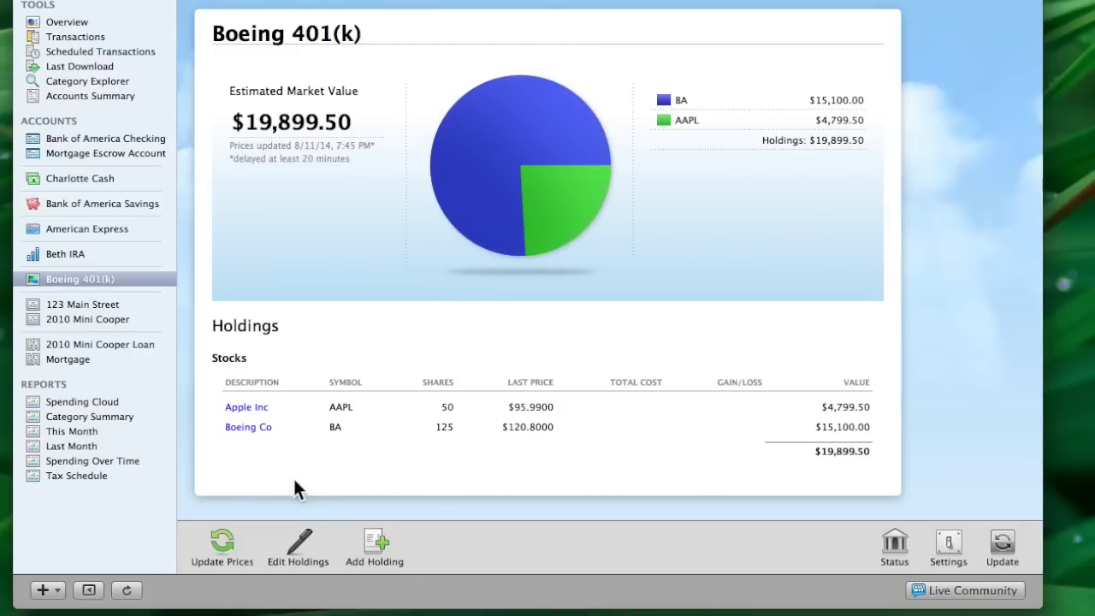
{"action": "left_click", "coordinate": [224, 544]}
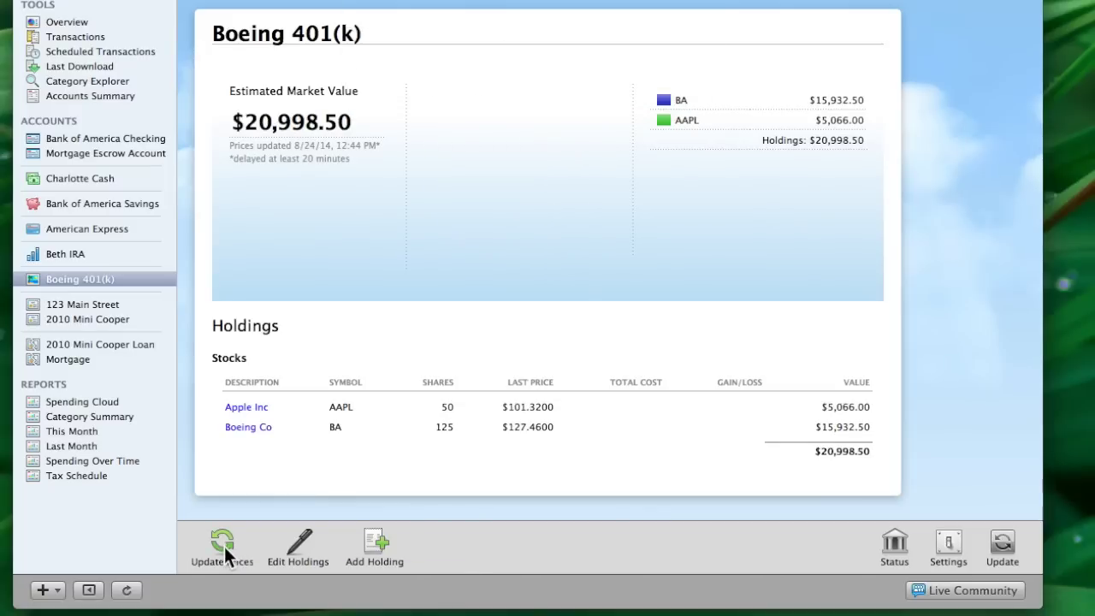